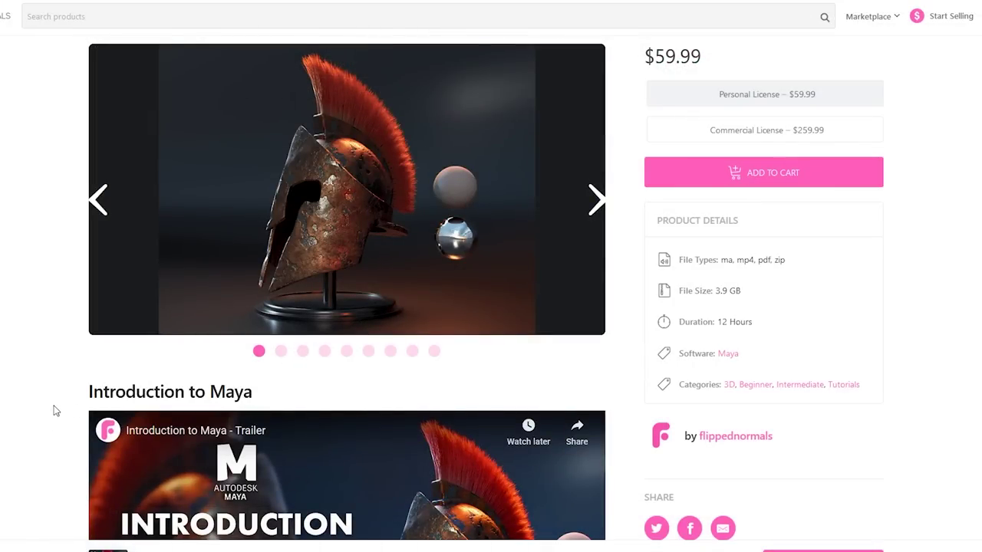
# - View the helmet render enlarged on the Introduction to Maya product page
pyautogui.scroll(2, 54, 409)
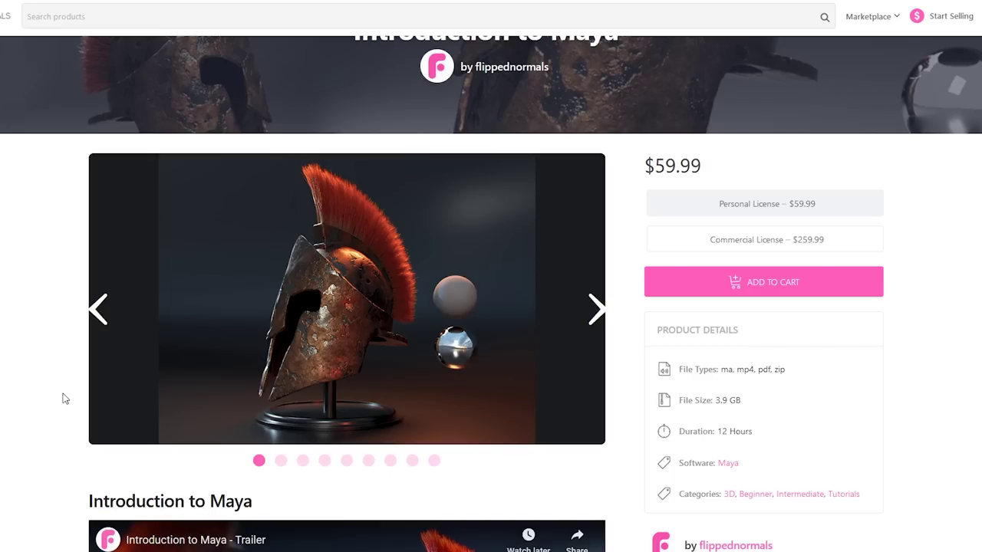
pyautogui.click(347, 310)
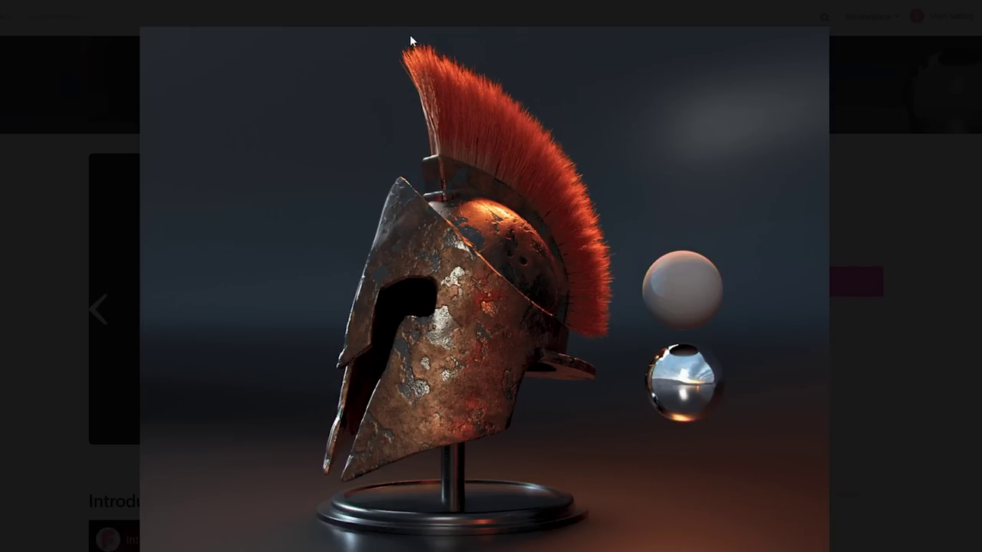
pyautogui.click(612, 356)
pyautogui.moveTo(37, 430); pyautogui.dragTo(41, 339, button='middle')
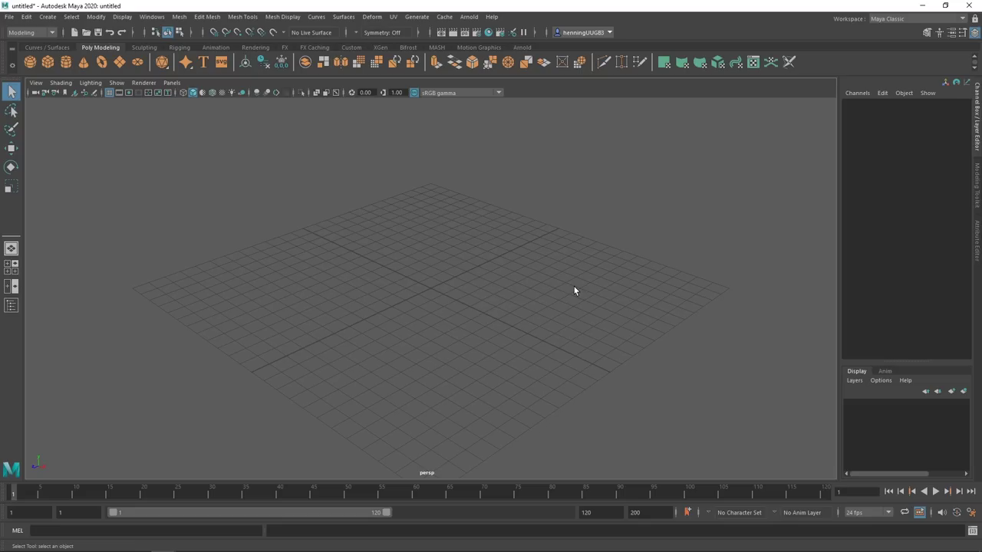
# - Set the Maya project to the Desktop\deleteMe\xgenYT folder and create a default workspace there
pyautogui.click(9, 16)
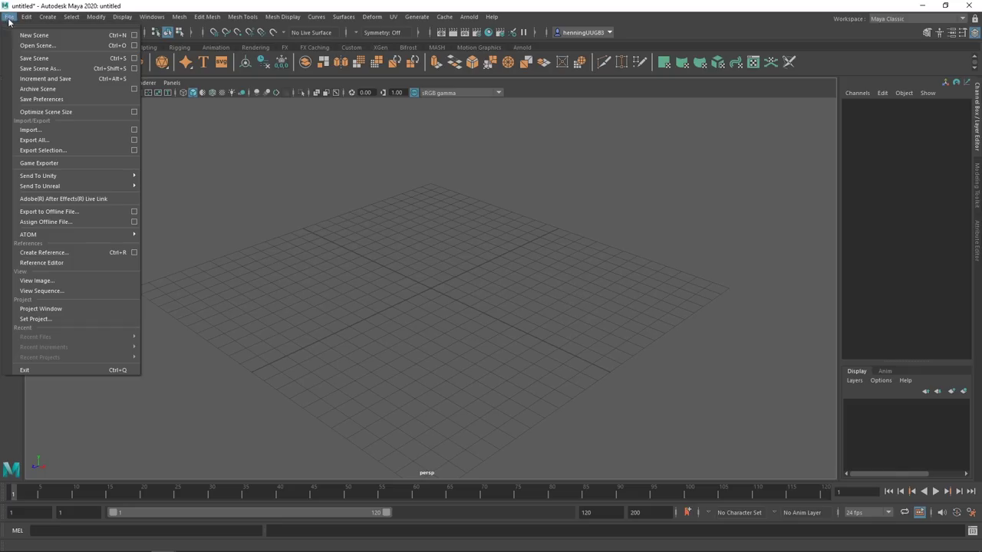
pyautogui.click(55, 320)
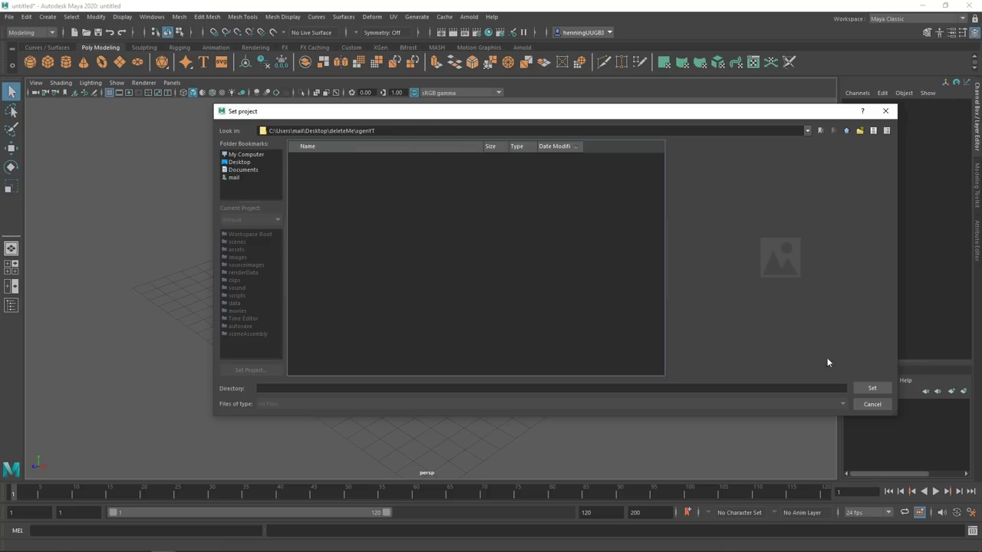
pyautogui.click(870, 389)
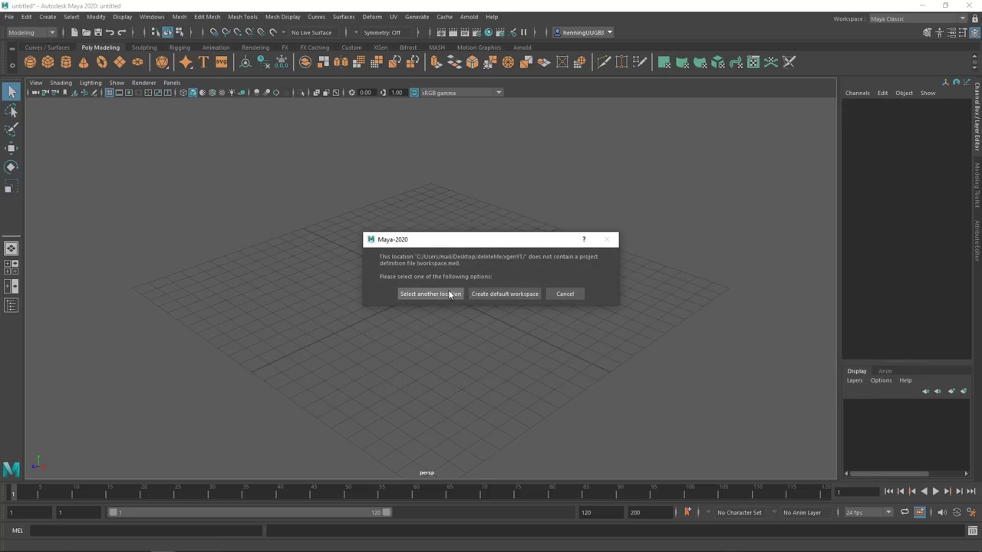
pyautogui.click(494, 296)
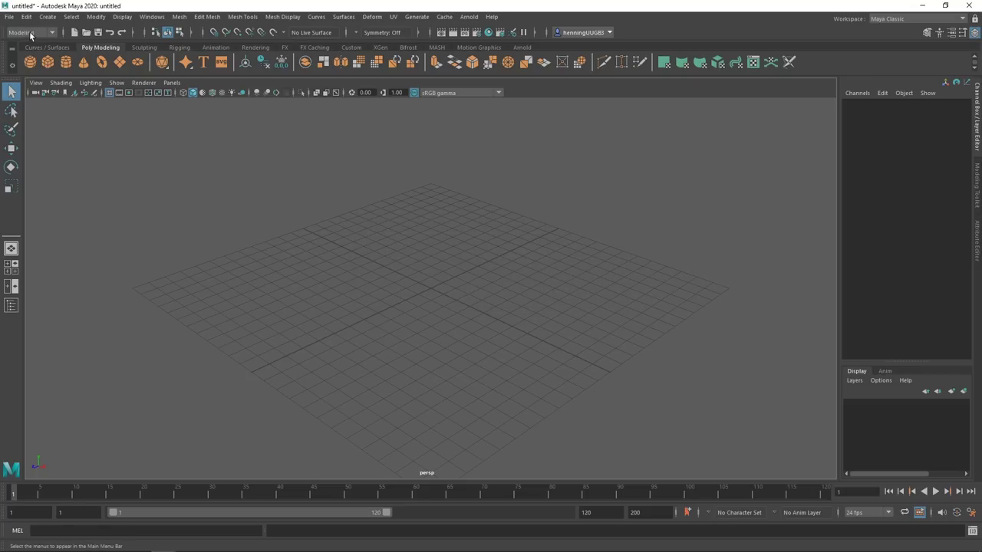
# - Open the Project Window, then examine the project's subfolders in the xgenYT directory in File Explorer
pyautogui.click(8, 16)
pyautogui.click(56, 309)
pyautogui.click(405, 445)
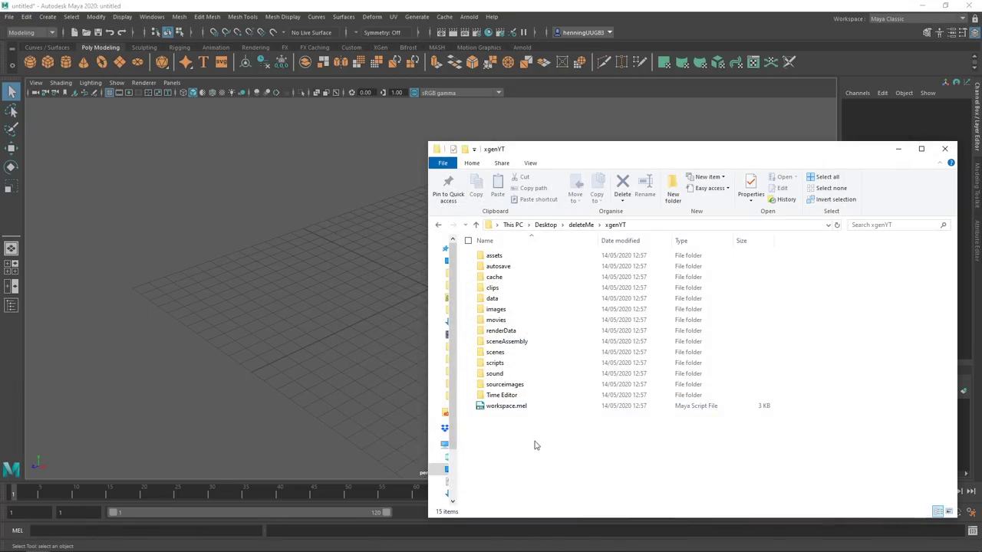
pyautogui.moveTo(535, 473); pyautogui.dragTo(502, 247)
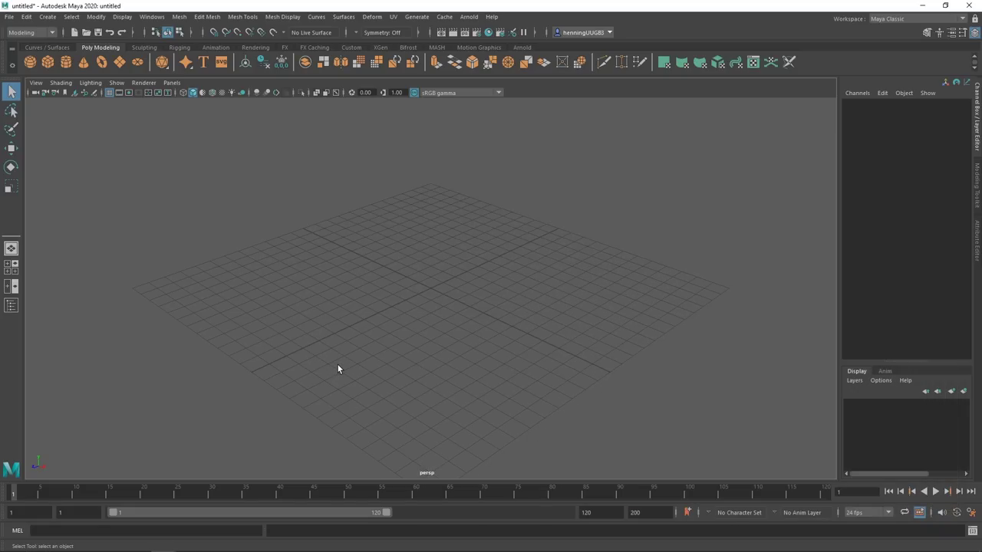
# - Create a polygon sphere at the origin of the scene
pyautogui.keyDown('shift'); pyautogui.rightClick(419, 273); pyautogui.keyUp('shift')
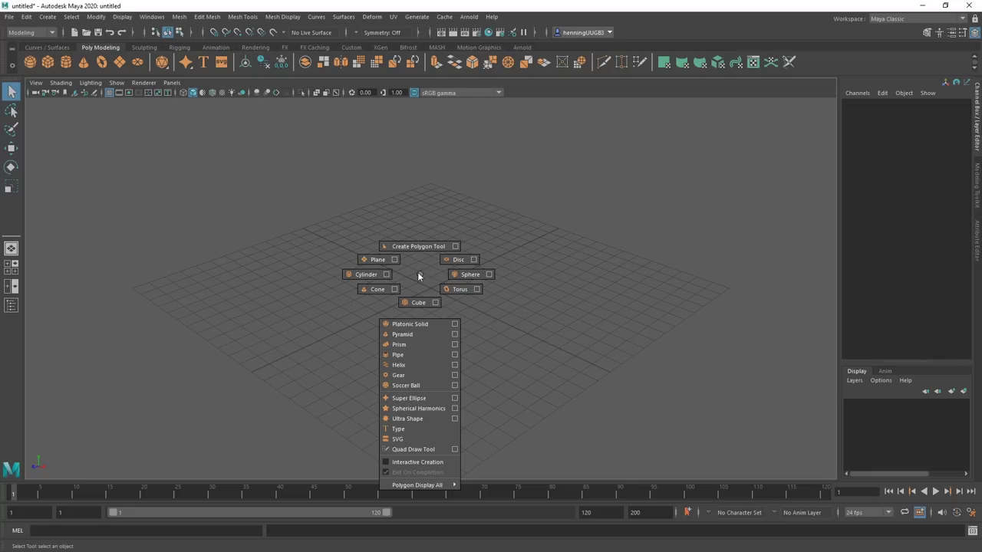
pyautogui.click(459, 273)
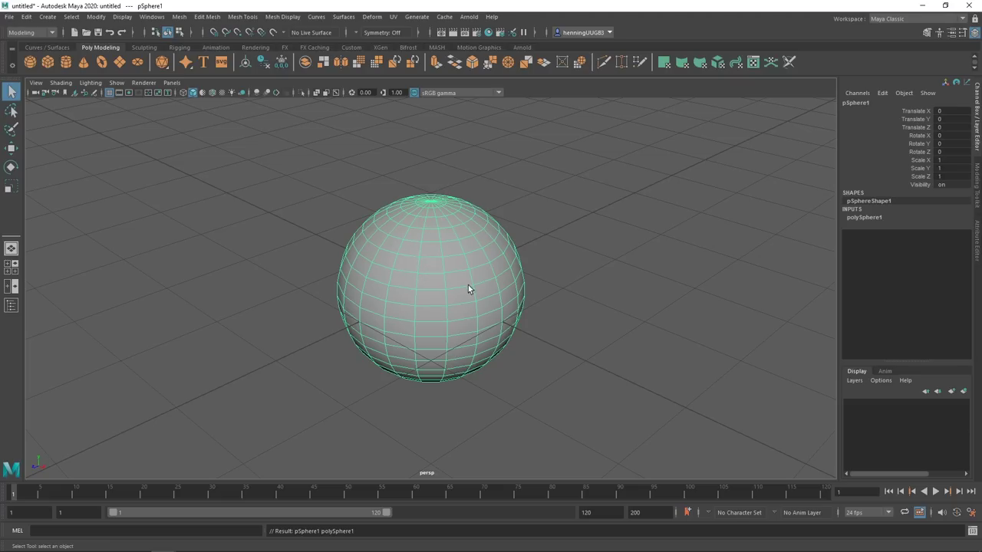
# - Examine the sphere's UV layout in the UV Editor, then close the editor and deselect the sphere
pyautogui.click(393, 16)
pyautogui.click(409, 38)
pyautogui.moveTo(404, 70); pyautogui.dragTo(385, 99)
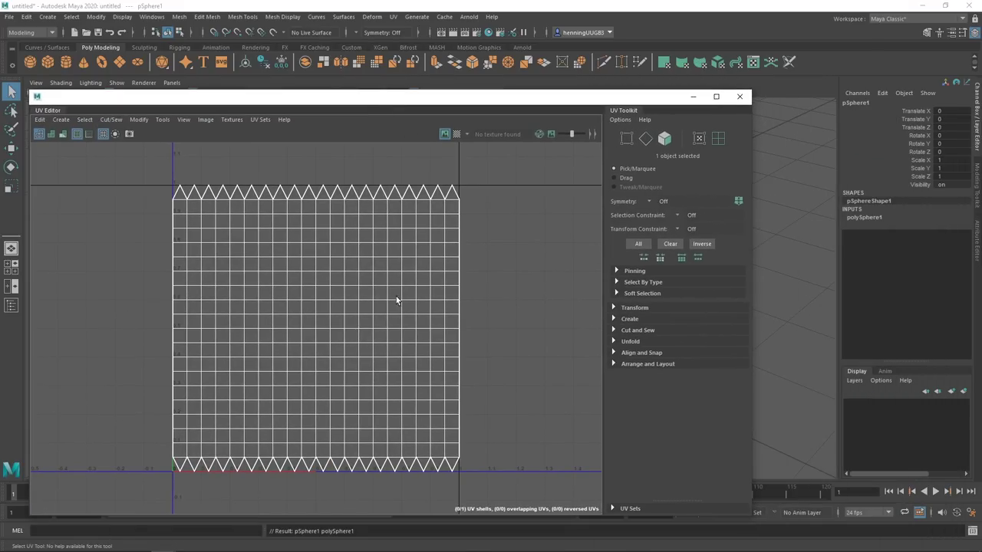
pyautogui.click(739, 97)
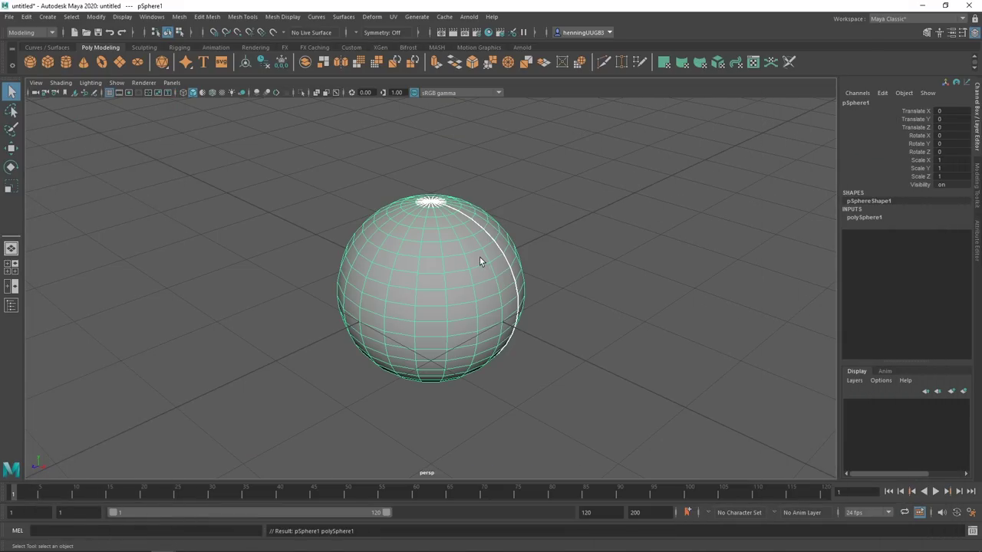
pyautogui.click(557, 234)
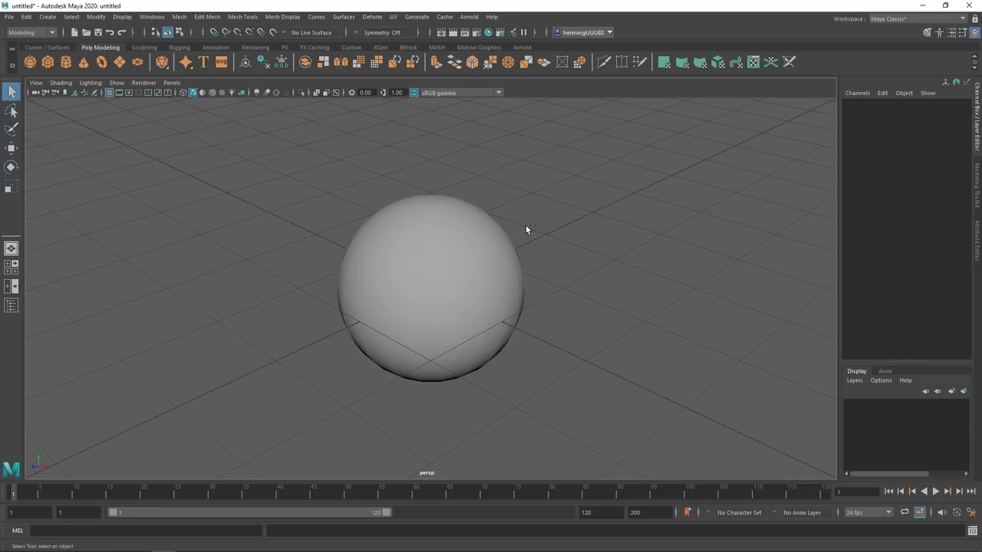
# - Save the scene as xgen01 in the project's scenes folder
pyautogui.hotkey('ctrl', 's')
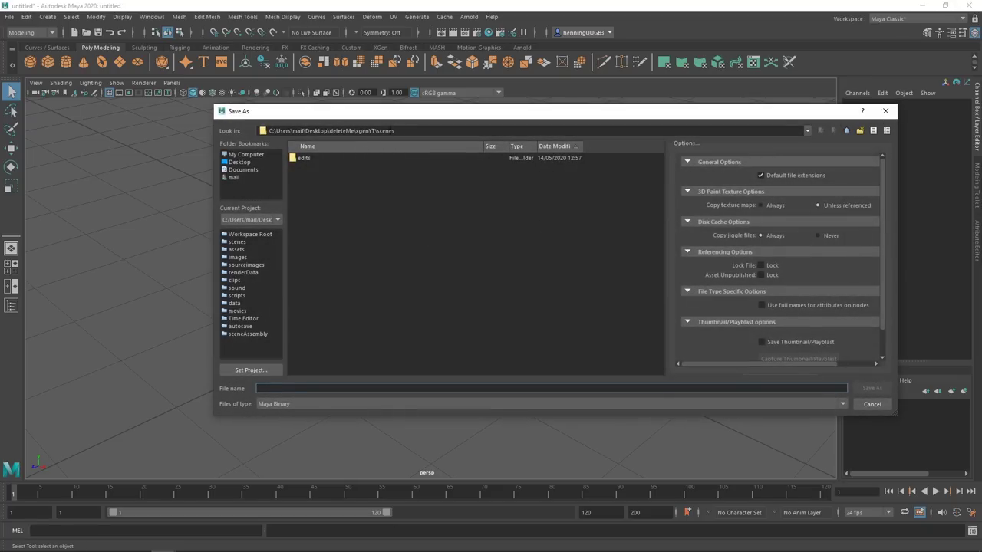
pyautogui.click(235, 243)
pyautogui.click(289, 388)
pyautogui.write('xgen01')
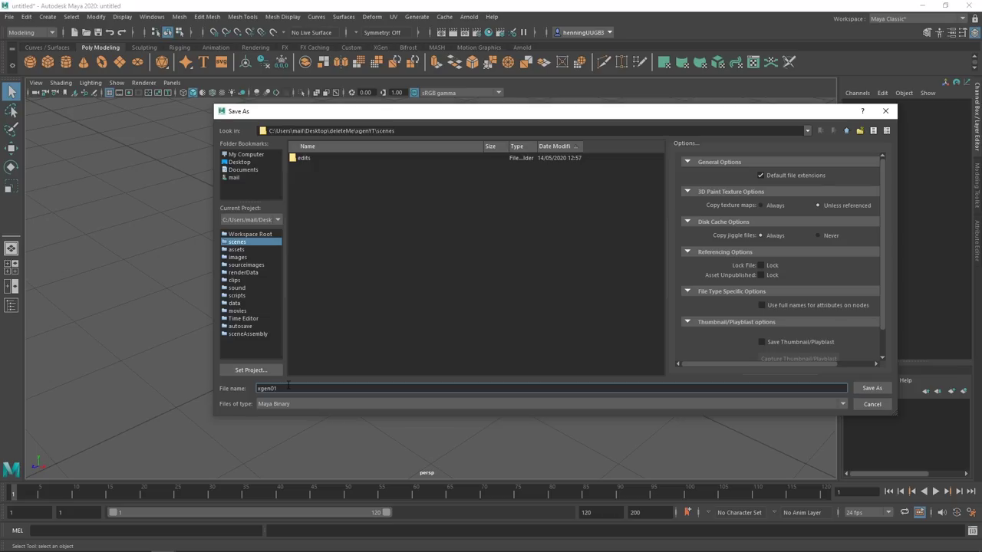
pyautogui.press('Return')
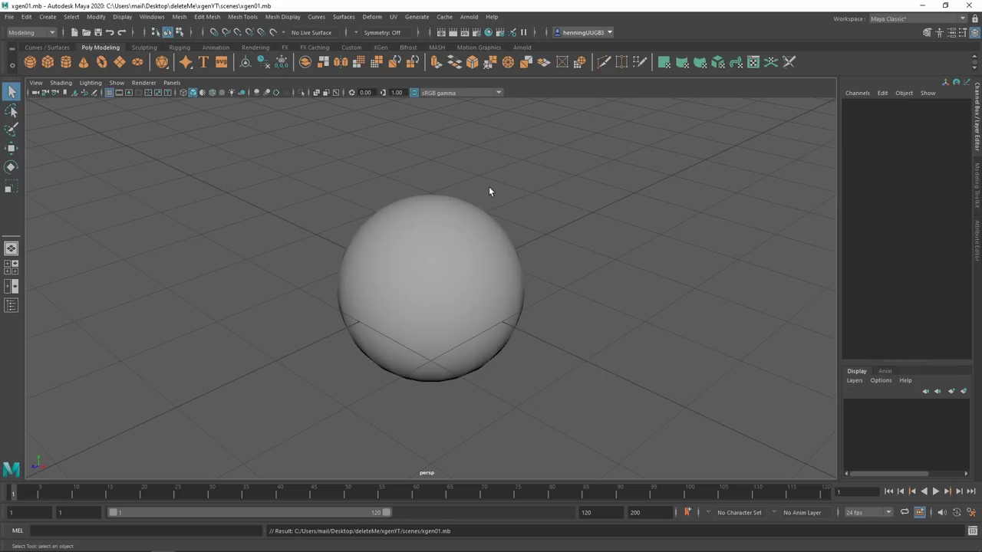
# - Switch to the XGen workspace and dock the Outliner on the opposite side of the viewport from the Attribute Editor
pyautogui.click(887, 20)
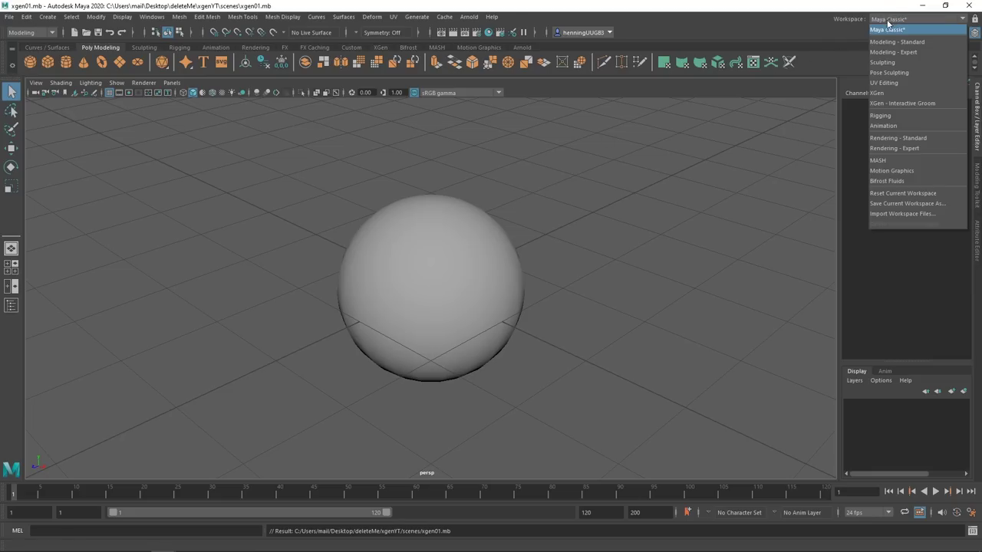
pyautogui.click(890, 95)
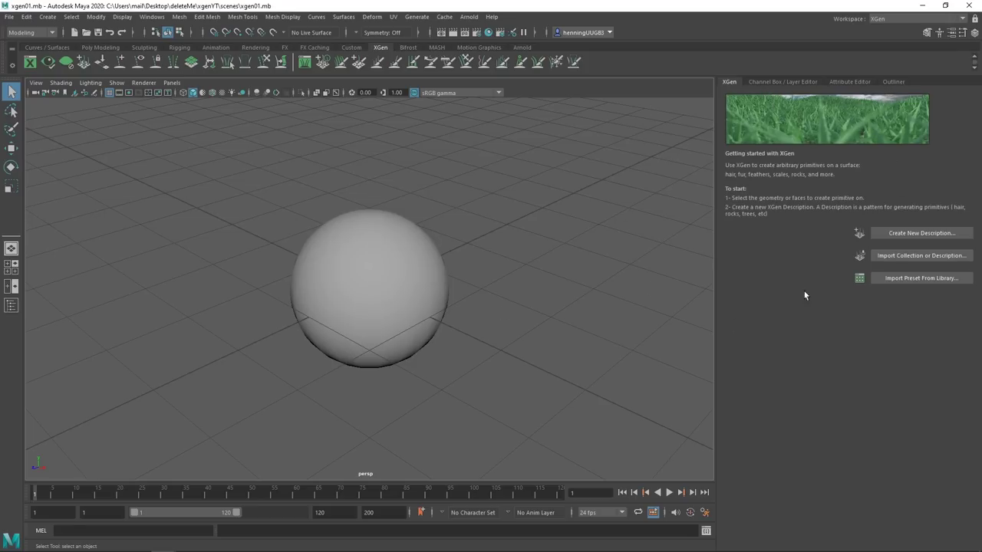
pyautogui.click(11, 305)
pyautogui.moveTo(891, 81); pyautogui.dragTo(26, 169)
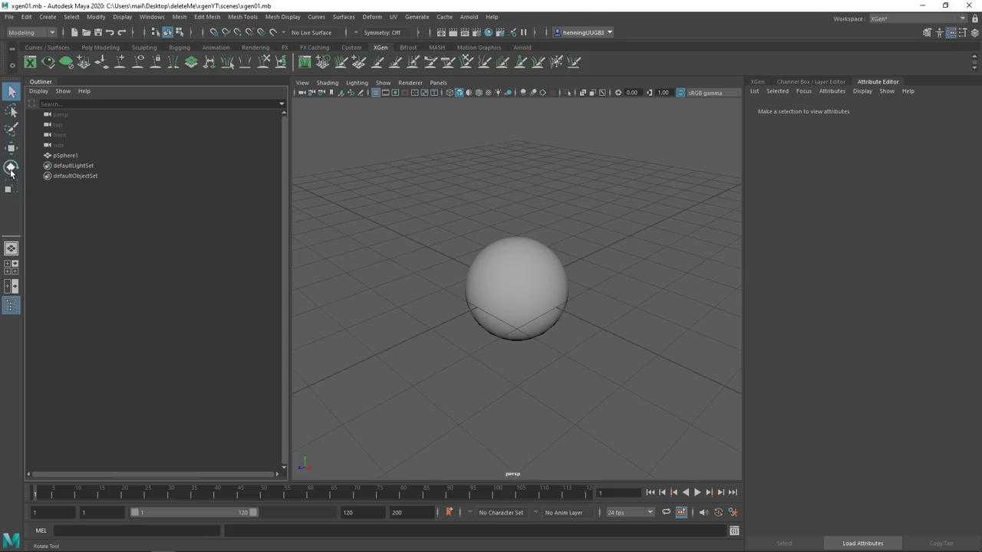
# - Open the transform Tool Settings and dock them alongside the Outliner, leaving the Outliner in front
pyautogui.doubleClick(11, 169)
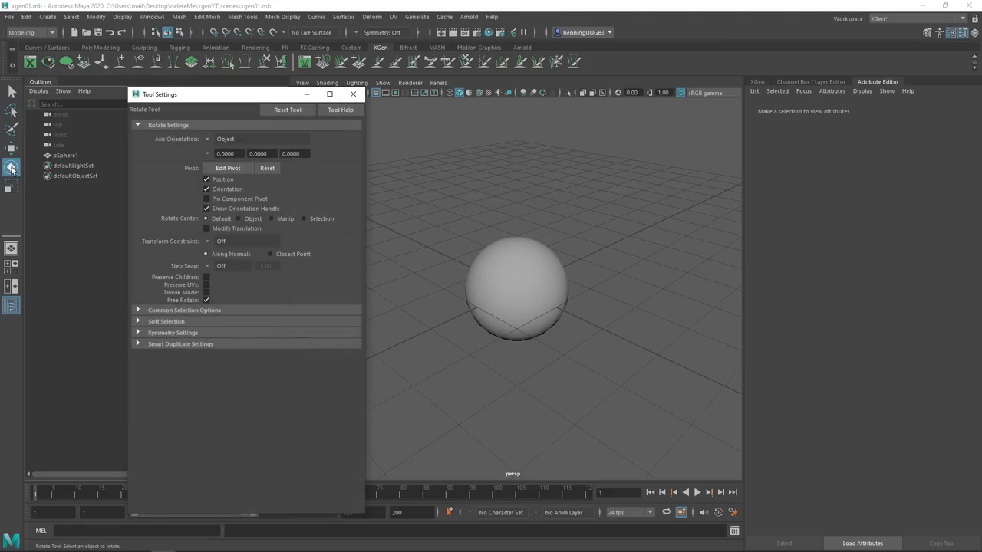
pyautogui.click(11, 148)
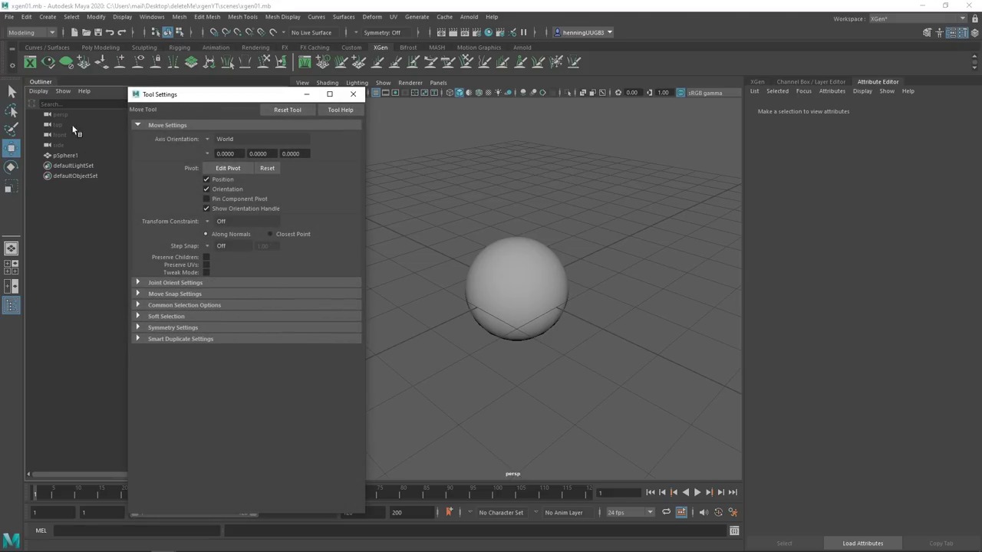
pyautogui.moveTo(154, 95); pyautogui.dragTo(89, 82)
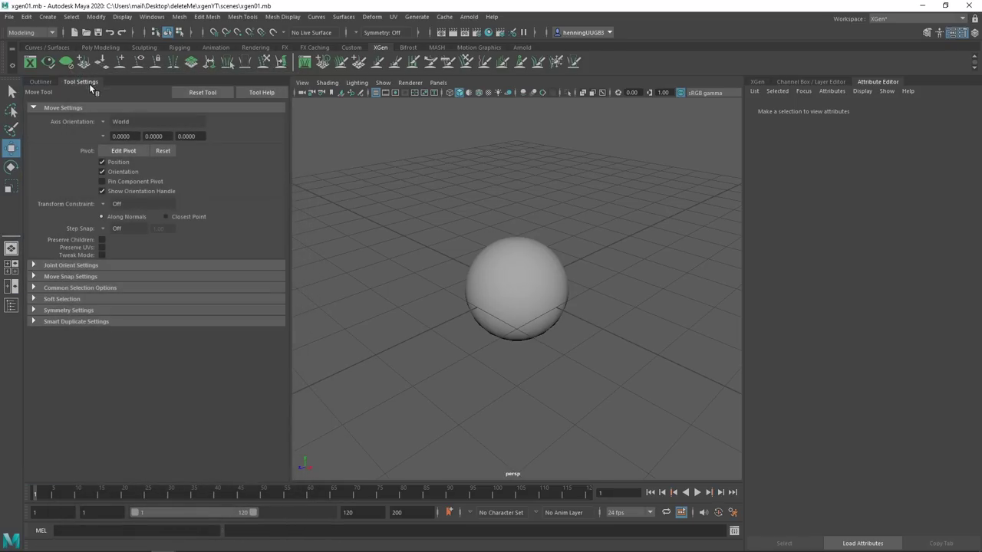
pyautogui.click(43, 83)
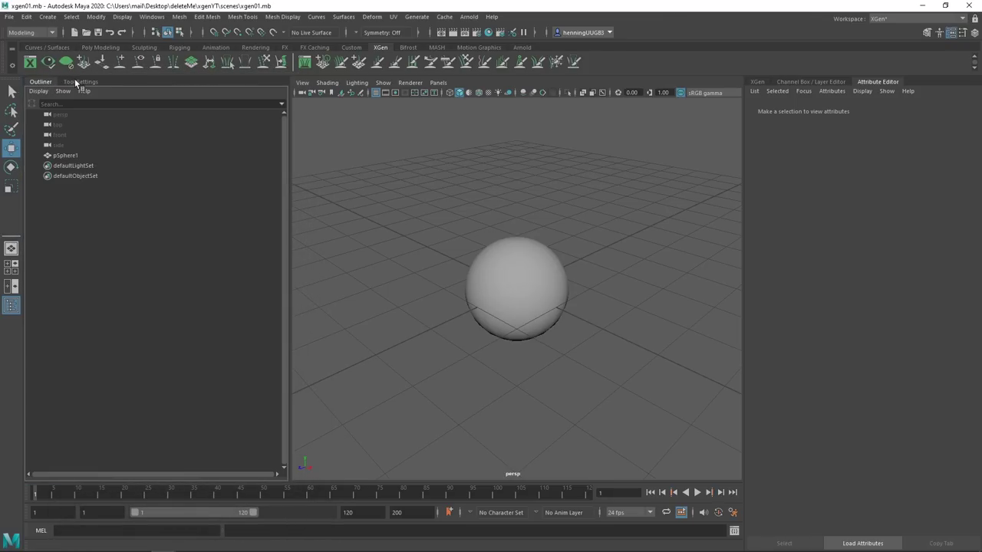
pyautogui.click(77, 82)
pyautogui.click(40, 82)
pyautogui.click(73, 82)
pyautogui.click(37, 82)
# - Rename the sphere in the Outliner as hairBall_geo
pyautogui.doubleClick(67, 155)
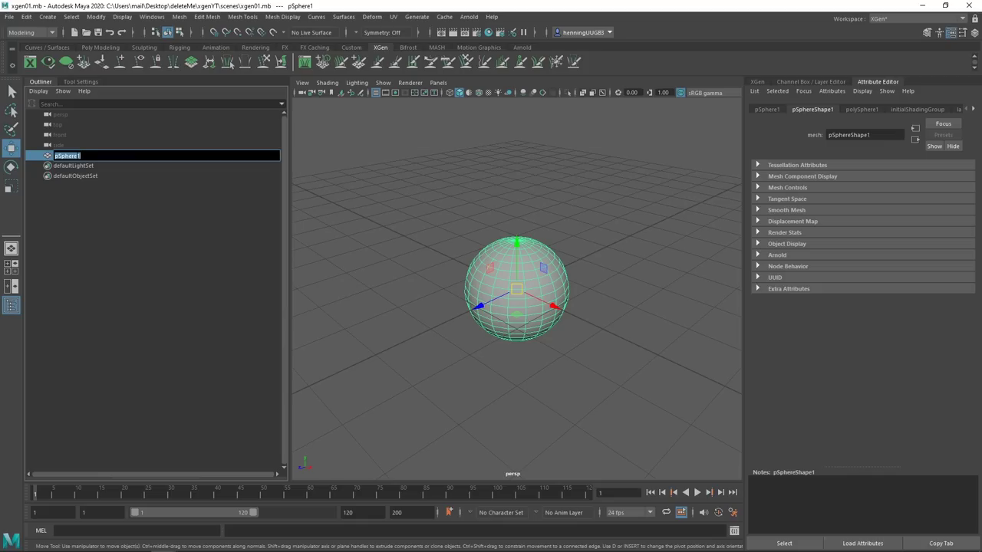
pyautogui.write('hairBall_geo')
pyautogui.press('Return')
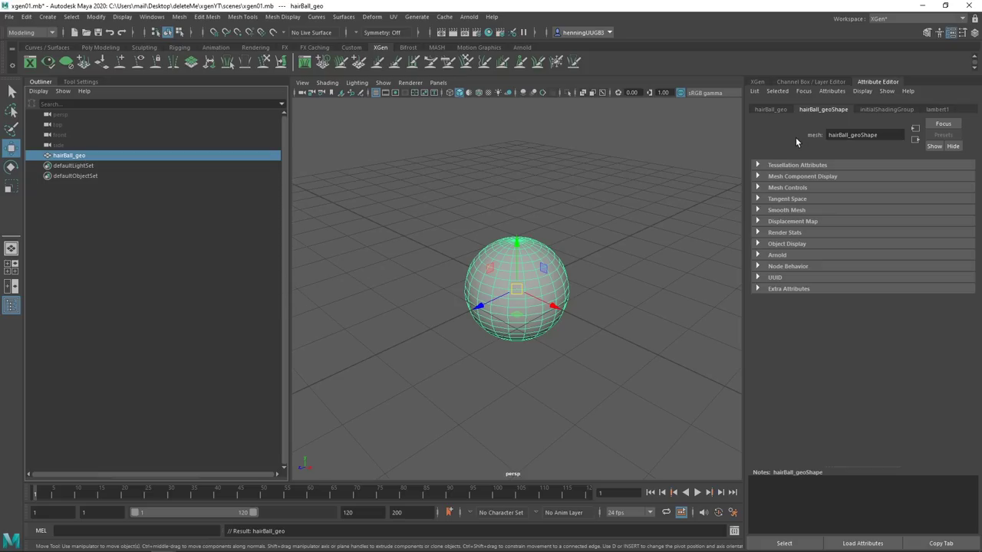
# - Delete the construction history of hairBall_geo and save the scene
pyautogui.hotkey('ctrl', 'z')
pyautogui.hotkey('alt', 'shift', 'd')
pyautogui.hotkey('ctrl', 's')
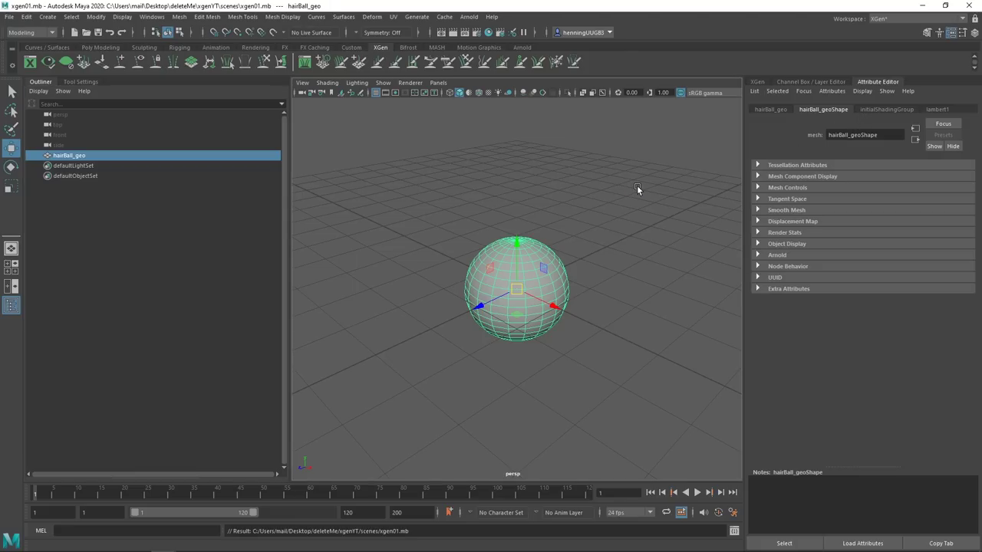
# - Start a new XGen description on hairBall_geo and name it hair_DESC
pyautogui.click(759, 82)
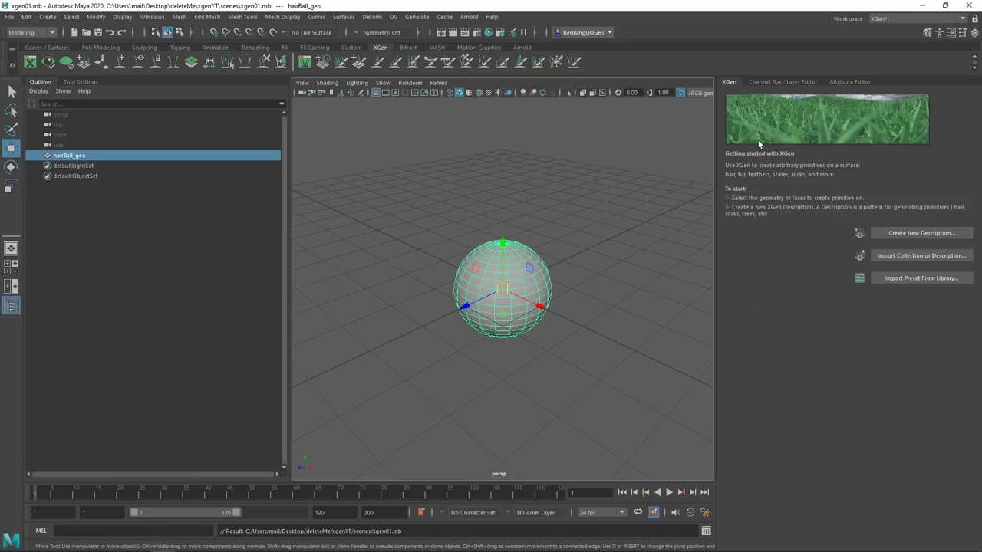
pyautogui.click(915, 232)
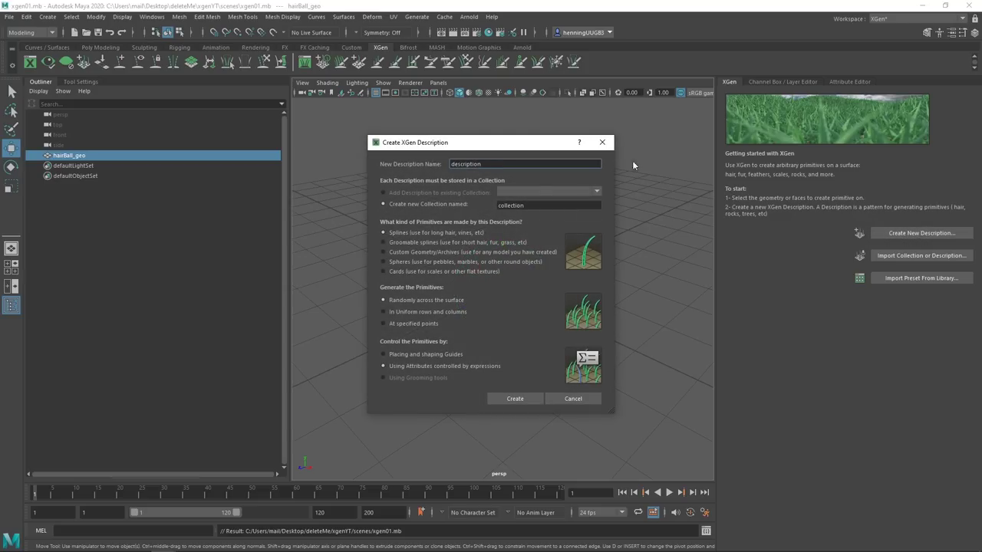
pyautogui.click(489, 163)
pyautogui.doubleClick(501, 165)
pyautogui.click(497, 165)
pyautogui.doubleClick(495, 164)
pyautogui.write('hair_DESC')
# - Name the new XGen collection XgenTutorial_COL
pyautogui.click(550, 205)
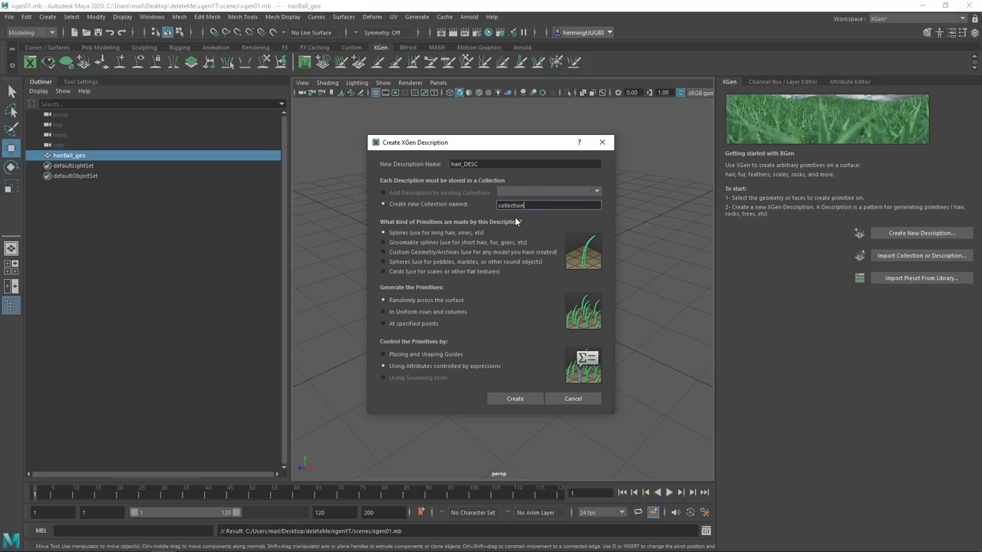
pyautogui.doubleClick(536, 205)
pyautogui.press('capslock')
pyautogui.write('XgenTutorial_COL')
pyautogui.moveTo(532, 205); pyautogui.dragTo(562, 207)
pyautogui.click(561, 206)
# - Choose placing and shaping guides as the control method for the description's primitives
pyautogui.click(487, 163)
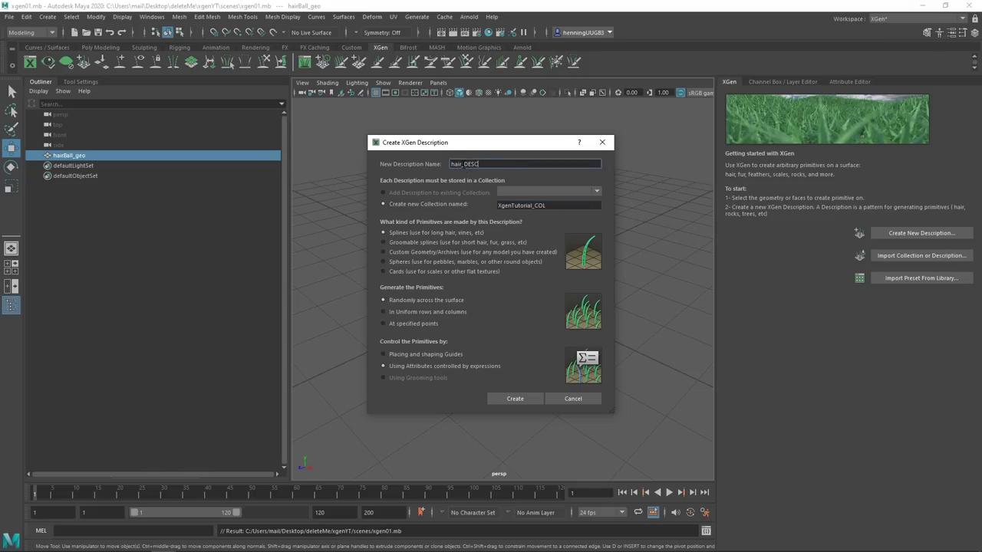
pyautogui.moveTo(464, 164); pyautogui.dragTo(449, 164)
pyautogui.click(464, 165)
pyautogui.click(414, 355)
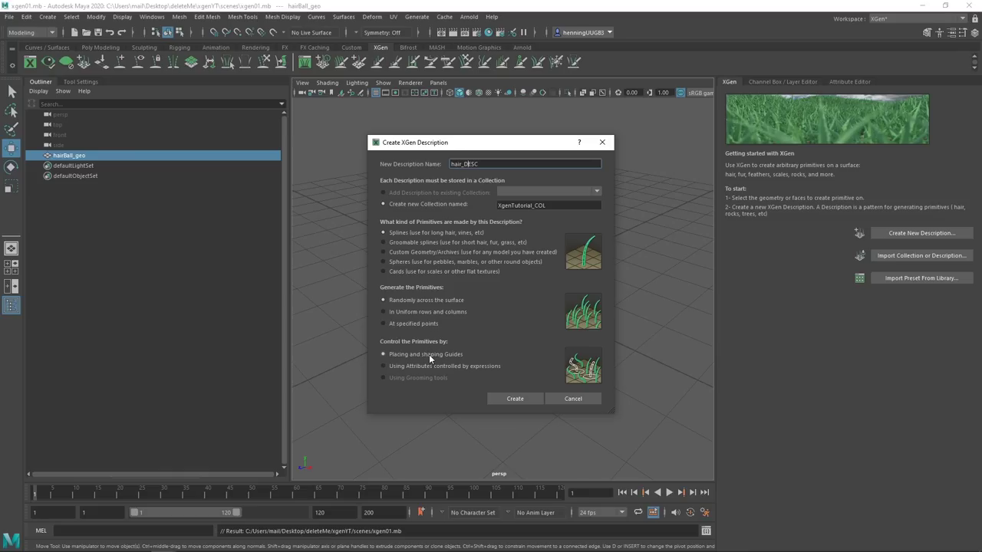
pyautogui.press('Tab')
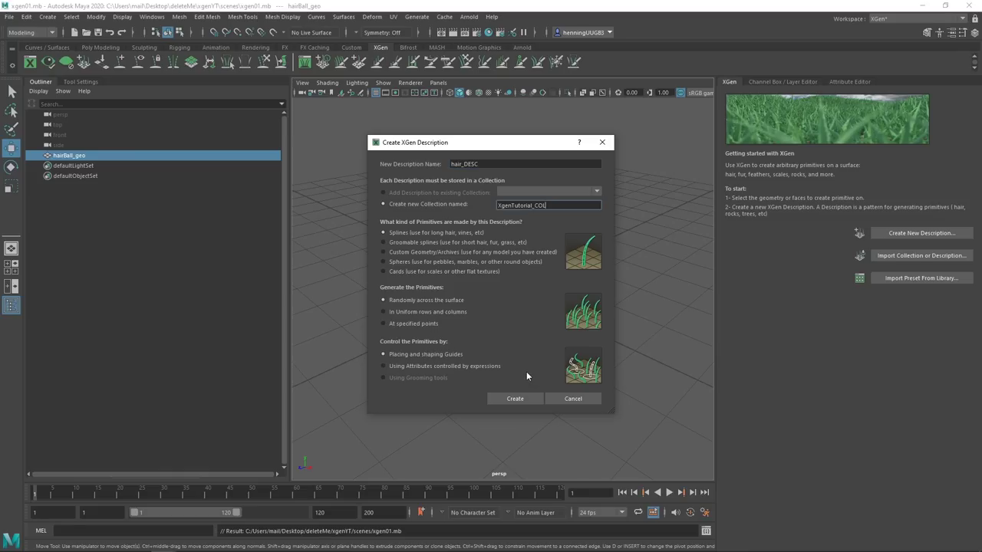
pyautogui.hotkey('shift', 'Tab')
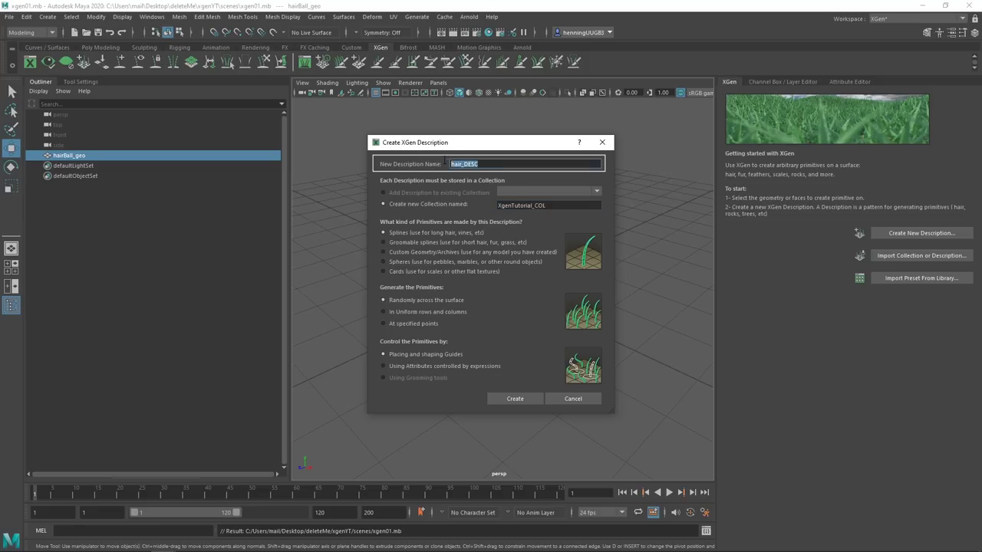
pyautogui.press('Tab')
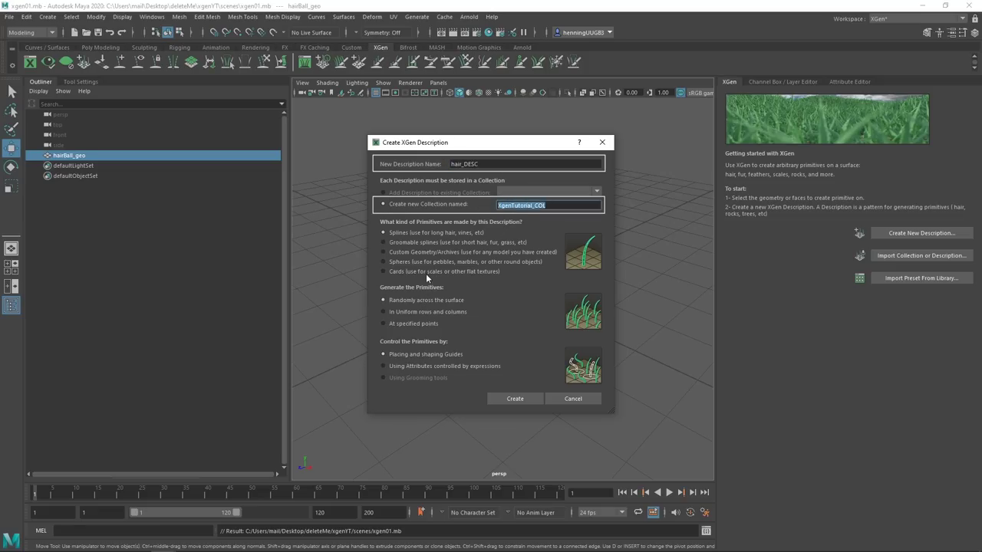
# - Create the description with guide-controlled primitives and expand XgenTutorial_COL and hair_DESC in the Outliner
pyautogui.click(401, 354)
pyautogui.click(519, 398)
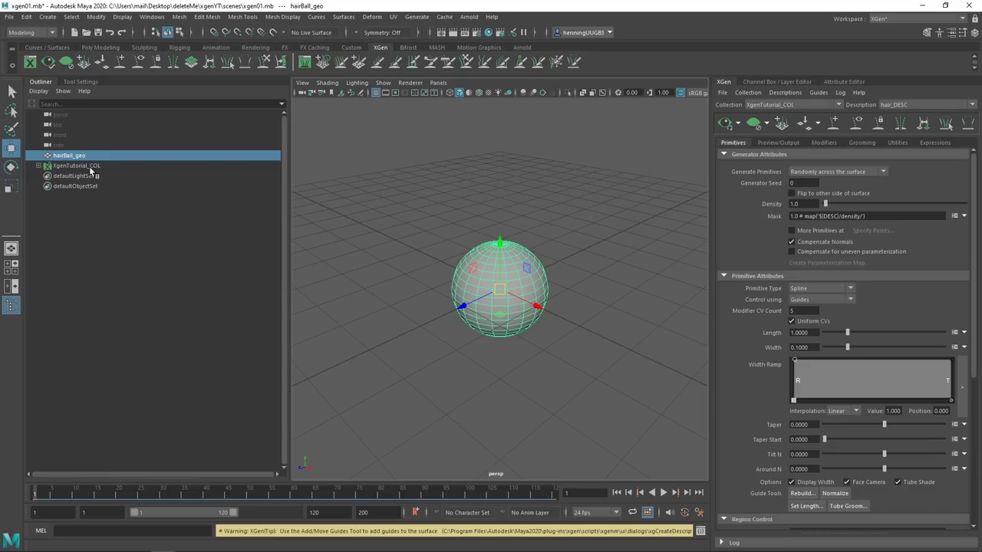
pyautogui.click(39, 167)
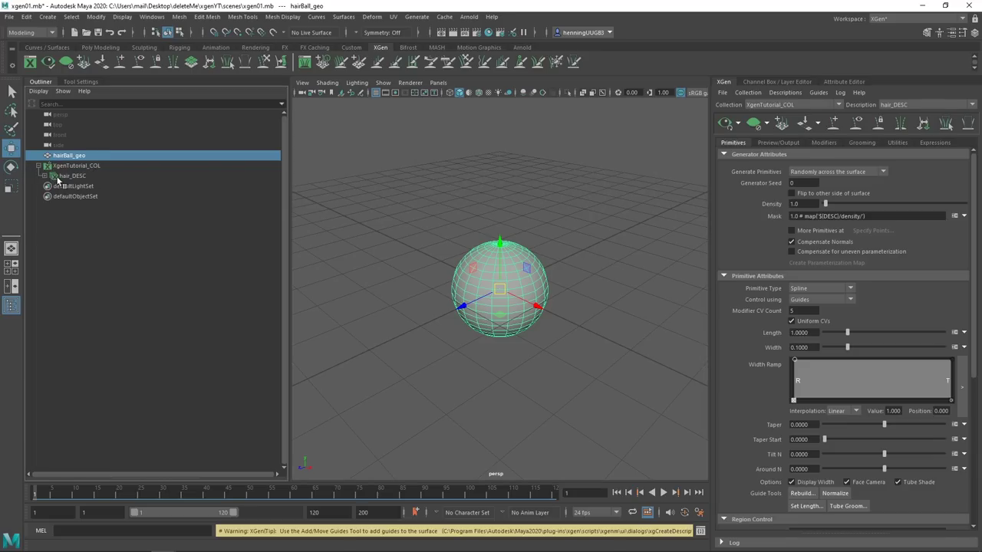
pyautogui.click(45, 176)
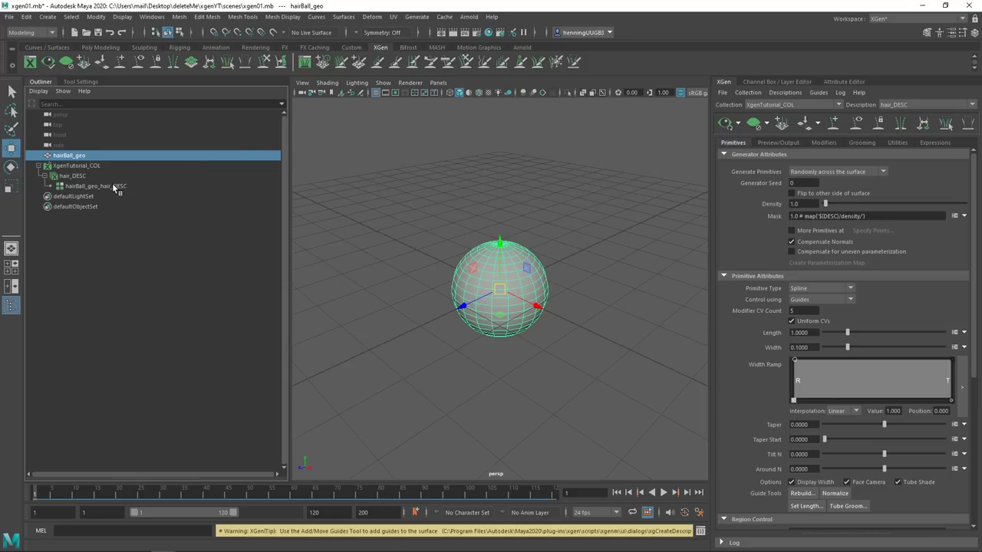
# - Place three guides on the surface of hairBall_geo and slide the third one slightly along the sphere
pyautogui.keyDown('alt'); pyautogui.moveTo(525, 270); pyautogui.dragTo(608, 250, button='right'); pyautogui.keyUp('alt')
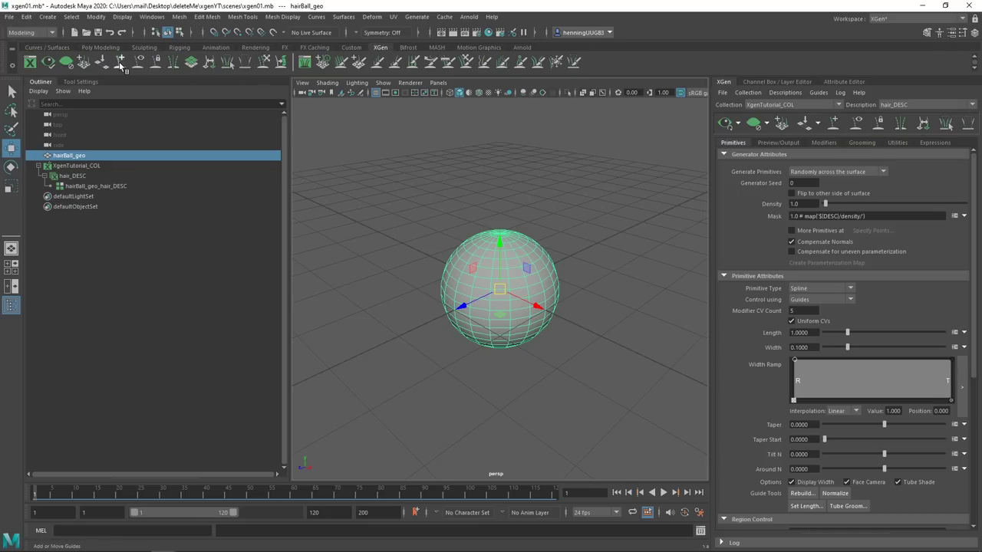
pyautogui.click(833, 123)
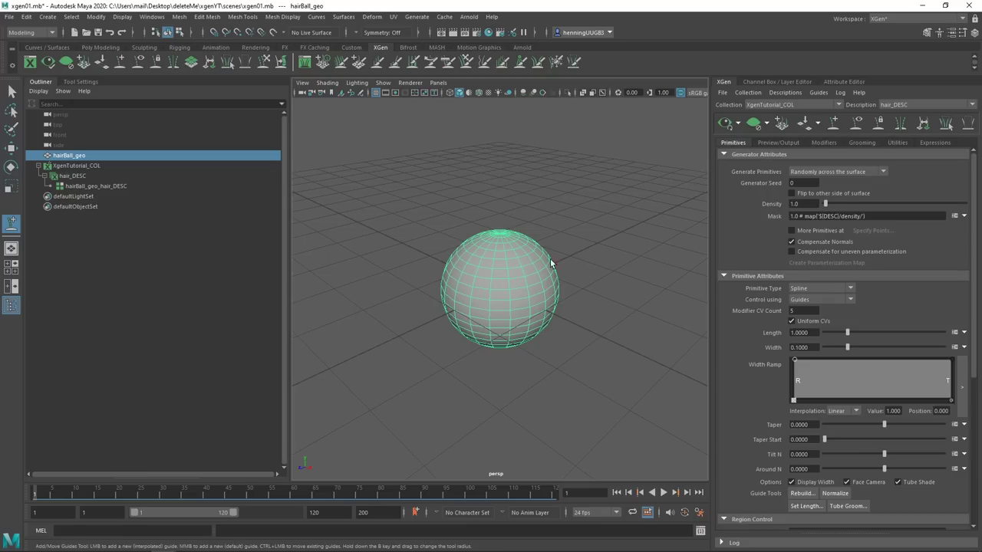
pyautogui.click(459, 282)
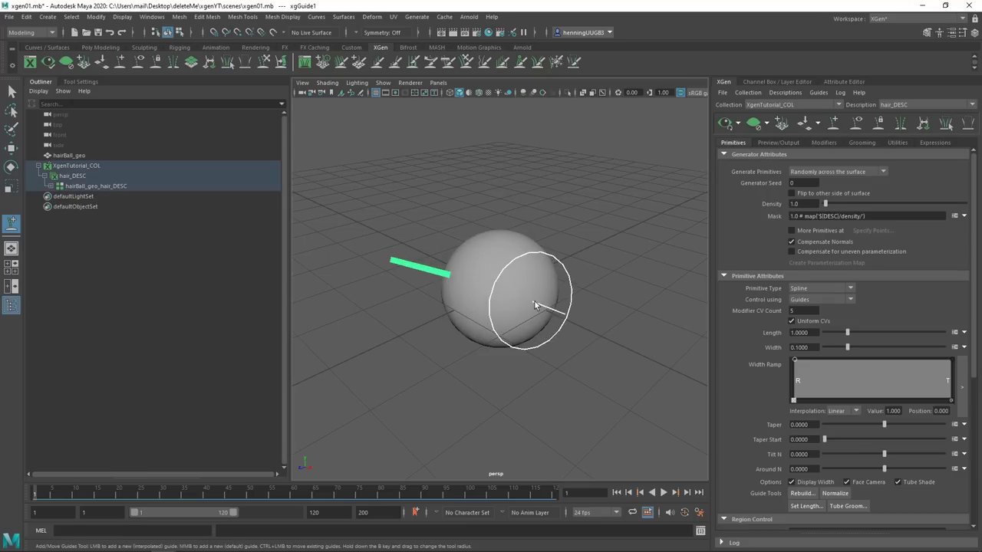
pyautogui.click(519, 282)
pyautogui.keyDown('alt'); pyautogui.moveTo(545, 257); pyautogui.dragTo(507, 278); pyautogui.keyUp('alt')
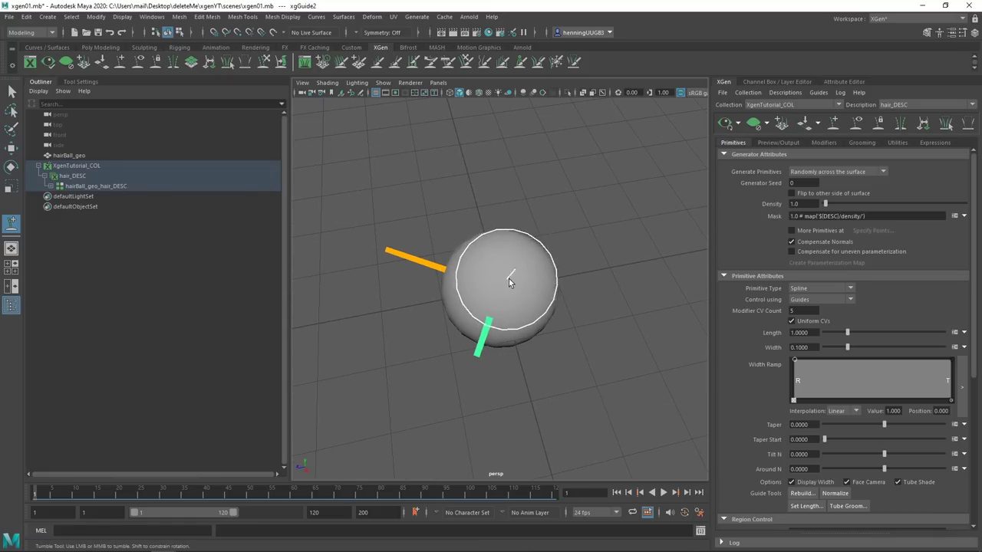
pyautogui.click(542, 262)
pyautogui.moveTo(512, 312)
pyautogui.keyDown('alt'); pyautogui.mouseDown()
pyautogui.moveTo(563, 273)
pyautogui.moveTo(513, 299)
pyautogui.moveTo(487, 272)
pyautogui.mouseUp(); pyautogui.keyUp('alt')
pyautogui.keyDown('alt'); pyautogui.moveTo(486, 272); pyautogui.dragTo(551, 268, button='right'); pyautogui.keyUp('alt')
pyautogui.keyDown('alt'); pyautogui.moveTo(551, 268); pyautogui.dragTo(547, 274); pyautogui.keyUp('alt')
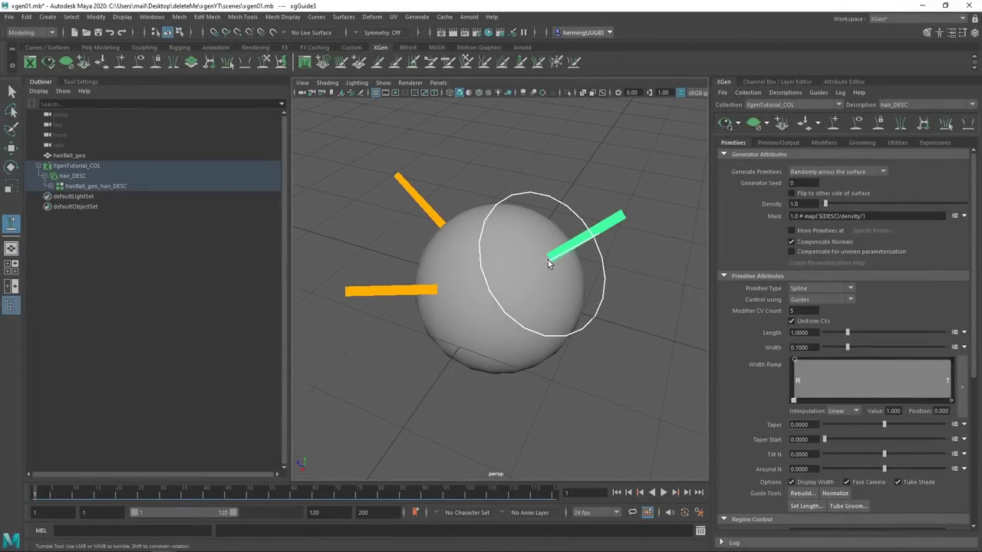
pyautogui.moveTo(550, 257)
pyautogui.keyDown('ctrl'); pyautogui.mouseDown(button='middle')
pyautogui.moveTo(524, 253)
pyautogui.moveTo(538, 269)
pyautogui.moveTo(563, 258)
pyautogui.moveTo(521, 259)
pyautogui.moveTo(564, 283)
pyautogui.moveTo(566, 240)
pyautogui.moveTo(549, 270)
pyautogui.mouseUp(button='middle'); pyautogui.keyUp('ctrl')
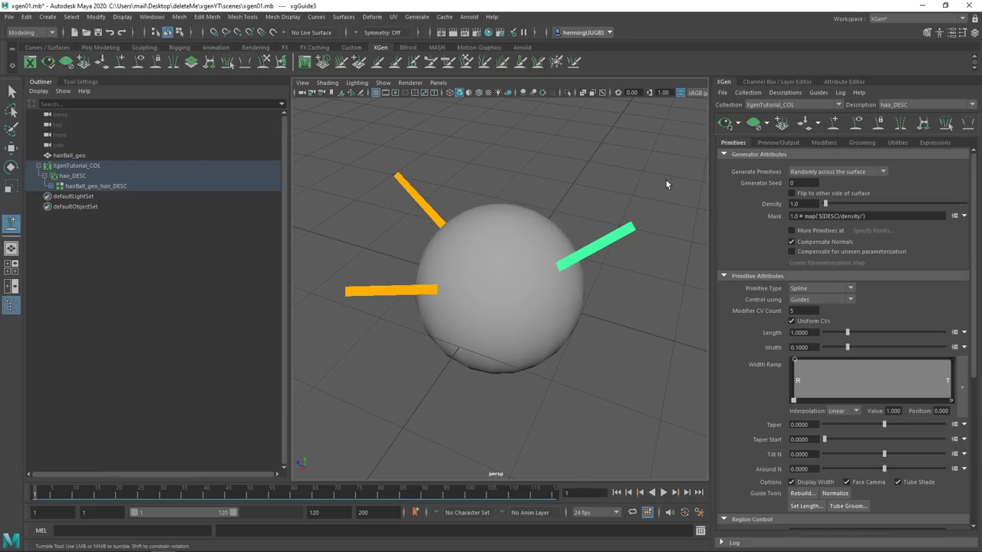
# - Generate the XGen preview and inspect the hairs between the guides from several sides
pyautogui.click(725, 124)
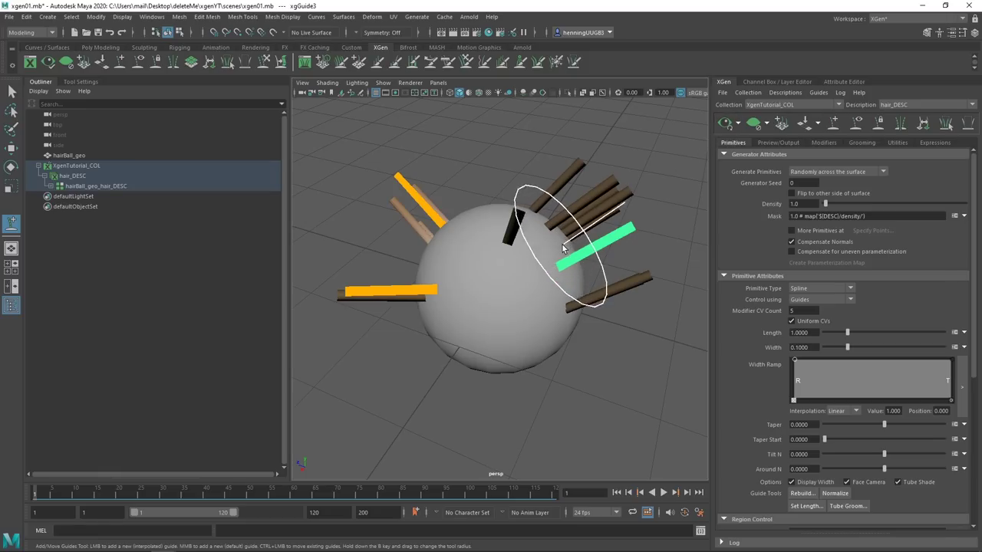
pyautogui.moveTo(467, 253)
pyautogui.keyDown('alt'); pyautogui.mouseDown()
pyautogui.moveTo(560, 247)
pyautogui.moveTo(550, 251)
pyautogui.mouseUp(); pyautogui.keyUp('alt')
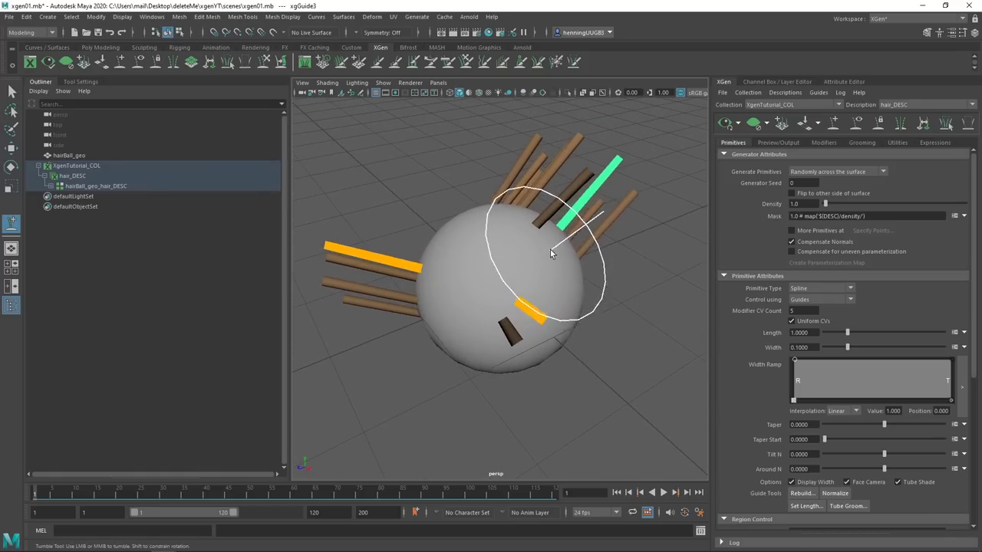
pyautogui.keyDown('alt'); pyautogui.moveTo(488, 300); pyautogui.dragTo(544, 288); pyautogui.keyUp('alt')
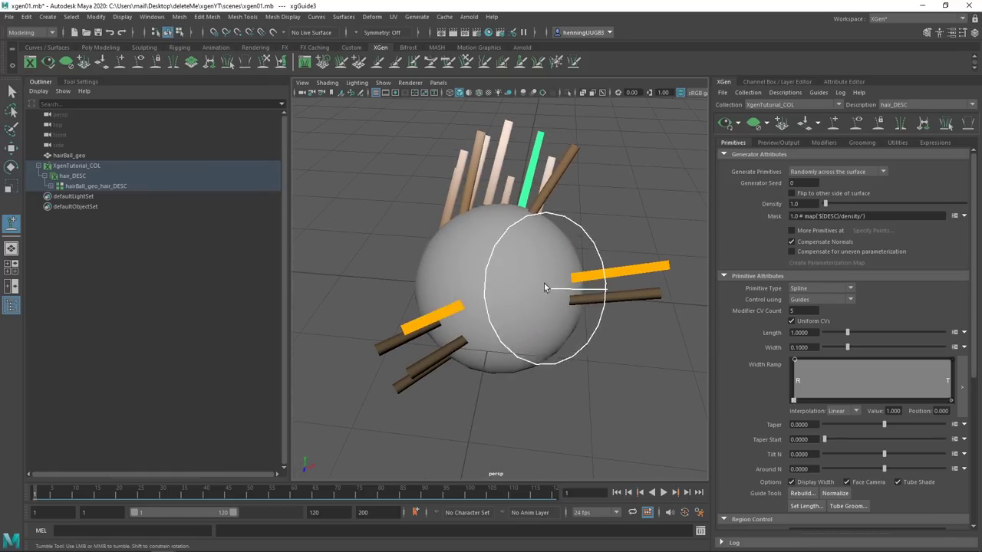
# - Add more guides around hairBall_geo and refresh the XGen preview to check the hairs
pyautogui.click(473, 235)
pyautogui.keyDown('alt'); pyautogui.moveTo(488, 257); pyautogui.dragTo(489, 295); pyautogui.keyUp('alt')
pyautogui.moveTo(522, 238)
pyautogui.keyDown('alt'); pyautogui.mouseDown()
pyautogui.moveTo(518, 260)
pyautogui.moveTo(438, 285)
pyautogui.moveTo(445, 313)
pyautogui.moveTo(456, 282)
pyautogui.moveTo(458, 318)
pyautogui.moveTo(633, 211)
pyautogui.mouseUp(); pyautogui.keyUp('alt')
pyautogui.click(728, 125)
pyautogui.keyDown('alt'); pyautogui.moveTo(574, 261); pyautogui.dragTo(339, 295); pyautogui.keyUp('alt')
pyautogui.keyDown('alt'); pyautogui.moveTo(583, 268); pyautogui.dragTo(521, 278, button='right'); pyautogui.keyUp('alt')
pyautogui.moveTo(521, 279)
pyautogui.keyDown('alt'); pyautogui.mouseDown()
pyautogui.moveTo(454, 275)
pyautogui.moveTo(504, 276)
pyautogui.moveTo(499, 263)
pyautogui.moveTo(509, 263)
pyautogui.moveTo(537, 280)
pyautogui.moveTo(495, 276)
pyautogui.moveTo(491, 253)
pyautogui.moveTo(532, 276)
pyautogui.moveTo(567, 269)
pyautogui.mouseUp(); pyautogui.keyUp('alt')
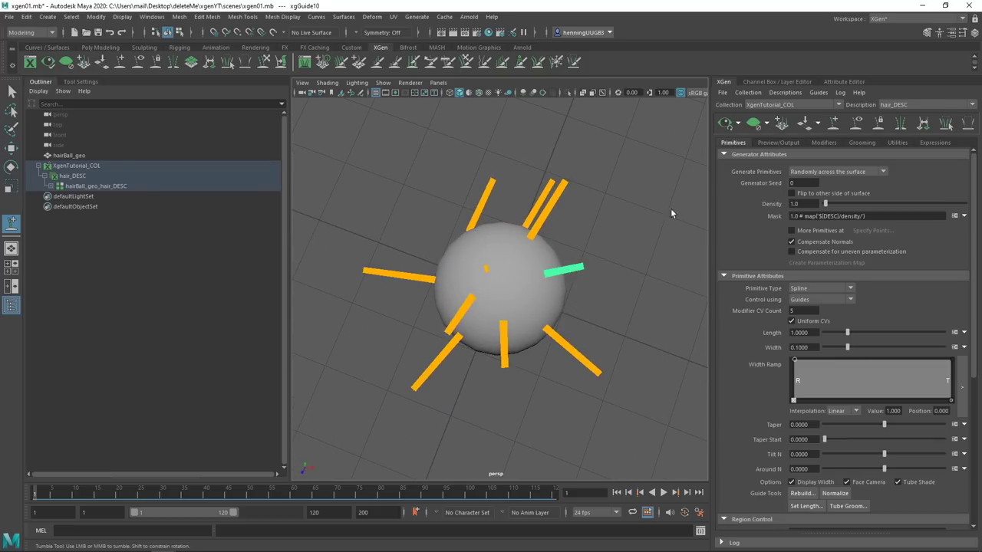
pyautogui.keyDown('alt'); pyautogui.moveTo(537, 299); pyautogui.dragTo(524, 267); pyautogui.keyUp('alt')
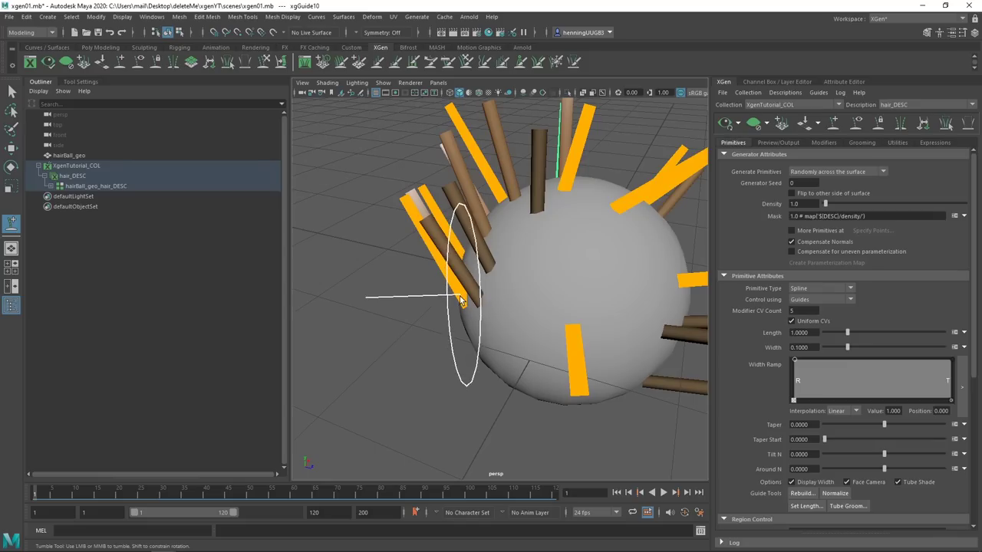
# - Place one more guide on the upper part of the sphere with the Add or Move Guides tool
pyautogui.keyDown('alt'); pyautogui.moveTo(520, 253); pyautogui.dragTo(606, 217); pyautogui.keyUp('alt')
pyautogui.press('r')
pyautogui.press('e')
pyautogui.click(575, 155)
pyautogui.keyDown('alt'); pyautogui.moveTo(605, 217); pyautogui.dragTo(616, 225, button='right'); pyautogui.keyUp('alt')
pyautogui.keyDown('alt'); pyautogui.moveTo(616, 226); pyautogui.dragTo(550, 240); pyautogui.keyUp('alt')
pyautogui.click(833, 123)
pyautogui.click(503, 266)
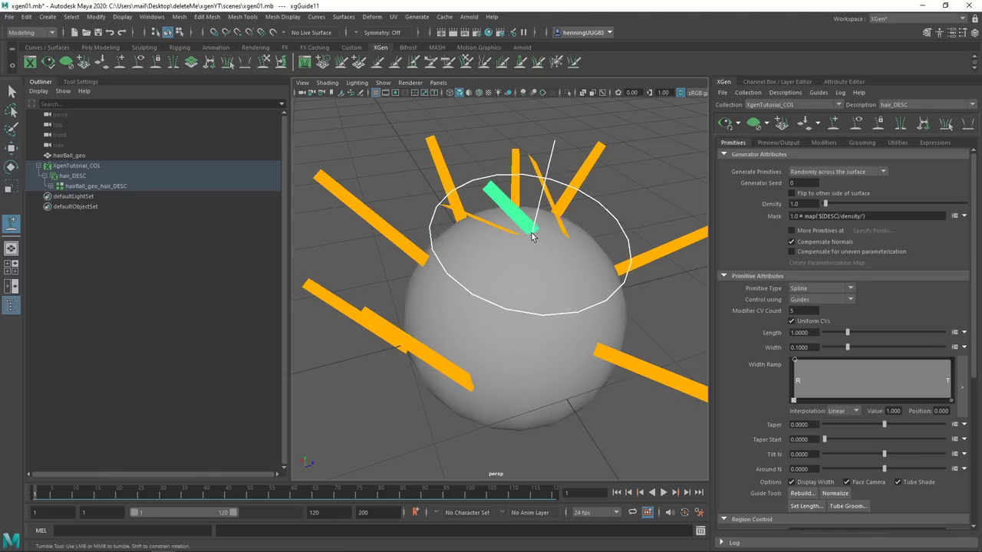
# - Expand hairBall_geo_hair_DESC in the Outliner to list its guides and delete xgGuide11
pyautogui.click(51, 186)
pyautogui.keyDown('alt'); pyautogui.moveTo(539, 241); pyautogui.dragTo(508, 231); pyautogui.keyUp('alt')
pyautogui.press('w')
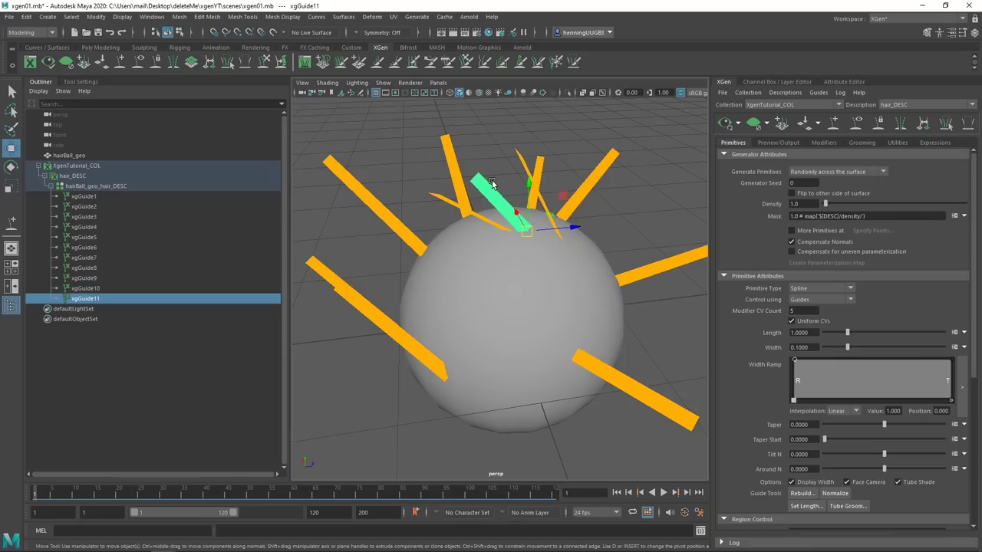
pyautogui.press('Delete')
# - Delete all remaining guides, xgGuide1 to xgGuide10, from the description
pyautogui.click(125, 216)
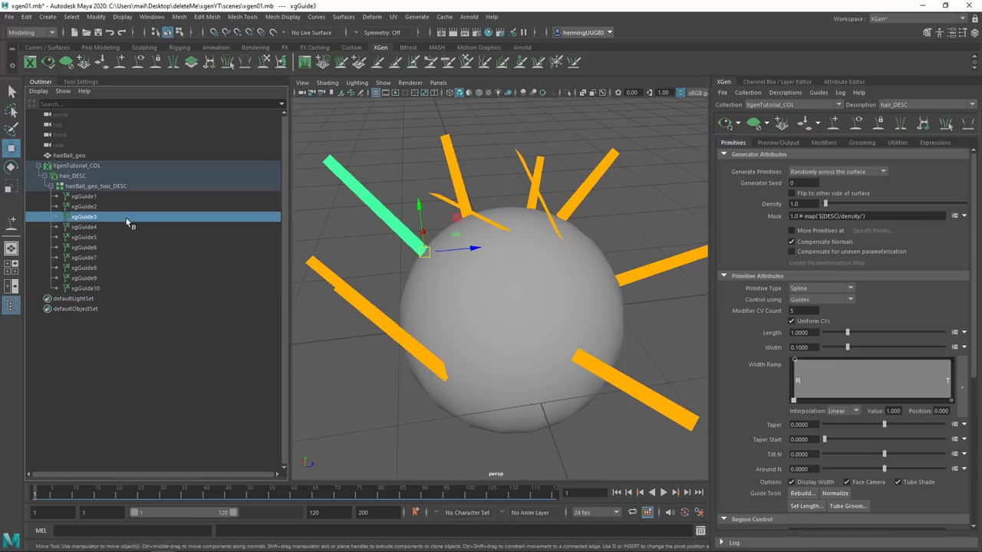
pyautogui.click(123, 288)
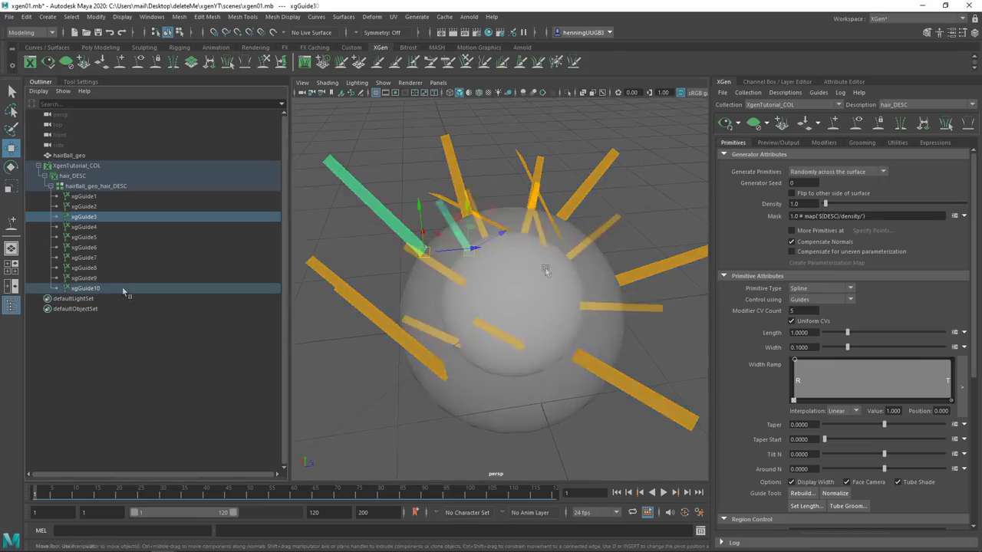
pyautogui.keyDown('alt'); pyautogui.moveTo(545, 267); pyautogui.dragTo(445, 249); pyautogui.keyUp('alt')
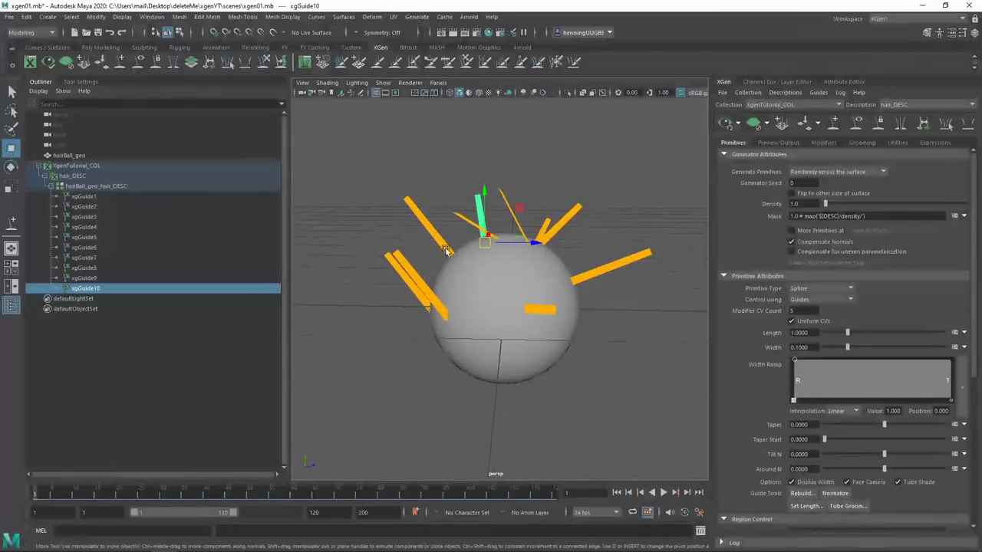
pyautogui.keyDown('shift'); pyautogui.click(110, 197); pyautogui.keyUp('shift')
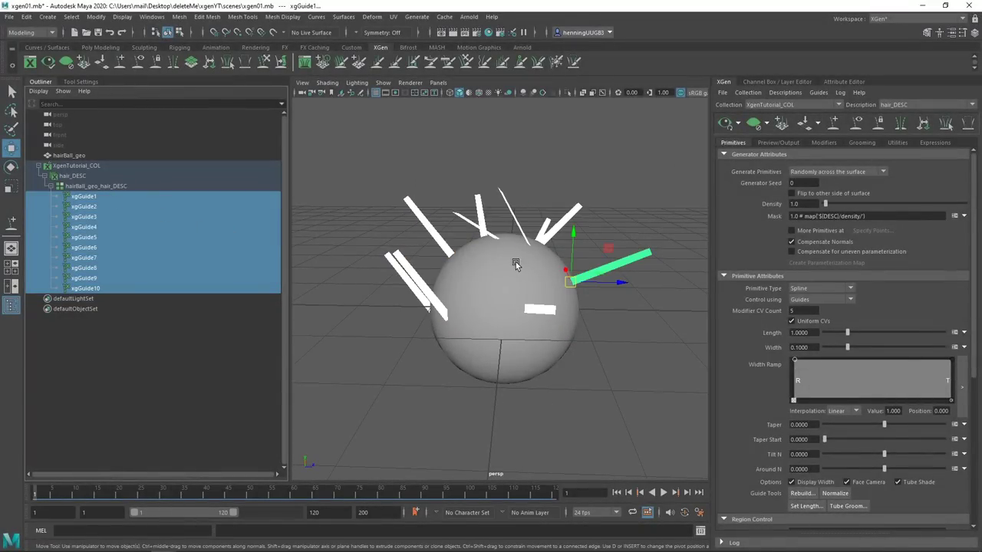
pyautogui.press('Delete')
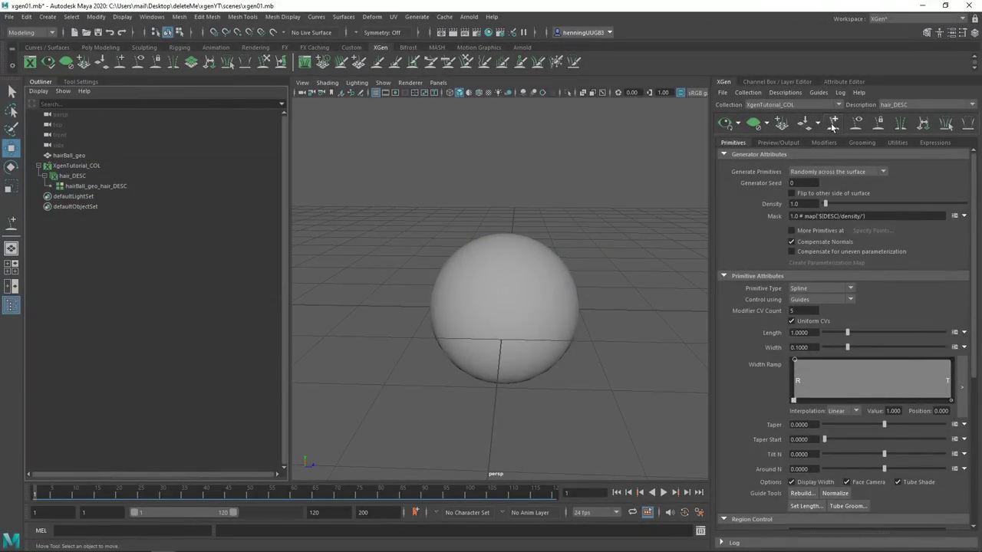
# - Place three new guides on hairBall_geo, one on top and two on opposite sides of the sphere
pyautogui.click(835, 126)
pyautogui.keyDown('alt'); pyautogui.moveTo(489, 270); pyautogui.dragTo(509, 291, button='right'); pyautogui.keyUp('alt')
pyautogui.click(496, 321)
pyautogui.keyDown('alt'); pyautogui.moveTo(524, 282); pyautogui.dragTo(459, 251); pyautogui.keyUp('alt')
pyautogui.click(496, 238)
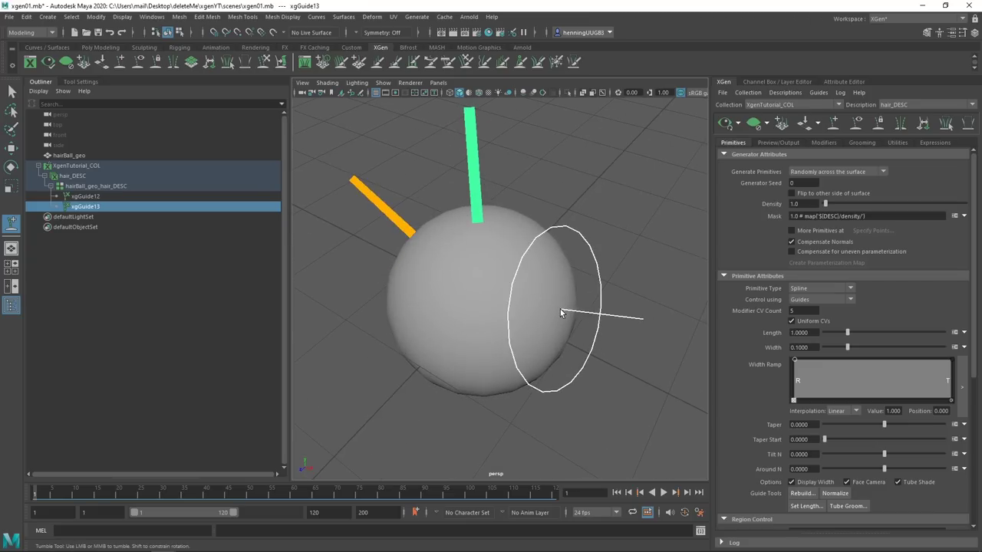
pyautogui.click(560, 313)
pyautogui.moveTo(560, 313)
pyautogui.keyDown('alt'); pyautogui.mouseDown()
pyautogui.moveTo(550, 300)
pyautogui.moveTo(565, 307)
pyautogui.mouseUp(); pyautogui.keyUp('alt')
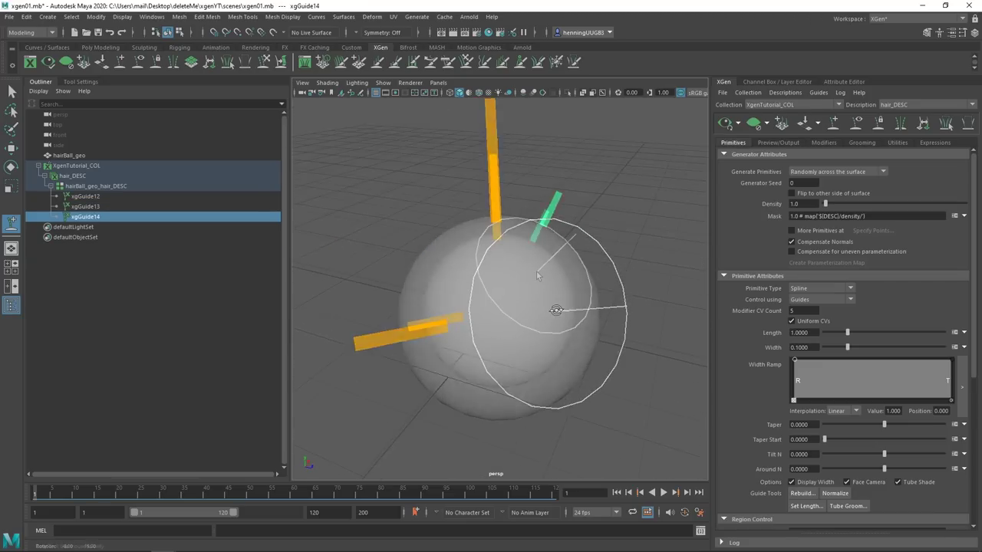
pyautogui.keyDown('alt'); pyautogui.moveTo(565, 306); pyautogui.dragTo(536, 275, button='right'); pyautogui.keyUp('alt')
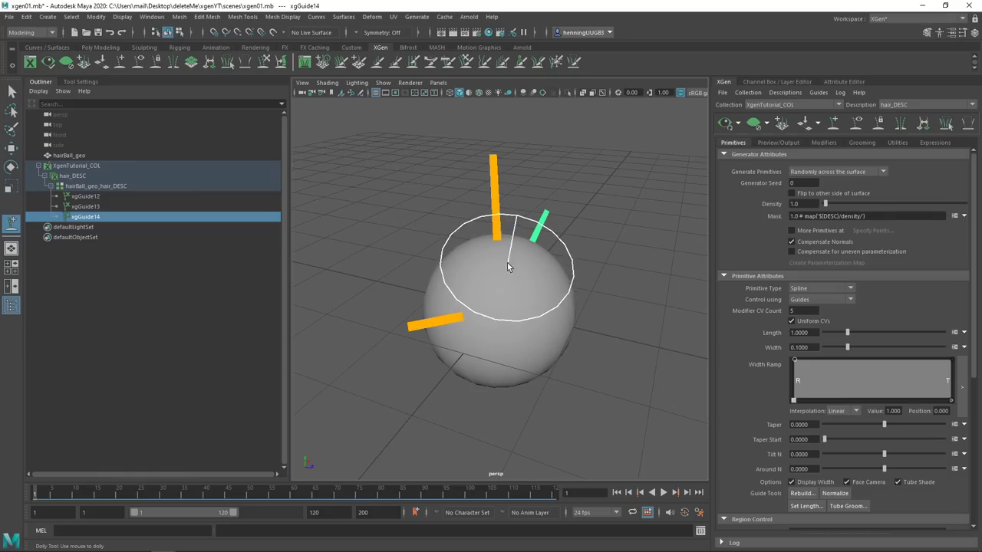
pyautogui.keyDown('alt'); pyautogui.moveTo(507, 262); pyautogui.dragTo(538, 254); pyautogui.keyUp('alt')
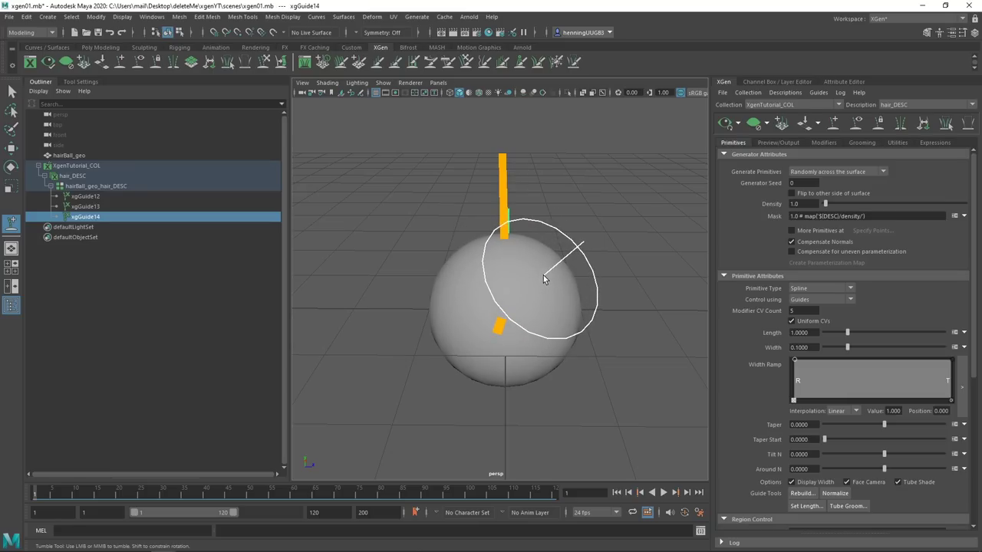
pyautogui.keyDown('alt'); pyautogui.moveTo(540, 277); pyautogui.dragTo(522, 256); pyautogui.keyUp('alt')
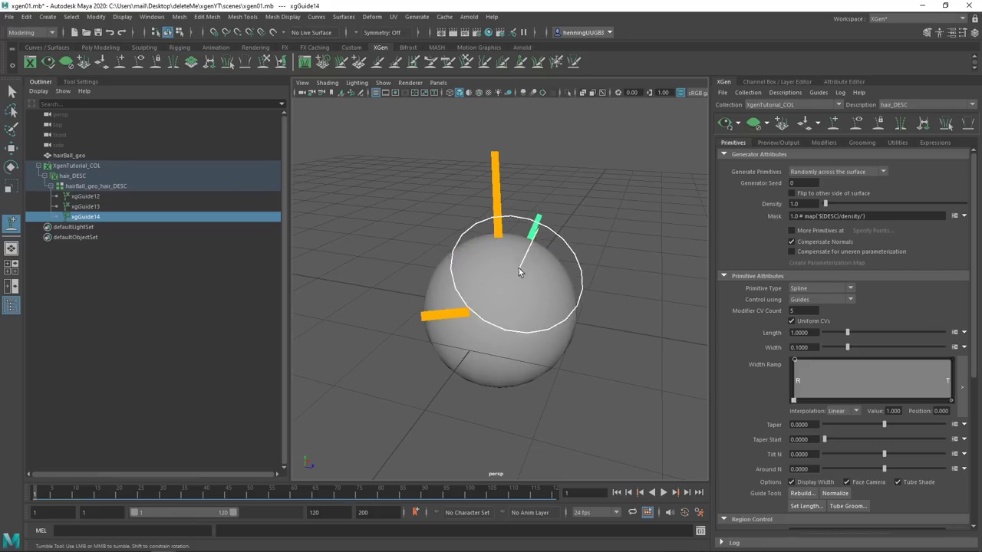
# - Add two more guides on the remaining bare sides of the sphere
pyautogui.keyDown('alt'); pyautogui.moveTo(554, 281); pyautogui.dragTo(493, 284); pyautogui.keyUp('alt')
pyautogui.click(520, 296)
pyautogui.click(469, 294)
pyautogui.keyDown('alt'); pyautogui.moveTo(571, 296); pyautogui.dragTo(526, 274); pyautogui.keyUp('alt')
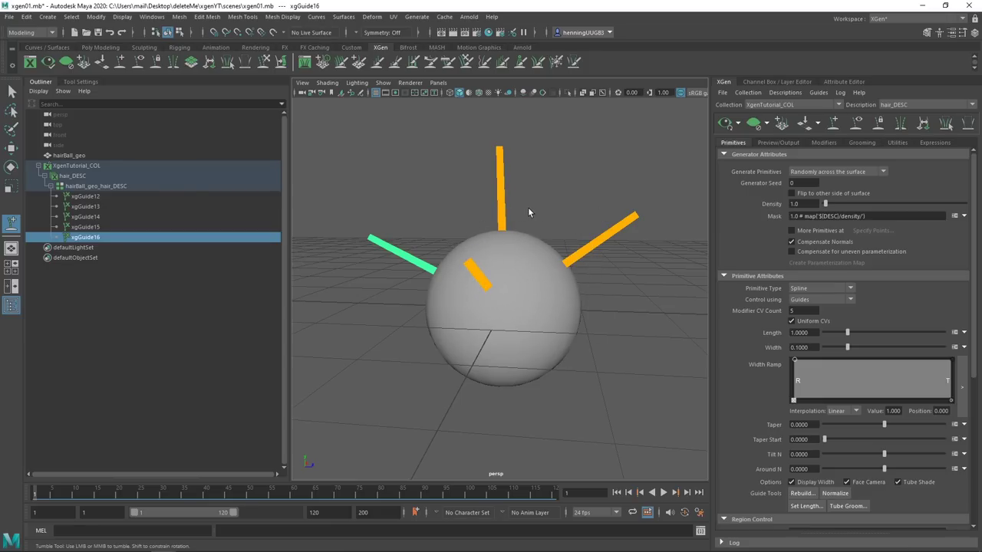
# - Generate the XGen preview of the hairs, clearing and regenerating it three times
pyautogui.keyDown('alt'); pyautogui.moveTo(499, 244); pyautogui.dragTo(542, 263); pyautogui.keyUp('alt')
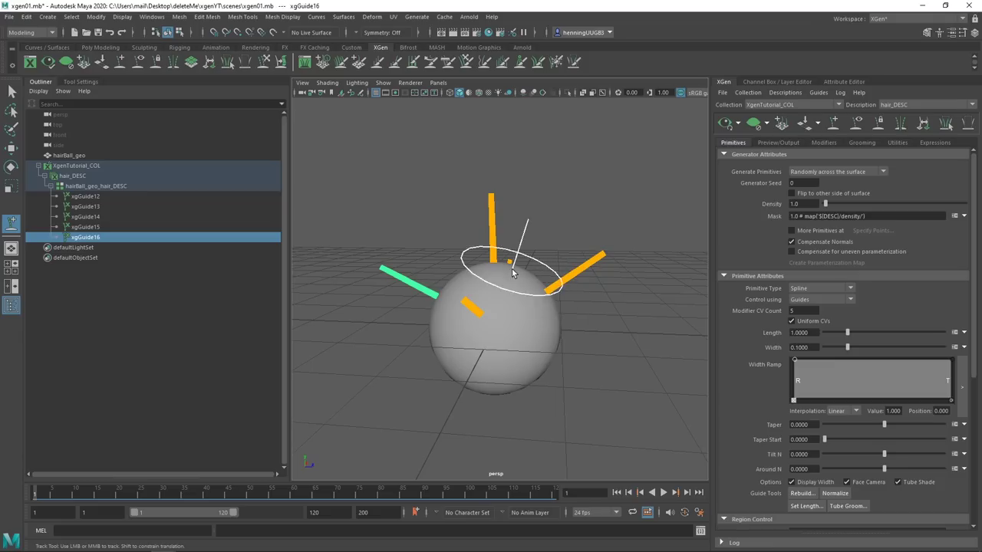
pyautogui.keyDown('alt'); pyautogui.moveTo(514, 273); pyautogui.dragTo(535, 290, button='right'); pyautogui.keyUp('alt')
pyautogui.keyDown('alt'); pyautogui.moveTo(534, 289); pyautogui.dragTo(546, 291, button='middle'); pyautogui.keyUp('alt')
pyautogui.keyDown('alt'); pyautogui.moveTo(545, 291); pyautogui.dragTo(523, 284, button='right'); pyautogui.keyUp('alt')
pyautogui.keyDown('alt'); pyautogui.moveTo(512, 295); pyautogui.dragTo(491, 285); pyautogui.keyUp('alt')
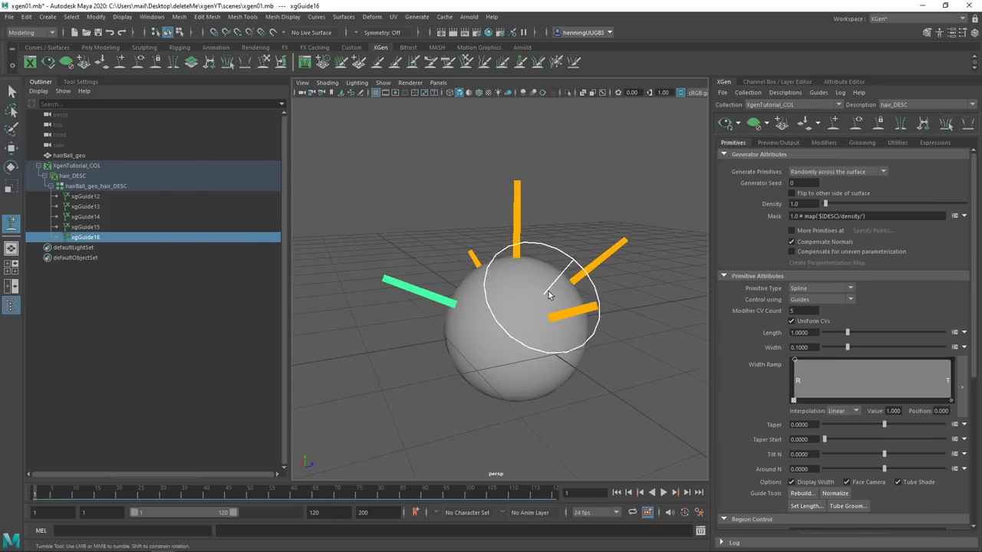
pyautogui.click(726, 126)
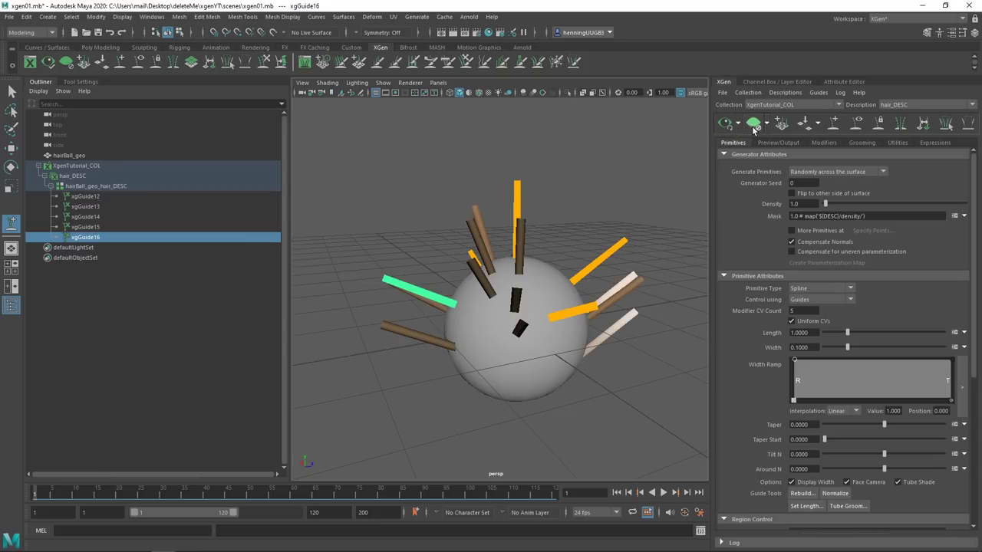
pyautogui.click(754, 126)
pyautogui.click(726, 126)
pyautogui.click(753, 126)
pyautogui.click(726, 126)
pyautogui.click(753, 126)
pyautogui.click(726, 125)
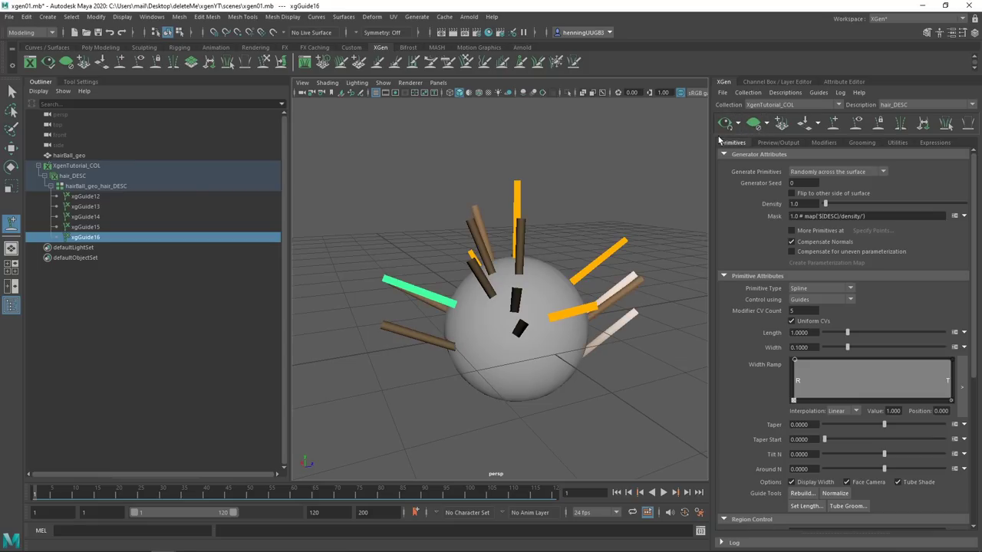
# - Hide the guides, toggling their visibility to compare the previewed hairs with and without them
pyautogui.click(857, 127)
pyautogui.keyDown('alt'); pyautogui.moveTo(587, 277); pyautogui.dragTo(610, 255); pyautogui.keyUp('alt')
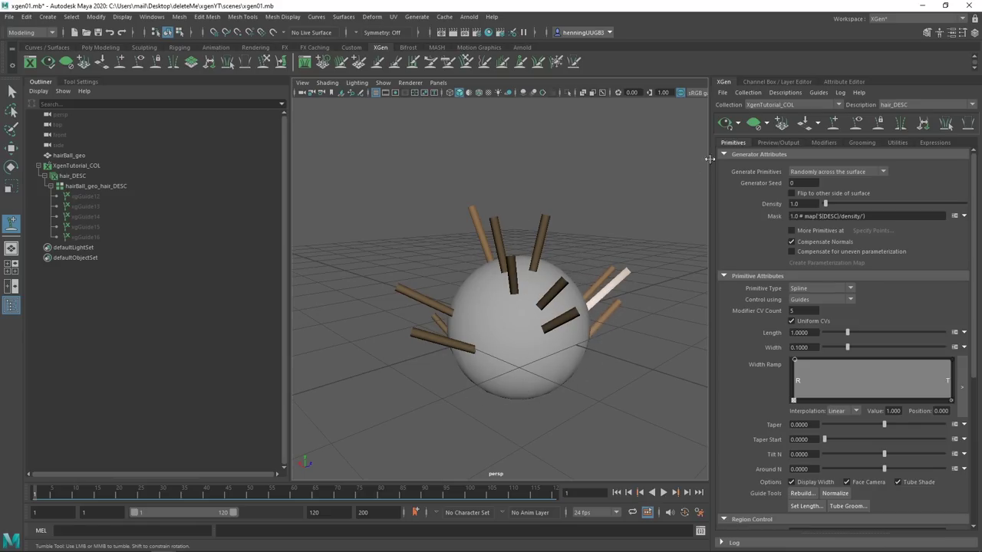
pyautogui.click(857, 125)
pyautogui.click(859, 126)
pyautogui.click(858, 126)
pyautogui.click(858, 128)
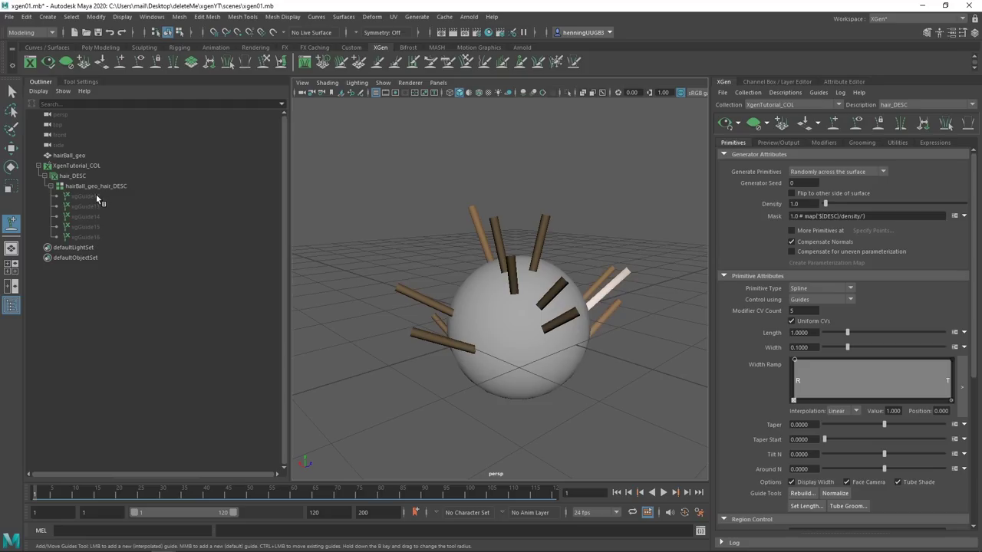
# - Activate the Add or Move Guides tool again and hide the guides from the viewport
pyautogui.click(834, 123)
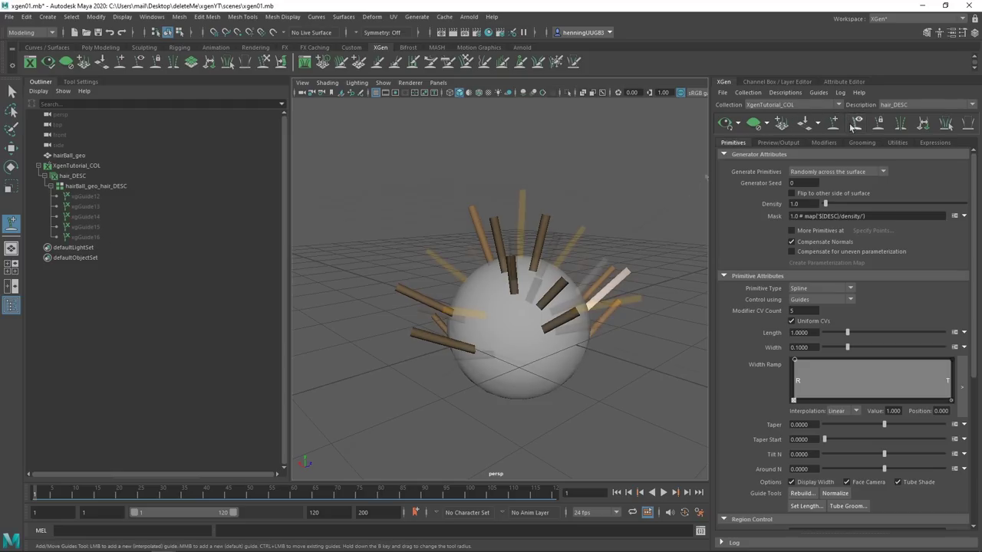
pyautogui.click(858, 128)
pyautogui.keyDown('alt'); pyautogui.moveTo(534, 270); pyautogui.dragTo(561, 268); pyautogui.keyUp('alt')
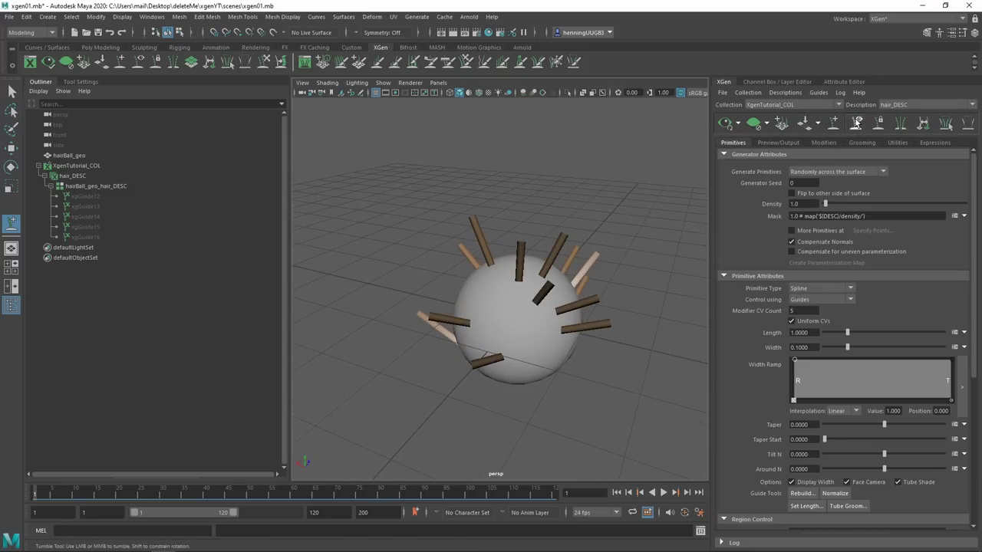
# - Show the guides, clear the hair preview, and add four more guides around the upper half of the sphere
pyautogui.click(857, 125)
pyautogui.click(755, 126)
pyautogui.moveTo(530, 289)
pyautogui.keyDown('alt'); pyautogui.mouseDown()
pyautogui.moveTo(537, 308)
pyautogui.moveTo(529, 299)
pyautogui.mouseUp(); pyautogui.keyUp('alt')
pyautogui.click(538, 309)
pyautogui.click(491, 296)
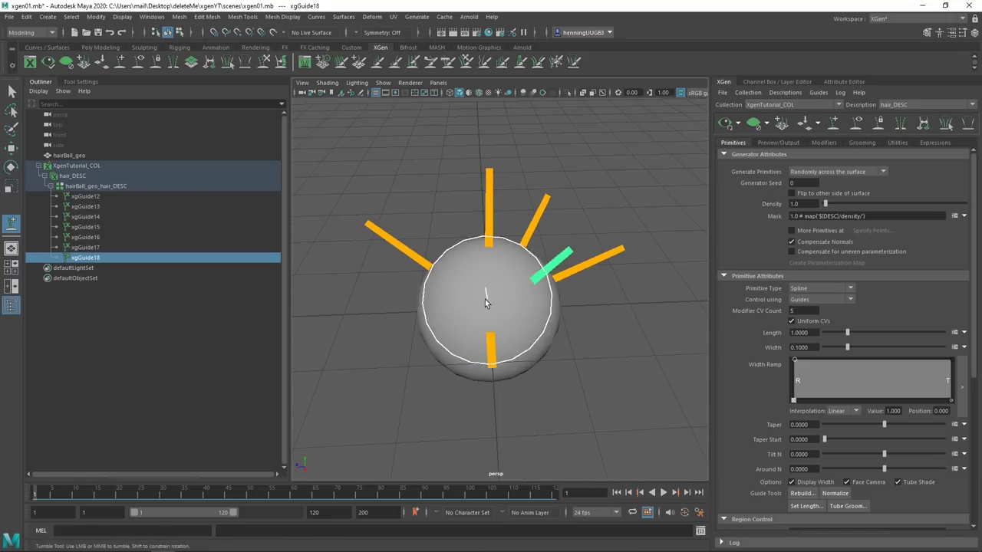
pyautogui.click(456, 292)
pyautogui.keyDown('alt'); pyautogui.moveTo(456, 292); pyautogui.dragTo(508, 299); pyautogui.keyUp('alt')
pyautogui.click(454, 314)
pyautogui.keyDown('alt'); pyautogui.moveTo(454, 314); pyautogui.dragTo(521, 279); pyautogui.keyUp('alt')
pyautogui.keyDown('alt'); pyautogui.moveTo(522, 279); pyautogui.dragTo(551, 282, button='right'); pyautogui.keyUp('alt')
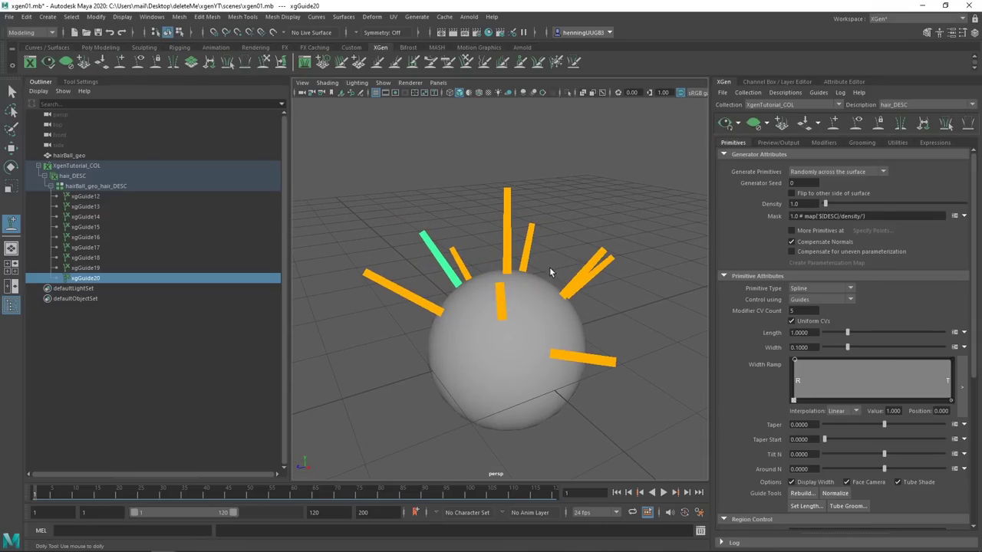
pyautogui.moveTo(551, 244)
pyautogui.keyDown('alt'); pyautogui.mouseDown()
pyautogui.moveTo(567, 263)
pyautogui.moveTo(555, 234)
pyautogui.mouseUp(); pyautogui.keyUp('alt')
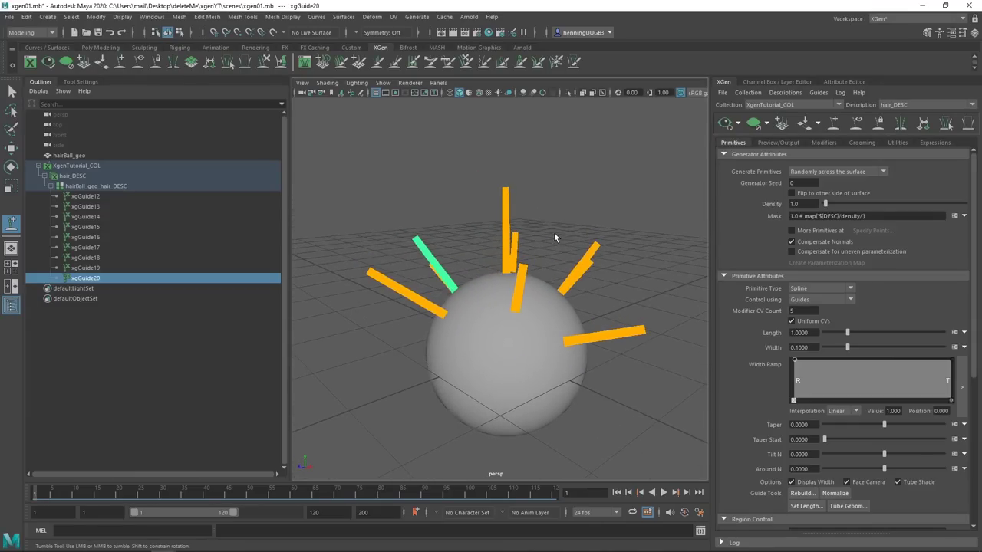
# - Scale up the guide at the very top of the sphere to lengthen it
pyautogui.press('w')
pyautogui.click(511, 209)
pyautogui.keyDown('alt'); pyautogui.moveTo(549, 227); pyautogui.dragTo(542, 256); pyautogui.keyUp('alt')
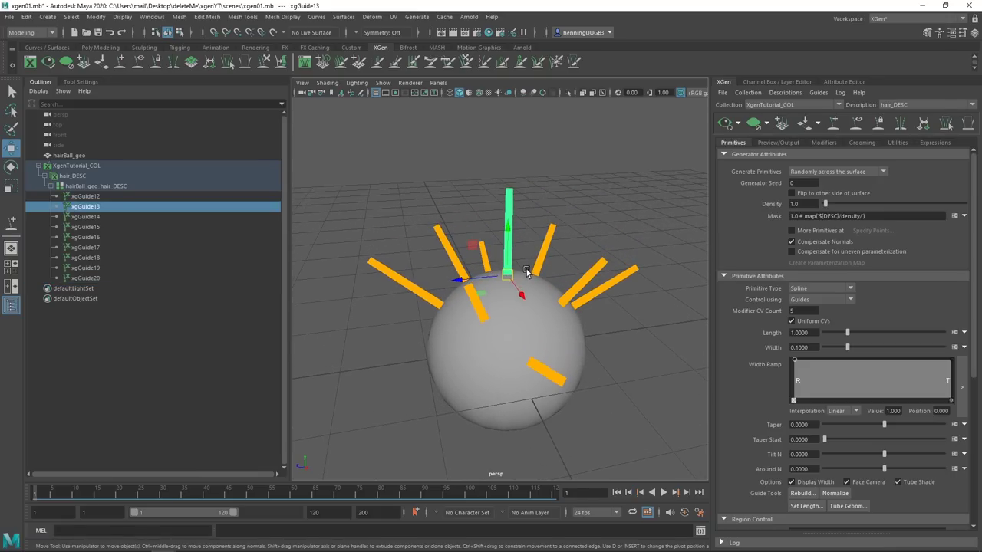
pyautogui.press('r')
pyautogui.moveTo(504, 277); pyautogui.dragTo(562, 245)
# - Scale the guides next to the top one individually, making one of them clearly longer for varied lengths
pyautogui.click(540, 248)
pyautogui.moveTo(535, 279); pyautogui.dragTo(570, 252)
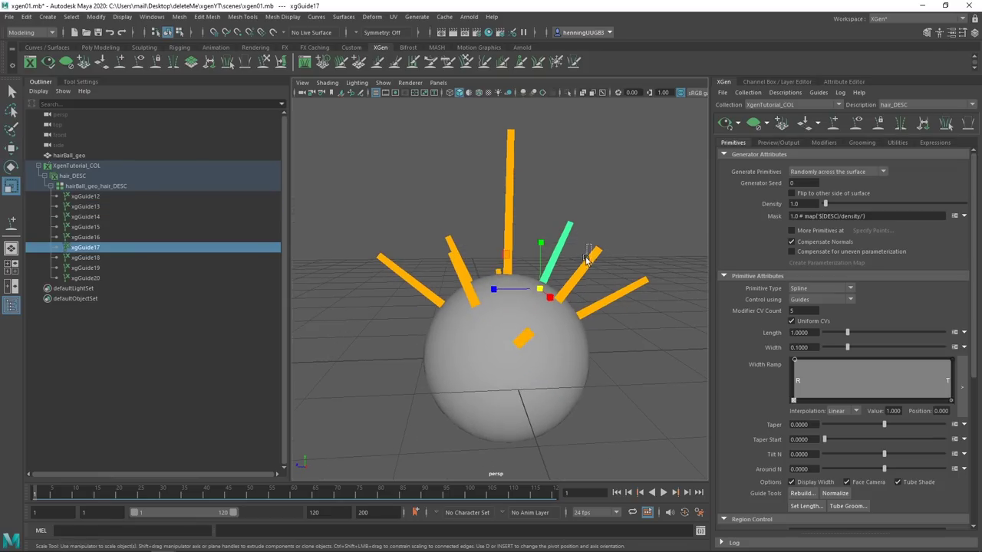
pyautogui.click(579, 272)
pyautogui.moveTo(558, 301); pyautogui.dragTo(427, 318)
pyautogui.click(432, 255)
pyautogui.click(403, 297)
pyautogui.click(467, 214)
pyautogui.keyDown('alt'); pyautogui.moveTo(528, 277); pyautogui.dragTo(429, 203); pyautogui.keyUp('alt')
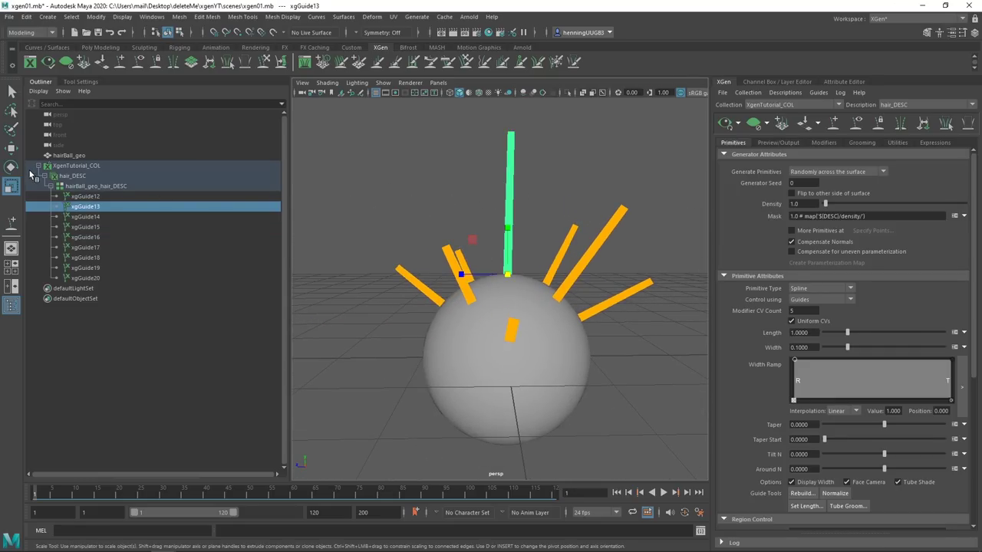
# - Rotate the top guide and its neighbours with the Rotate tool so they lean over to one side
pyautogui.click(12, 168)
pyautogui.moveTo(530, 234); pyautogui.dragTo(637, 244)
pyautogui.click(601, 254)
pyautogui.click(456, 203)
pyautogui.moveTo(492, 230); pyautogui.dragTo(534, 281)
pyautogui.click(573, 307)
pyautogui.keyDown('alt'); pyautogui.moveTo(533, 281); pyautogui.dragTo(571, 281); pyautogui.keyUp('alt')
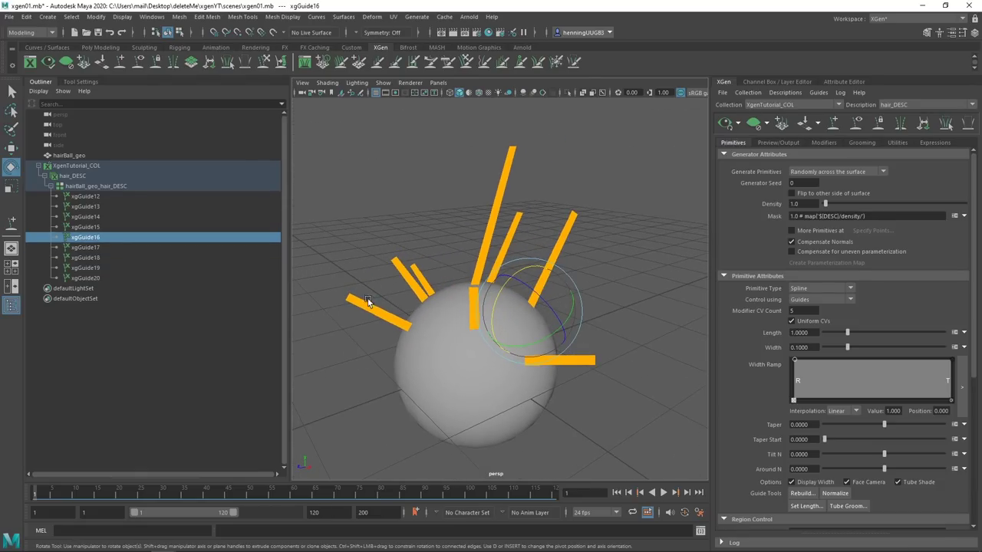
# - Rotate the outward-pointing guides low on the sphere's side, including xgGuide12, so they point more upward
pyautogui.click(367, 305)
pyautogui.moveTo(382, 296); pyautogui.dragTo(430, 285)
pyautogui.keyDown('alt'); pyautogui.moveTo(394, 288); pyautogui.dragTo(577, 285); pyautogui.keyUp('alt')
pyautogui.click(385, 274)
pyautogui.click(382, 279)
pyautogui.moveTo(510, 311); pyautogui.dragTo(497, 304)
pyautogui.keyDown('alt'); pyautogui.moveTo(499, 303); pyautogui.dragTo(555, 293); pyautogui.keyUp('alt')
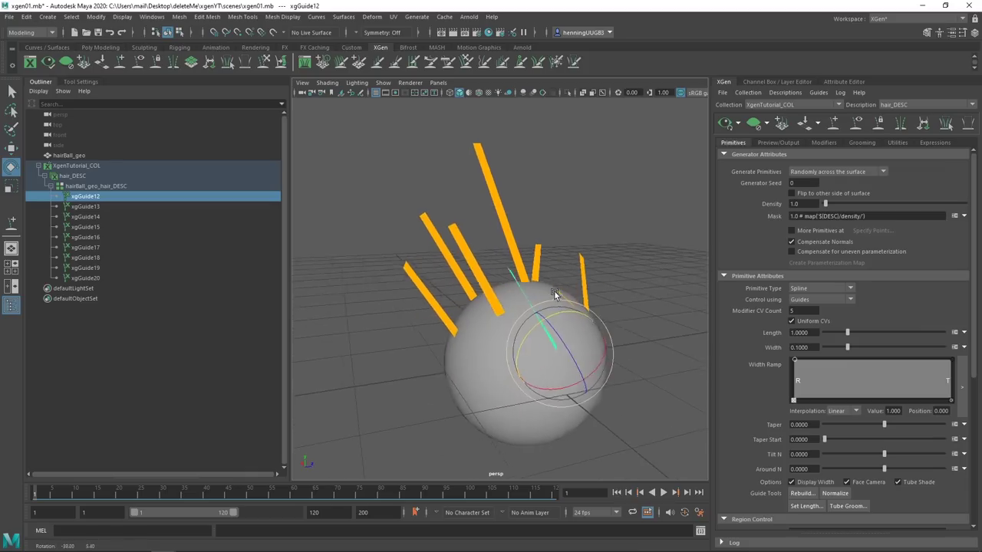
# - Rotate further guides around the sphere's side to stand more upright
pyautogui.click(429, 279)
pyautogui.moveTo(450, 286); pyautogui.dragTo(629, 283)
pyautogui.moveTo(585, 298); pyautogui.dragTo(575, 284)
pyautogui.click(400, 308)
pyautogui.moveTo(422, 290); pyautogui.dragTo(459, 283)
pyautogui.keyDown('alt'); pyautogui.moveTo(461, 283); pyautogui.dragTo(476, 307); pyautogui.keyUp('alt')
# - Rotate the last outward-pointing guides, including xgGuide19, to match the upright ones, and clear the selection
pyautogui.moveTo(429, 275)
pyautogui.keyDown('alt'); pyautogui.mouseDown()
pyautogui.moveTo(461, 280)
pyautogui.moveTo(427, 256)
pyautogui.mouseUp(); pyautogui.keyUp('alt')
pyautogui.moveTo(397, 245); pyautogui.dragTo(474, 282)
pyautogui.click(427, 268)
pyautogui.keyDown('alt'); pyautogui.moveTo(474, 282); pyautogui.dragTo(606, 300); pyautogui.keyUp('alt')
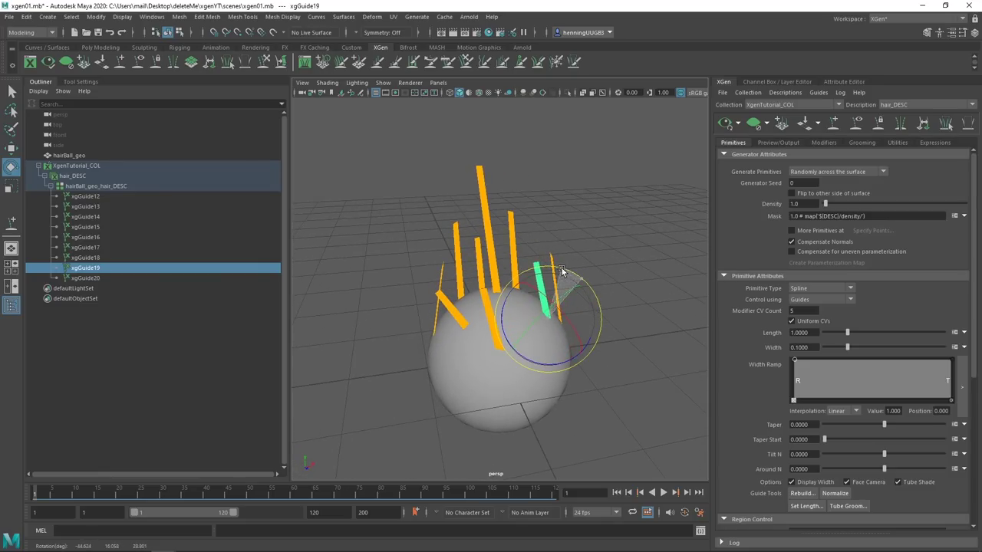
pyautogui.keyDown('alt'); pyautogui.moveTo(559, 269); pyautogui.dragTo(531, 269); pyautogui.keyUp('alt')
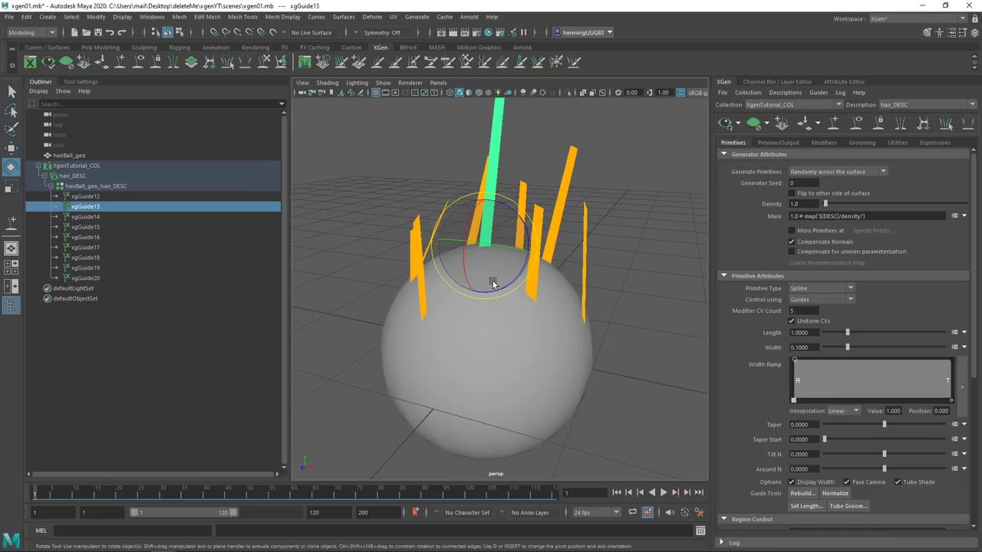
pyautogui.hotkey('alt', 'd')
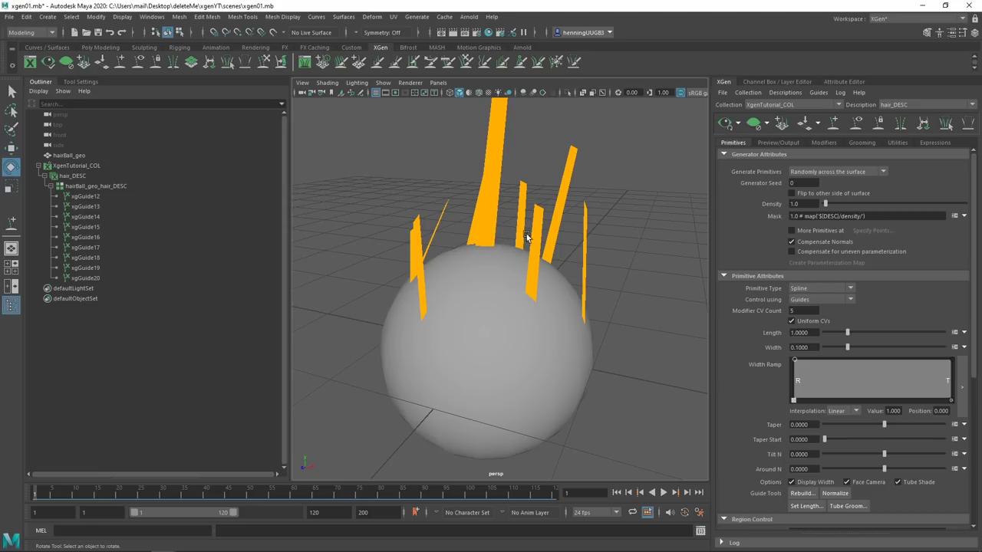
# - Activate the Sculpt Guides tool and bend the guides at the top of the sphere with the brush
pyautogui.keyDown('alt'); pyautogui.moveTo(527, 245); pyautogui.dragTo(477, 264); pyautogui.keyUp('alt')
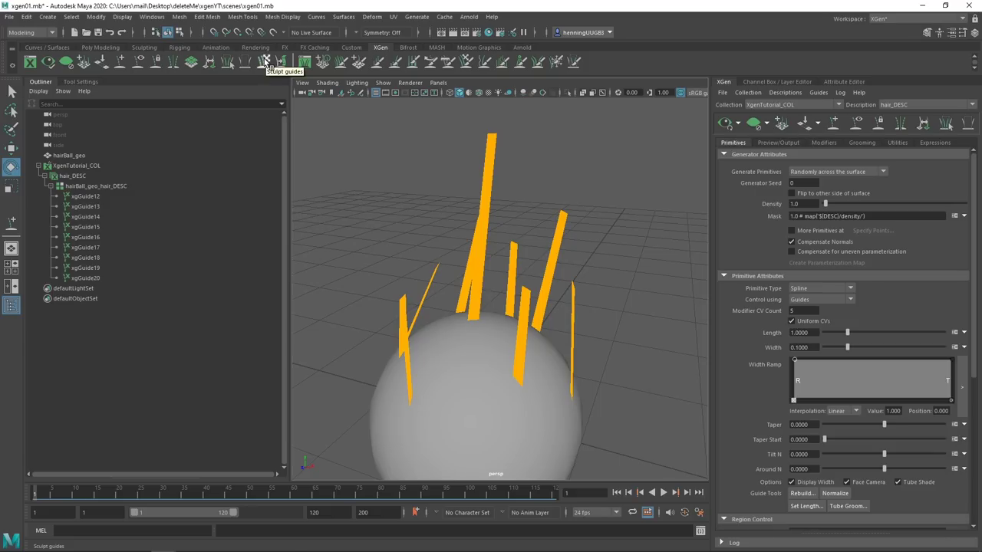
pyautogui.click(263, 63)
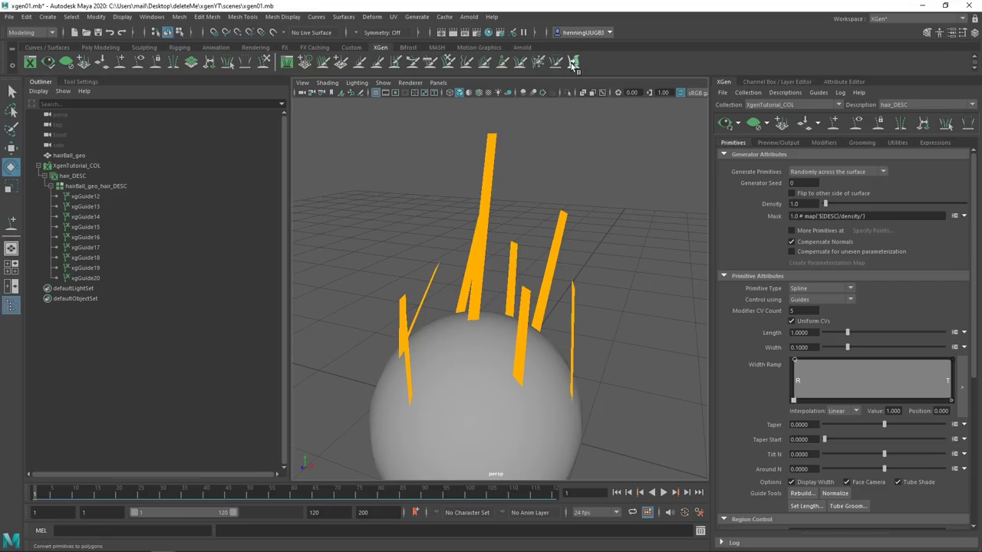
pyautogui.keyDown('alt'); pyautogui.moveTo(480, 232); pyautogui.dragTo(320, 145); pyautogui.keyUp('alt')
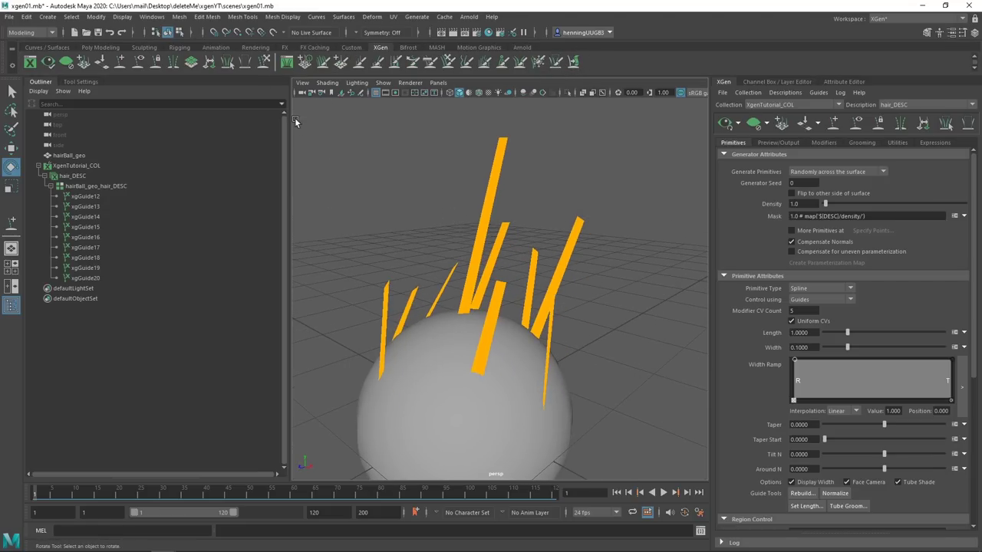
pyautogui.click(265, 65)
pyautogui.moveTo(517, 250)
pyautogui.keyDown('alt'); pyautogui.mouseDown()
pyautogui.moveTo(489, 197)
pyautogui.moveTo(535, 174)
pyautogui.moveTo(664, 179)
pyautogui.mouseUp(); pyautogui.keyUp('alt')
pyautogui.moveTo(618, 207)
pyautogui.keyDown('alt'); pyautogui.mouseDown()
pyautogui.moveTo(537, 220)
pyautogui.moveTo(603, 248)
pyautogui.moveTo(590, 249)
pyautogui.mouseUp(); pyautogui.keyUp('alt')
pyautogui.moveTo(514, 227); pyautogui.dragTo(530, 219)
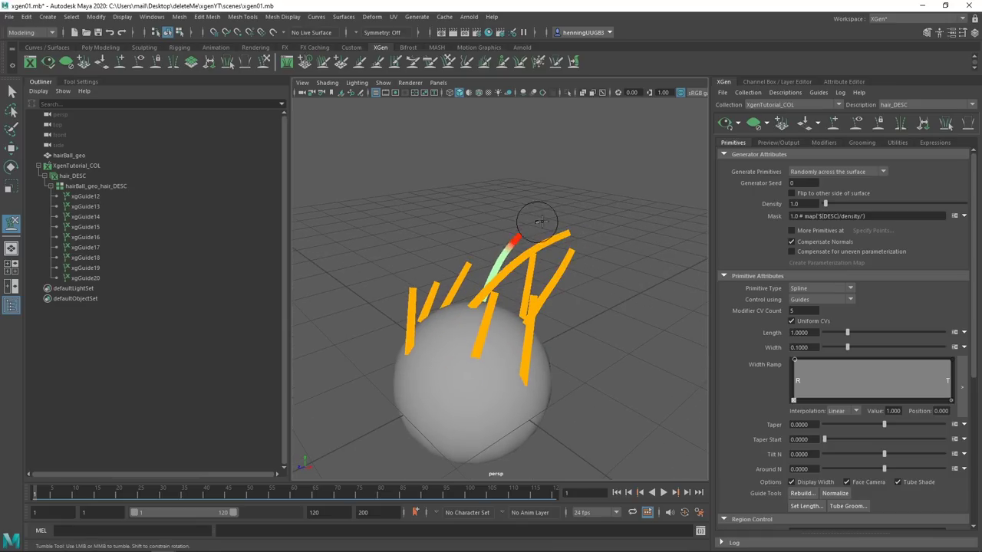
pyautogui.moveTo(522, 294)
pyautogui.keyDown('alt'); pyautogui.mouseDown()
pyautogui.moveTo(568, 281)
pyautogui.moveTo(537, 293)
pyautogui.moveTo(486, 263)
pyautogui.moveTo(501, 237)
pyautogui.moveTo(528, 225)
pyautogui.moveTo(499, 244)
pyautogui.mouseUp(); pyautogui.keyUp('alt')
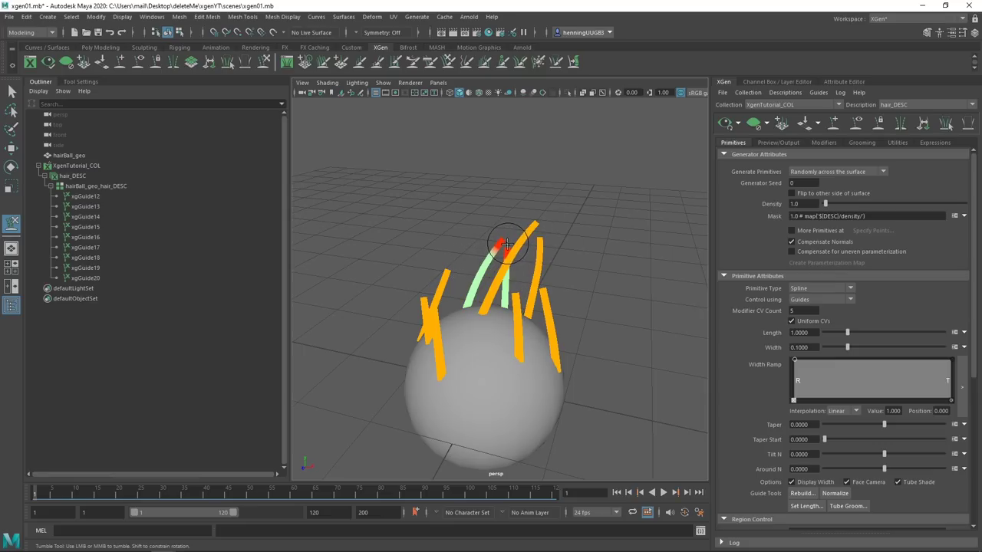
pyautogui.scroll(3, 517, 262)
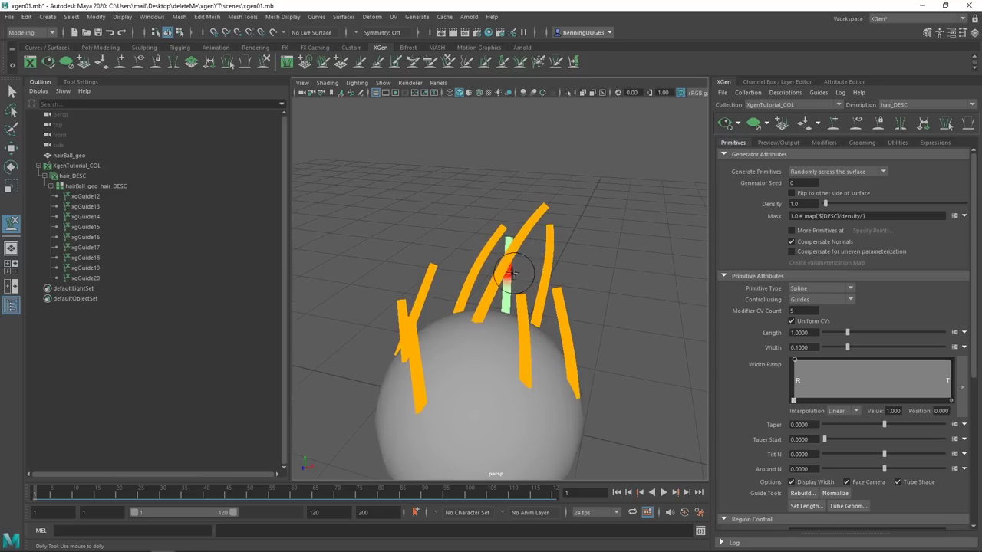
# - Select only xgGuide17 and sculpt it into a stronger curve with the Sculpt Guides tool
pyautogui.press('w')
pyautogui.click(468, 278)
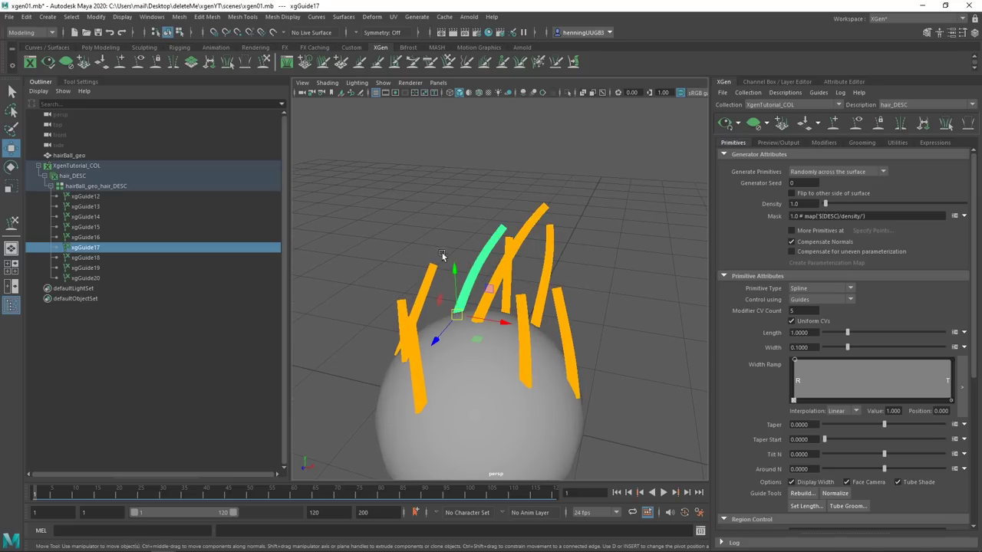
pyautogui.click(264, 65)
pyautogui.moveTo(498, 229)
pyautogui.mouseDown()
pyautogui.moveTo(538, 217)
pyautogui.moveTo(479, 280)
pyautogui.moveTo(508, 222)
pyautogui.moveTo(470, 224)
pyautogui.mouseUp()
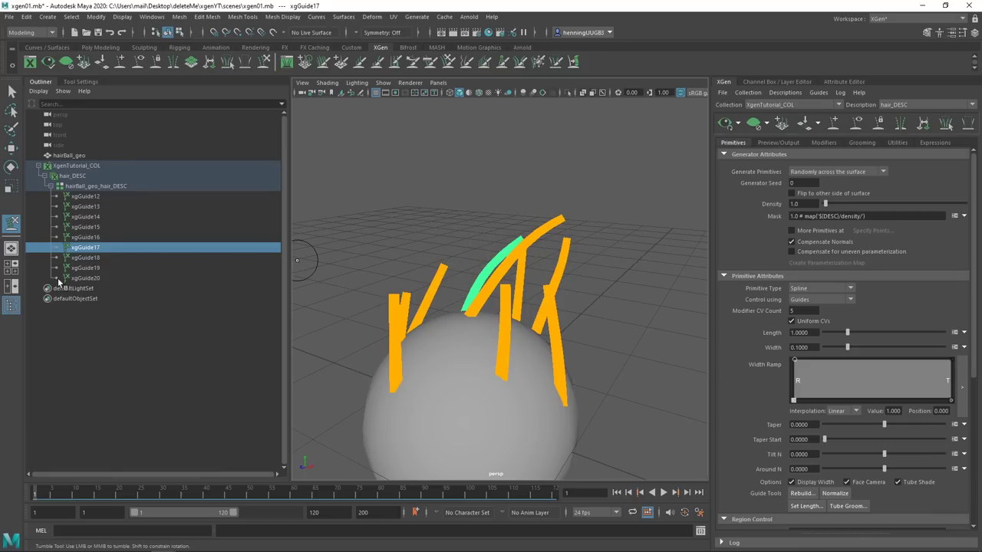
# - Select all guides from xgGuide12 to xgGuide20, sculpt them with the brush, and clear the selection
pyautogui.click(89, 281)
pyautogui.keyDown('shift'); pyautogui.click(115, 198); pyautogui.keyUp('shift')
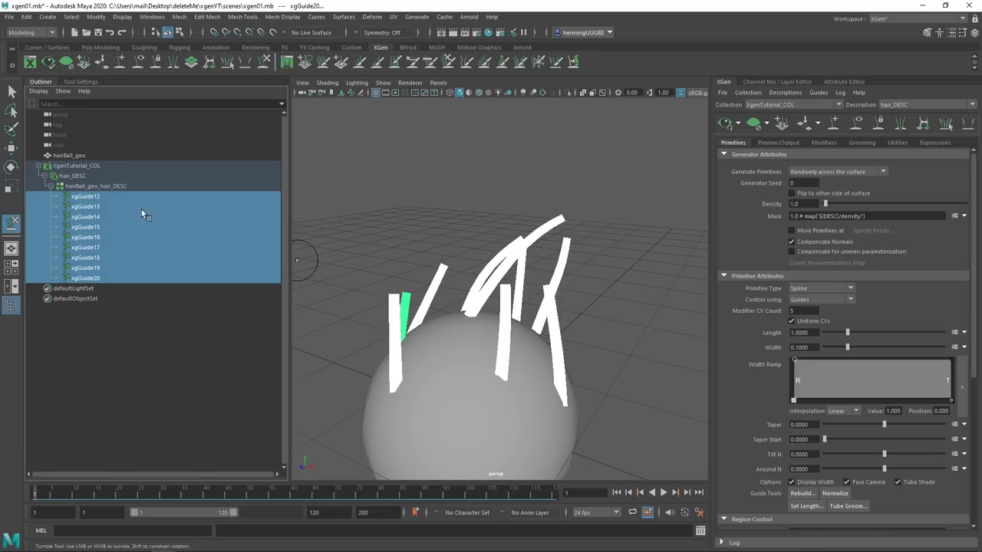
pyautogui.moveTo(540, 266)
pyautogui.mouseDown()
pyautogui.moveTo(504, 197)
pyautogui.moveTo(465, 191)
pyautogui.moveTo(497, 242)
pyautogui.mouseUp()
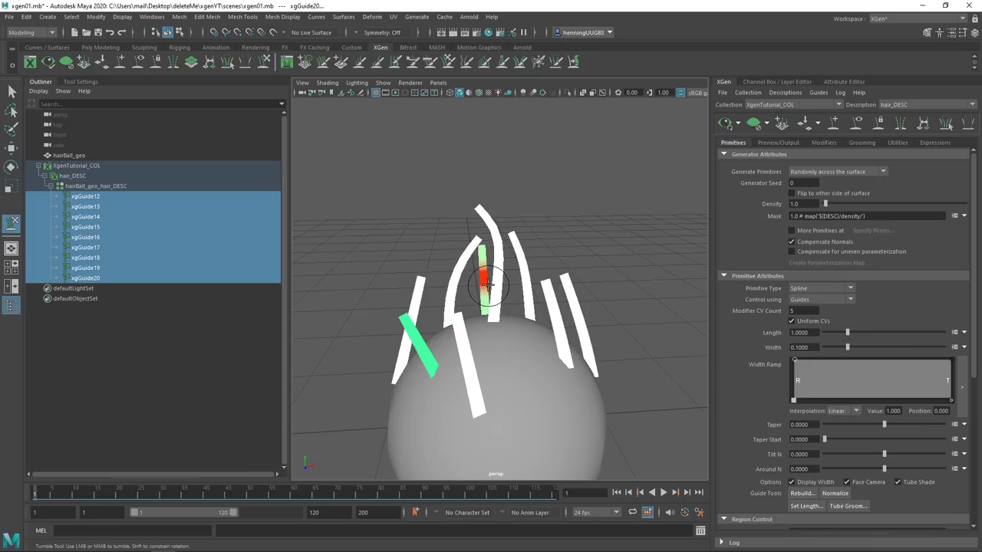
pyautogui.hotkey('alt', 'd')
# - Brush the guides from several angles so they all sweep over towards the same side
pyautogui.moveTo(537, 246)
pyautogui.keyDown('alt'); pyautogui.mouseDown()
pyautogui.moveTo(519, 253)
pyautogui.moveTo(527, 222)
pyautogui.moveTo(519, 213)
pyautogui.mouseUp(); pyautogui.keyUp('alt')
pyautogui.moveTo(426, 264)
pyautogui.mouseDown()
pyautogui.moveTo(442, 285)
pyautogui.moveTo(401, 314)
pyautogui.moveTo(592, 285)
pyautogui.mouseUp()
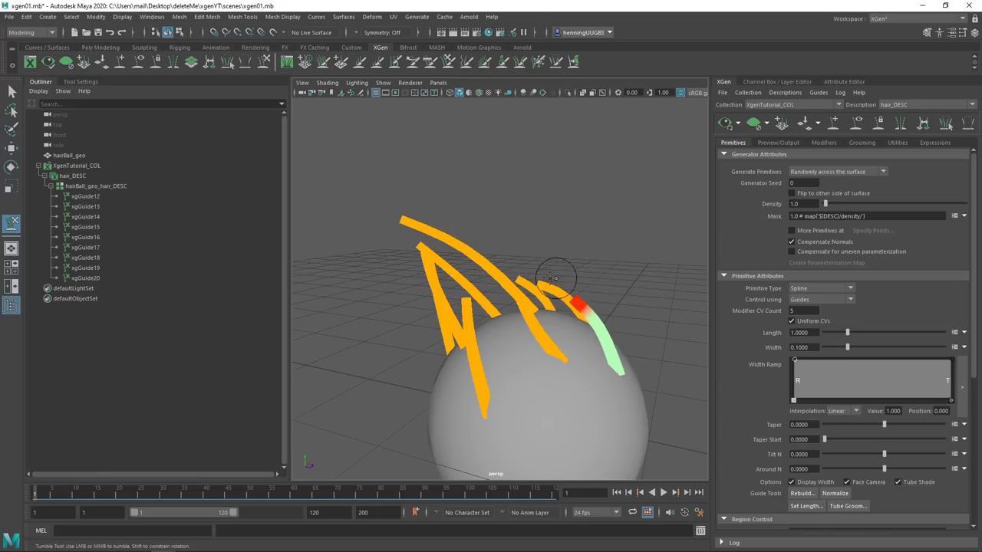
pyautogui.moveTo(547, 301)
pyautogui.keyDown('alt'); pyautogui.mouseDown()
pyautogui.moveTo(567, 227)
pyautogui.moveTo(430, 281)
pyautogui.moveTo(432, 248)
pyautogui.moveTo(466, 225)
pyautogui.moveTo(543, 242)
pyautogui.moveTo(414, 261)
pyautogui.moveTo(482, 220)
pyautogui.mouseUp(); pyautogui.keyUp('alt')
pyautogui.keyDown('alt'); pyautogui.moveTo(460, 172); pyautogui.dragTo(531, 293); pyautogui.keyUp('alt')
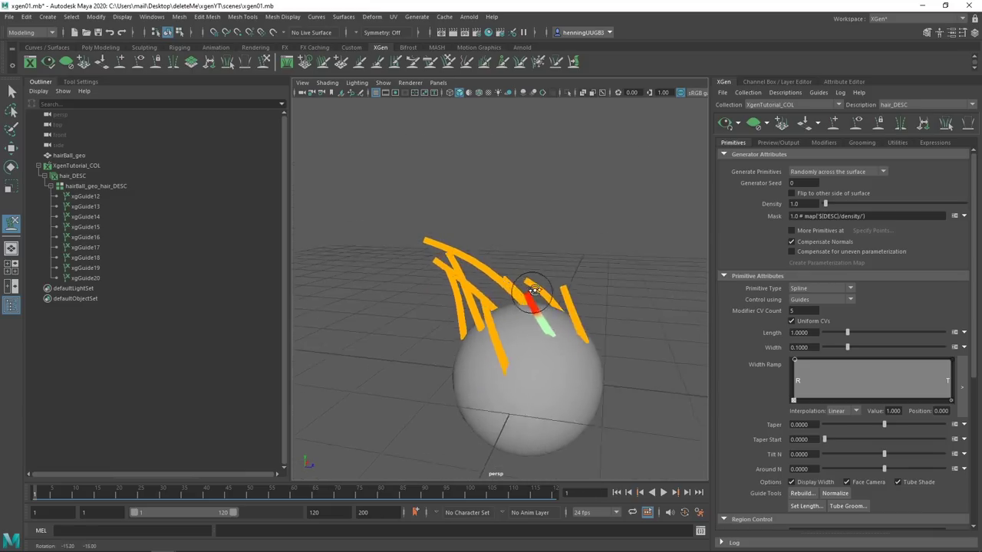
pyautogui.keyDown('alt'); pyautogui.moveTo(530, 293); pyautogui.dragTo(585, 300, button='right'); pyautogui.keyUp('alt')
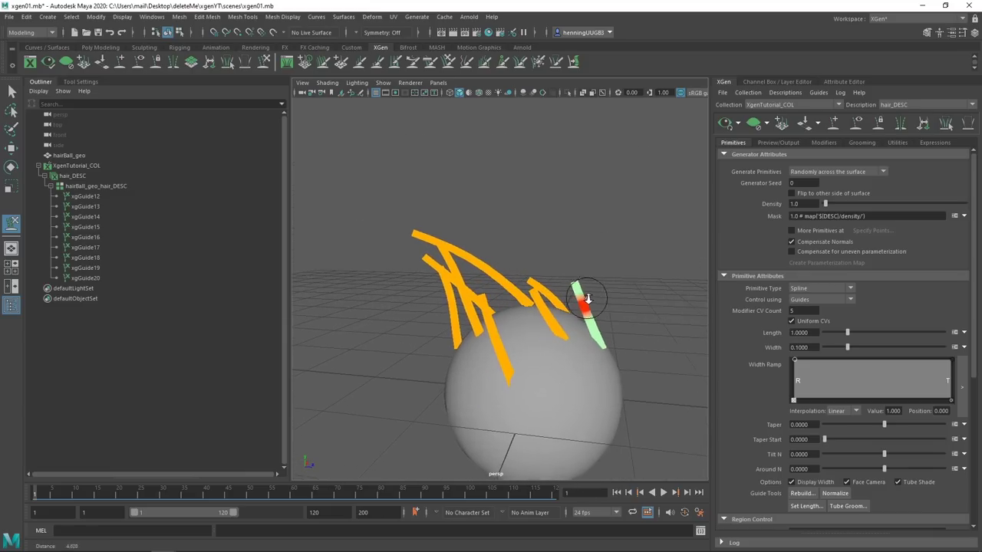
# - Generate the hair preview from the sculpted guides and hide the guides
pyautogui.click(725, 125)
pyautogui.keyDown('alt'); pyautogui.moveTo(600, 236); pyautogui.dragTo(554, 219, button='middle'); pyautogui.keyUp('alt')
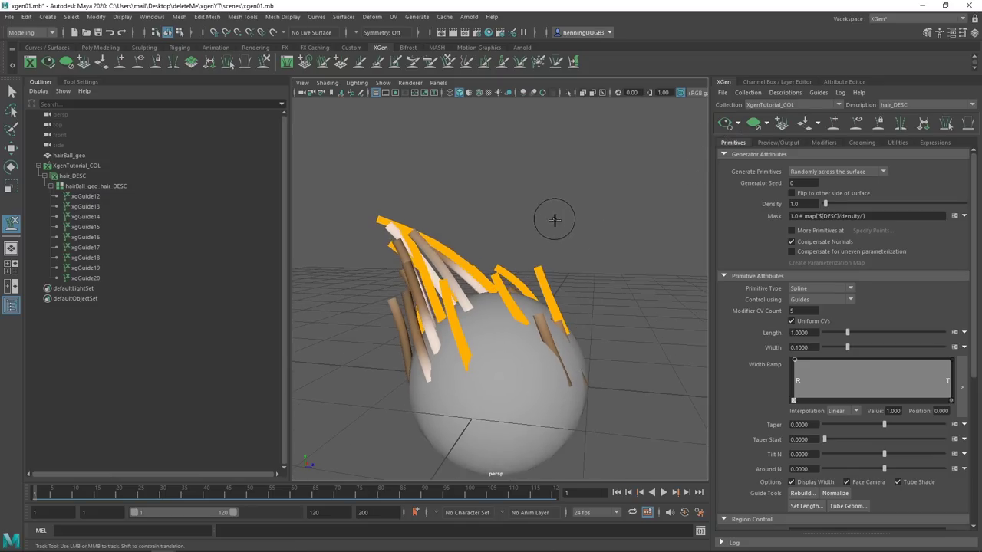
pyautogui.keyDown('alt'); pyautogui.moveTo(553, 219); pyautogui.dragTo(576, 232, button='right'); pyautogui.keyUp('alt')
pyautogui.click(862, 124)
pyautogui.keyDown('alt'); pyautogui.moveTo(584, 281); pyautogui.dragTo(532, 288); pyautogui.keyUp('alt')
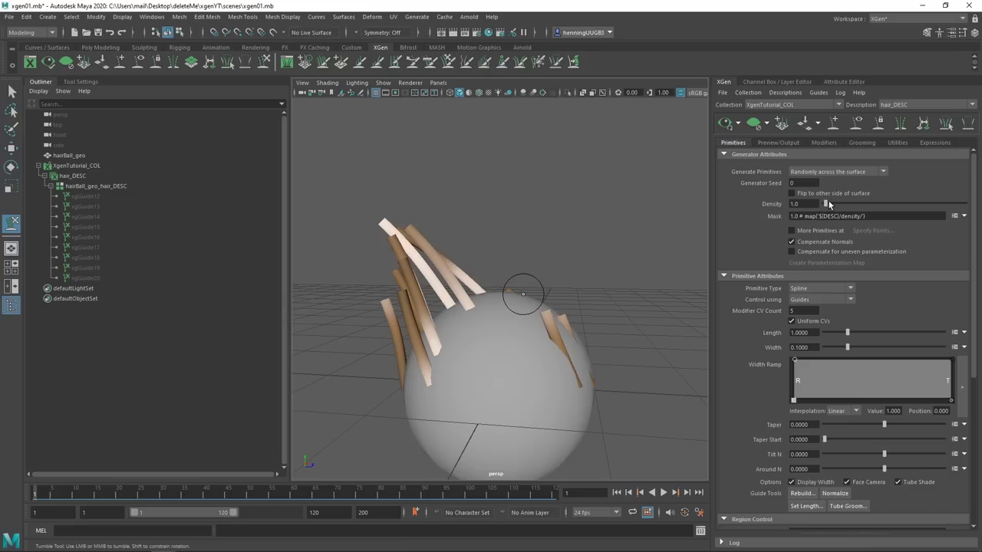
# - Raise the hair density to 100
pyautogui.moveTo(826, 205); pyautogui.dragTo(981, 216)
pyautogui.scroll(-3, 484, 302)
pyautogui.keyDown('alt'); pyautogui.moveTo(480, 292); pyautogui.dragTo(513, 291); pyautogui.keyUp('alt')
pyautogui.keyDown('alt'); pyautogui.moveTo(513, 290); pyautogui.dragTo(605, 287, button='right'); pyautogui.keyUp('alt')
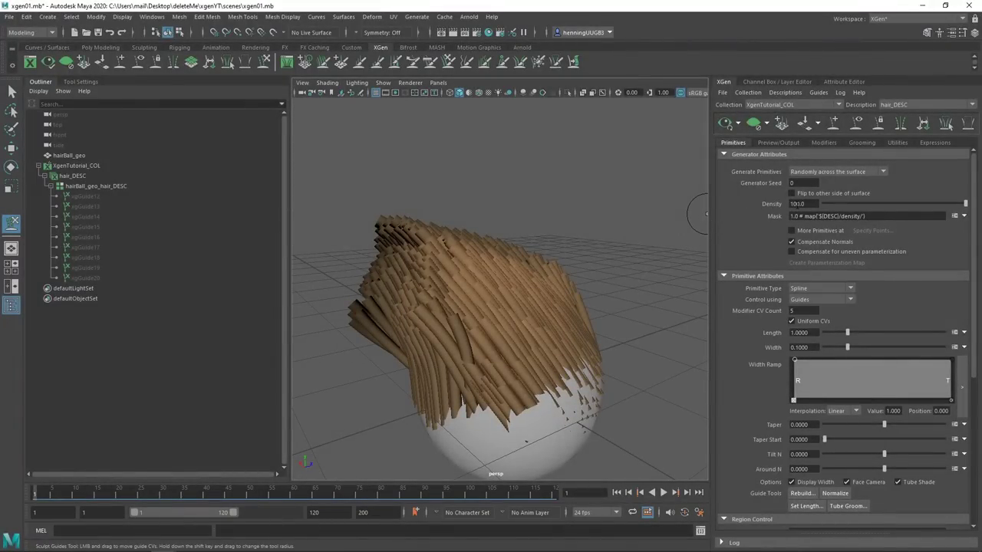
# - Set the hair density to 1000
pyautogui.write('0')
pyautogui.press('Return')
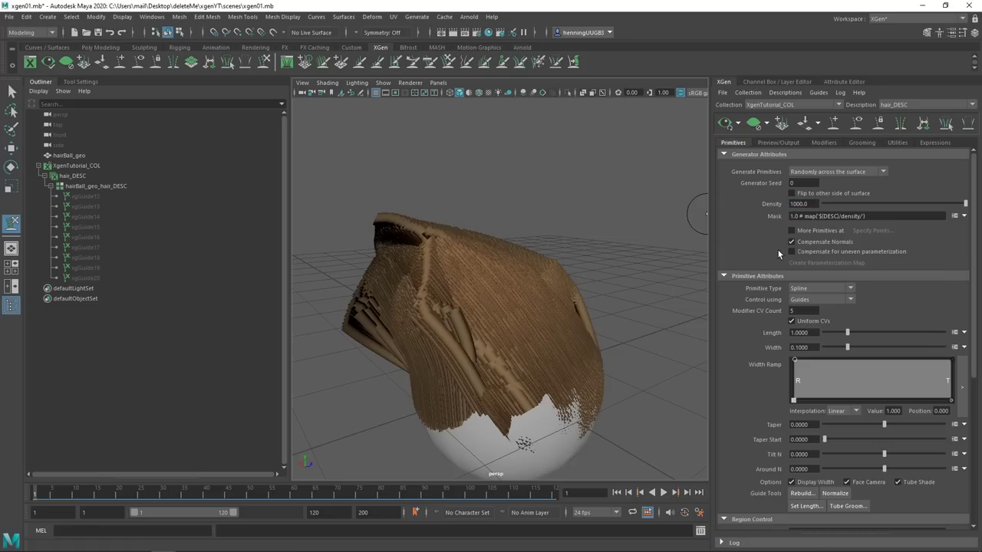
pyautogui.moveTo(944, 203); pyautogui.dragTo(978, 203)
pyautogui.moveTo(960, 205)
pyautogui.mouseDown()
pyautogui.moveTo(888, 195)
pyautogui.moveTo(824, 202)
pyautogui.moveTo(978, 198)
pyautogui.mouseUp()
# - Toggle multisample anti-aliasing on a close-up of the hairs to compare their edges, and inspect the hair from other sides
pyautogui.keyDown('alt'); pyautogui.moveTo(498, 304); pyautogui.dragTo(520, 298, button='right'); pyautogui.keyUp('alt')
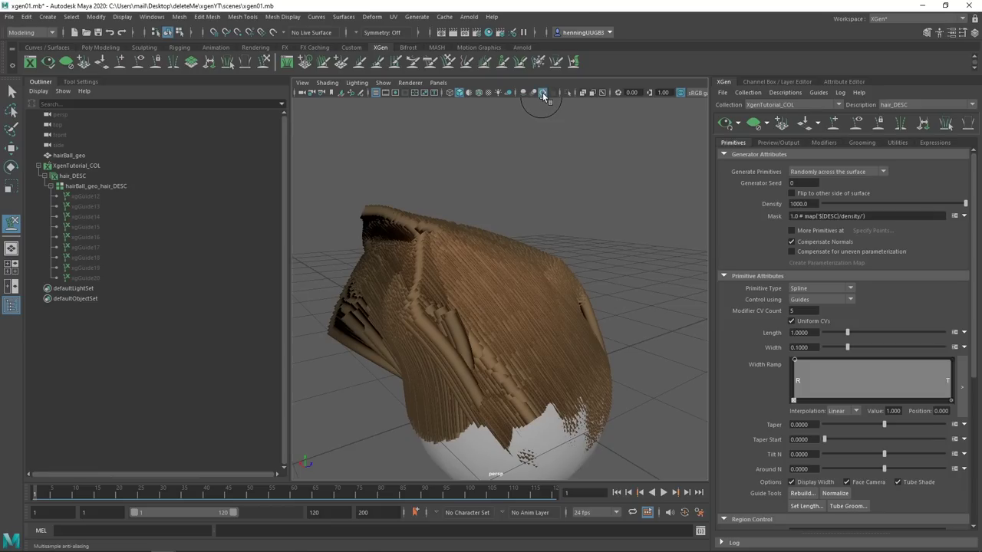
pyautogui.keyDown('alt'); pyautogui.moveTo(529, 297); pyautogui.dragTo(608, 315, button='right'); pyautogui.keyUp('alt')
pyautogui.keyDown('alt'); pyautogui.moveTo(540, 229); pyautogui.dragTo(548, 307, button='middle'); pyautogui.keyUp('alt')
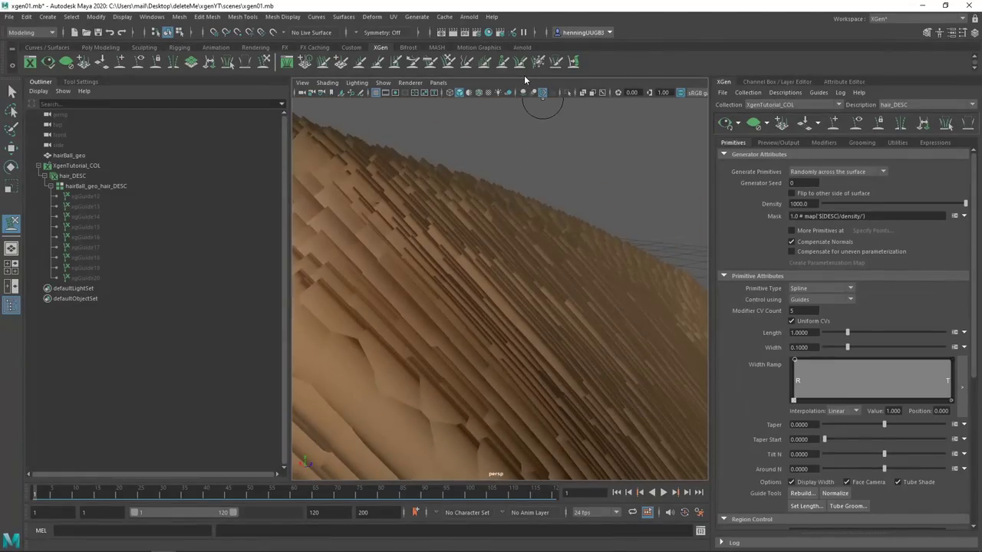
pyautogui.click(541, 92)
pyautogui.click(542, 93)
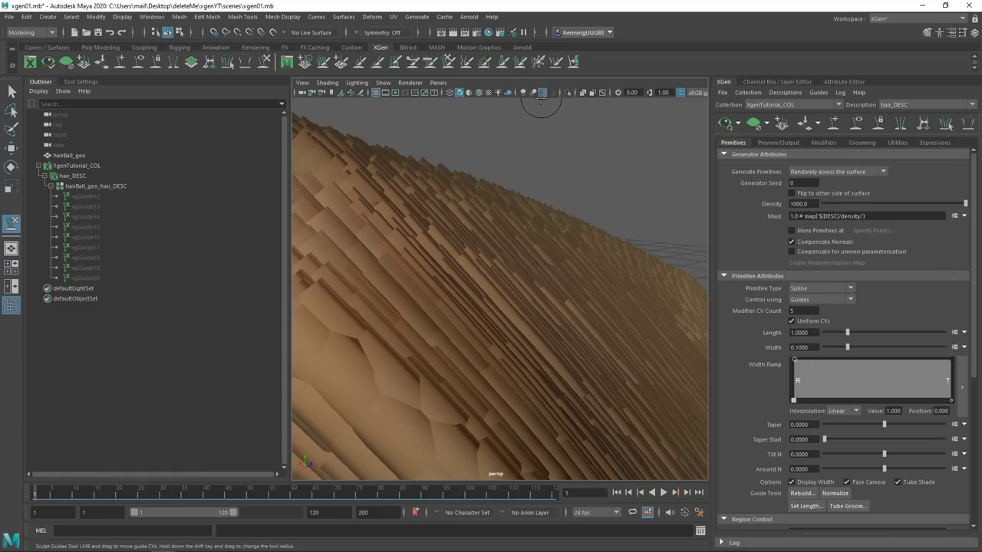
pyautogui.keyDown('alt'); pyautogui.moveTo(579, 317); pyautogui.dragTo(510, 330, button='right'); pyautogui.keyUp('alt')
pyautogui.keyDown('alt'); pyautogui.moveTo(532, 344); pyautogui.dragTo(544, 267, button='middle'); pyautogui.keyUp('alt')
pyautogui.keyDown('alt'); pyautogui.moveTo(544, 267); pyautogui.dragTo(696, 239); pyautogui.keyUp('alt')
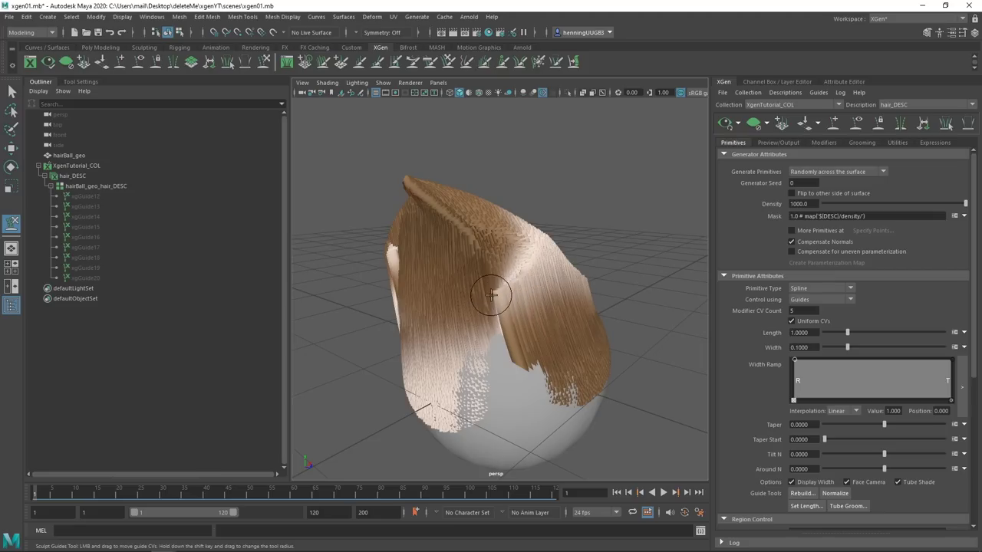
pyautogui.keyDown('alt'); pyautogui.moveTo(491, 287); pyautogui.dragTo(526, 302); pyautogui.keyUp('alt')
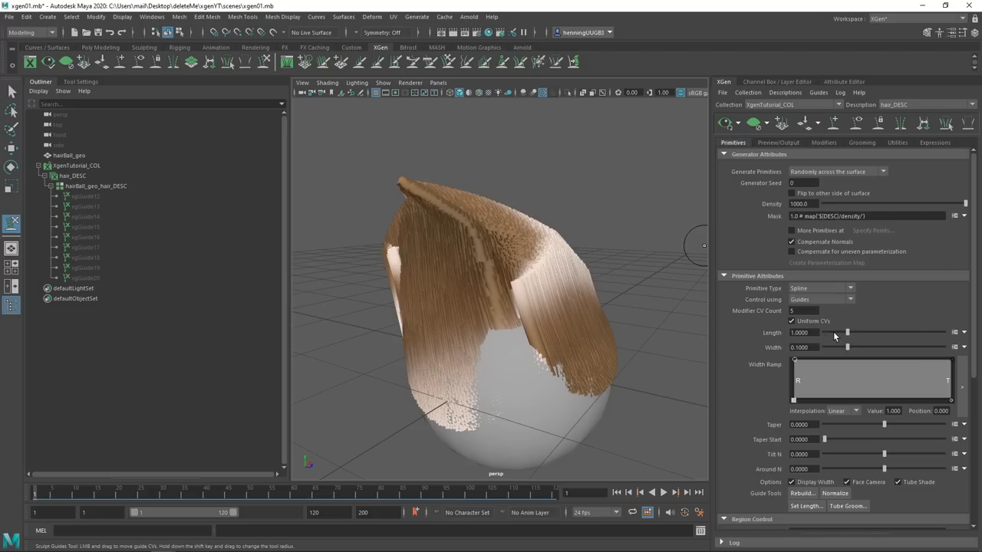
pyautogui.moveTo(814, 333); pyautogui.dragTo(788, 329)
pyautogui.scroll(1, 509, 258)
pyautogui.scroll(-1, 530, 274)
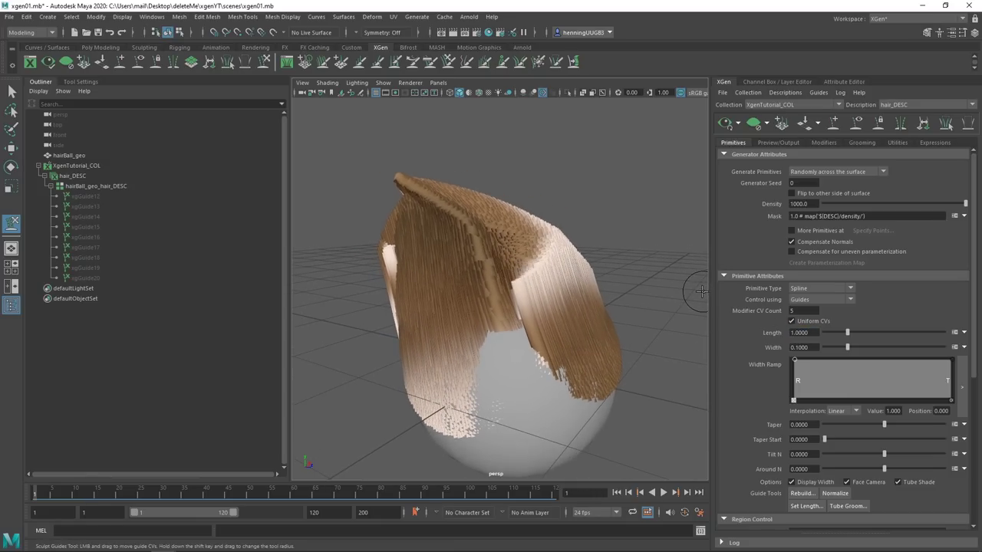
# - Show the guides again alongside the dense hair preview
pyautogui.click(855, 124)
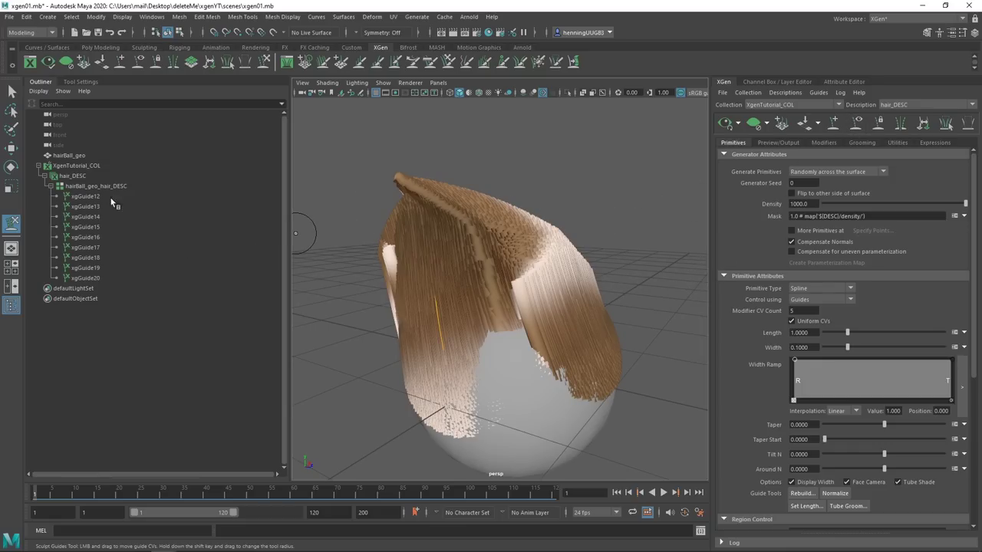
# - Scale up all nine hair guides together and update the hair preview
pyautogui.click(85, 197)
pyautogui.keyDown('shift'); pyautogui.click(86, 278); pyautogui.keyUp('shift')
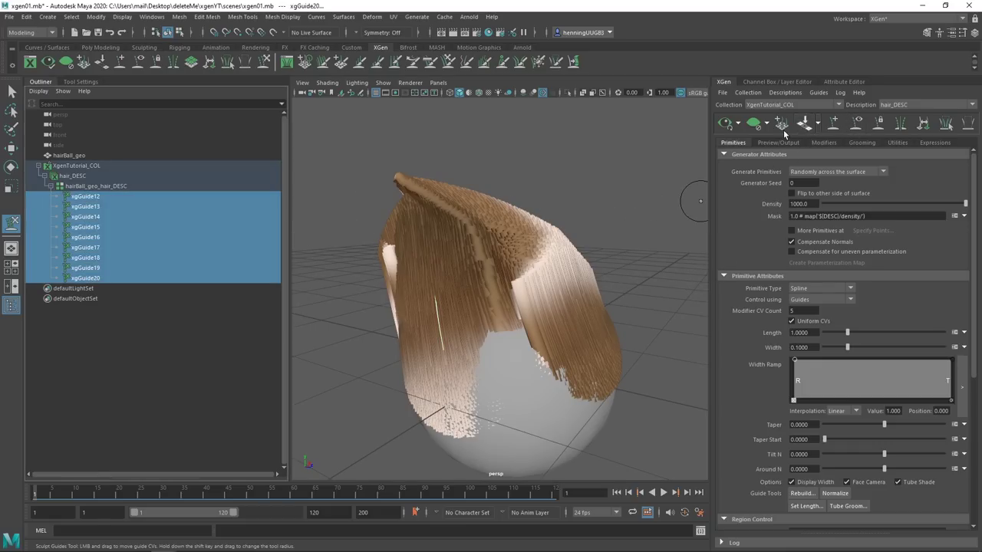
pyautogui.click(754, 123)
pyautogui.press('r')
pyautogui.moveTo(523, 305); pyautogui.dragTo(550, 274)
pyautogui.click(727, 125)
pyautogui.click(724, 123)
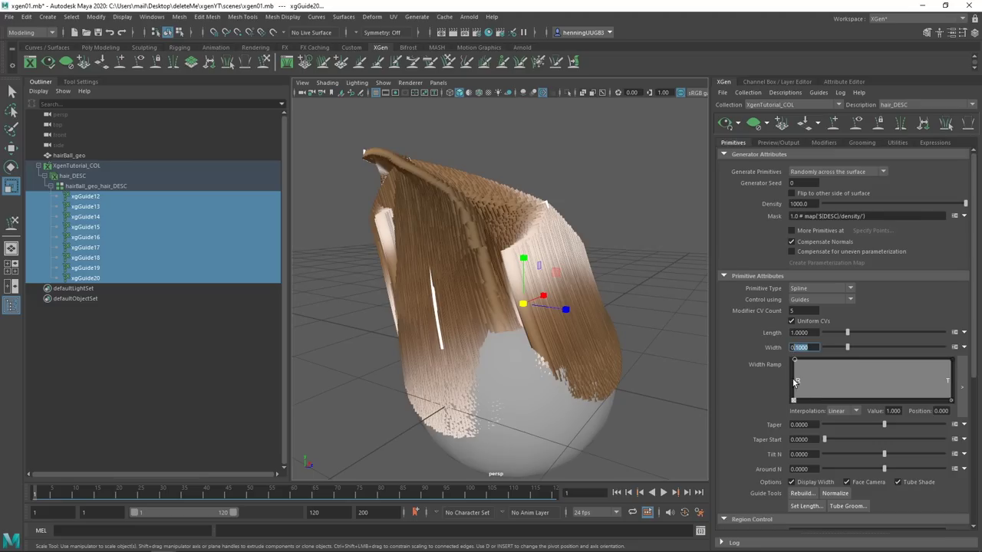
# - Thin the hairs by trying a width of 0.005 and settling on 0.015 in a close-up view
pyautogui.moveTo(847, 347); pyautogui.dragTo(823, 349)
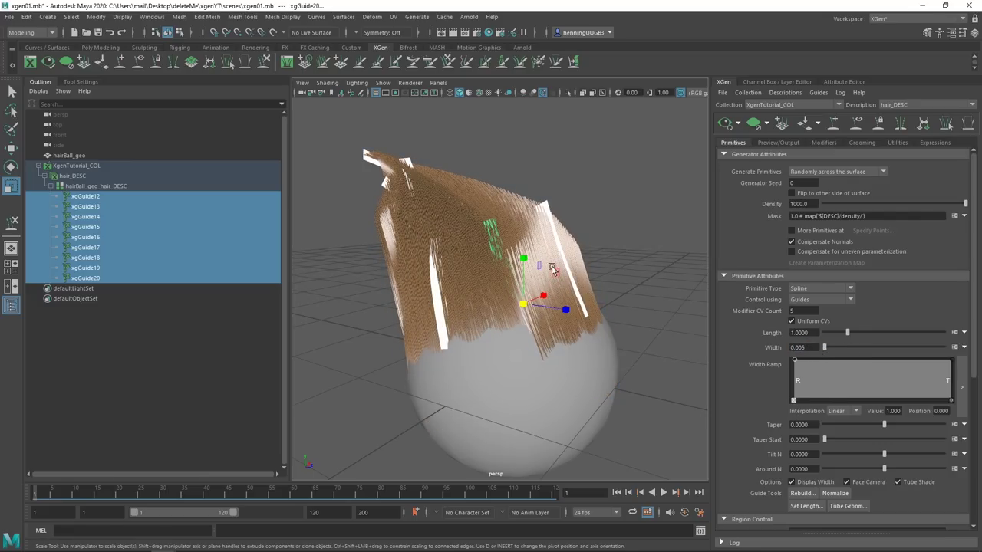
pyautogui.keyDown('alt'); pyautogui.moveTo(546, 265); pyautogui.dragTo(695, 326, button='right'); pyautogui.keyUp('alt')
pyautogui.keyDown('alt'); pyautogui.moveTo(695, 326); pyautogui.dragTo(350, 315); pyautogui.keyUp('alt')
pyautogui.keyDown('alt'); pyautogui.moveTo(349, 314); pyautogui.dragTo(483, 321, button='right'); pyautogui.keyUp('alt')
pyautogui.keyDown('alt'); pyautogui.moveTo(483, 321); pyautogui.dragTo(766, 270); pyautogui.keyUp('alt')
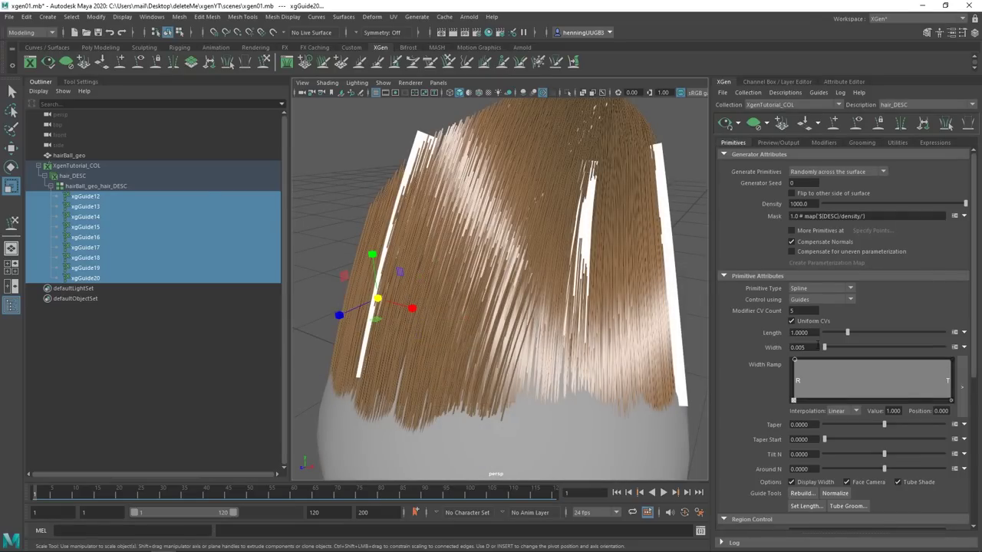
pyautogui.moveTo(824, 347); pyautogui.dragTo(827, 347)
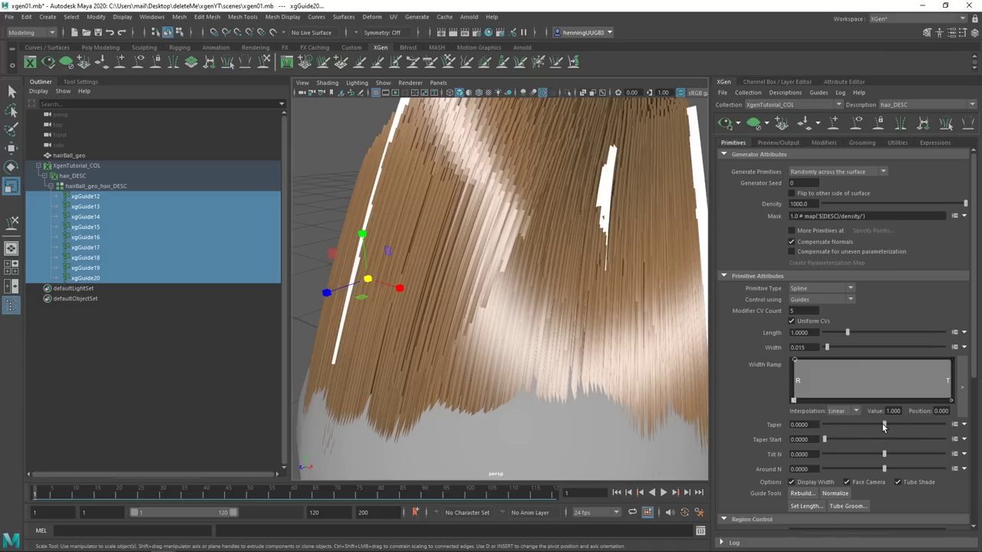
# - Set the hair taper to 0.81 and inspect the narrowed strands up close
pyautogui.moveTo(884, 427); pyautogui.dragTo(924, 428)
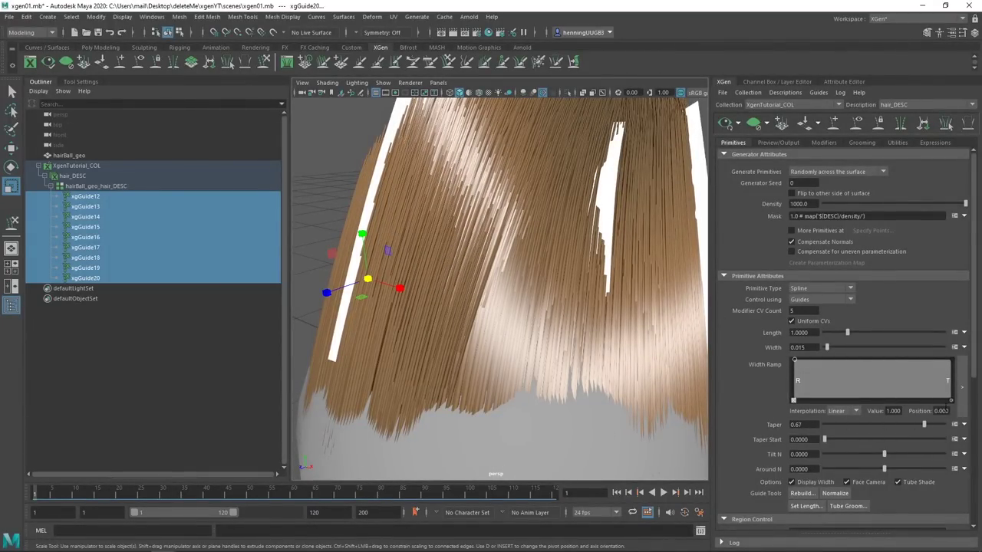
pyautogui.moveTo(925, 425); pyautogui.dragTo(930, 430)
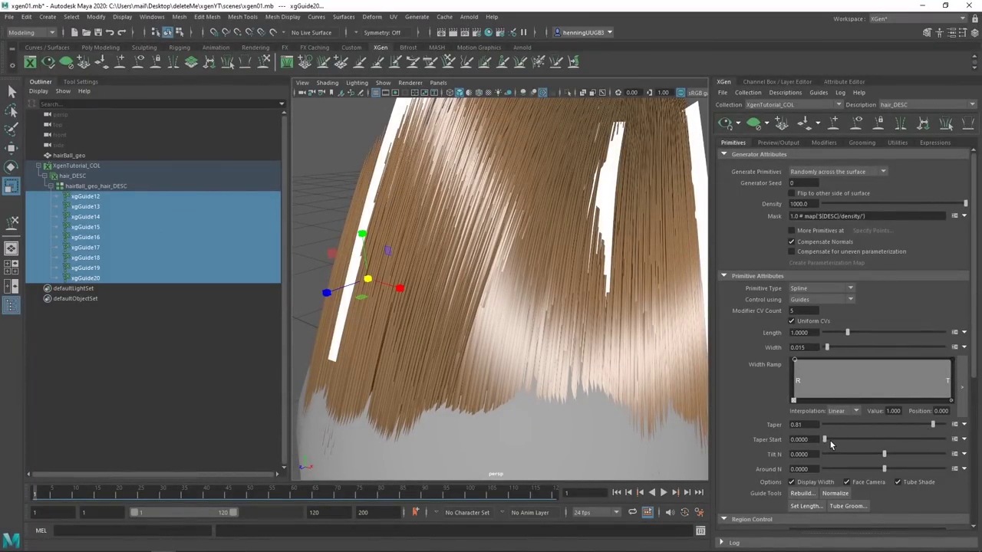
pyautogui.keyDown('alt'); pyautogui.moveTo(495, 329); pyautogui.dragTo(511, 314, button='right'); pyautogui.keyUp('alt')
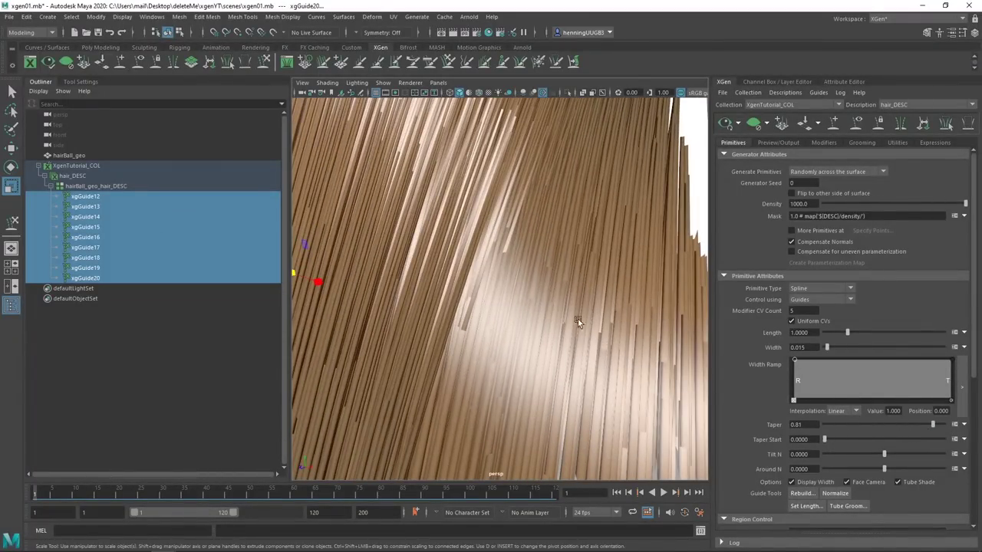
pyautogui.keyDown('alt'); pyautogui.moveTo(520, 281); pyautogui.dragTo(582, 307, button='middle'); pyautogui.keyUp('alt')
pyautogui.keyDown('alt'); pyautogui.moveTo(582, 306); pyautogui.dragTo(538, 293); pyautogui.keyUp('alt')
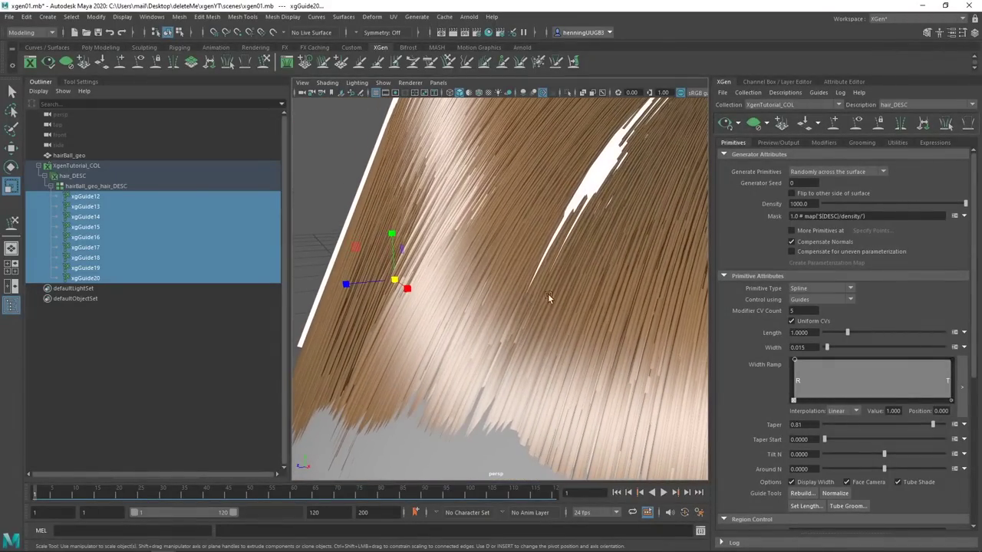
# - Set the taper start to 0.495 and the taper to 0.8
pyautogui.moveTo(825, 442); pyautogui.dragTo(883, 441)
pyautogui.click(805, 425)
pyautogui.write('0')
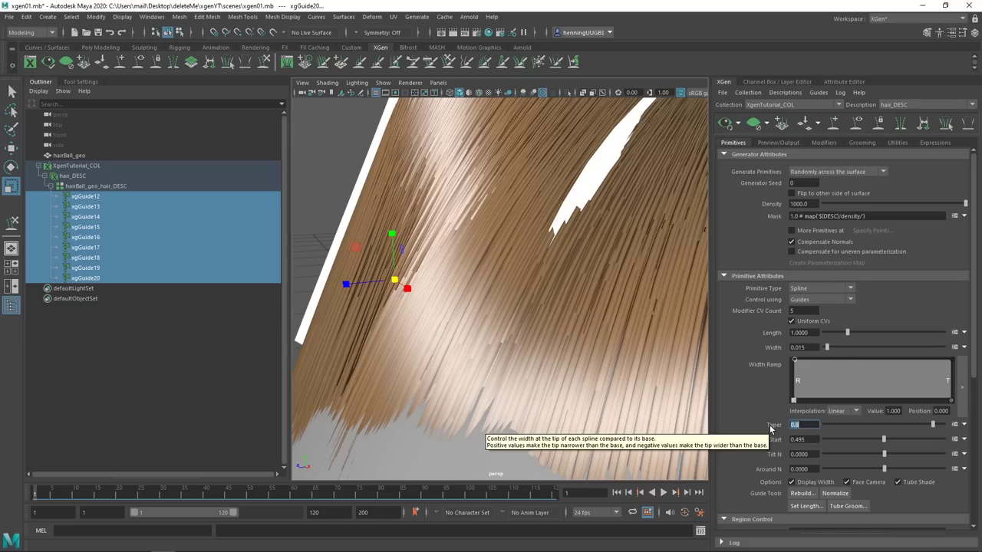
# - Set the taper start to 0.8 and delete the accidentally pasted and duplicated groups from the scene
pyautogui.moveTo(807, 440); pyautogui.dragTo(766, 446)
pyautogui.hotkey('ctrl', 'v')
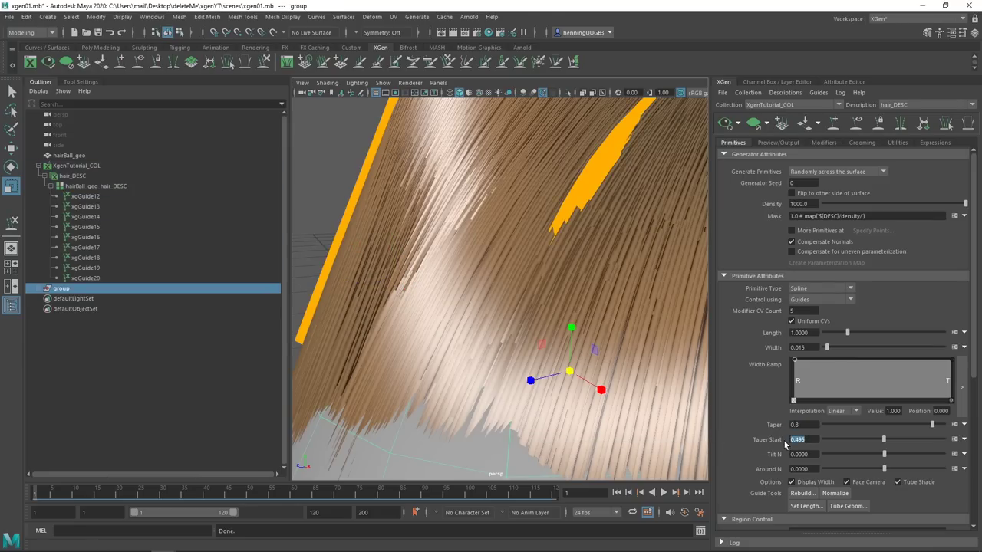
pyautogui.hotkey('ctrl', 'd')
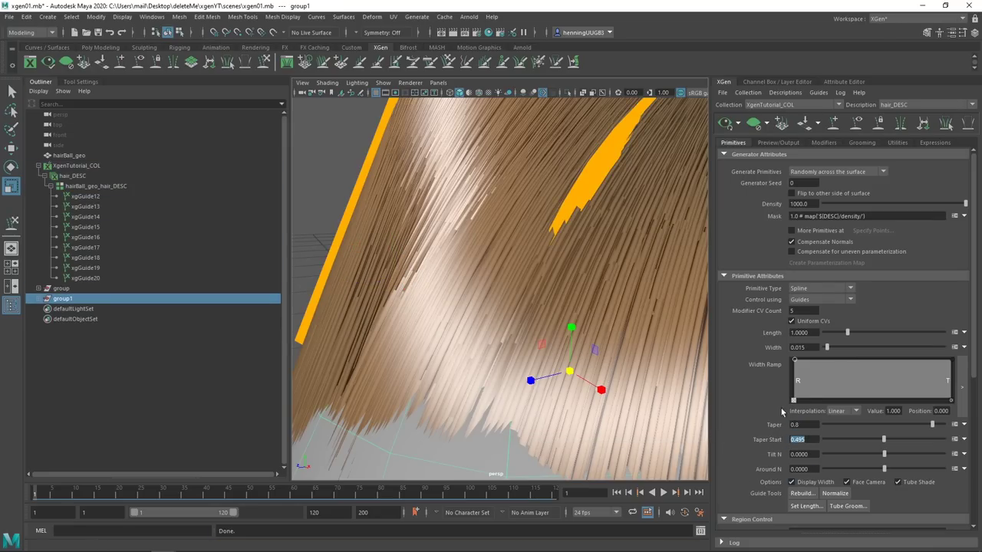
pyautogui.click(124, 287)
pyautogui.keyDown('shift'); pyautogui.click(173, 300); pyautogui.keyUp('shift')
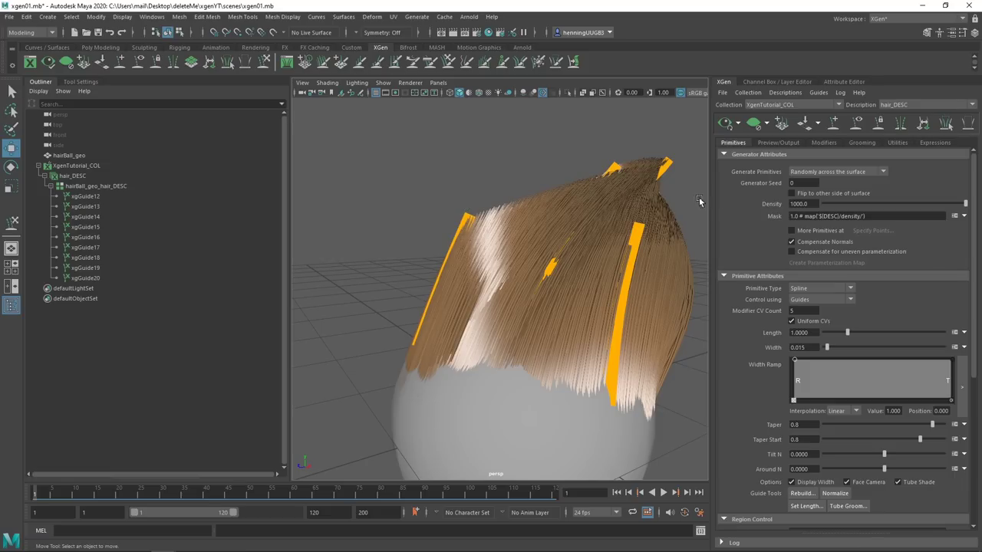
# - Isolate the guide xgGuide15 in the viewport and switch to vertex editing
pyautogui.click(464, 219)
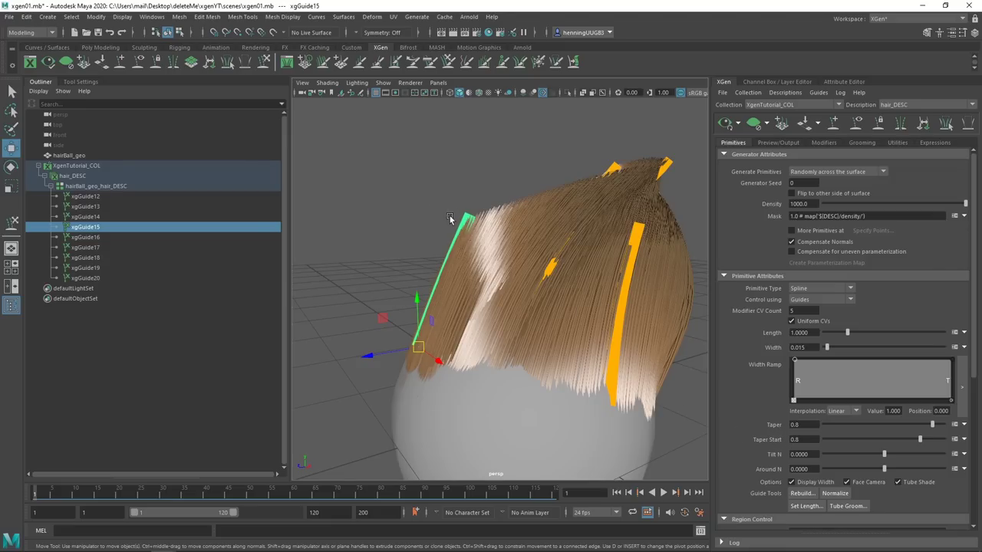
pyautogui.hotkey('ctrl', '1')
pyautogui.moveTo(461, 234); pyautogui.dragTo(414, 220, button='right')
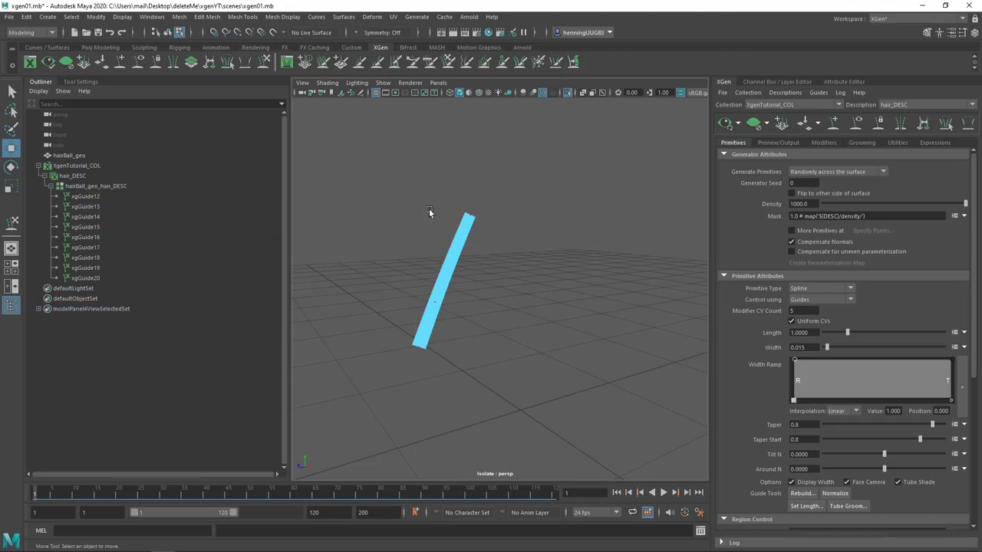
# - Bend the isolated guide into an S shape by moving its individual vertices
pyautogui.moveTo(452, 228); pyautogui.dragTo(452, 229)
pyautogui.click(453, 260)
pyautogui.click(436, 302)
pyautogui.moveTo(437, 304); pyautogui.dragTo(482, 279)
pyautogui.click(451, 260)
pyautogui.moveTo(488, 192); pyautogui.dragTo(452, 225)
pyautogui.moveTo(470, 215); pyautogui.dragTo(420, 224)
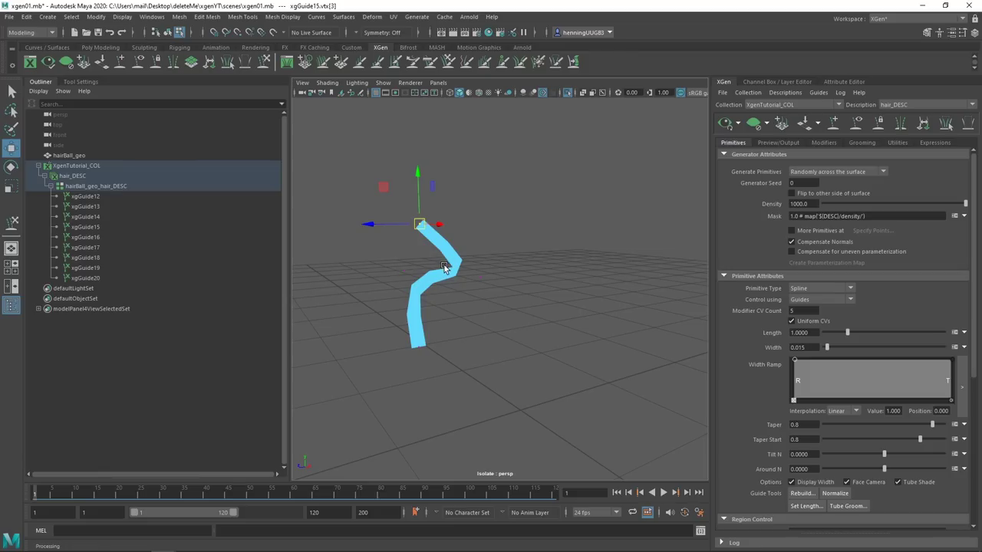
# - Undo the vertex moves on the isolated guide
pyautogui.hotkey('ctrl', 'z')
pyautogui.hotkey('ctrl', 'z')
pyautogui.hotkey('ctrl', 'z')
pyautogui.hotkey('ctrl', 'z')
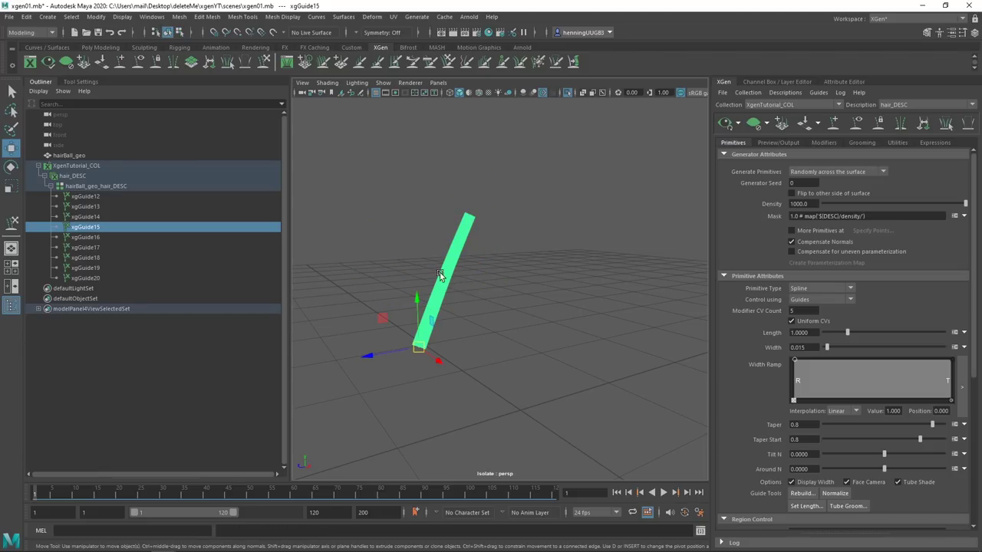
# - Rebuild the isolated guide with a CV count of 10
pyautogui.click(802, 496)
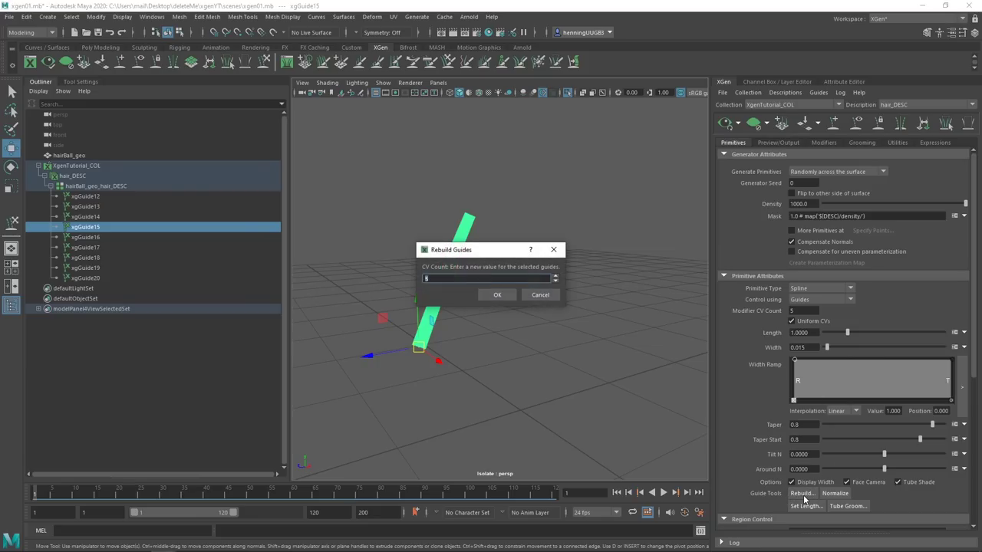
pyautogui.moveTo(465, 247); pyautogui.dragTo(580, 250)
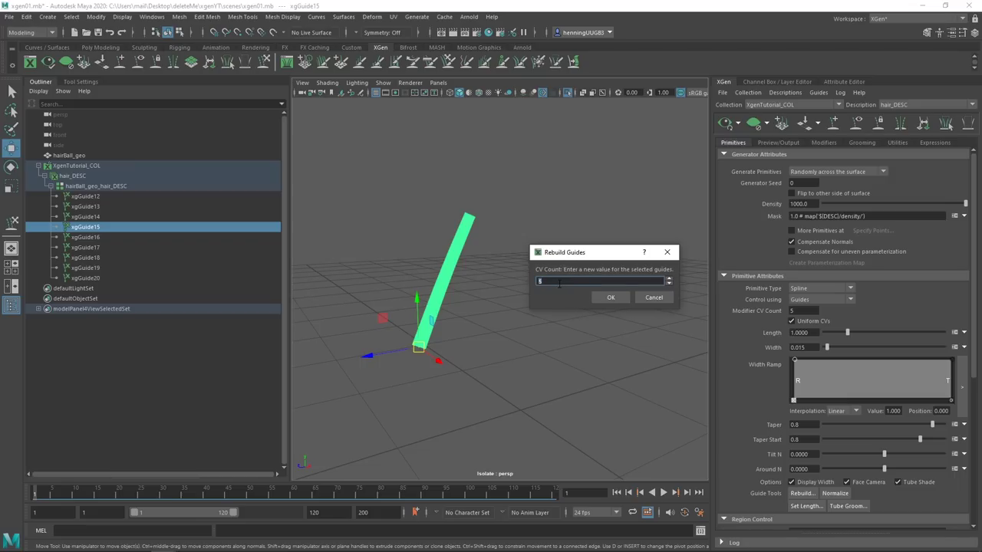
pyautogui.write('10')
pyautogui.click(611, 297)
# - Try moving one vertex in the middle of the rebuilt guide, and undo the attempt
pyautogui.moveTo(451, 251); pyautogui.dragTo(408, 238, button='right')
pyautogui.click(453, 256)
pyautogui.click(447, 274)
pyautogui.moveTo(447, 275); pyautogui.dragTo(444, 297)
pyautogui.hotkey('ctrl', 'z')
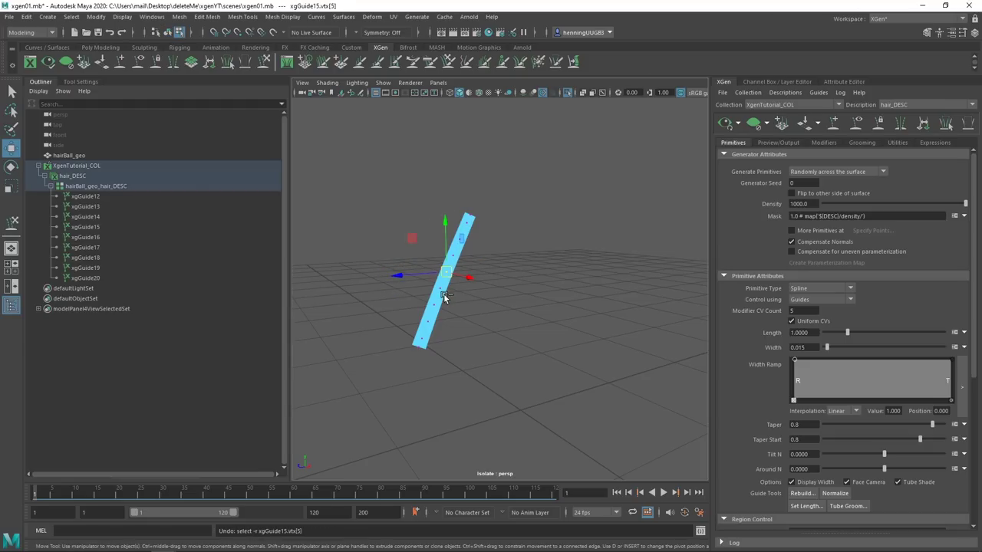
# - Leave vertex editing and show the sphere and all the hair again
pyautogui.press('F8')
pyautogui.hotkey('ctrl', '1')
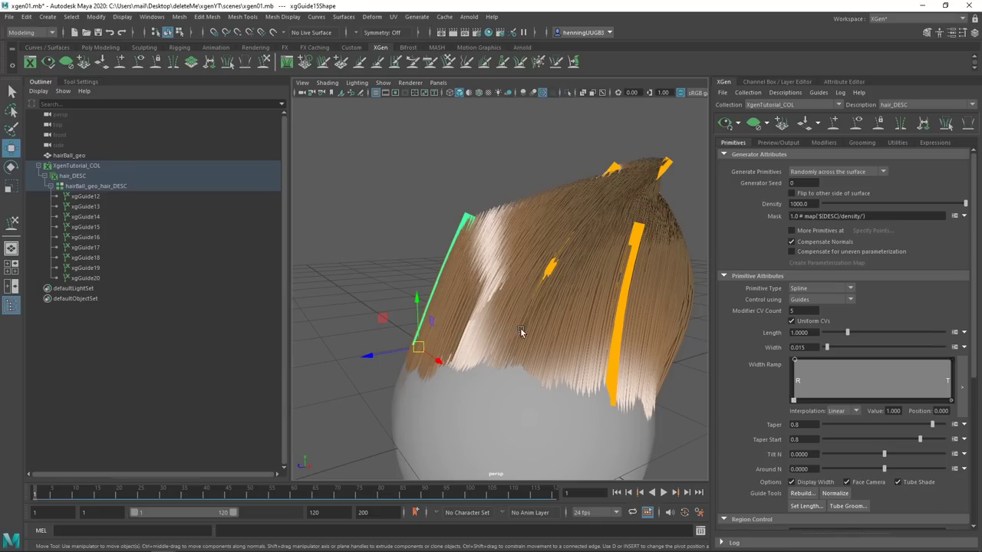
pyautogui.scroll(-2, 500, 299)
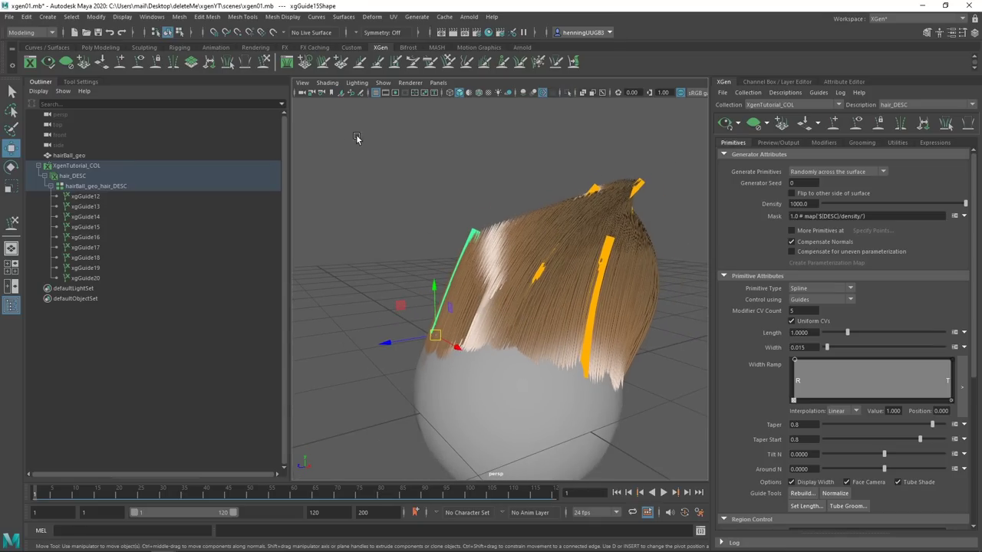
# - Sculpt the rebuilt guide into a wavy curve bending outward from the hair with the Sculpt Guides tool
pyautogui.press('y')
pyautogui.moveTo(479, 231); pyautogui.dragTo(558, 204)
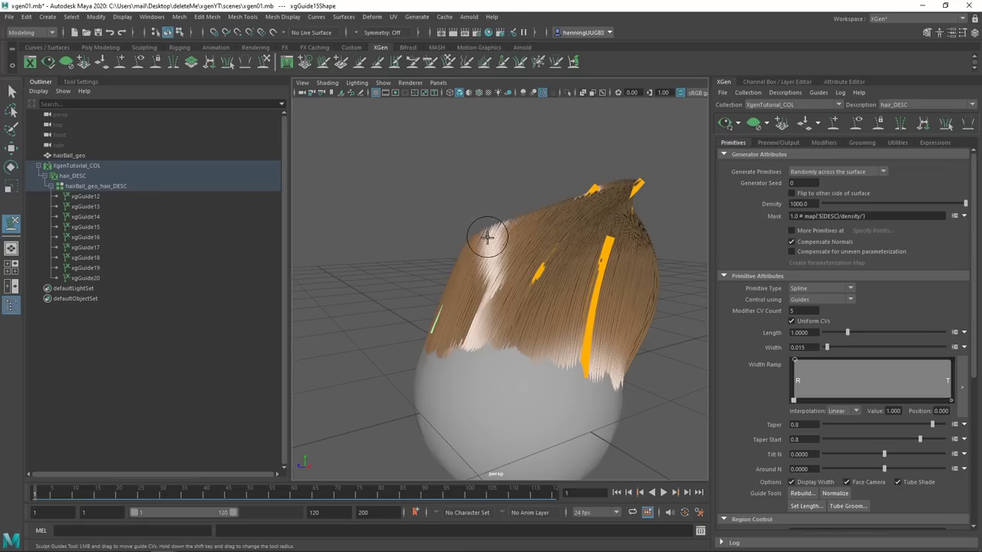
pyautogui.hotkey('ctrl', '1')
pyautogui.moveTo(491, 246); pyautogui.dragTo(379, 204)
pyautogui.hotkey('ctrl', '1')
pyautogui.moveTo(412, 235)
pyautogui.mouseDown()
pyautogui.moveTo(443, 282)
pyautogui.moveTo(423, 283)
pyautogui.moveTo(416, 241)
pyautogui.mouseUp()
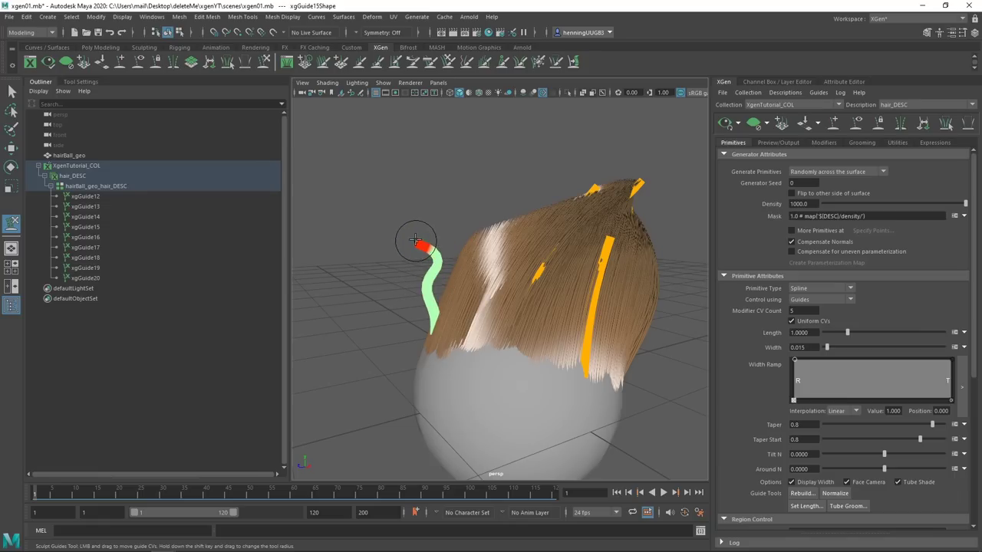
# - Update the hair preview and inspect the sculpted guide from another side
pyautogui.moveTo(485, 278)
pyautogui.keyDown('alt'); pyautogui.mouseDown()
pyautogui.moveTo(636, 274)
pyautogui.moveTo(605, 225)
pyautogui.moveTo(481, 171)
pyautogui.moveTo(495, 165)
pyautogui.mouseUp(); pyautogui.keyUp('alt')
pyautogui.click(726, 123)
pyautogui.keyDown('alt'); pyautogui.moveTo(555, 273); pyautogui.dragTo(541, 257, button='right'); pyautogui.keyUp('alt')
pyautogui.moveTo(537, 257)
pyautogui.keyDown('alt'); pyautogui.mouseDown()
pyautogui.moveTo(406, 279)
pyautogui.moveTo(566, 296)
pyautogui.moveTo(679, 280)
pyautogui.moveTo(559, 281)
pyautogui.moveTo(566, 269)
pyautogui.moveTo(581, 289)
pyautogui.moveTo(566, 263)
pyautogui.mouseUp(); pyautogui.keyUp('alt')
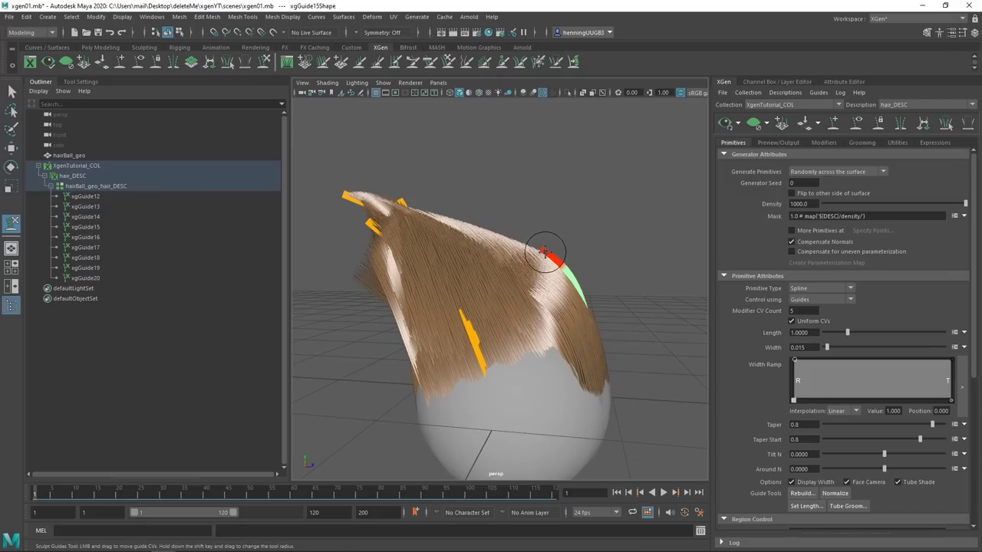
# - Show the Sculpt Guides tool's settings and resize the brush interactively in the viewport
pyautogui.moveTo(548, 255)
pyautogui.keyDown('shift'); pyautogui.mouseDown()
pyautogui.moveTo(920, 245)
pyautogui.moveTo(488, 261)
pyautogui.moveTo(580, 268)
pyautogui.moveTo(465, 285)
pyautogui.moveTo(697, 268)
pyautogui.moveTo(606, 265)
pyautogui.mouseUp(); pyautogui.keyUp('shift')
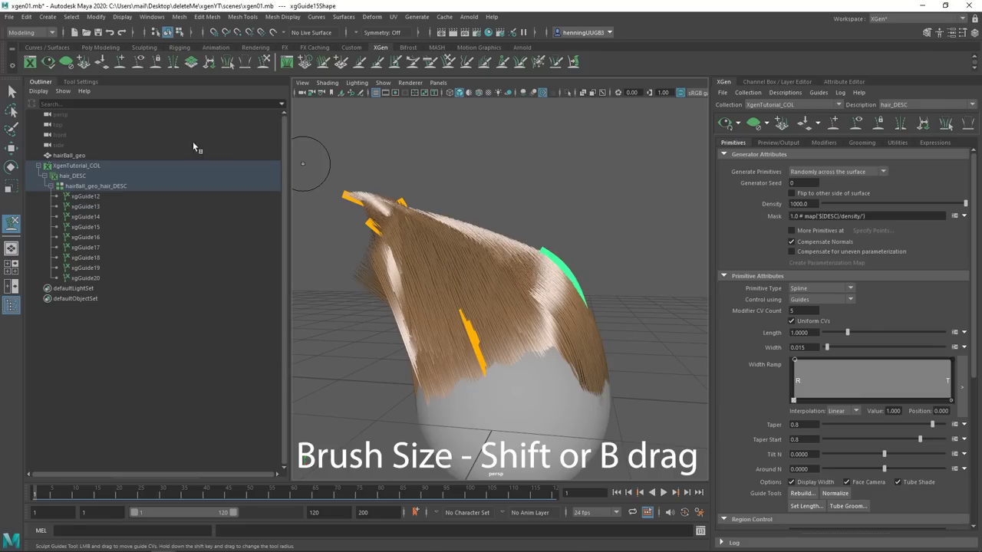
pyautogui.click(82, 82)
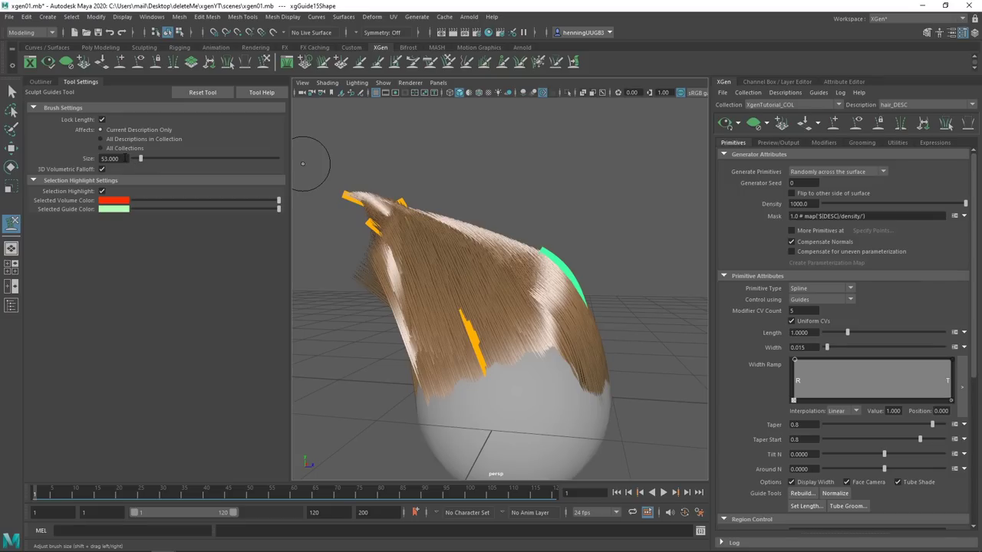
pyautogui.keyDown('shift'); pyautogui.moveTo(525, 276); pyautogui.dragTo(430, 272); pyautogui.keyUp('shift')
pyautogui.keyDown('shift'); pyautogui.moveTo(594, 237); pyautogui.dragTo(442, 264); pyautogui.keyUp('shift')
pyautogui.keyDown('shift'); pyautogui.moveTo(549, 246); pyautogui.dragTo(670, 226); pyautogui.keyUp('shift')
pyautogui.keyDown('shift'); pyautogui.moveTo(487, 261); pyautogui.dragTo(580, 238); pyautogui.keyUp('shift')
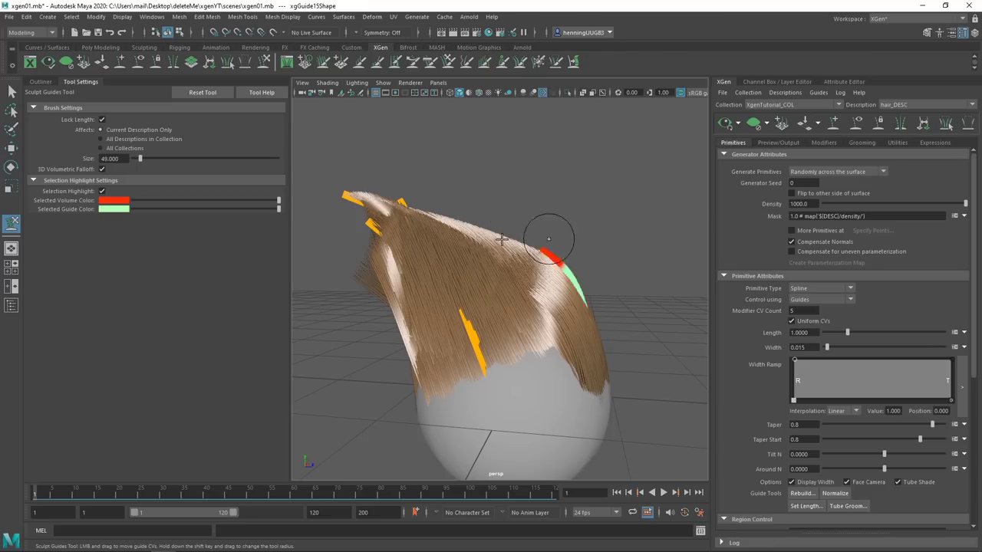
# - Set the sculpt brush size to 50 and deselect the sculpted guide
pyautogui.moveTo(121, 159); pyautogui.dragTo(71, 168)
pyautogui.write('50')
pyautogui.press('Return')
pyautogui.moveTo(532, 237); pyautogui.dragTo(596, 171)
pyautogui.keyDown('alt'); pyautogui.moveTo(611, 129); pyautogui.dragTo(608, 227); pyautogui.keyUp('alt')
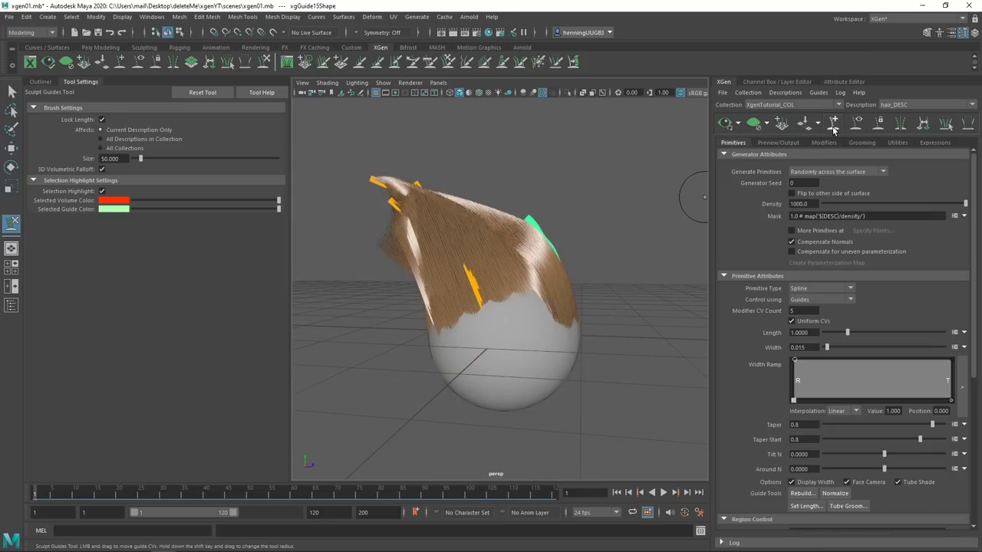
pyautogui.click(612, 232)
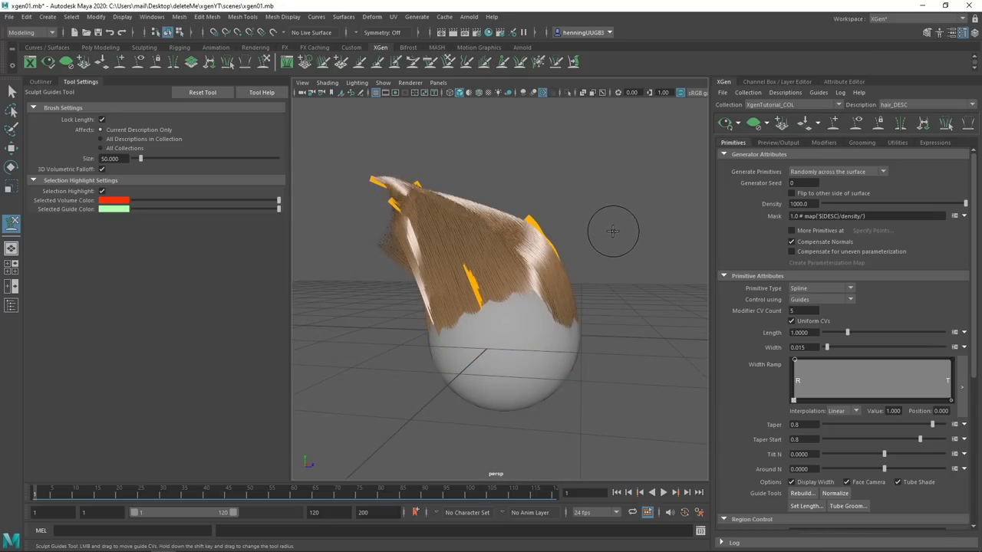
# - Add four guides on the bare front and side of the sphere with the Add/Move Guides tool
pyautogui.click(834, 125)
pyautogui.hotkey('ctrl', '1')
pyautogui.hotkey('ctrl', '1')
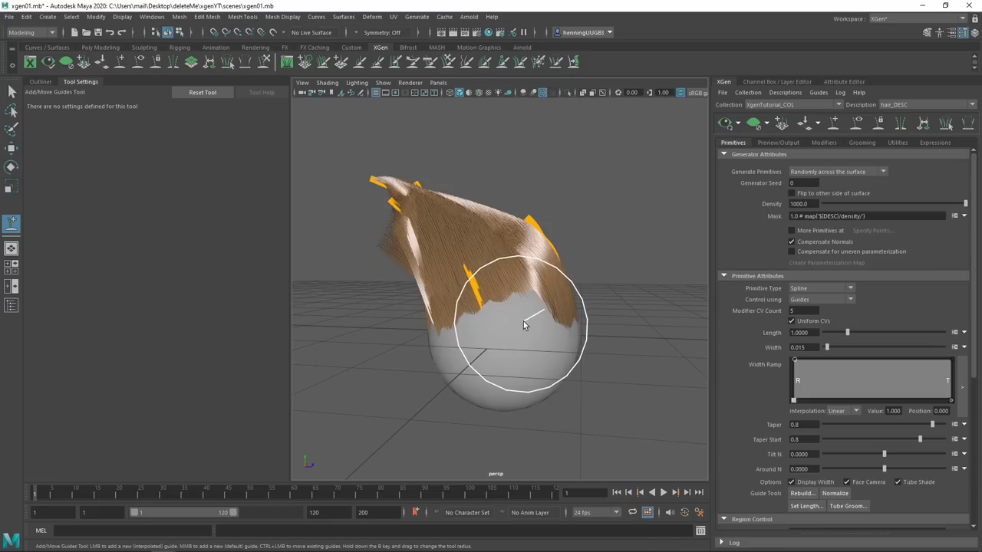
pyautogui.keyDown('alt'); pyautogui.moveTo(528, 340); pyautogui.dragTo(538, 308); pyautogui.keyUp('alt')
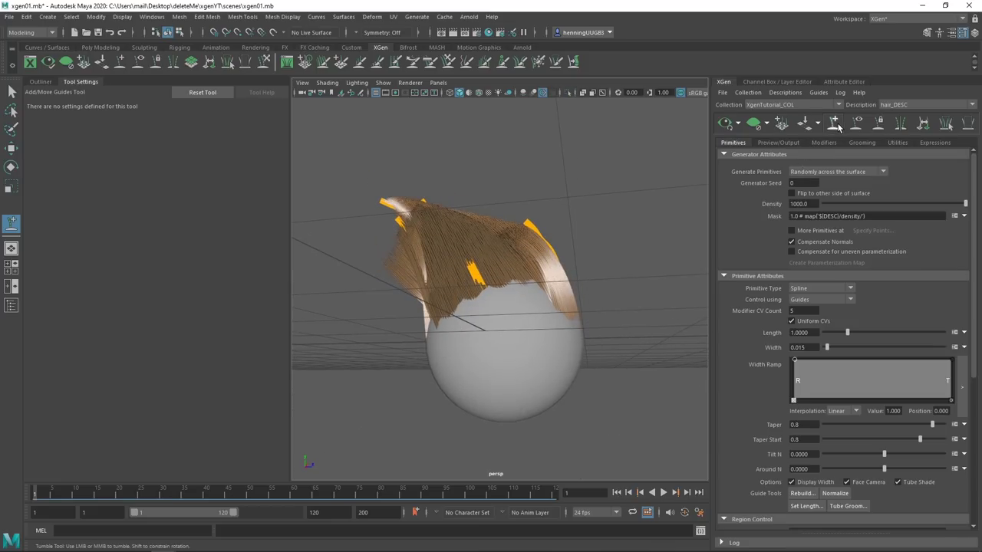
pyautogui.click(548, 339)
pyautogui.keyDown('alt'); pyautogui.moveTo(505, 383); pyautogui.dragTo(521, 356); pyautogui.keyUp('alt')
pyautogui.click(518, 354)
pyautogui.keyDown('alt'); pyautogui.moveTo(435, 383); pyautogui.dragTo(479, 359); pyautogui.keyUp('alt')
pyautogui.click(461, 323)
pyautogui.click(417, 365)
# - Add more guides around the sphere's underside and remaining bare areas
pyautogui.keyDown('alt'); pyautogui.moveTo(495, 405); pyautogui.dragTo(491, 341); pyautogui.keyUp('alt')
pyautogui.click(493, 336)
pyautogui.click(440, 367)
pyautogui.keyDown('alt'); pyautogui.moveTo(514, 406); pyautogui.dragTo(516, 342); pyautogui.keyUp('alt')
pyautogui.click(500, 335)
pyautogui.click(573, 299)
pyautogui.keyDown('alt'); pyautogui.moveTo(454, 316); pyautogui.dragTo(546, 306); pyautogui.keyUp('alt')
pyautogui.click(539, 308)
# - Update the hair preview with the mask reset to 1.0 and check the coverage across the sphere
pyautogui.click(725, 125)
pyautogui.click(531, 307)
pyautogui.moveTo(529, 241)
pyautogui.keyDown('alt'); pyautogui.mouseDown()
pyautogui.moveTo(531, 307)
pyautogui.moveTo(508, 305)
pyautogui.moveTo(521, 329)
pyautogui.moveTo(625, 314)
pyautogui.moveTo(551, 316)
pyautogui.moveTo(523, 284)
pyautogui.mouseUp(); pyautogui.keyUp('alt')
pyautogui.scroll(3, 547, 322)
pyautogui.scroll(-3, 525, 316)
pyautogui.scroll(2, 529, 291)
pyautogui.press('q')
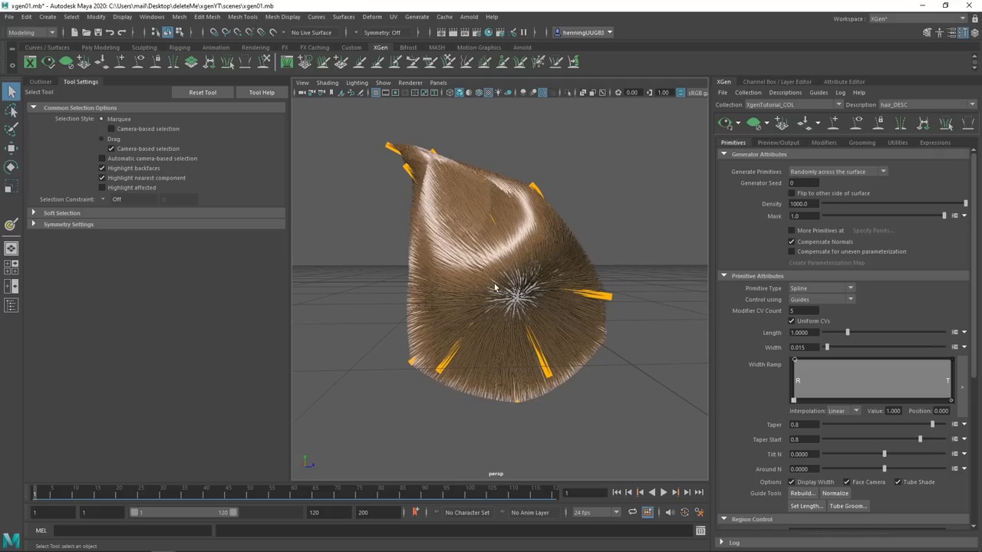
pyautogui.moveTo(438, 301)
pyautogui.keyDown('alt'); pyautogui.mouseDown()
pyautogui.moveTo(613, 284)
pyautogui.moveTo(437, 299)
pyautogui.mouseUp(); pyautogui.keyUp('alt')
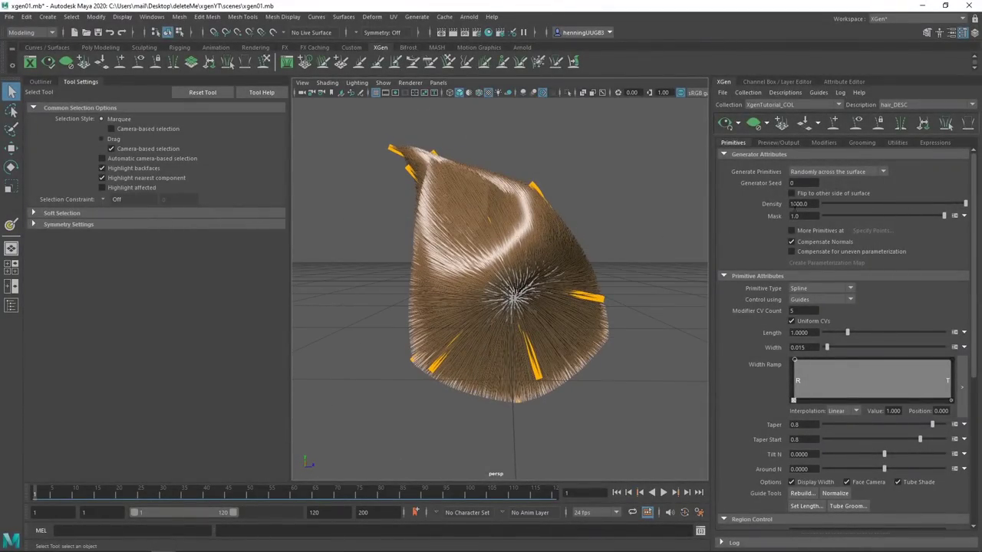
# - Start a paintable map for the hair's Mask attribute and name it DENS_mask
pyautogui.click(798, 216)
pyautogui.click(965, 217)
pyautogui.click(917, 229)
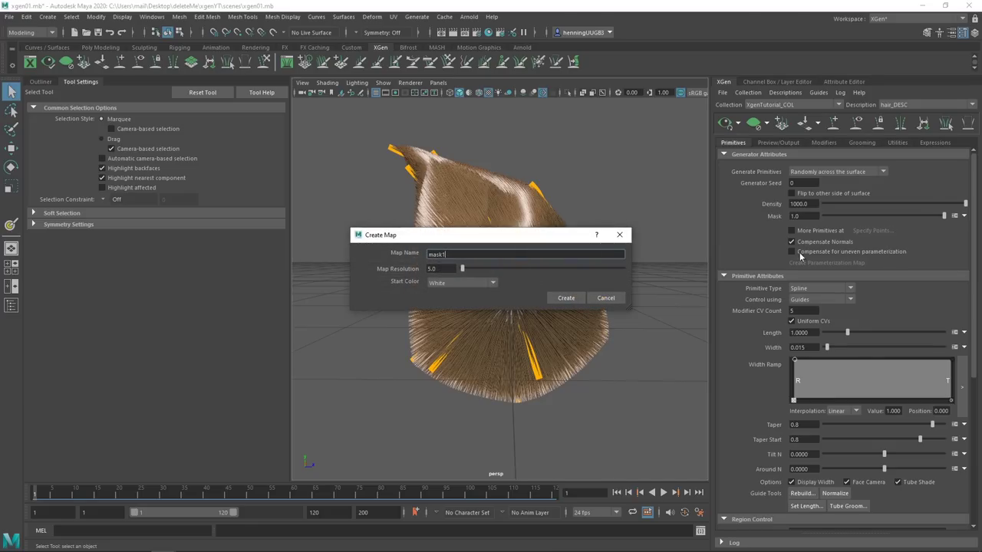
pyautogui.moveTo(440, 236); pyautogui.dragTo(551, 276)
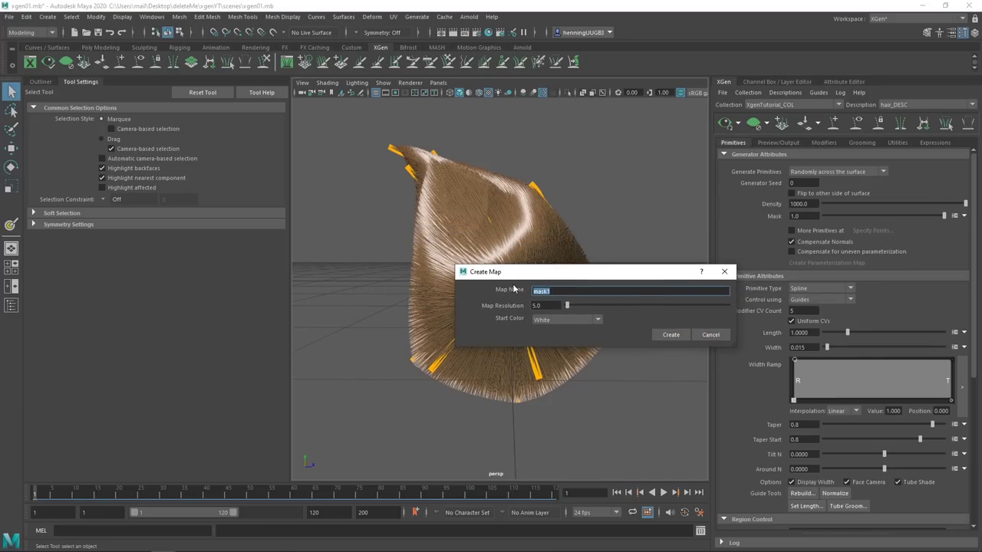
pyautogui.write('DENS_')
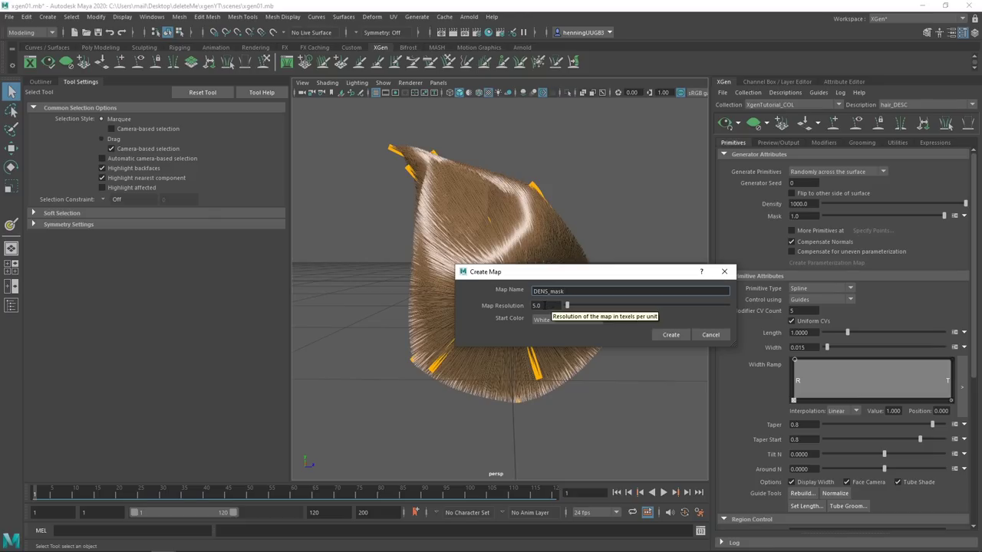
# - Create the mask map with a resolution of 5.0 and White as the start color
pyautogui.click(547, 305)
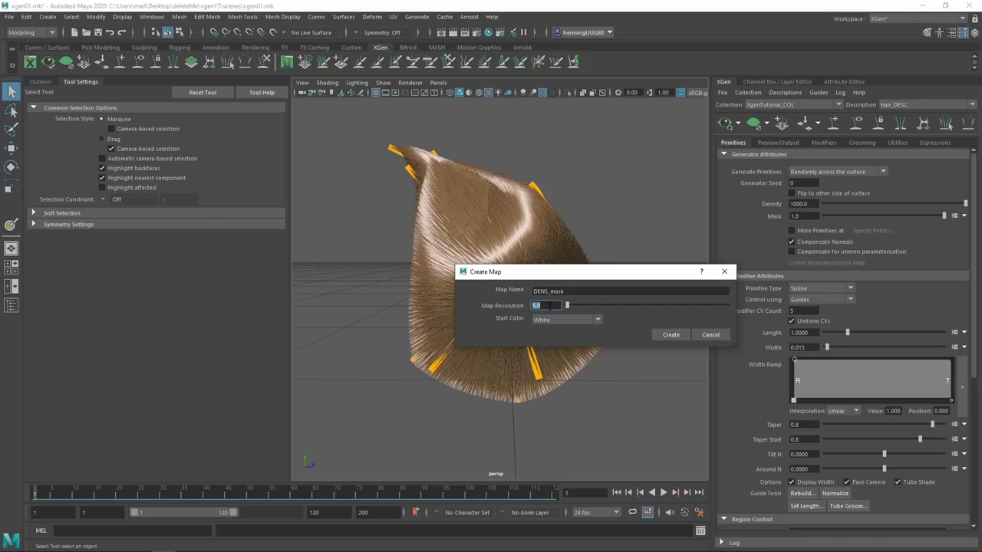
pyautogui.moveTo(569, 305); pyautogui.dragTo(599, 306)
pyautogui.write('55')
pyautogui.hotkey('ctrl', 'a')
pyautogui.write('5')
pyautogui.click(551, 320)
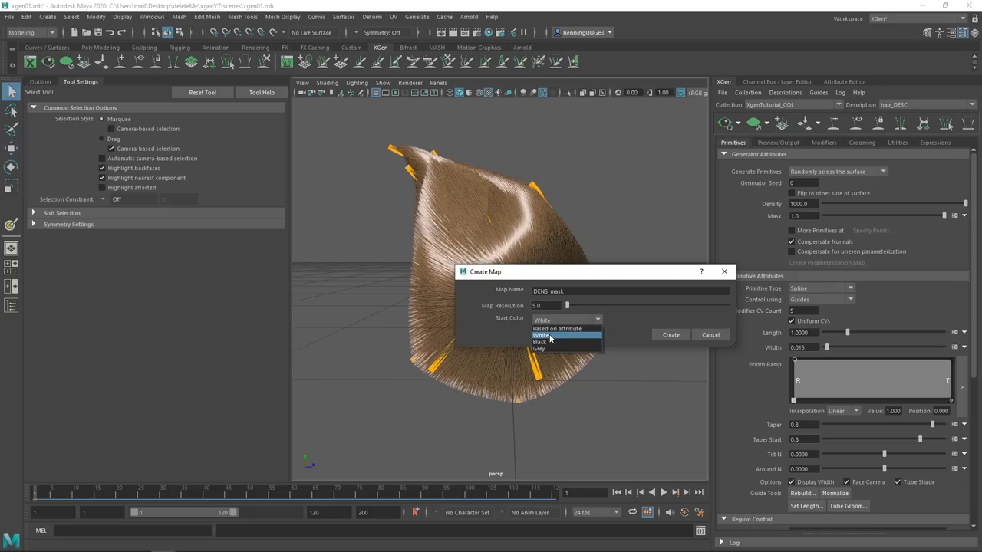
pyautogui.click(500, 330)
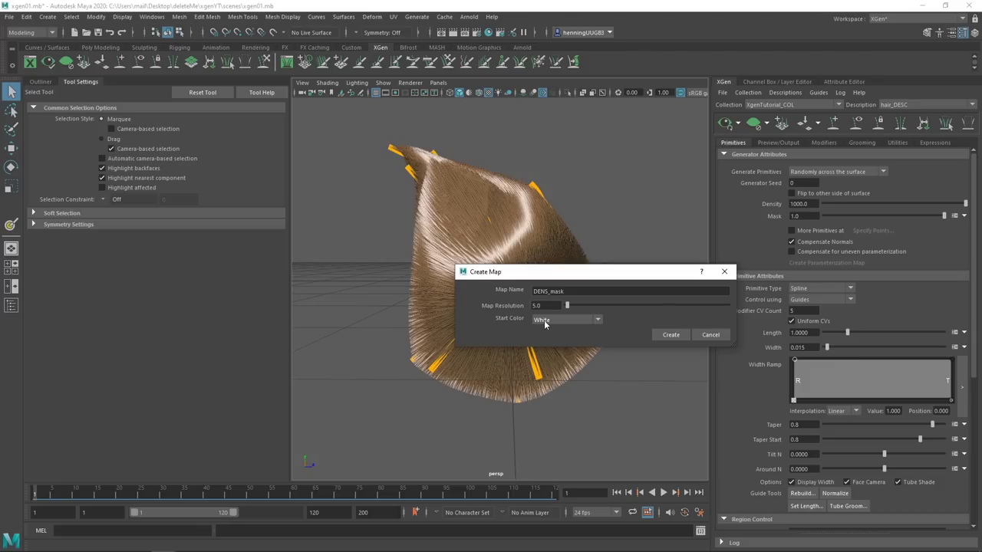
pyautogui.click(546, 320)
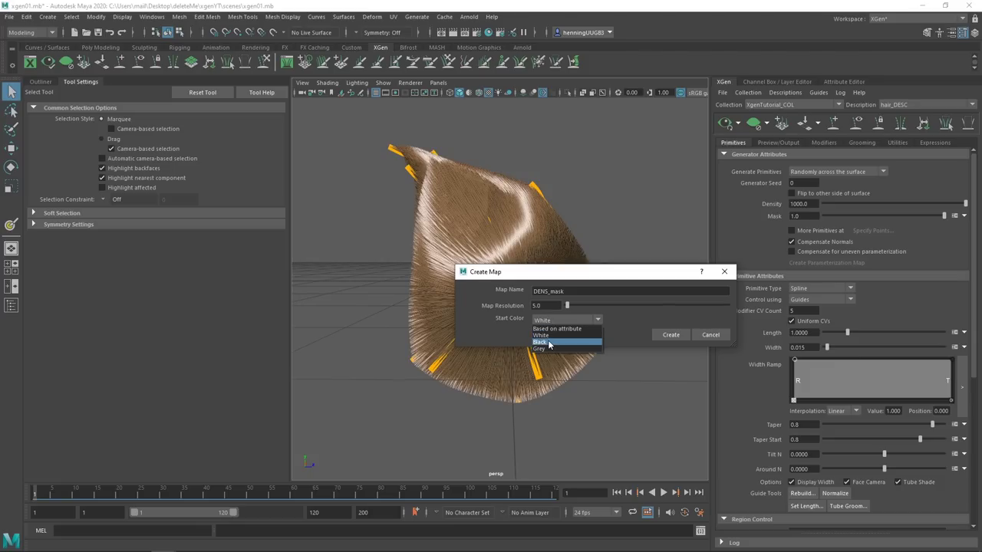
pyautogui.click(498, 324)
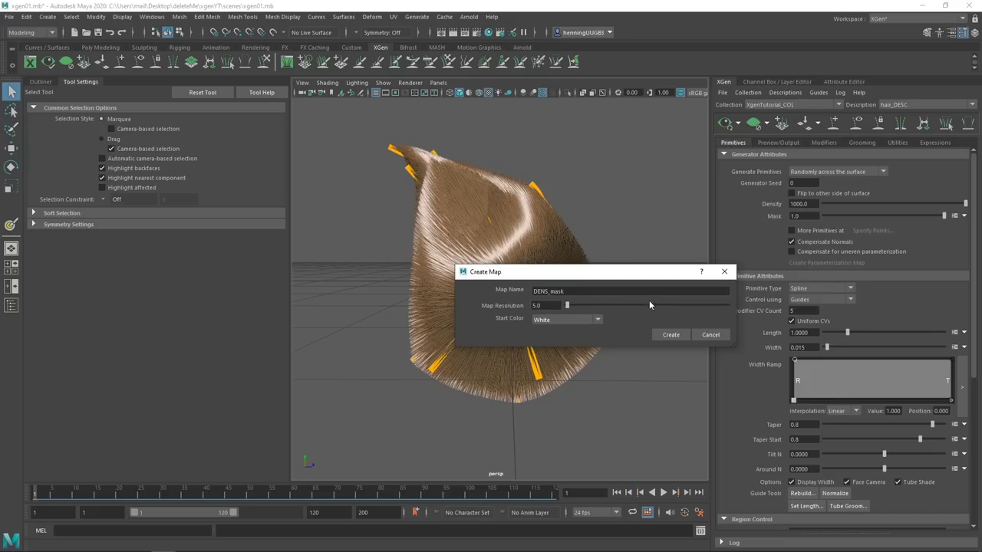
pyautogui.click(670, 335)
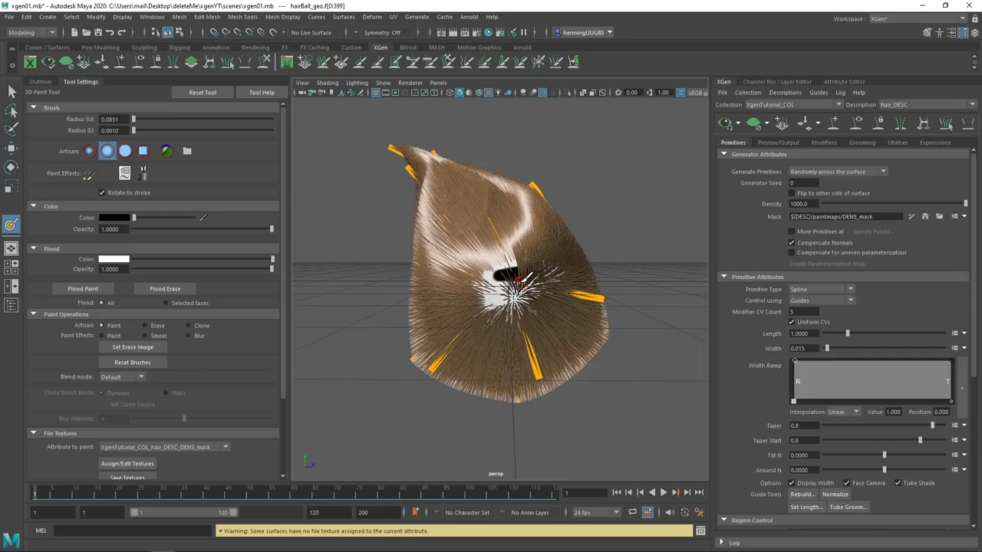
# - Enlarge the paint brush to radius 0.2040, isolate the sphere and paint its lower half black on the mask
pyautogui.moveTo(540, 270)
pyautogui.keyDown('alt'); pyautogui.mouseDown()
pyautogui.moveTo(555, 271)
pyautogui.moveTo(517, 285)
pyautogui.mouseUp(); pyautogui.keyUp('alt')
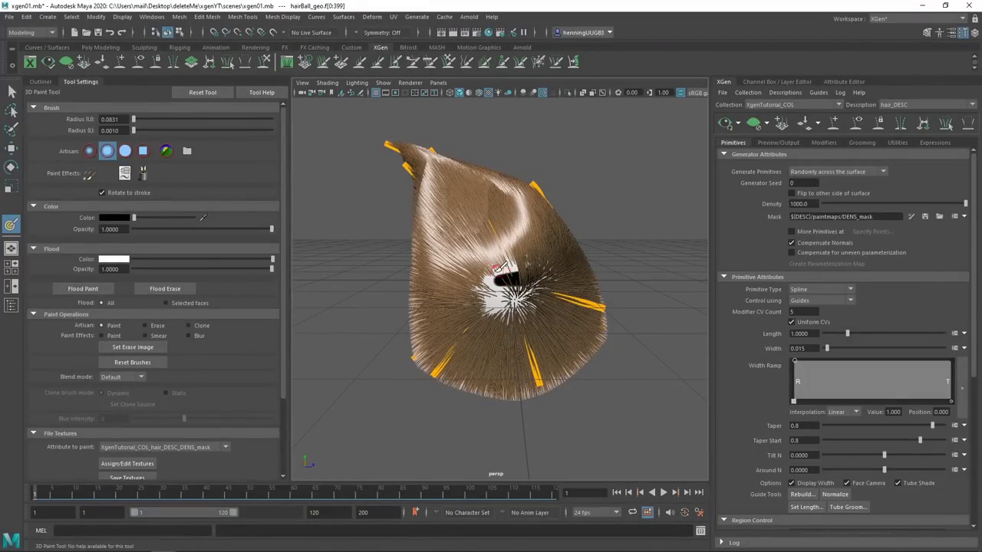
pyautogui.press('b')
pyautogui.moveTo(507, 282)
pyautogui.mouseDown()
pyautogui.moveTo(518, 282)
pyautogui.moveTo(491, 298)
pyautogui.moveTo(484, 282)
pyautogui.moveTo(449, 288)
pyautogui.moveTo(512, 330)
pyautogui.mouseUp()
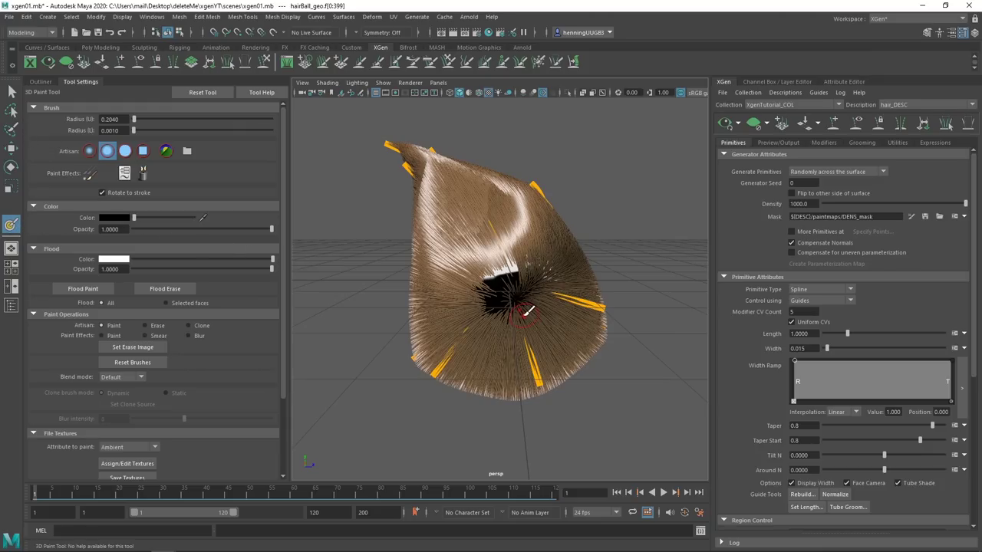
pyautogui.hotkey('ctrl', '1')
pyautogui.moveTo(531, 309)
pyautogui.keyDown('alt'); pyautogui.mouseDown()
pyautogui.moveTo(501, 322)
pyautogui.moveTo(509, 292)
pyautogui.moveTo(447, 300)
pyautogui.moveTo(438, 292)
pyautogui.moveTo(465, 298)
pyautogui.moveTo(474, 290)
pyautogui.moveTo(443, 288)
pyautogui.moveTo(504, 284)
pyautogui.moveTo(502, 305)
pyautogui.moveTo(586, 309)
pyautogui.moveTo(462, 285)
pyautogui.moveTo(473, 298)
pyautogui.moveTo(544, 295)
pyautogui.moveTo(557, 318)
pyautogui.moveTo(460, 321)
pyautogui.moveTo(514, 324)
pyautogui.moveTo(473, 340)
pyautogui.moveTo(466, 314)
pyautogui.moveTo(525, 329)
pyautogui.moveTo(581, 312)
pyautogui.moveTo(491, 334)
pyautogui.moveTo(552, 314)
pyautogui.moveTo(527, 324)
pyautogui.moveTo(539, 313)
pyautogui.moveTo(533, 375)
pyautogui.moveTo(559, 291)
pyautogui.mouseUp(); pyautogui.keyUp('alt')
pyautogui.moveTo(520, 264)
pyautogui.keyDown('alt'); pyautogui.mouseDown()
pyautogui.moveTo(548, 362)
pyautogui.moveTo(519, 291)
pyautogui.moveTo(529, 303)
pyautogui.mouseUp(); pyautogui.keyUp('alt')
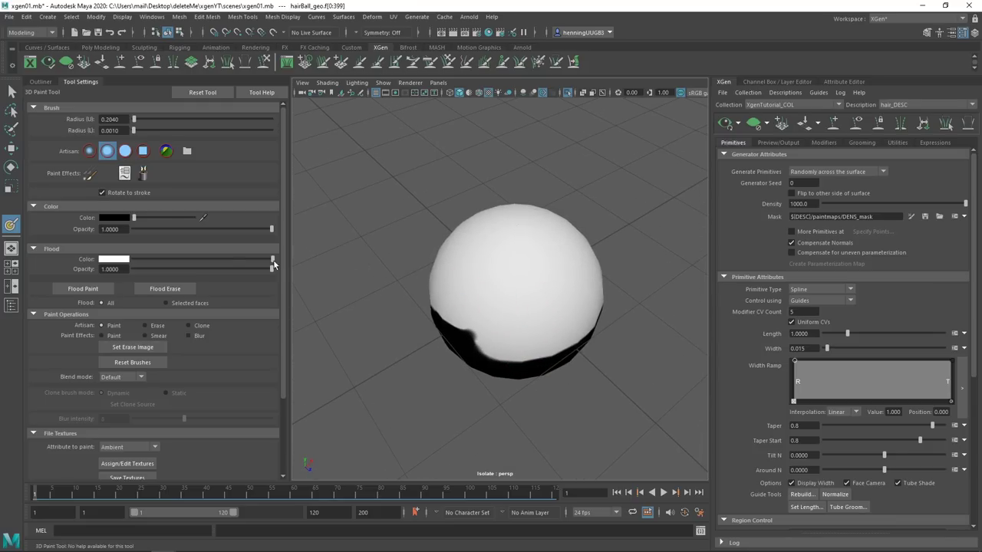
# - Try the solid brush profile on the white upper half, undo the strokes and switch to the Gaussian brush profile
pyautogui.click(126, 152)
pyautogui.moveTo(537, 289)
pyautogui.mouseDown()
pyautogui.moveTo(545, 284)
pyautogui.moveTo(516, 289)
pyautogui.moveTo(542, 281)
pyautogui.mouseUp()
pyautogui.hotkey('ctrl', 'z')
pyautogui.hotkey('ctrl', 'z')
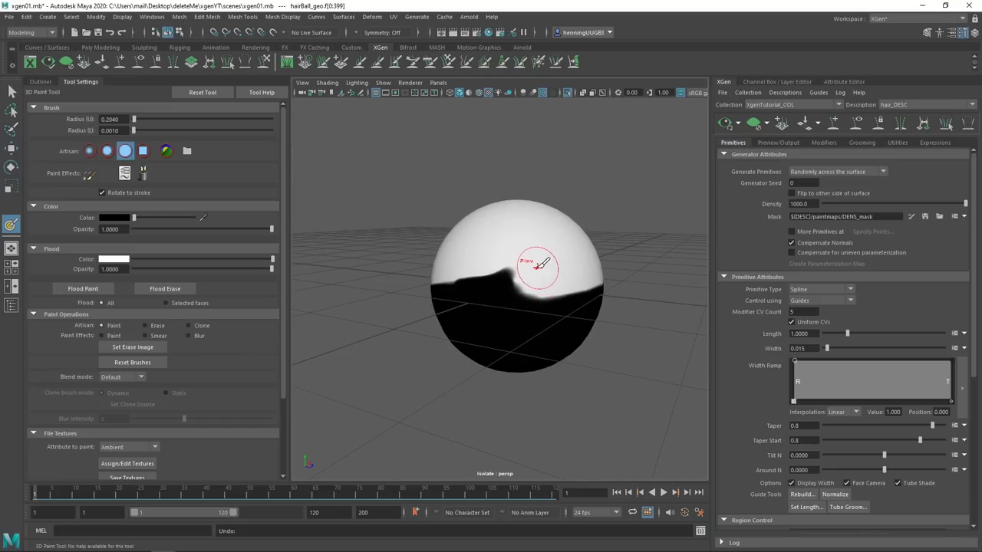
pyautogui.click(90, 151)
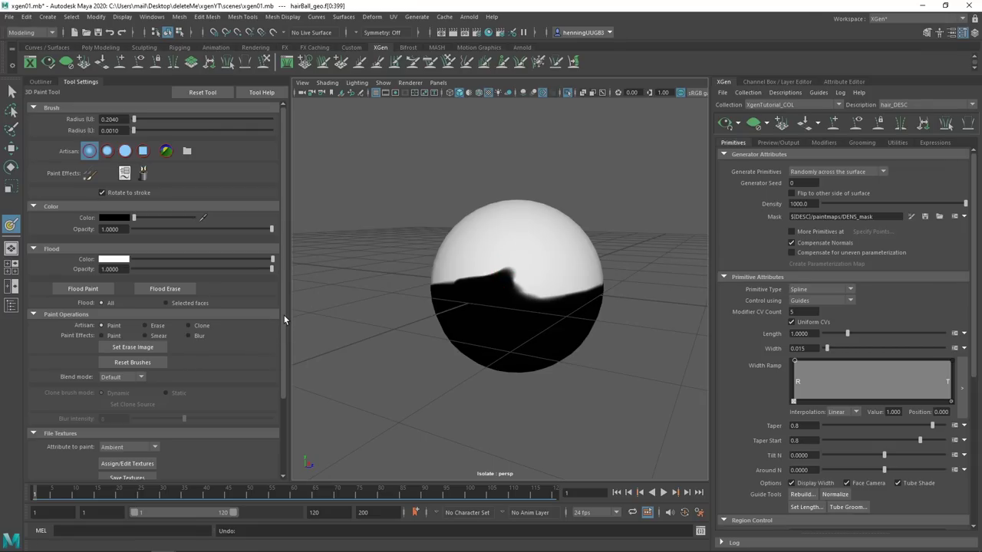
# - Save the painted mask texture and leave isolation to bring the hair back into view
pyautogui.moveTo(283, 315); pyautogui.dragTo(285, 351)
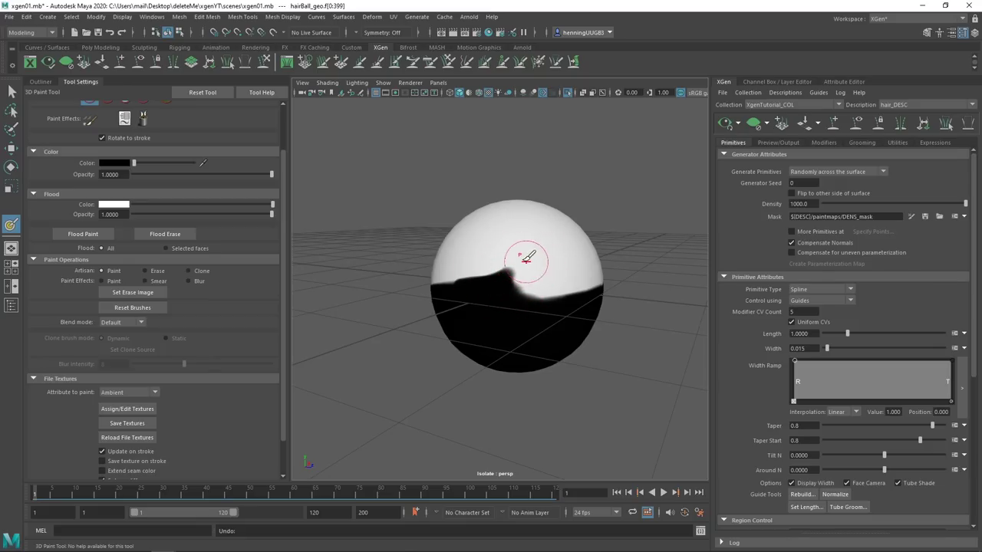
pyautogui.click(127, 424)
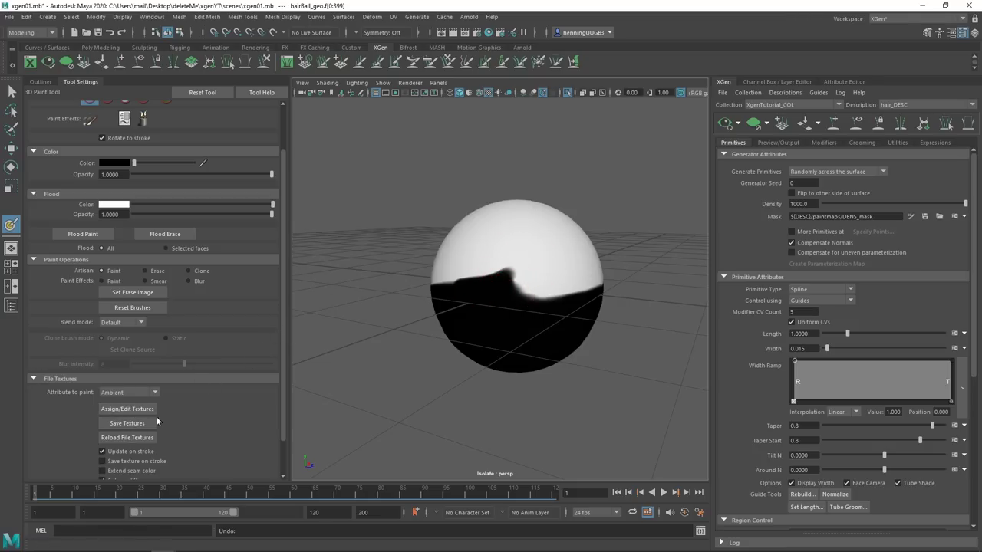
pyautogui.click(130, 425)
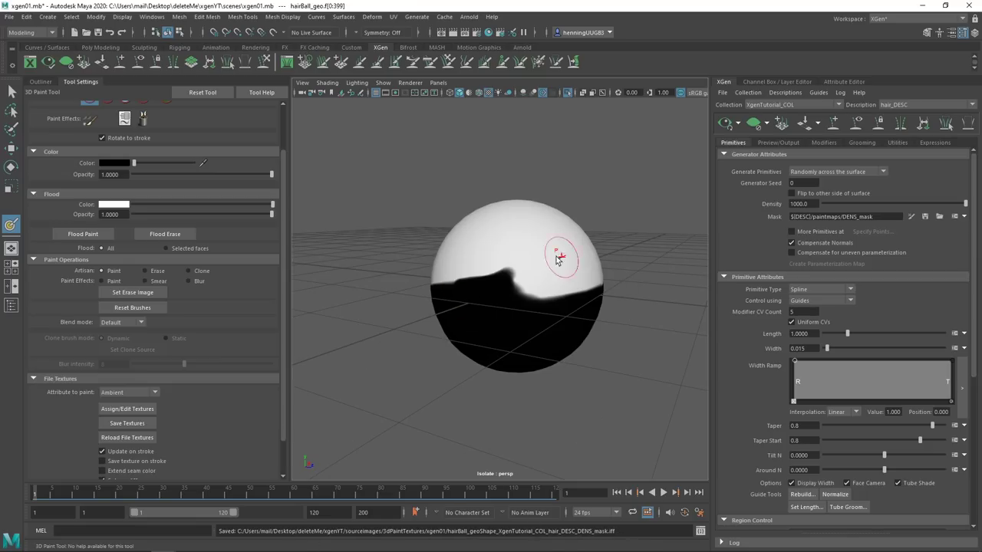
pyautogui.keyDown('alt'); pyautogui.moveTo(527, 272); pyautogui.dragTo(540, 268); pyautogui.keyUp('alt')
pyautogui.hotkey('ctrl', '1')
pyautogui.moveTo(524, 301)
pyautogui.keyDown('alt'); pyautogui.mouseDown()
pyautogui.moveTo(566, 280)
pyautogui.moveTo(484, 281)
pyautogui.moveTo(519, 299)
pyautogui.mouseUp(); pyautogui.keyUp('alt')
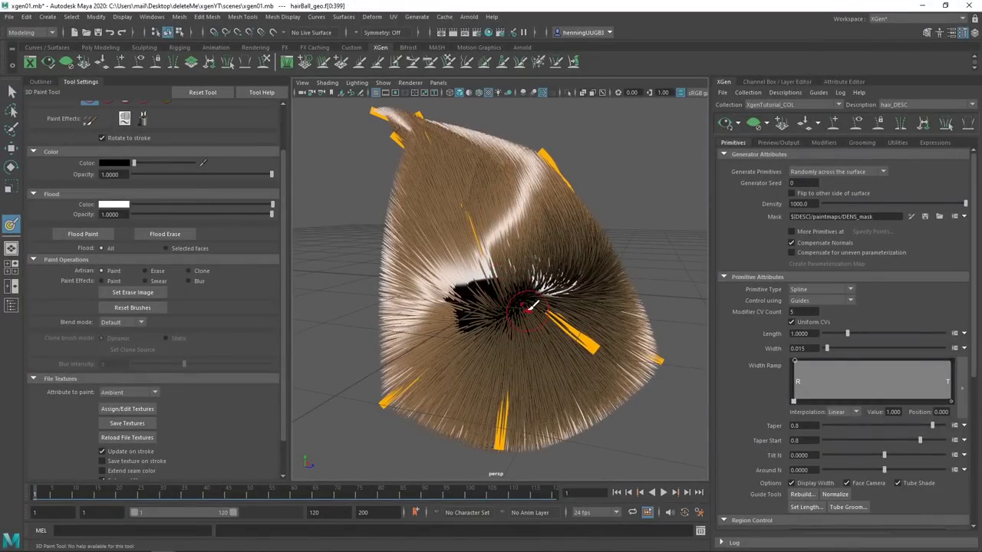
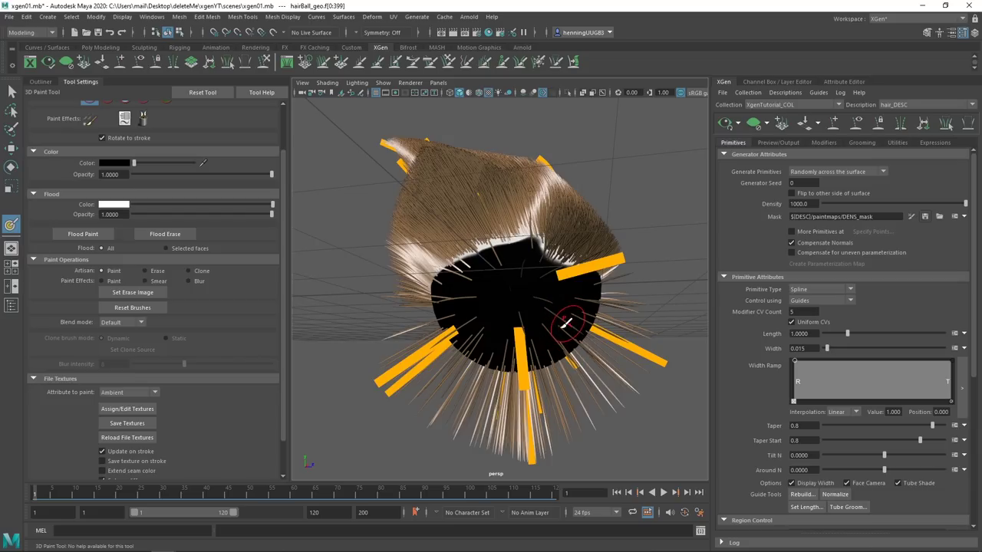
# - Paint black with the solid brush over the sparse hairs left on the sphere's underside and save the mask map
pyautogui.keyDown('alt'); pyautogui.moveTo(478, 304); pyautogui.dragTo(529, 291); pyautogui.keyUp('alt')
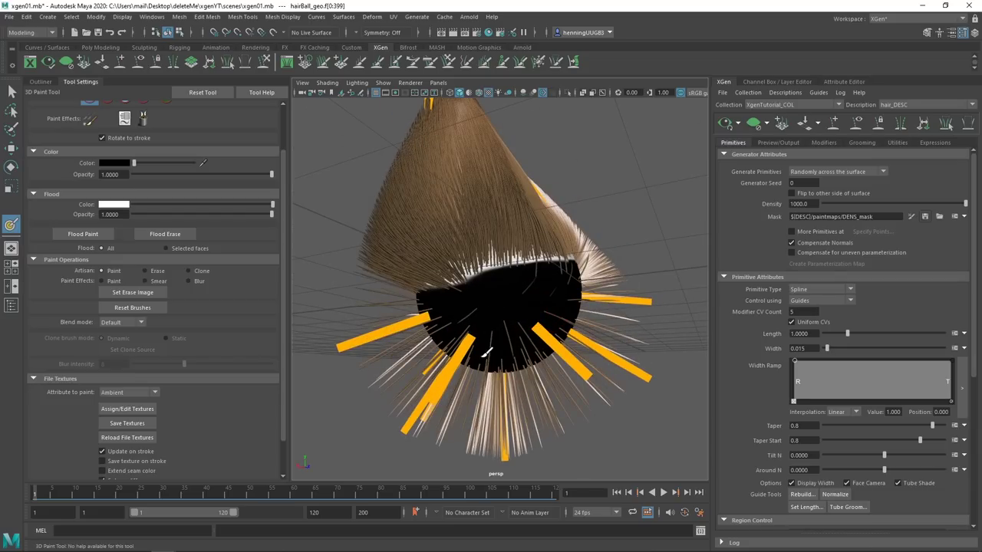
pyautogui.scroll(3, 283, 241)
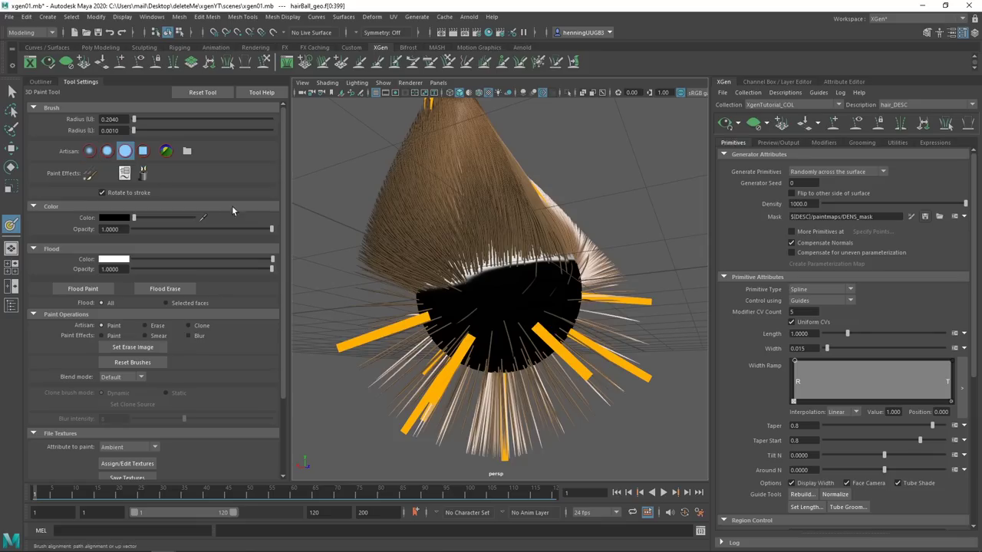
pyautogui.keyDown('alt'); pyautogui.moveTo(430, 328); pyautogui.dragTo(451, 321); pyautogui.keyUp('alt')
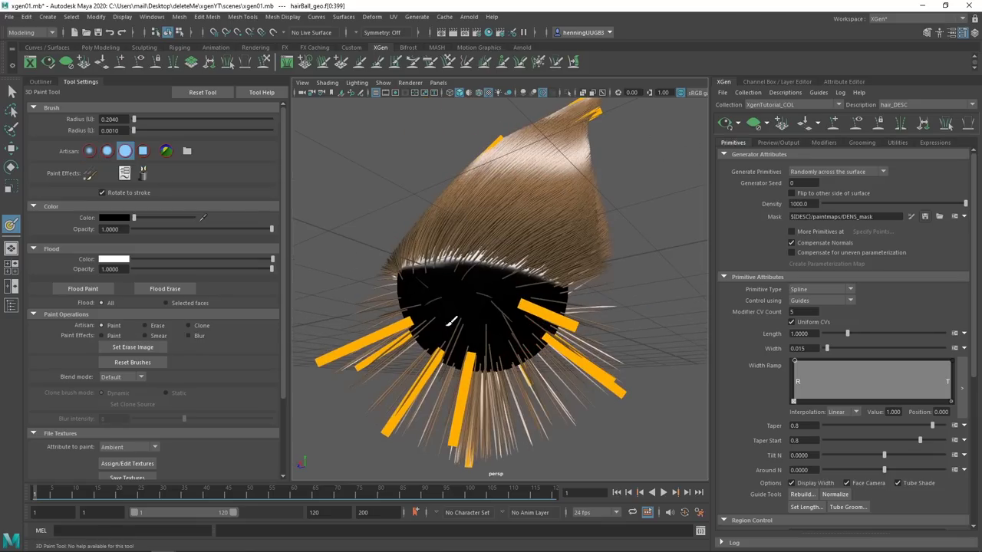
pyautogui.click(925, 217)
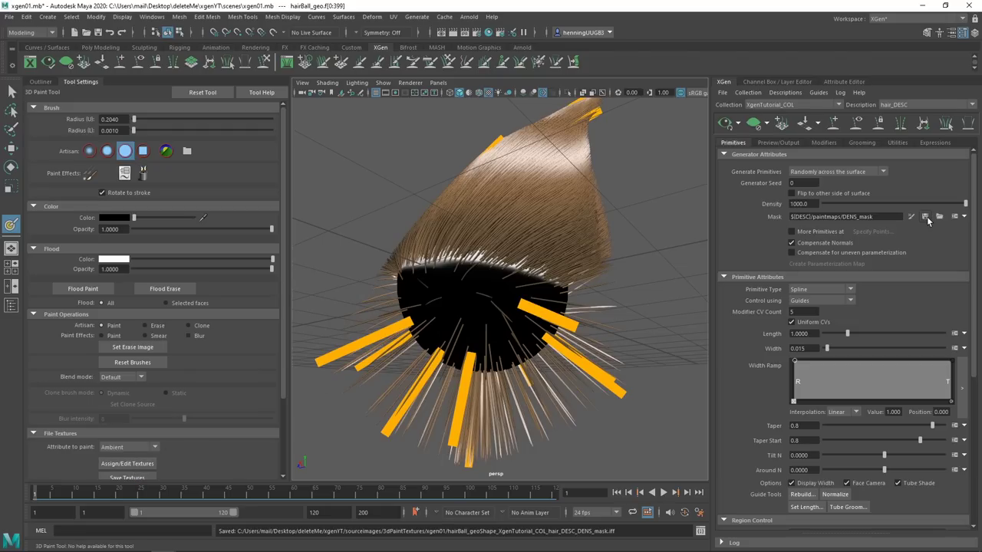
# - Paint out the stray hairs along the lower hair border around the sphere and save the mask map
pyautogui.keyDown('alt'); pyautogui.moveTo(419, 311); pyautogui.dragTo(510, 309); pyautogui.keyUp('alt')
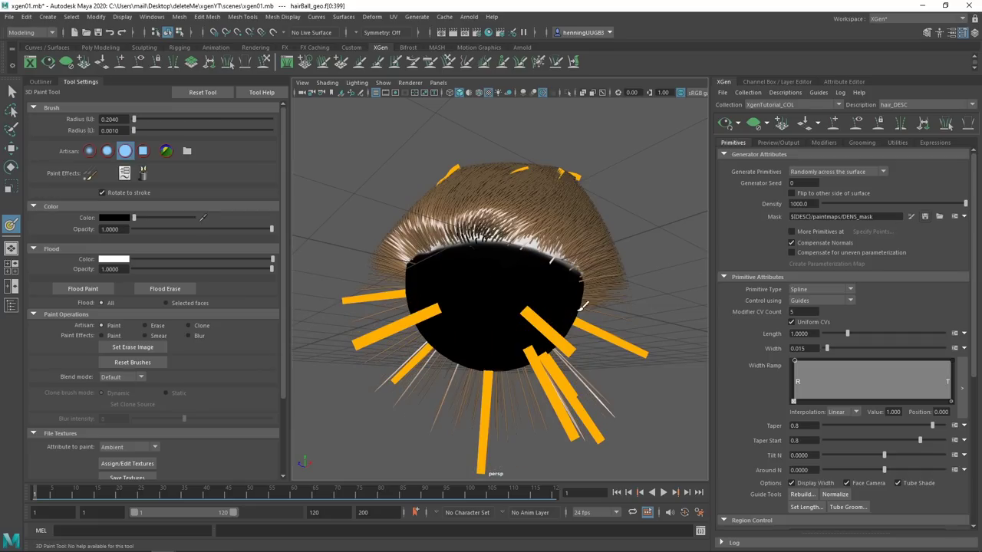
pyautogui.keyDown('alt'); pyautogui.moveTo(491, 315); pyautogui.dragTo(526, 317); pyautogui.keyUp('alt')
pyautogui.keyDown('alt'); pyautogui.moveTo(456, 349); pyautogui.dragTo(561, 310); pyautogui.keyUp('alt')
pyautogui.keyDown('alt'); pyautogui.moveTo(493, 350); pyautogui.dragTo(517, 345); pyautogui.keyUp('alt')
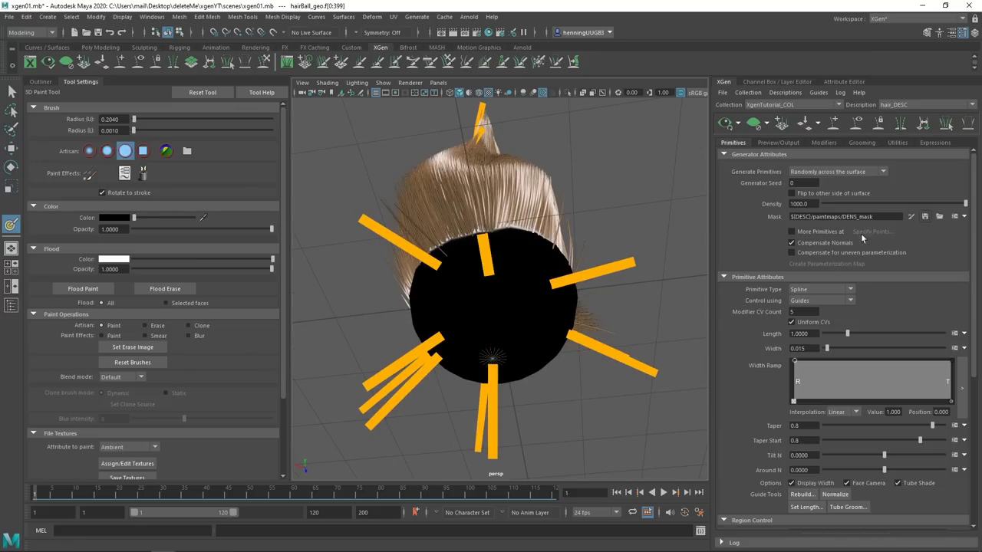
pyautogui.keyDown('alt'); pyautogui.moveTo(541, 305); pyautogui.dragTo(528, 307); pyautogui.keyUp('alt')
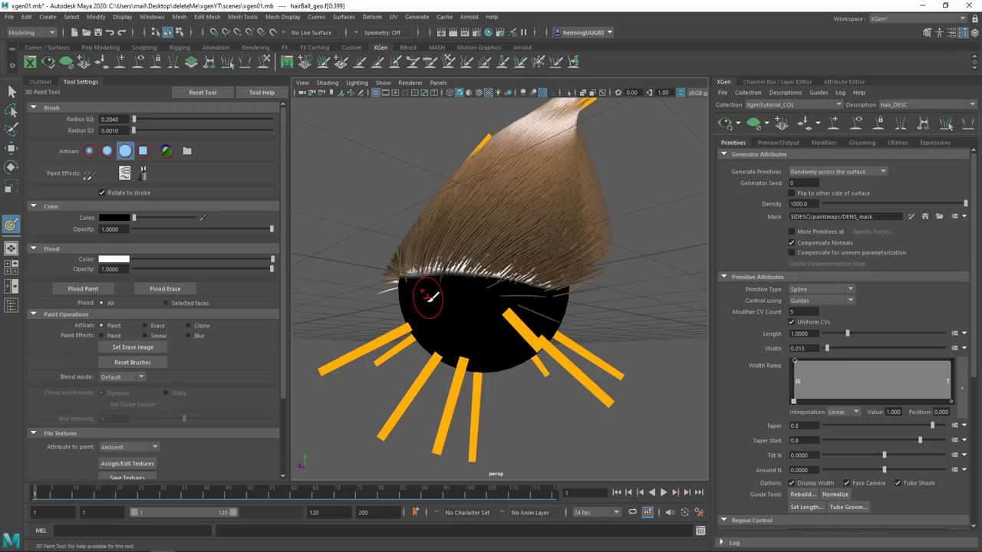
pyautogui.keyDown('alt'); pyautogui.moveTo(430, 297); pyautogui.dragTo(509, 302); pyautogui.keyUp('alt')
pyautogui.keyDown('alt'); pyautogui.moveTo(414, 287); pyautogui.dragTo(499, 287); pyautogui.keyUp('alt')
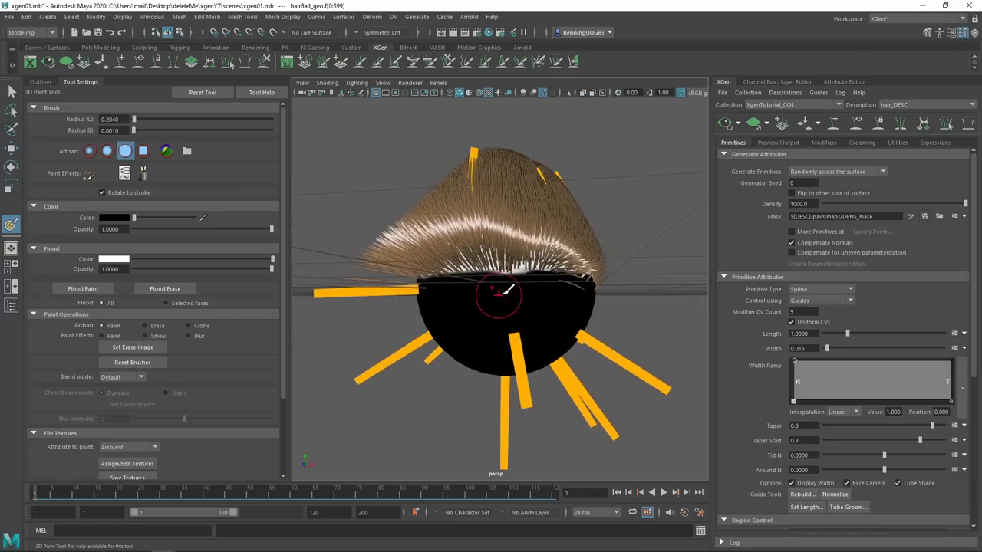
pyautogui.keyDown('alt'); pyautogui.moveTo(419, 296); pyautogui.dragTo(563, 309); pyautogui.keyUp('alt')
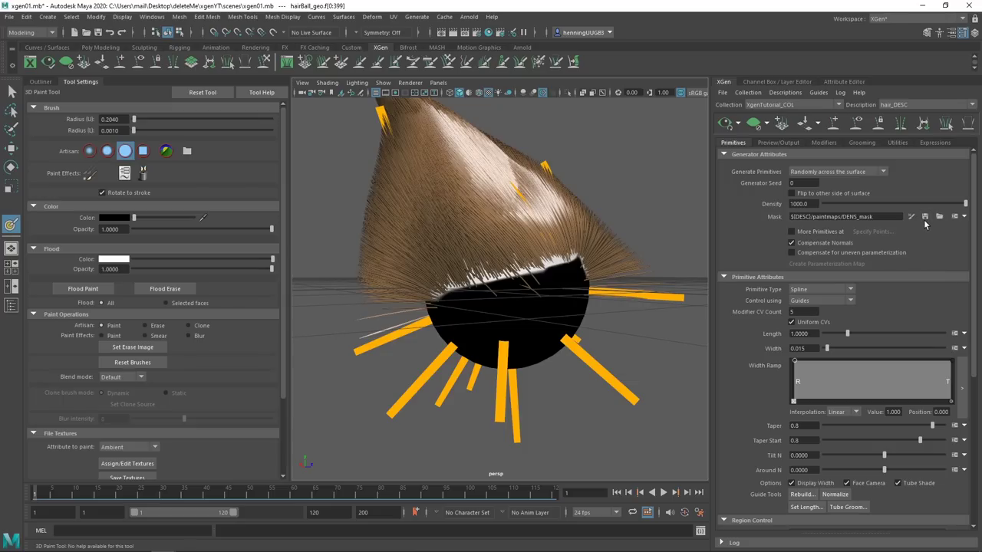
pyautogui.click(925, 218)
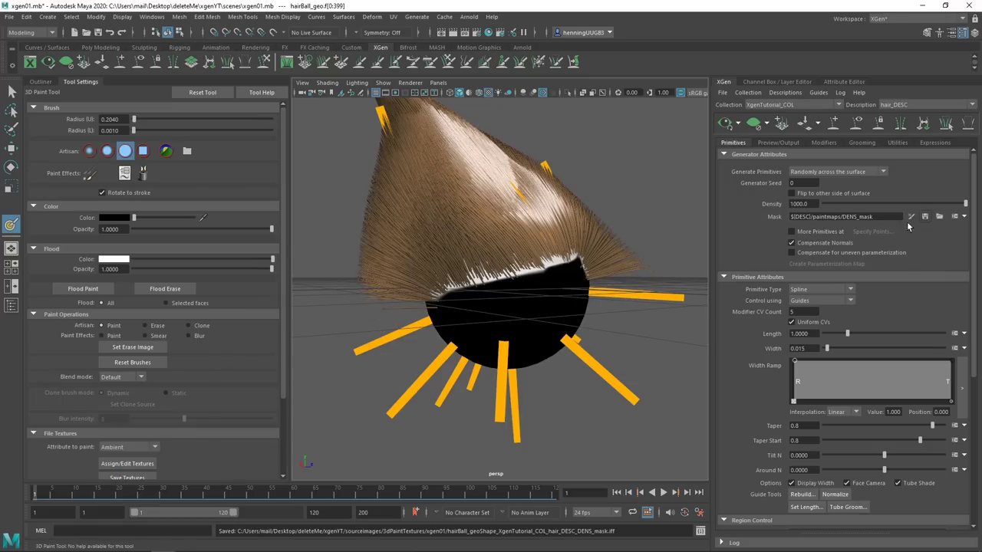
# - Reduce the brush radius to 0.1045 and set the paint color to black
pyautogui.keyDown('alt'); pyautogui.moveTo(546, 285); pyautogui.dragTo(515, 322); pyautogui.keyUp('alt')
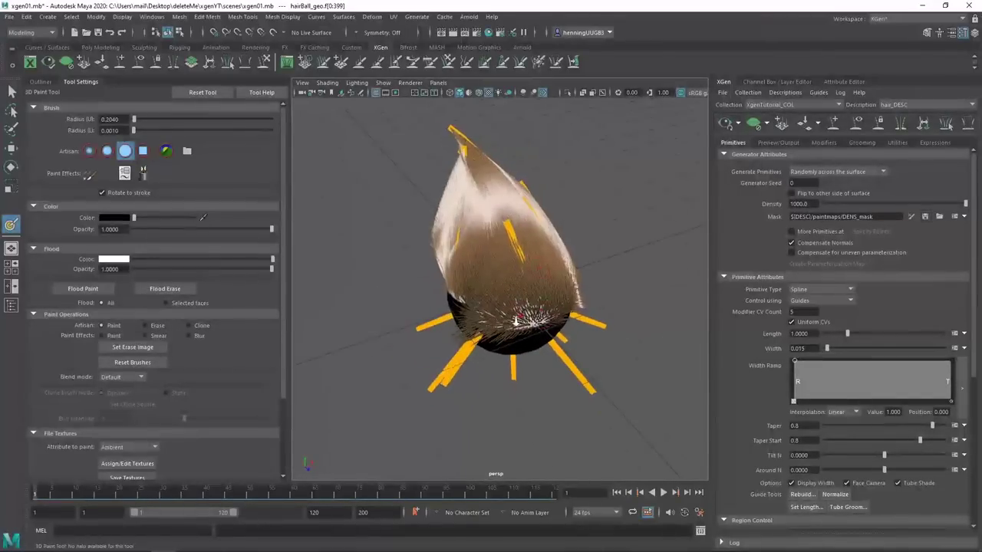
pyautogui.keyDown('alt'); pyautogui.moveTo(515, 323); pyautogui.dragTo(528, 315, button='right'); pyautogui.keyUp('alt')
pyautogui.moveTo(528, 314)
pyautogui.keyDown('alt'); pyautogui.mouseDown()
pyautogui.moveTo(575, 300)
pyautogui.moveTo(557, 308)
pyautogui.mouseUp(); pyautogui.keyUp('alt')
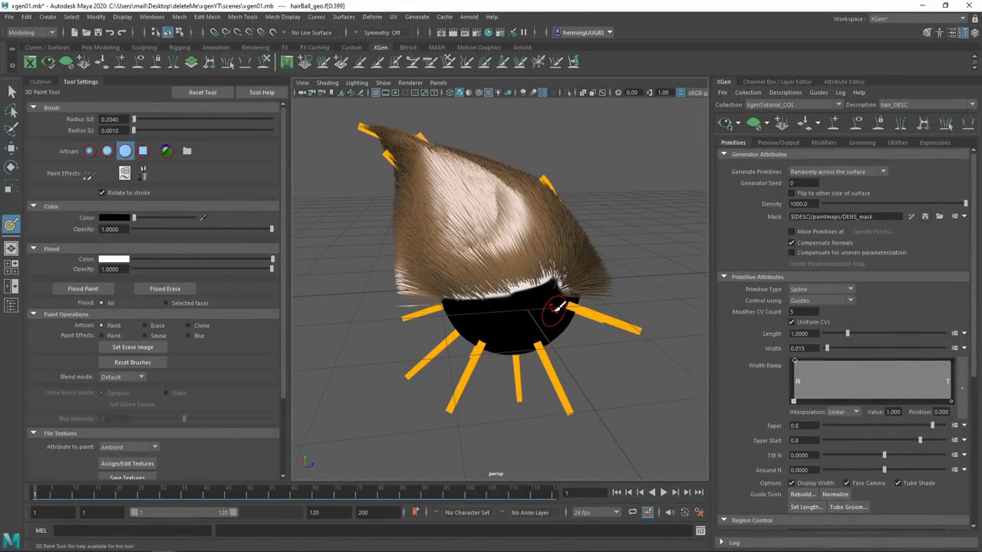
pyautogui.keyDown('alt'); pyautogui.moveTo(554, 288); pyautogui.dragTo(531, 296); pyautogui.keyUp('alt')
pyautogui.keyDown('alt'); pyautogui.moveTo(530, 296); pyautogui.dragTo(570, 292, button='right'); pyautogui.keyUp('alt')
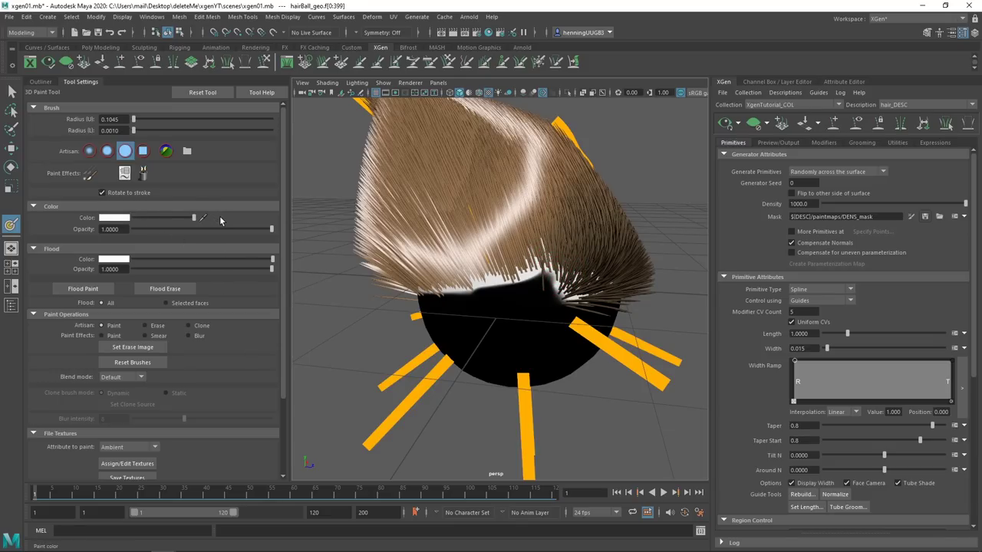
pyautogui.moveTo(193, 218); pyautogui.dragTo(92, 222)
# - Paint an inverted white strip from the front hair border down the sphere's black area and save the textures
pyautogui.keyDown('alt'); pyautogui.moveTo(484, 291); pyautogui.dragTo(493, 284); pyautogui.keyUp('alt')
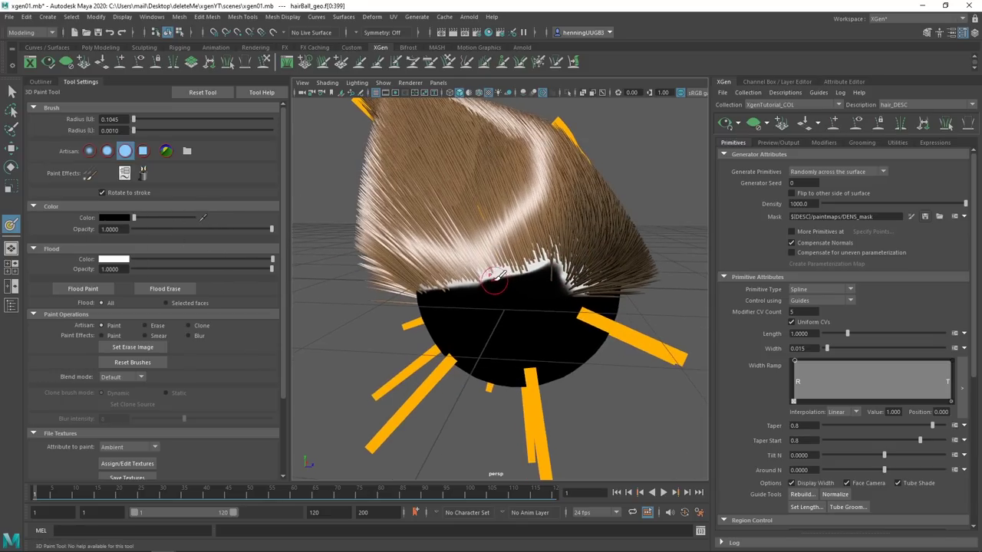
pyautogui.moveTo(575, 269)
pyautogui.mouseDown()
pyautogui.moveTo(541, 265)
pyautogui.moveTo(483, 286)
pyautogui.moveTo(495, 332)
pyautogui.moveTo(485, 306)
pyautogui.mouseUp()
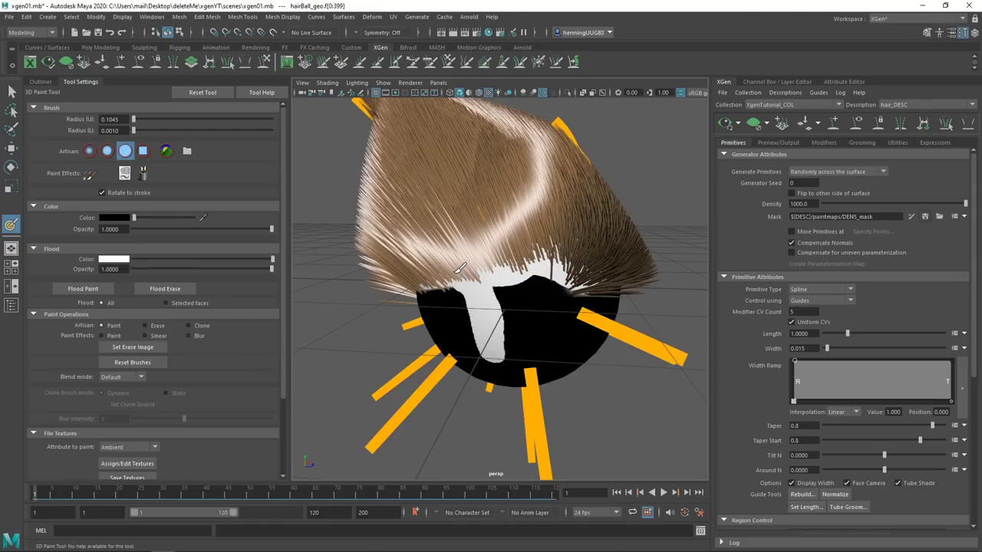
pyautogui.click(128, 476)
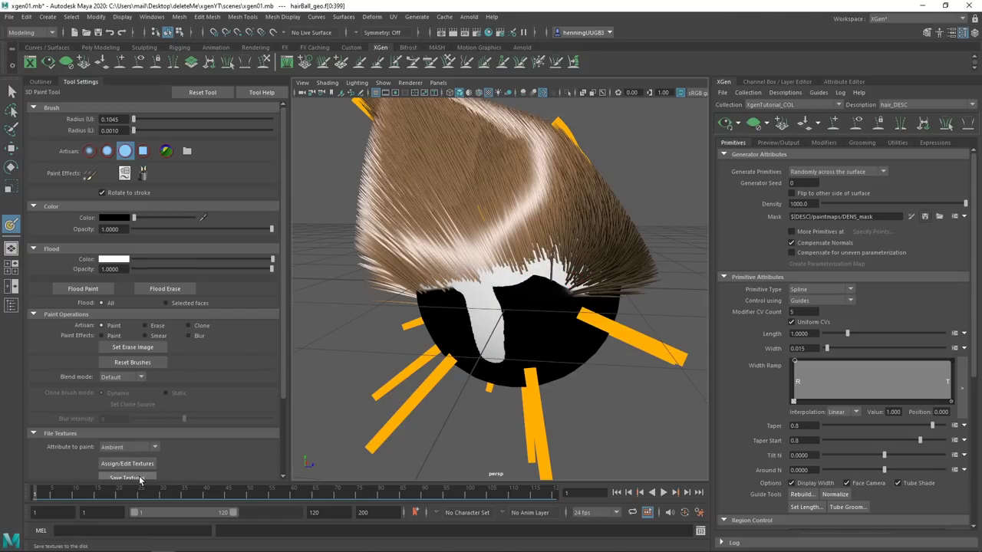
# - Preview hair on the white strip, paint the strip back to black, and save the textures and mask map
pyautogui.click(924, 220)
pyautogui.moveTo(462, 321)
pyautogui.keyDown('alt'); pyautogui.mouseDown()
pyautogui.moveTo(517, 302)
pyautogui.moveTo(453, 307)
pyautogui.moveTo(568, 320)
pyautogui.moveTo(511, 320)
pyautogui.moveTo(592, 294)
pyautogui.moveTo(492, 327)
pyautogui.mouseUp(); pyautogui.keyUp('alt')
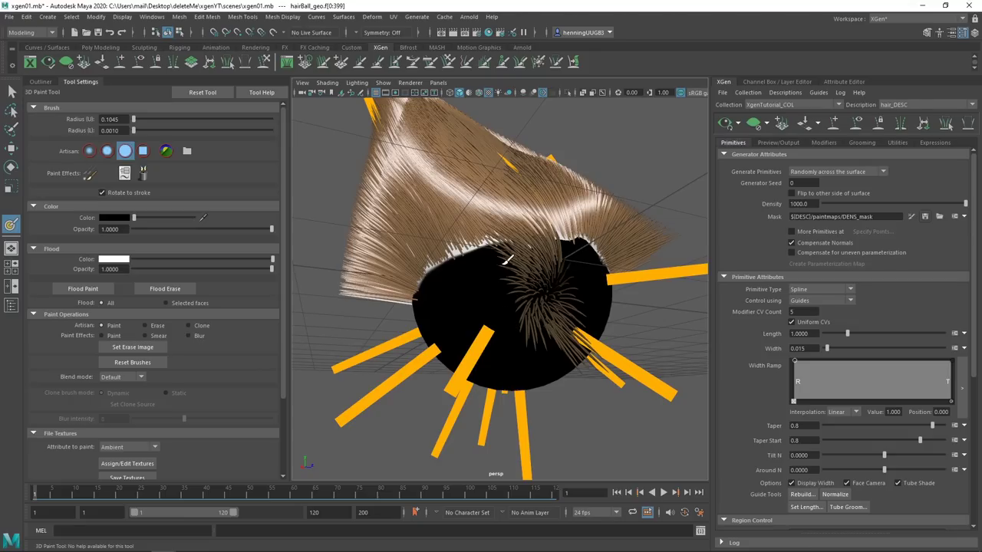
pyautogui.click(128, 477)
pyautogui.click(924, 219)
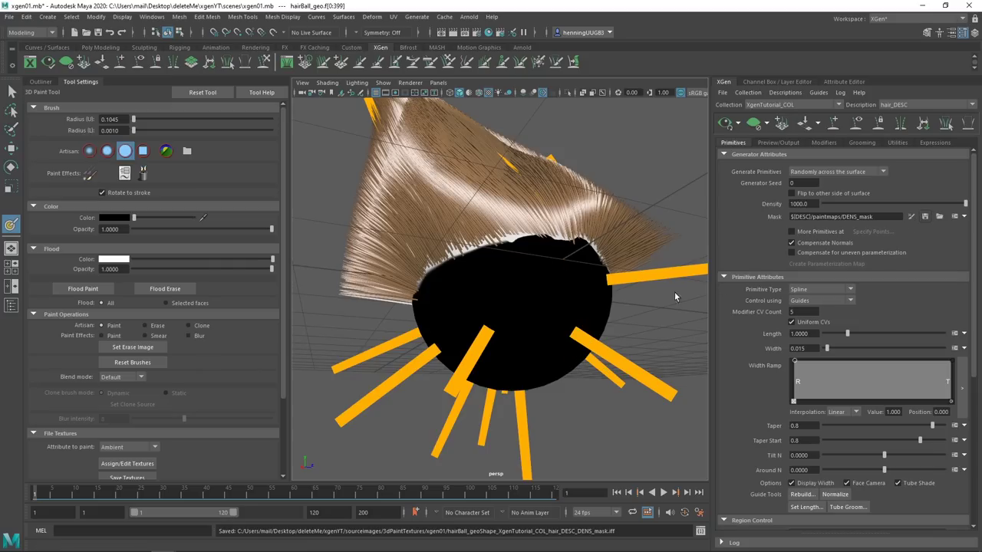
pyautogui.keyDown('alt'); pyautogui.moveTo(512, 288); pyautogui.dragTo(468, 309); pyautogui.keyUp('alt')
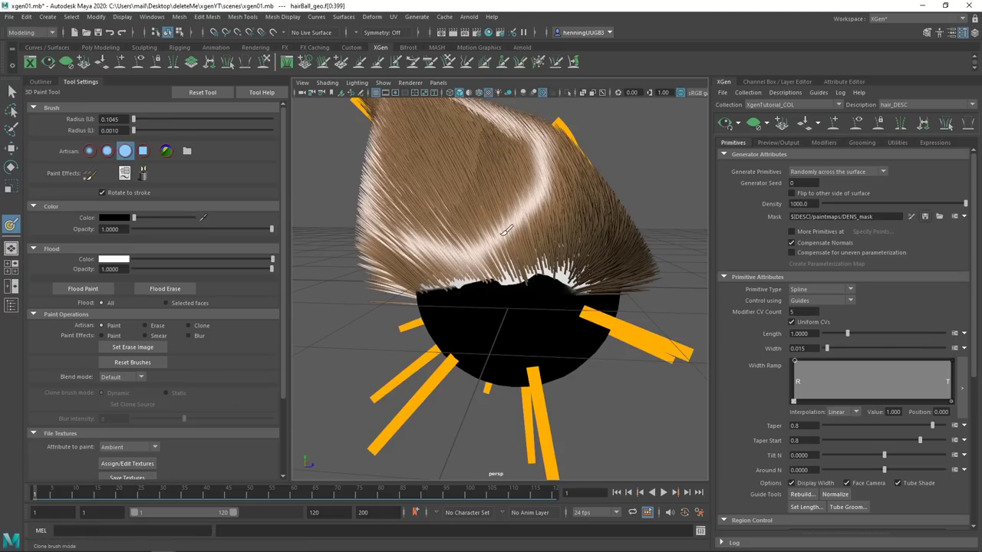
# - Exit the 3D Paint Tool, deselect the sphere and clear the hair preview to leave only the guides displayed
pyautogui.scroll(-5, 568, 274)
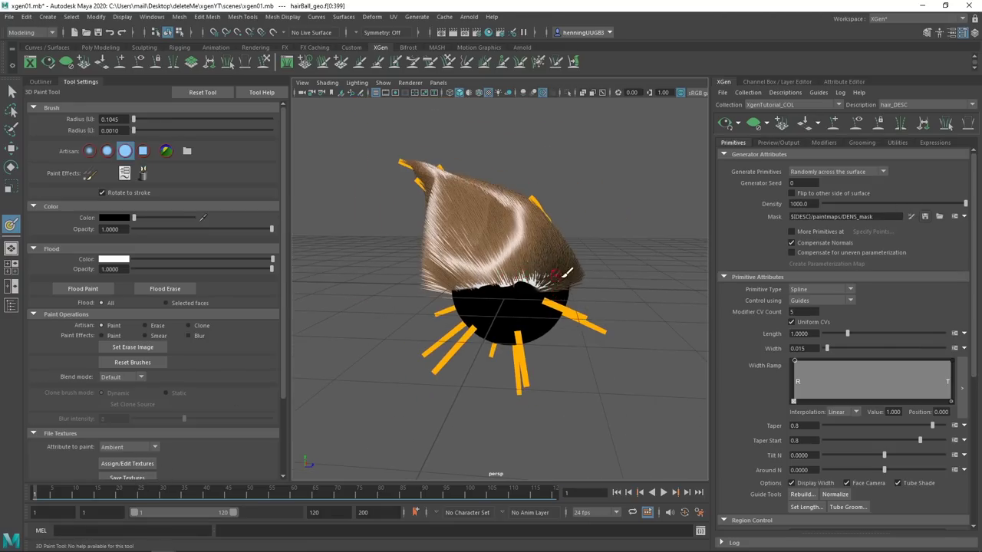
pyautogui.moveTo(566, 273)
pyautogui.keyDown('alt'); pyautogui.mouseDown()
pyautogui.moveTo(377, 300)
pyautogui.moveTo(513, 305)
pyautogui.moveTo(589, 274)
pyautogui.mouseUp(); pyautogui.keyUp('alt')
pyautogui.press('w')
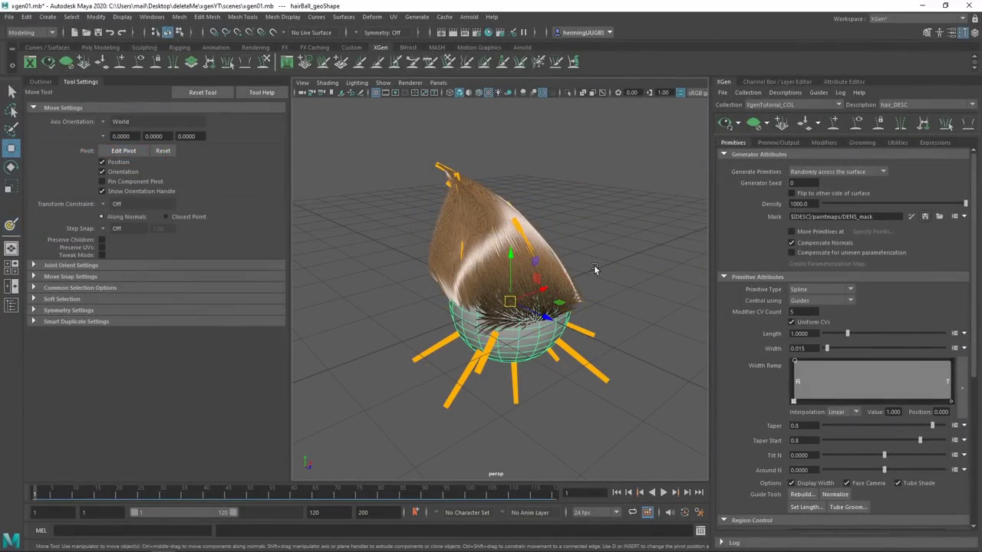
pyautogui.click(600, 263)
pyautogui.keyDown('alt'); pyautogui.moveTo(600, 263); pyautogui.dragTo(538, 244); pyautogui.keyUp('alt')
pyautogui.click(753, 123)
pyautogui.scroll(3, 550, 290)
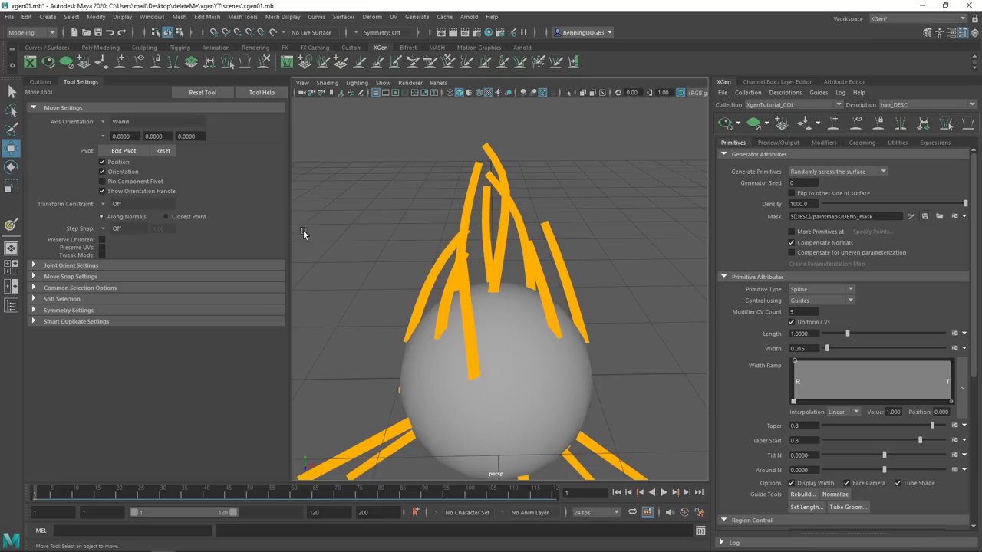
# - Sculpt the guides on top of the sphere outward to opposite sides to start a hair parting
pyautogui.click(228, 63)
pyautogui.moveTo(489, 175)
pyautogui.keyDown('shift'); pyautogui.mouseDown()
pyautogui.moveTo(445, 179)
pyautogui.moveTo(464, 186)
pyautogui.moveTo(500, 172)
pyautogui.moveTo(489, 153)
pyautogui.moveTo(602, 159)
pyautogui.moveTo(639, 198)
pyautogui.moveTo(503, 172)
pyautogui.moveTo(646, 240)
pyautogui.mouseUp(); pyautogui.keyUp('shift')
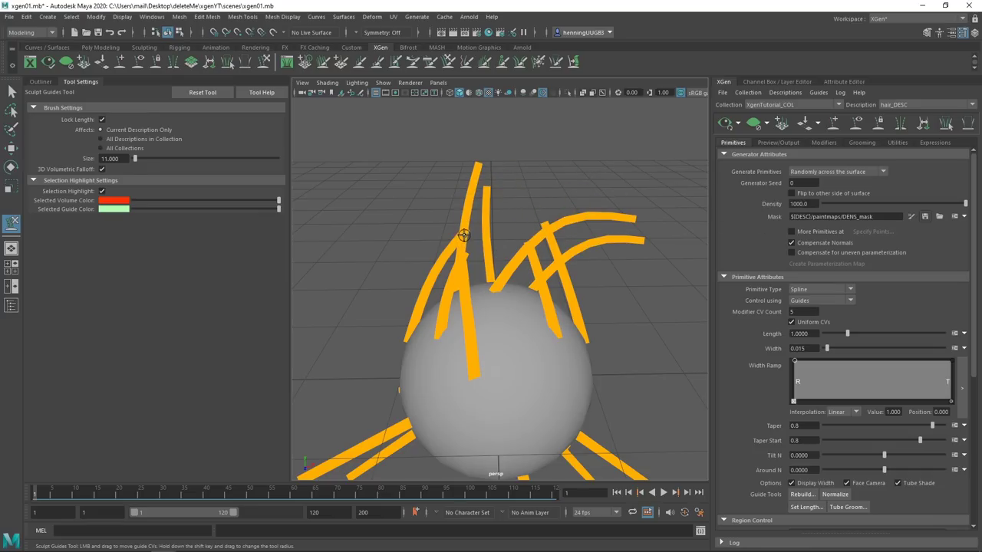
pyautogui.moveTo(464, 236)
pyautogui.mouseDown()
pyautogui.moveTo(377, 246)
pyautogui.moveTo(349, 262)
pyautogui.mouseUp()
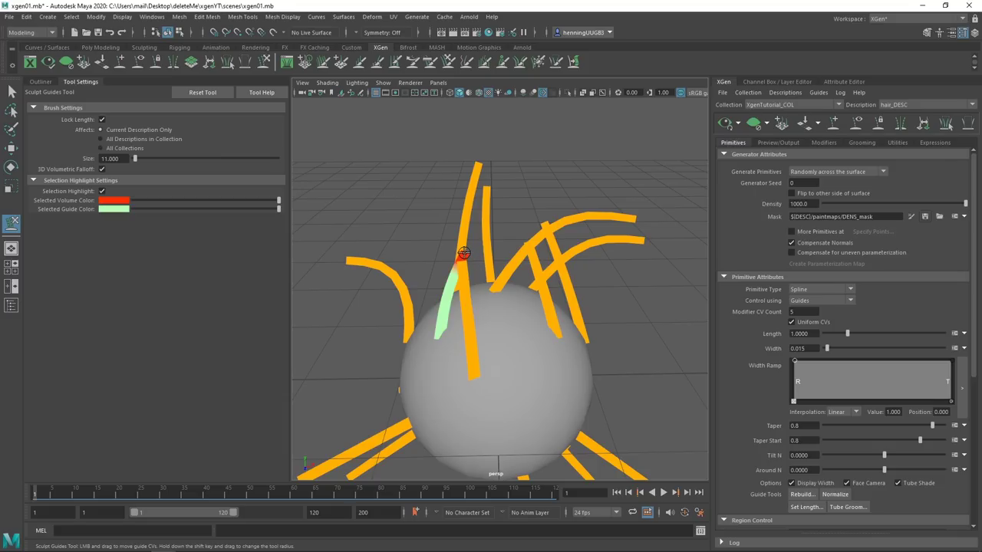
pyautogui.moveTo(465, 253)
pyautogui.mouseDown()
pyautogui.moveTo(287, 320)
pyautogui.moveTo(421, 284)
pyautogui.moveTo(409, 310)
pyautogui.mouseUp()
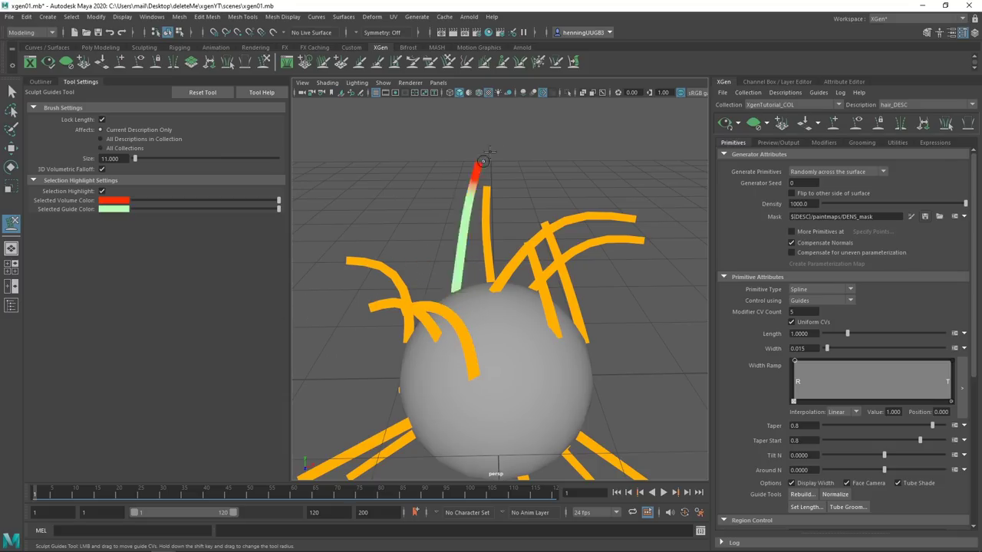
pyautogui.moveTo(477, 167); pyautogui.dragTo(265, 223)
pyautogui.keyDown('alt'); pyautogui.moveTo(491, 221); pyautogui.dragTo(499, 256); pyautogui.keyUp('alt')
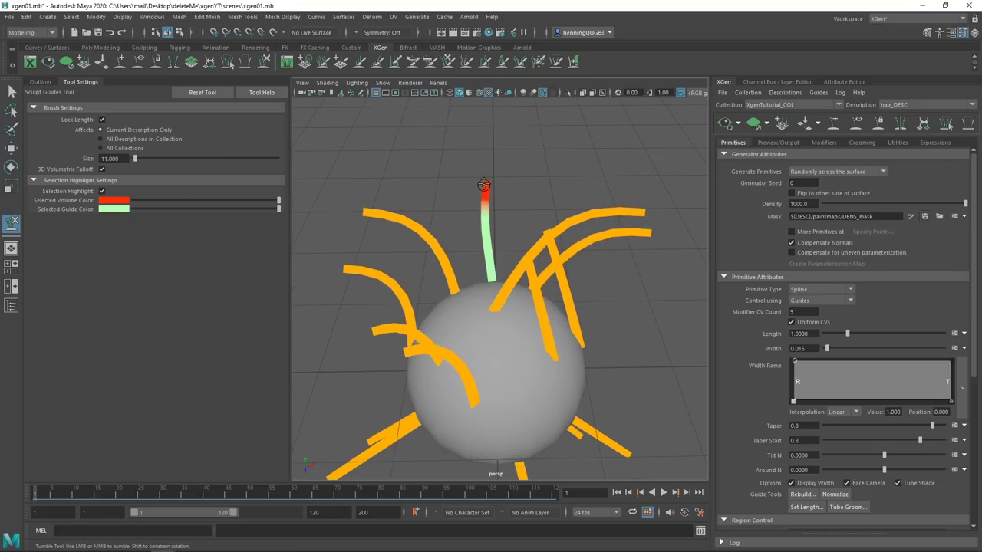
pyautogui.moveTo(484, 185); pyautogui.dragTo(324, 222)
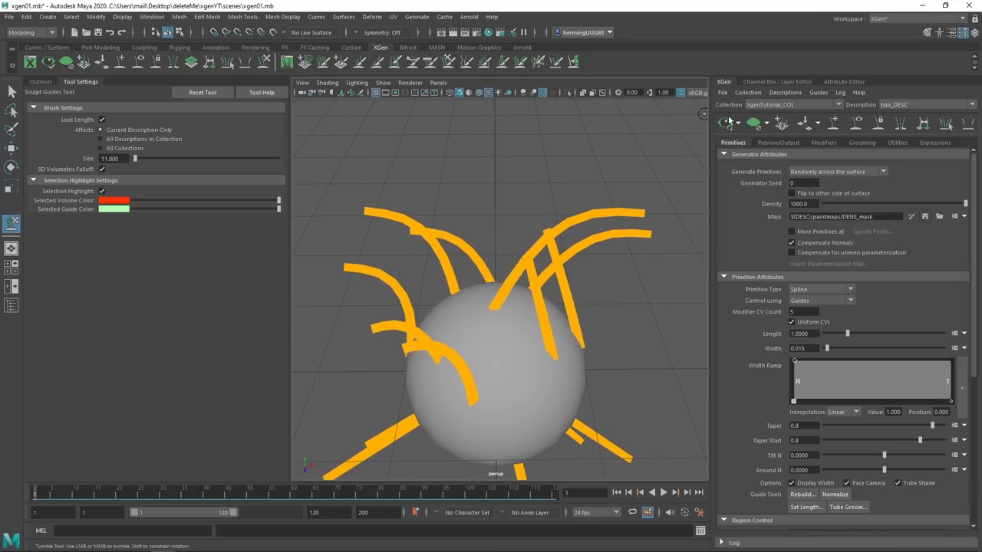
# - Add new guides across the sphere's top, in the gap between the guides bent to opposite sides
pyautogui.click(834, 123)
pyautogui.keyDown('alt'); pyautogui.moveTo(449, 318); pyautogui.dragTo(479, 303); pyautogui.keyUp('alt')
pyautogui.click(479, 300)
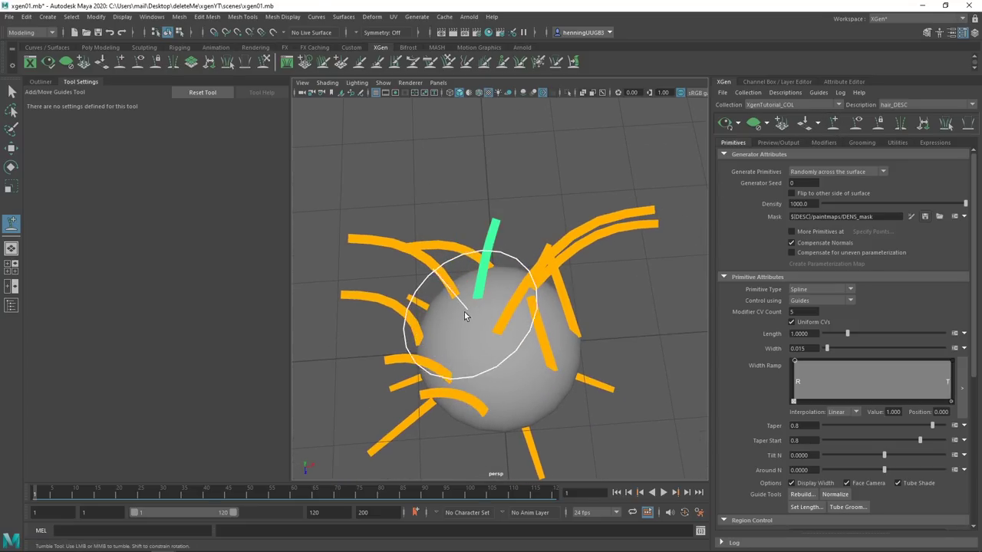
pyautogui.click(466, 333)
pyautogui.click(481, 368)
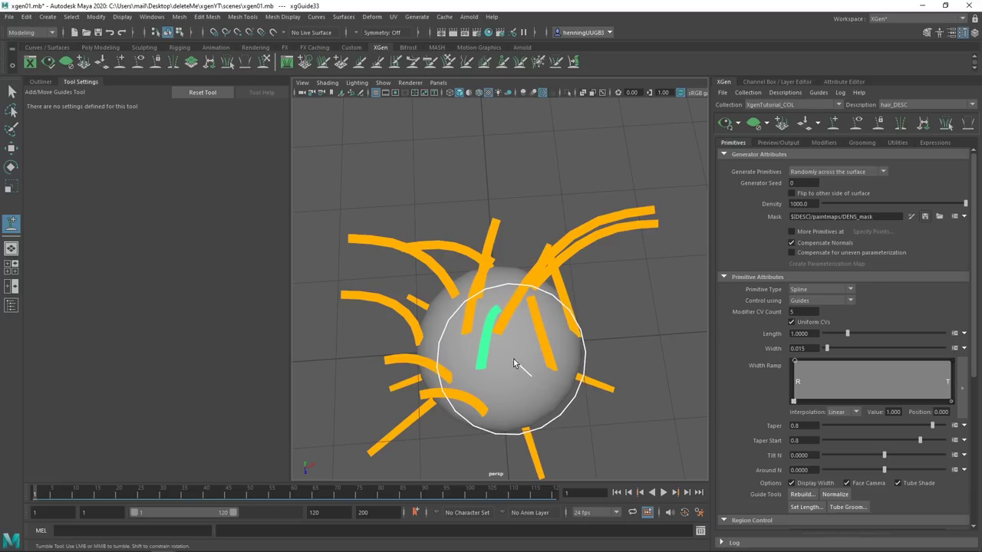
pyautogui.click(516, 358)
pyautogui.click(526, 384)
# - Sculpt the new and remaining upright guides outward to opposite sides so they follow the parting
pyautogui.keyDown('alt'); pyautogui.moveTo(534, 348); pyautogui.dragTo(615, 167); pyautogui.keyUp('alt')
pyautogui.moveTo(523, 258)
pyautogui.keyDown('alt'); pyautogui.mouseDown()
pyautogui.moveTo(520, 287)
pyautogui.moveTo(441, 296)
pyautogui.moveTo(477, 267)
pyautogui.moveTo(517, 289)
pyautogui.moveTo(509, 287)
pyautogui.mouseUp(); pyautogui.keyUp('alt')
pyautogui.click(264, 63)
pyautogui.moveTo(444, 270)
pyautogui.keyDown('alt'); pyautogui.mouseDown()
pyautogui.moveTo(482, 229)
pyautogui.moveTo(338, 236)
pyautogui.moveTo(382, 222)
pyautogui.moveTo(399, 178)
pyautogui.moveTo(368, 136)
pyautogui.moveTo(499, 259)
pyautogui.moveTo(499, 232)
pyautogui.moveTo(475, 245)
pyautogui.moveTo(501, 226)
pyautogui.moveTo(342, 149)
pyautogui.moveTo(448, 214)
pyautogui.moveTo(408, 222)
pyautogui.moveTo(499, 248)
pyautogui.moveTo(329, 247)
pyautogui.moveTo(511, 274)
pyautogui.moveTo(526, 324)
pyautogui.moveTo(555, 289)
pyautogui.moveTo(615, 274)
pyautogui.mouseUp(); pyautogui.keyUp('alt')
pyautogui.click(495, 223)
pyautogui.keyDown('alt'); pyautogui.moveTo(584, 285); pyautogui.dragTo(538, 255); pyautogui.keyUp('alt')
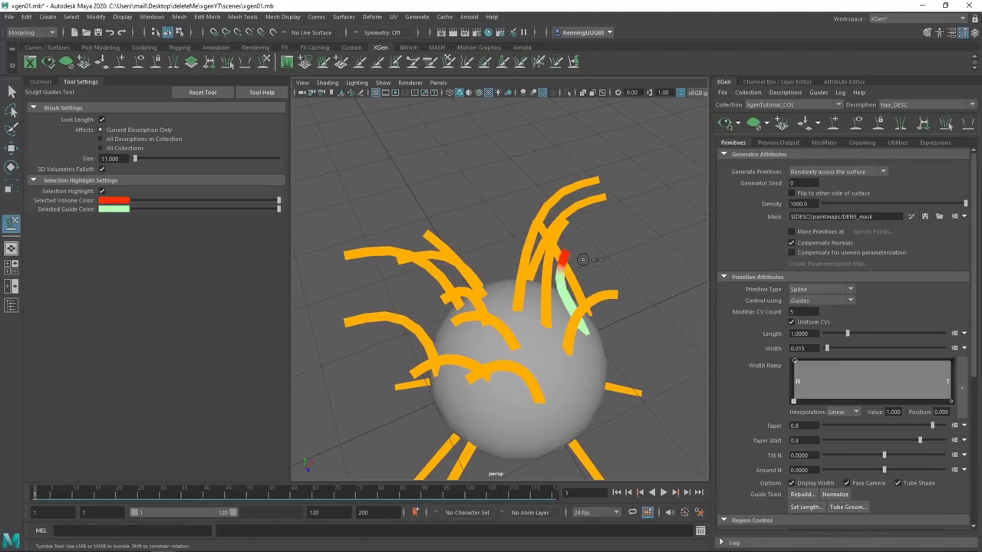
pyautogui.moveTo(597, 260); pyautogui.dragTo(652, 280)
pyautogui.keyDown('alt'); pyautogui.moveTo(623, 317); pyautogui.dragTo(537, 291); pyautogui.keyUp('alt')
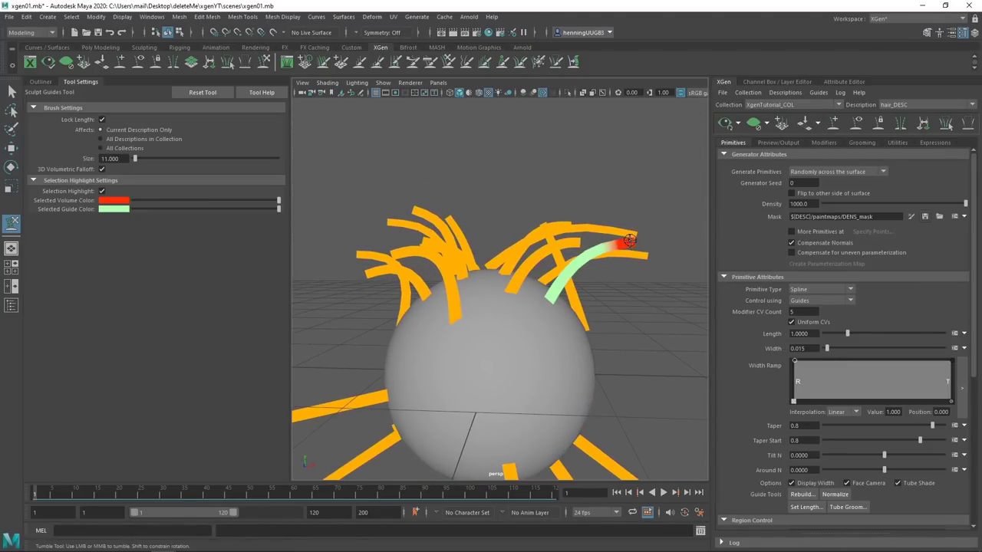
pyautogui.moveTo(563, 227)
pyautogui.keyDown('alt'); pyautogui.mouseDown()
pyautogui.moveTo(557, 251)
pyautogui.moveTo(658, 307)
pyautogui.moveTo(530, 302)
pyautogui.moveTo(532, 329)
pyautogui.moveTo(556, 303)
pyautogui.moveTo(540, 224)
pyautogui.mouseUp(); pyautogui.keyUp('alt')
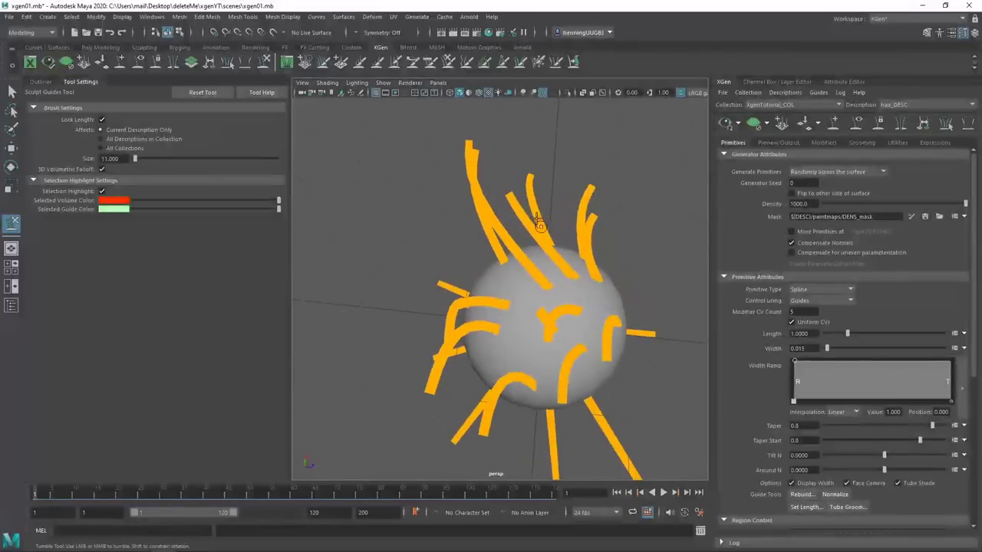
pyautogui.moveTo(510, 194)
pyautogui.mouseDown()
pyautogui.moveTo(574, 182)
pyautogui.moveTo(508, 237)
pyautogui.moveTo(443, 253)
pyautogui.moveTo(548, 276)
pyautogui.mouseUp()
pyautogui.moveTo(582, 305)
pyautogui.keyDown('alt'); pyautogui.mouseDown()
pyautogui.moveTo(458, 278)
pyautogui.moveTo(451, 244)
pyautogui.moveTo(441, 274)
pyautogui.moveTo(482, 300)
pyautogui.moveTo(489, 339)
pyautogui.moveTo(574, 268)
pyautogui.moveTo(528, 303)
pyautogui.moveTo(545, 306)
pyautogui.moveTo(521, 322)
pyautogui.moveTo(509, 293)
pyautogui.moveTo(527, 285)
pyautogui.moveTo(495, 321)
pyautogui.moveTo(513, 318)
pyautogui.moveTo(499, 415)
pyautogui.mouseUp(); pyautogui.keyUp('alt')
# - Update the hair preview and inspect how the hair blends along the parting
pyautogui.click(725, 124)
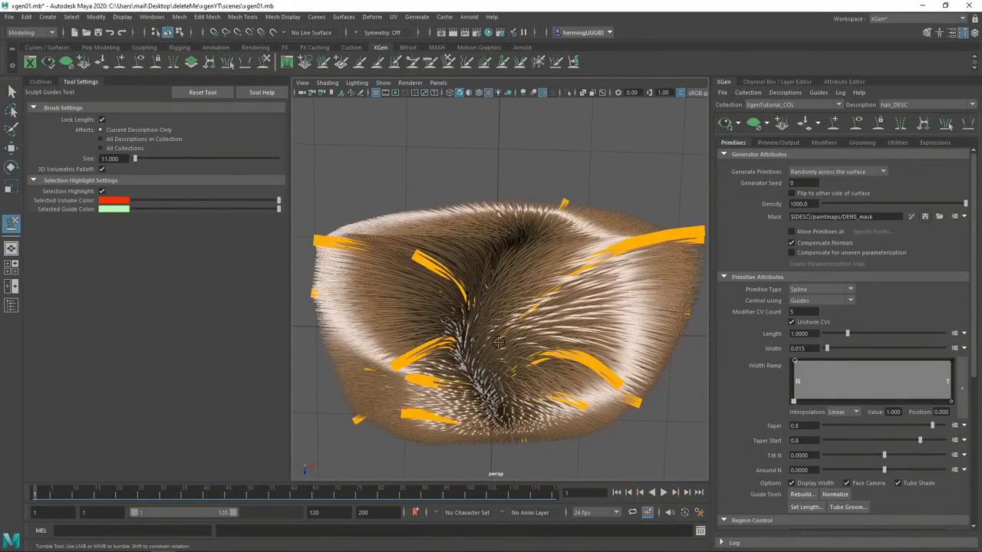
pyautogui.keyDown('alt'); pyautogui.moveTo(498, 341); pyautogui.dragTo(506, 305); pyautogui.keyUp('alt')
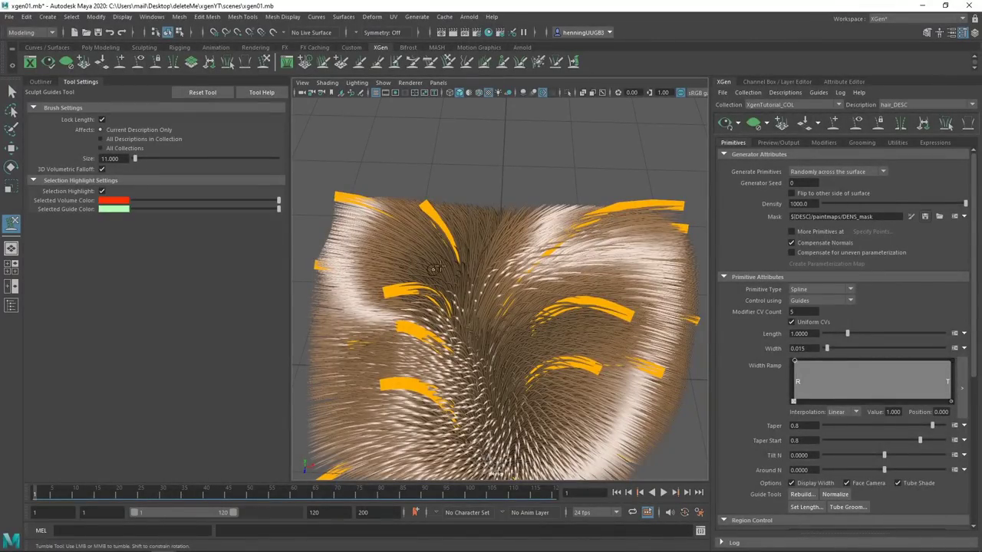
pyautogui.keyDown('alt'); pyautogui.moveTo(530, 304); pyautogui.dragTo(551, 295); pyautogui.keyUp('alt')
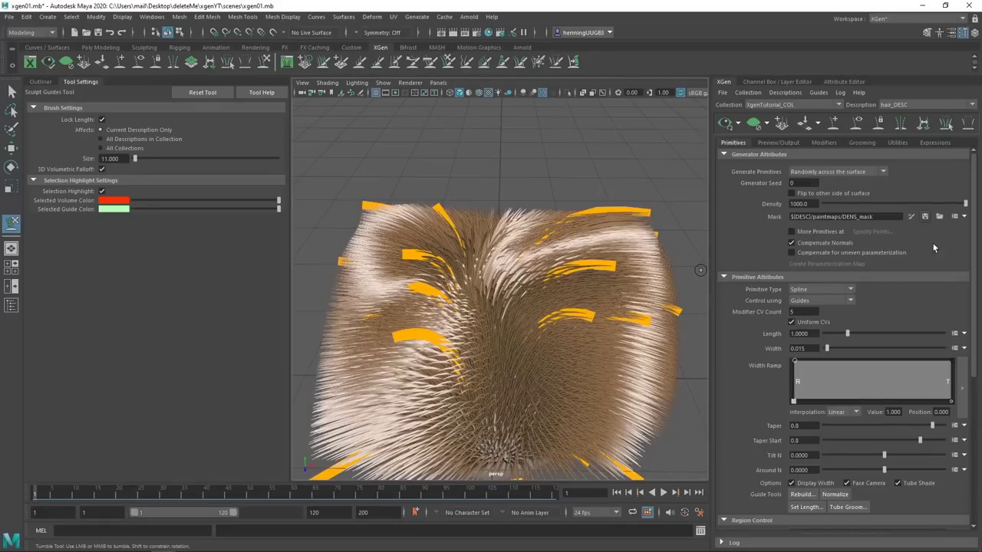
# - Create a region map named REG_mask for the hair description with map resolution 5.0 and a red start color
pyautogui.moveTo(974, 247); pyautogui.dragTo(980, 401)
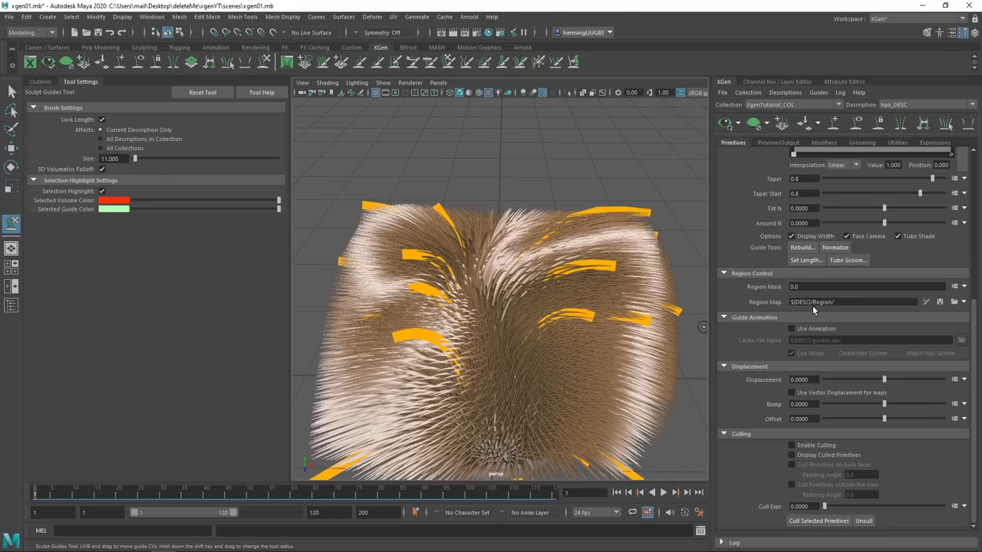
pyautogui.click(845, 304)
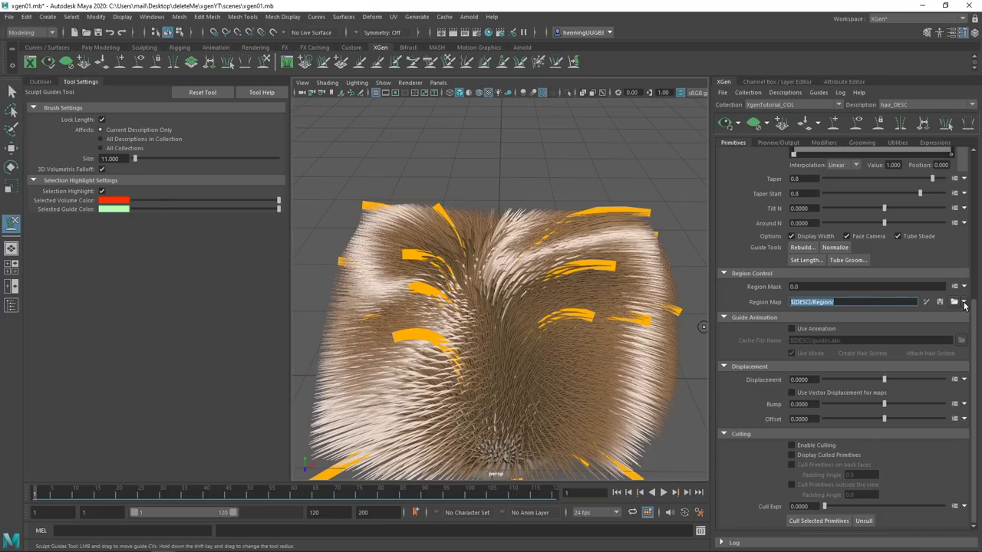
pyautogui.click(965, 303)
pyautogui.click(944, 313)
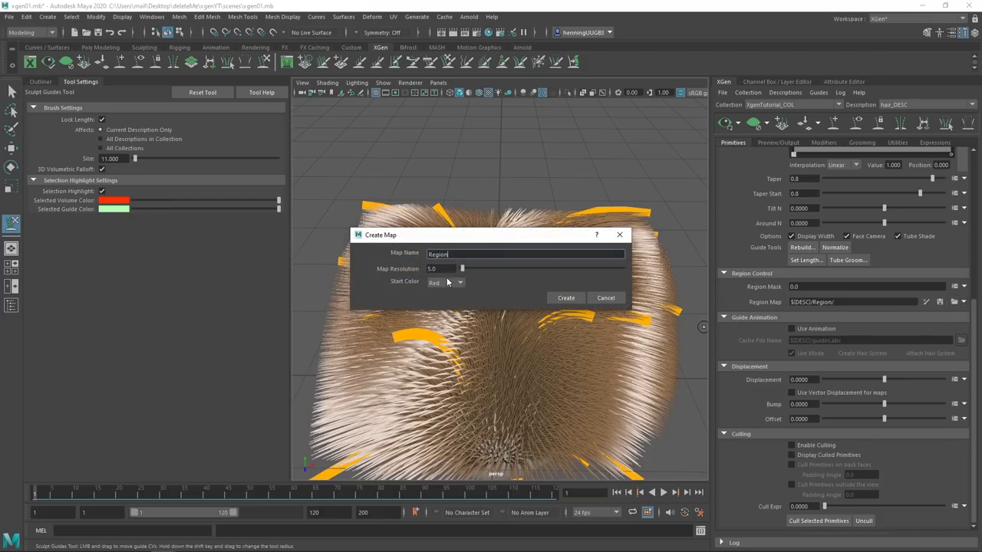
pyautogui.write('REG_mask')
pyautogui.click(454, 283)
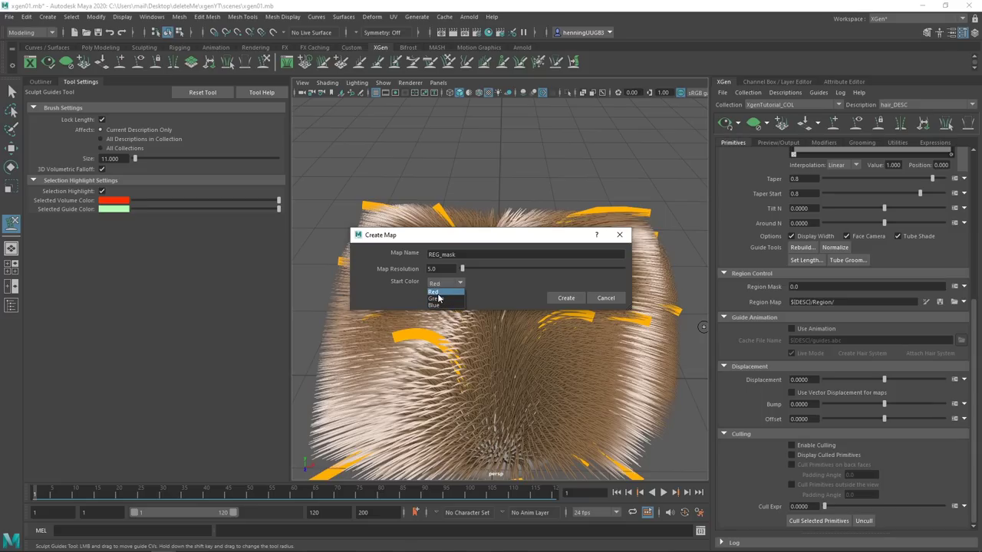
pyautogui.click(567, 298)
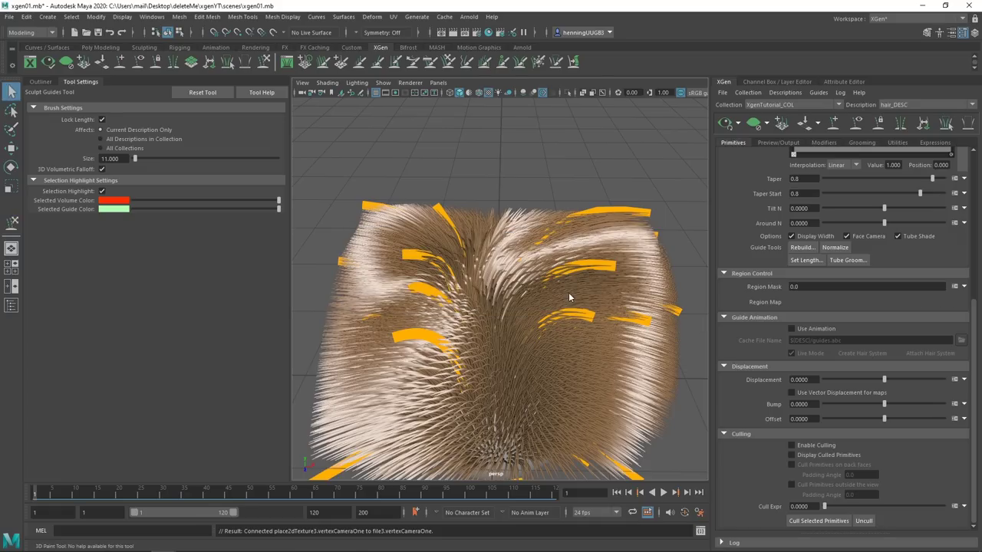
# - Set the hair description's Region Mask value to 1
pyautogui.moveTo(523, 306)
pyautogui.keyDown('alt'); pyautogui.mouseDown()
pyautogui.moveTo(514, 294)
pyautogui.moveTo(522, 304)
pyautogui.mouseUp(); pyautogui.keyUp('alt')
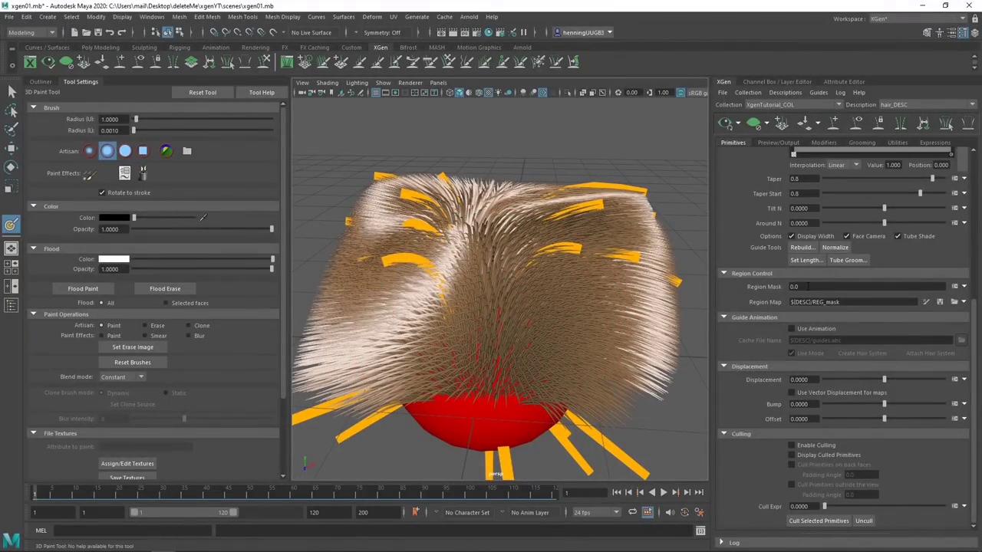
pyautogui.click(802, 287)
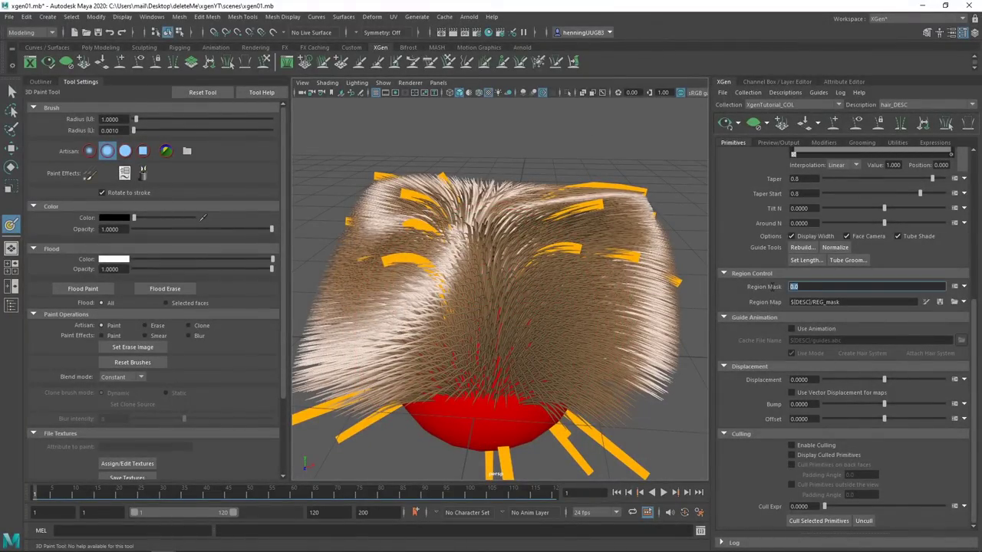
pyautogui.write('1')
pyautogui.press('Return')
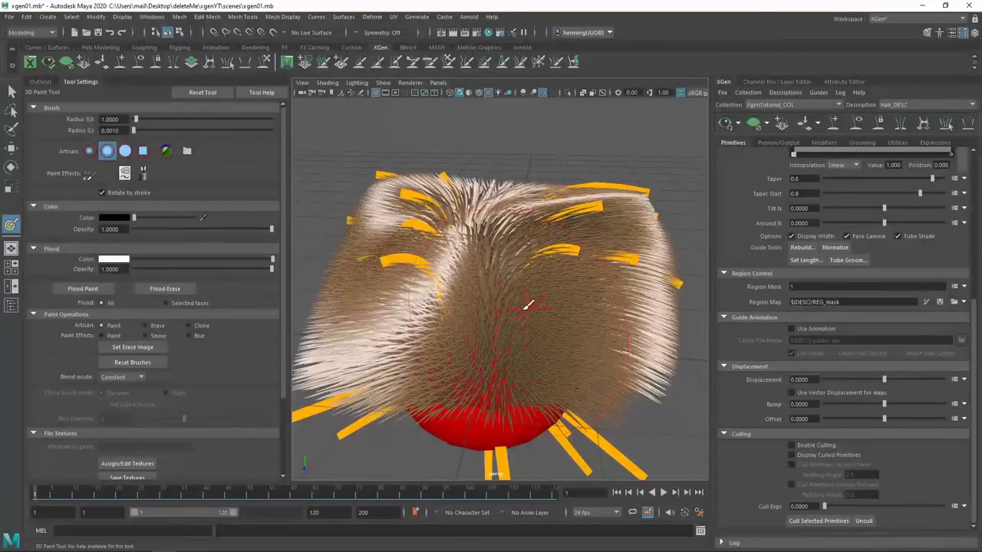
# - Choose the solid brush profile for painting the region map and reduce its upper radius to 0.1570
pyautogui.click(125, 150)
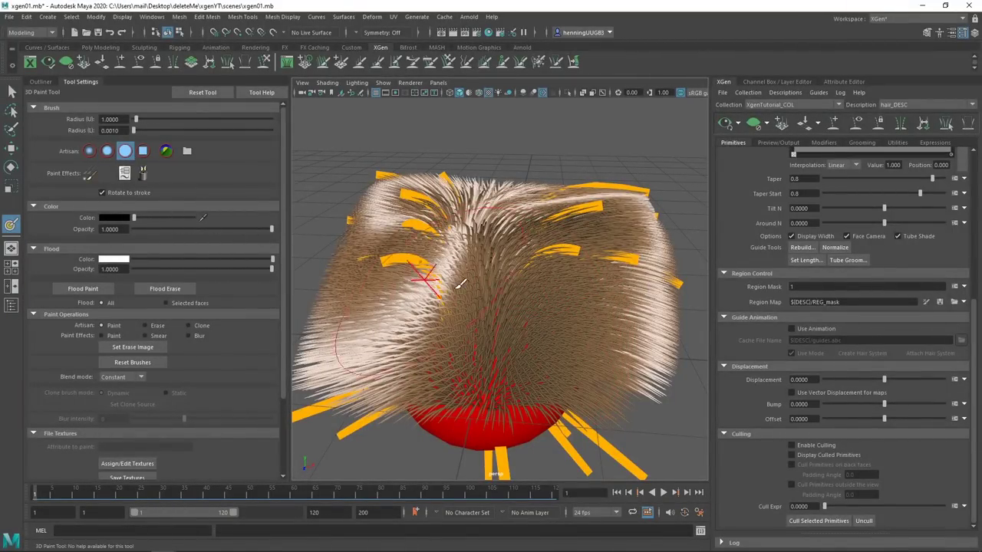
pyautogui.press('b')
pyautogui.moveTo(464, 303); pyautogui.dragTo(398, 310)
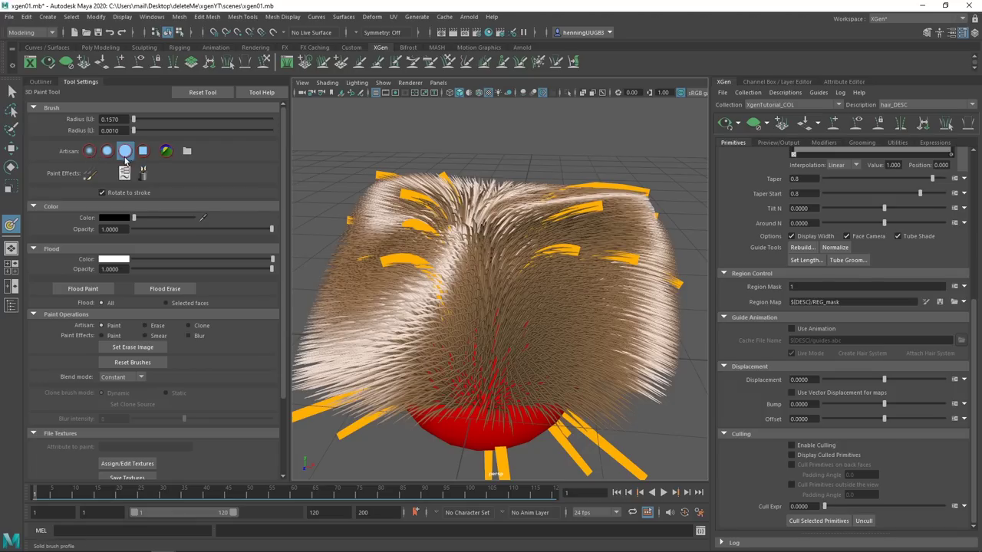
# - Set the paint color to pure green and paint first strokes on the red ball along the hair parting
pyautogui.click(113, 219)
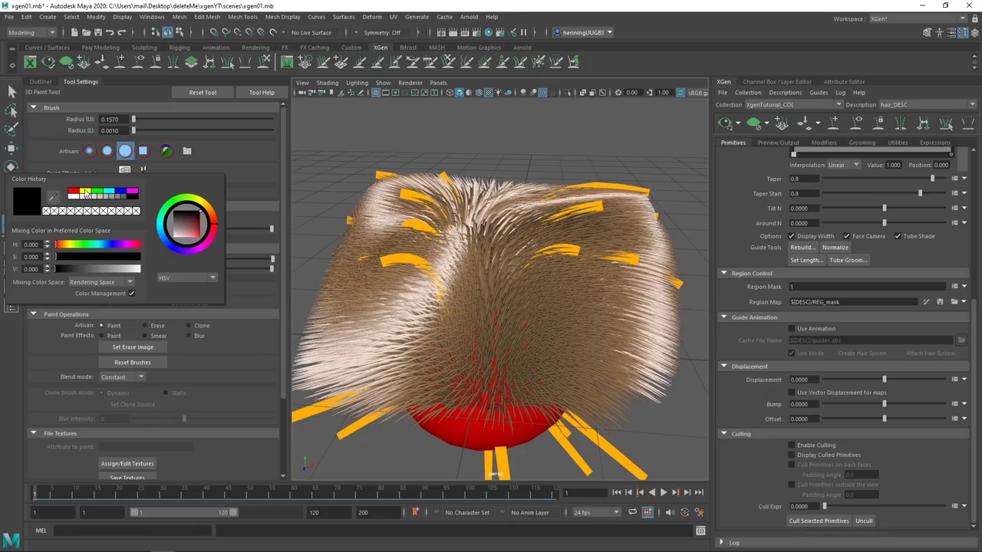
pyautogui.click(97, 193)
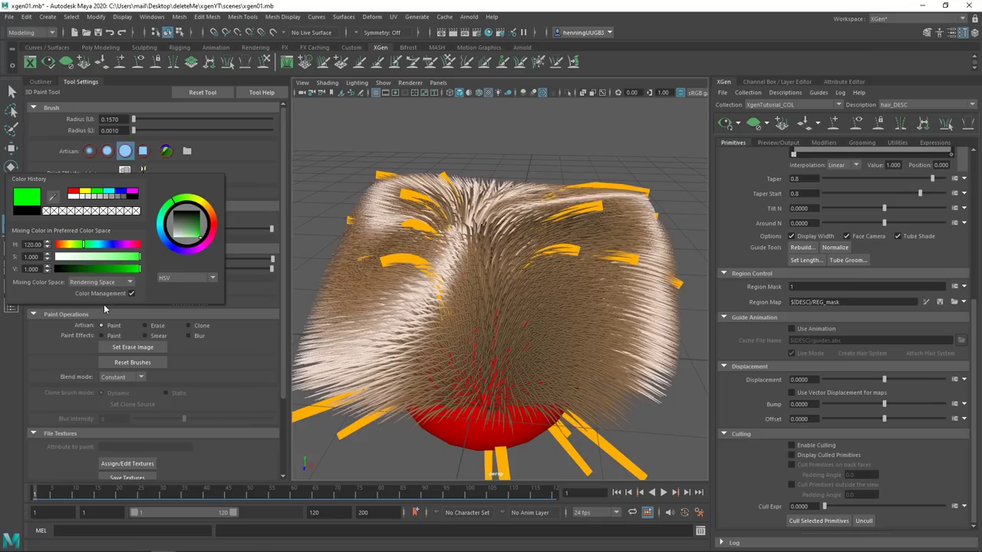
pyautogui.moveTo(502, 404); pyautogui.dragTo(497, 347)
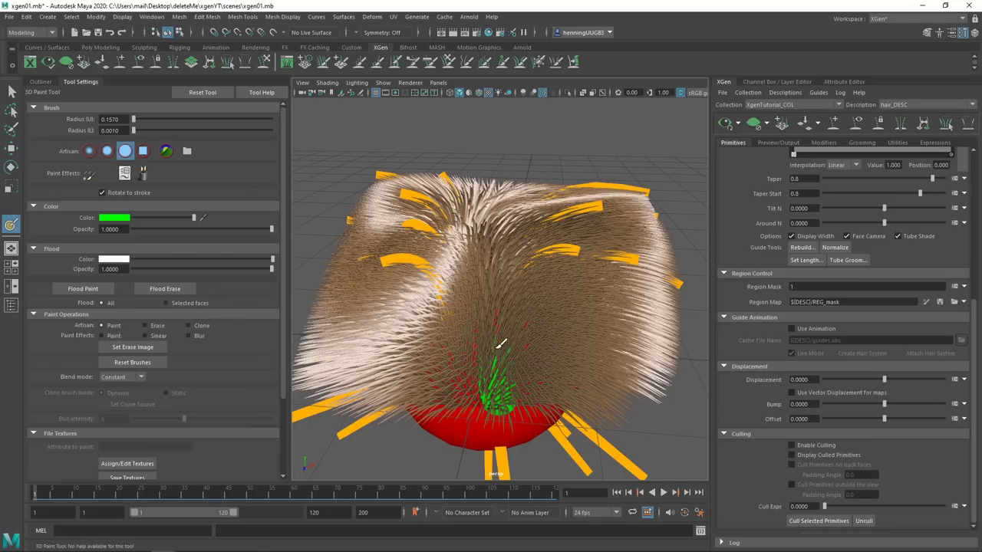
pyautogui.keyDown('alt'); pyautogui.moveTo(534, 245); pyautogui.dragTo(520, 305); pyautogui.keyUp('alt')
pyautogui.moveTo(501, 342); pyautogui.dragTo(499, 362)
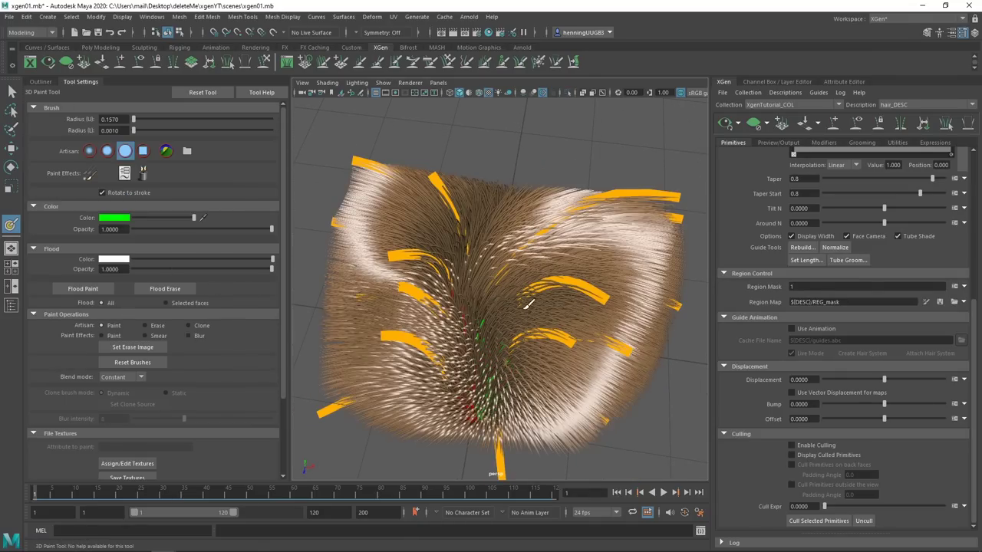
pyautogui.keyDown('alt'); pyautogui.moveTo(527, 304); pyautogui.dragTo(508, 329); pyautogui.keyUp('alt')
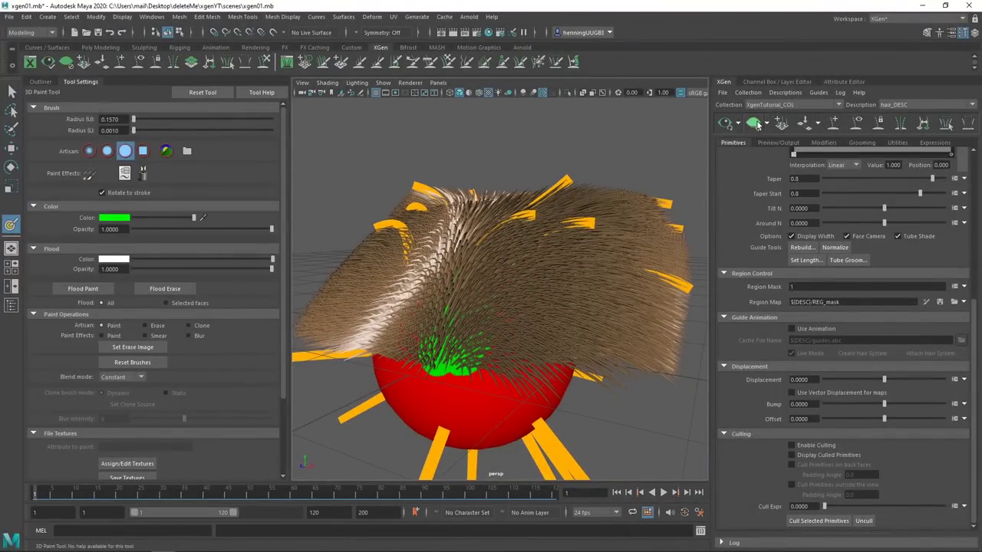
# - Clear the hair preview, paint one whole half of the ball green and save the region map
pyautogui.click(755, 124)
pyautogui.moveTo(471, 329)
pyautogui.mouseDown()
pyautogui.moveTo(471, 395)
pyautogui.moveTo(434, 407)
pyautogui.mouseUp()
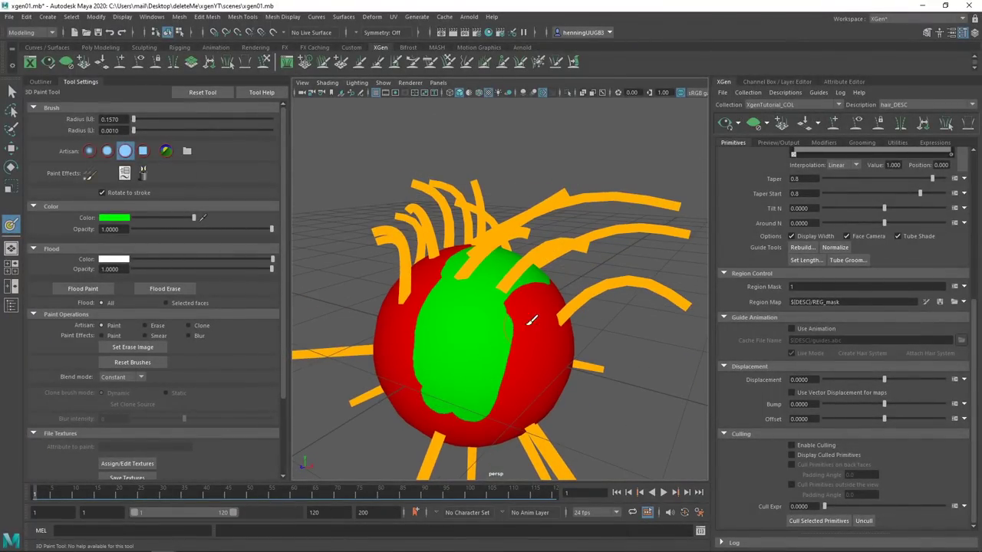
pyautogui.keyDown('alt'); pyautogui.moveTo(530, 321); pyautogui.dragTo(495, 349); pyautogui.keyUp('alt')
pyautogui.moveTo(460, 354)
pyautogui.mouseDown()
pyautogui.moveTo(532, 305)
pyautogui.moveTo(489, 319)
pyautogui.moveTo(456, 365)
pyautogui.mouseUp()
pyautogui.moveTo(527, 325)
pyautogui.keyDown('alt'); pyautogui.mouseDown()
pyautogui.moveTo(491, 319)
pyautogui.moveTo(420, 381)
pyautogui.moveTo(420, 362)
pyautogui.mouseUp(); pyautogui.keyUp('alt')
pyautogui.keyDown('alt'); pyautogui.moveTo(455, 369); pyautogui.dragTo(449, 342); pyautogui.keyUp('alt')
pyautogui.moveTo(481, 349)
pyautogui.mouseDown()
pyautogui.moveTo(487, 310)
pyautogui.moveTo(504, 345)
pyautogui.moveTo(411, 340)
pyautogui.mouseUp()
pyautogui.keyDown('alt'); pyautogui.moveTo(537, 325); pyautogui.dragTo(520, 326); pyautogui.keyUp('alt')
pyautogui.keyDown('alt'); pyautogui.moveTo(466, 342); pyautogui.dragTo(507, 333); pyautogui.keyUp('alt')
pyautogui.moveTo(503, 369)
pyautogui.mouseDown()
pyautogui.moveTo(395, 378)
pyautogui.moveTo(550, 342)
pyautogui.moveTo(521, 402)
pyautogui.mouseUp()
pyautogui.moveTo(503, 387)
pyautogui.keyDown('alt'); pyautogui.mouseDown()
pyautogui.moveTo(533, 374)
pyautogui.moveTo(521, 341)
pyautogui.mouseUp(); pyautogui.keyUp('alt')
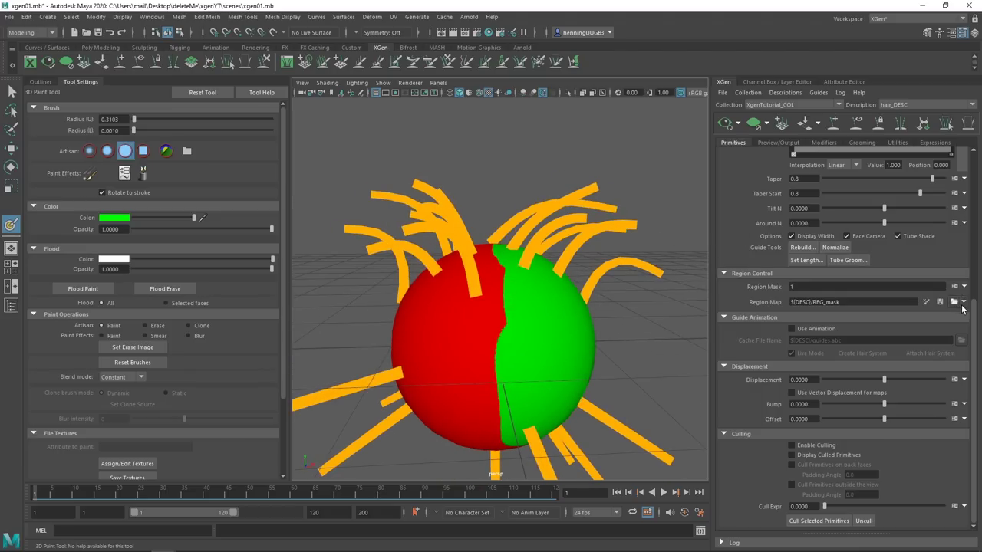
pyautogui.click(940, 302)
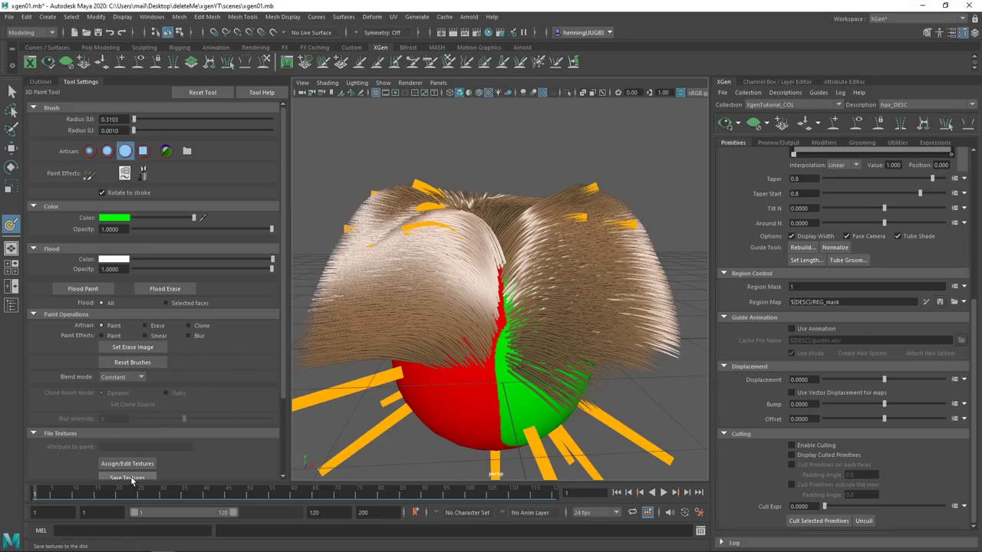
# - Extend the green area along the parting on top with a 0.1740 brush radius, and save the texture and region map
pyautogui.moveTo(475, 337)
pyautogui.keyDown('alt'); pyautogui.mouseDown()
pyautogui.moveTo(542, 341)
pyautogui.moveTo(529, 338)
pyautogui.moveTo(552, 325)
pyautogui.moveTo(549, 295)
pyautogui.moveTo(529, 337)
pyautogui.moveTo(486, 323)
pyautogui.mouseUp(); pyautogui.keyUp('alt')
pyautogui.press('b')
pyautogui.keyDown('alt'); pyautogui.moveTo(487, 323); pyautogui.dragTo(499, 347, button='right'); pyautogui.keyUp('alt')
pyautogui.moveTo(499, 346)
pyautogui.mouseDown()
pyautogui.moveTo(482, 324)
pyautogui.moveTo(494, 271)
pyautogui.mouseUp()
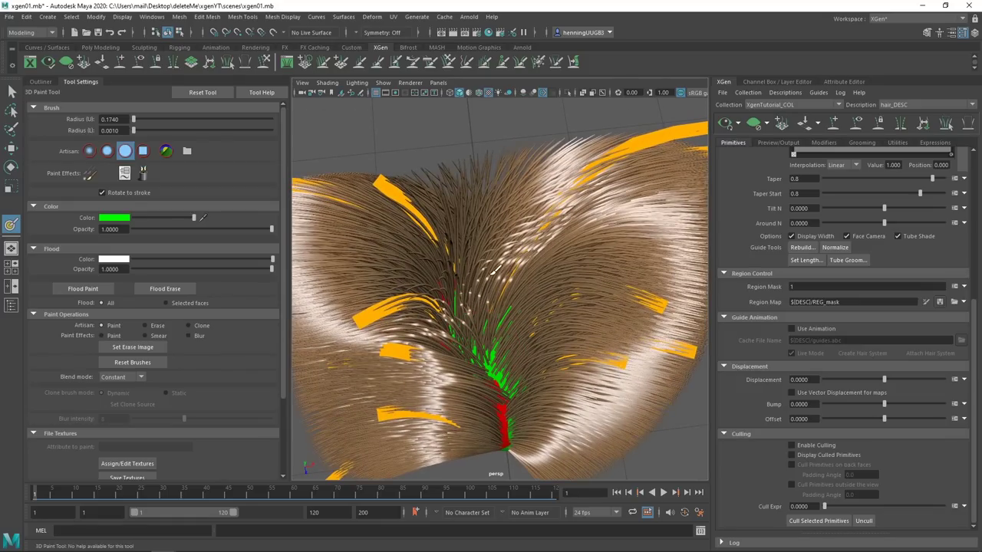
pyautogui.click(156, 477)
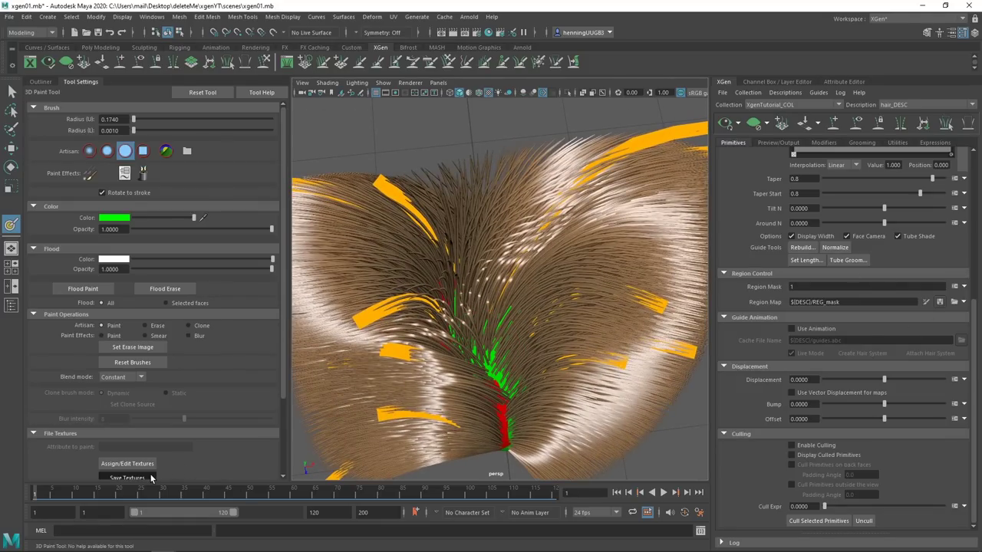
pyautogui.click(941, 303)
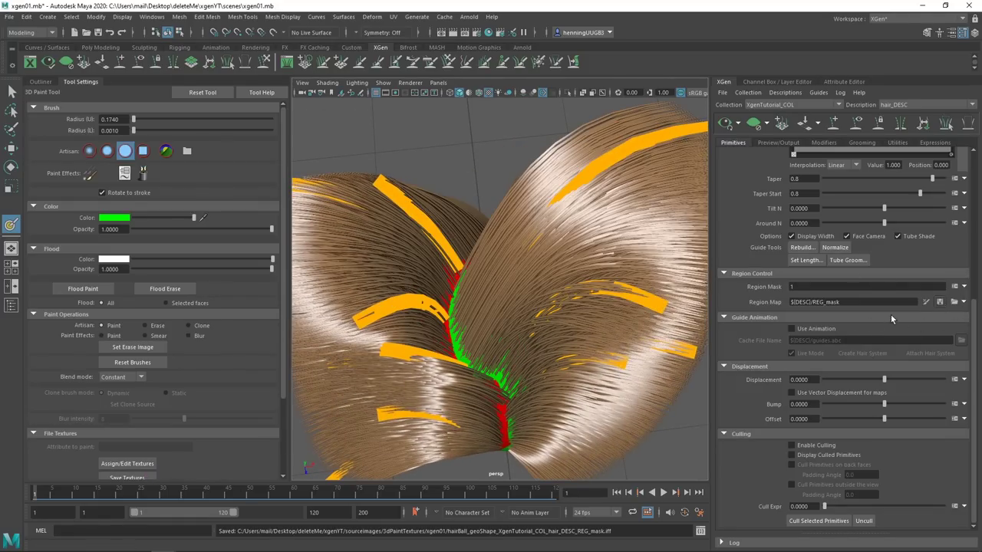
# - Examine the hair parting along the border between the red and green regions from all around the ball
pyautogui.keyDown('alt'); pyautogui.moveTo(501, 337); pyautogui.dragTo(495, 277); pyautogui.keyUp('alt')
pyautogui.keyDown('alt'); pyautogui.moveTo(495, 277); pyautogui.dragTo(485, 274, button='right'); pyautogui.keyUp('alt')
pyautogui.moveTo(485, 274)
pyautogui.keyDown('alt'); pyautogui.mouseDown()
pyautogui.moveTo(499, 312)
pyautogui.moveTo(269, 306)
pyautogui.moveTo(507, 278)
pyautogui.mouseUp(); pyautogui.keyUp('alt')
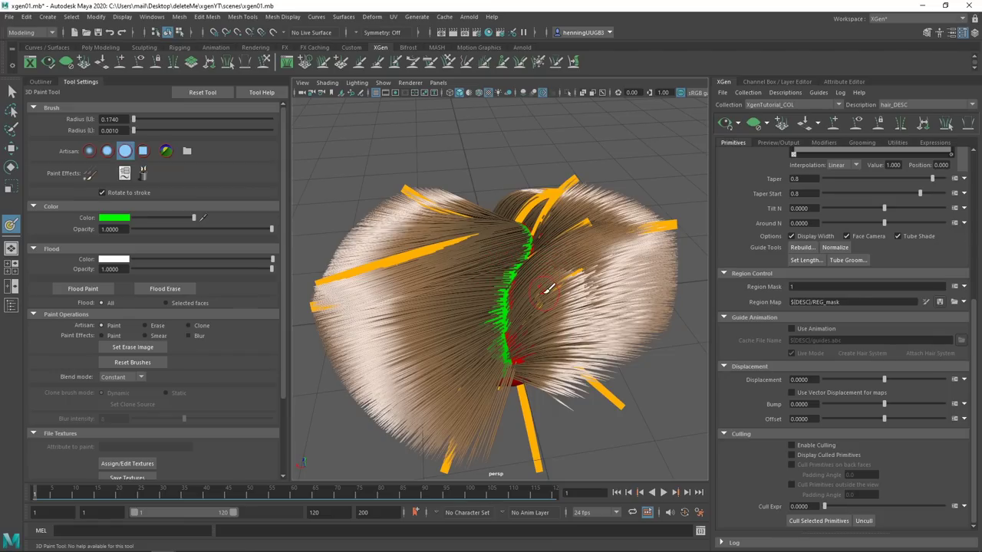
pyautogui.moveTo(536, 274)
pyautogui.keyDown('alt'); pyautogui.mouseDown()
pyautogui.moveTo(542, 246)
pyautogui.moveTo(758, 256)
pyautogui.moveTo(744, 258)
pyautogui.mouseUp(); pyautogui.keyUp('alt')
pyautogui.keyDown('alt'); pyautogui.moveTo(470, 292); pyautogui.dragTo(533, 326, button='right'); pyautogui.keyUp('alt')
pyautogui.scroll(1, 533, 326)
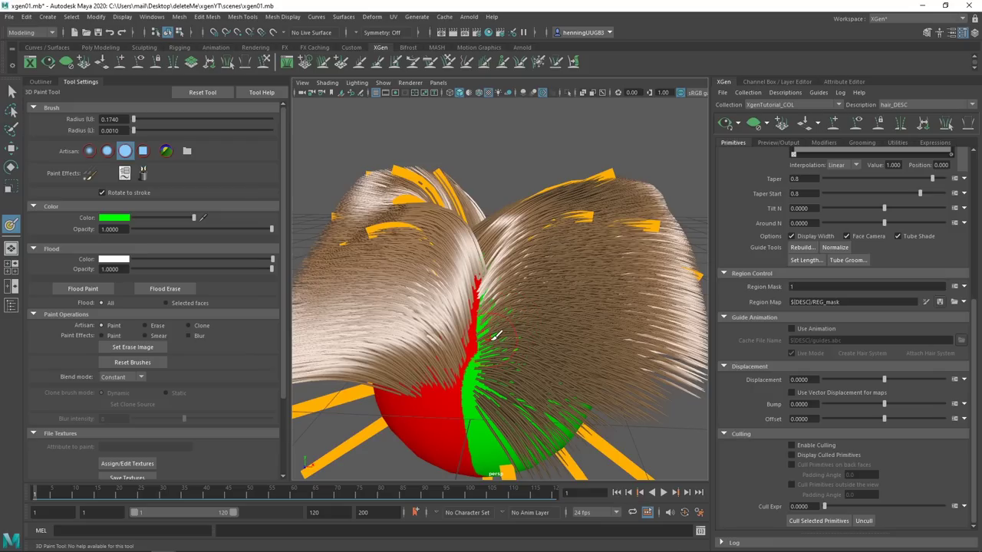
pyautogui.moveTo(462, 353); pyautogui.dragTo(479, 353)
# - Review the ptexBake and XGen error lines about hairBall_geo.ptx in the Script Editor, and close it
pyautogui.click(699, 531)
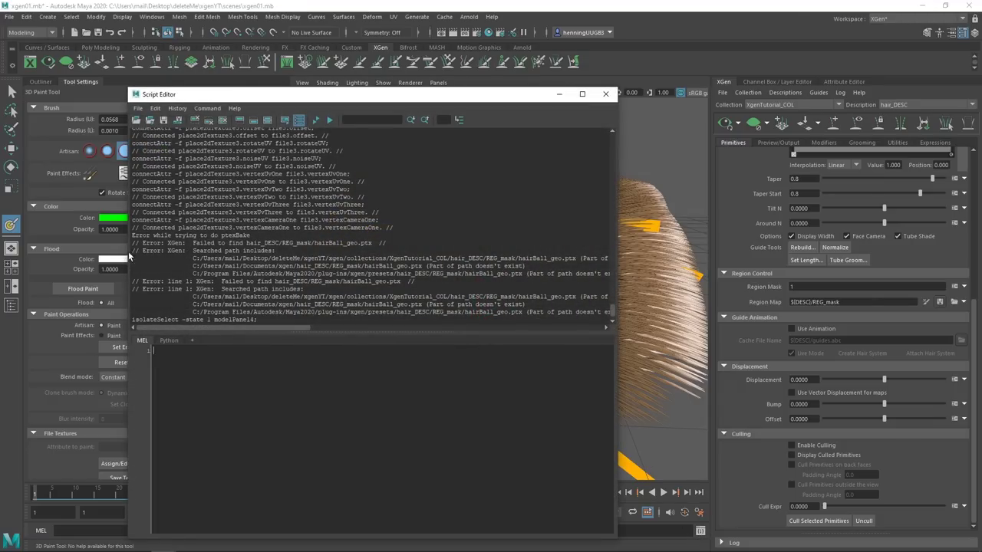
pyautogui.moveTo(135, 250); pyautogui.dragTo(251, 251)
pyautogui.tripleClick(264, 244)
pyautogui.click(359, 244)
pyautogui.moveTo(391, 244); pyautogui.dragTo(129, 234)
pyautogui.click(438, 224)
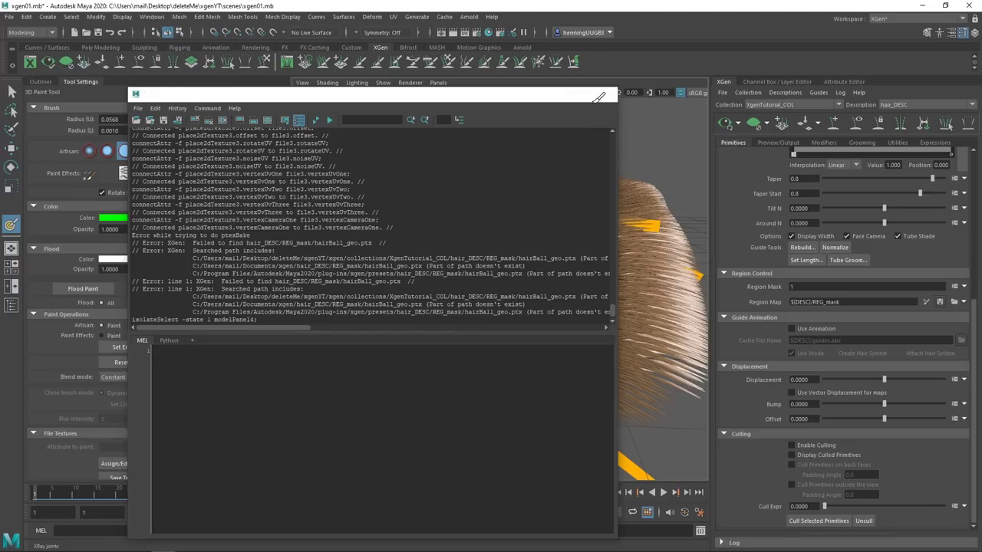
pyautogui.click(605, 93)
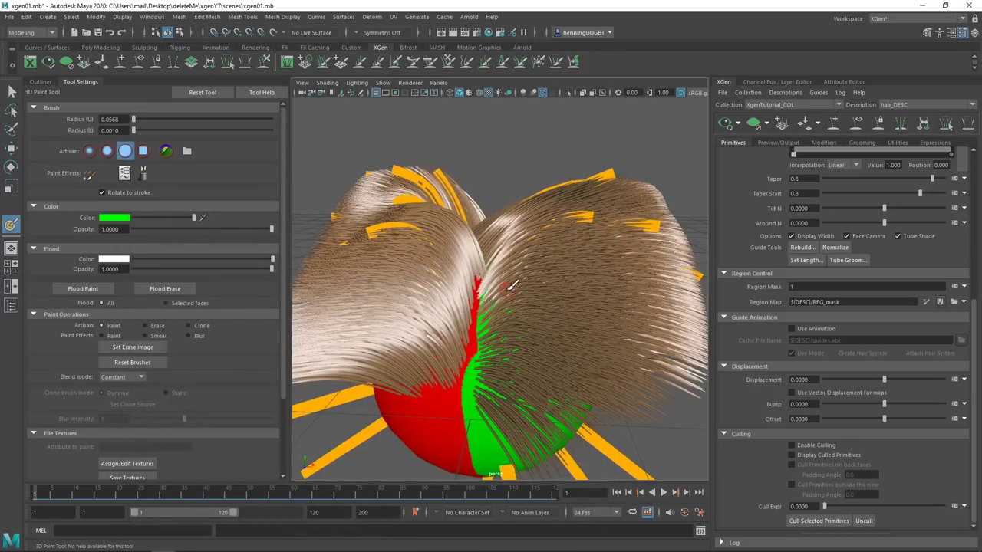
# - Switch to File Explorer to view the contents of the Documents > maya > 2020 folder
pyautogui.keyDown('alt'); pyautogui.moveTo(512, 285); pyautogui.dragTo(464, 273); pyautogui.keyUp('alt')
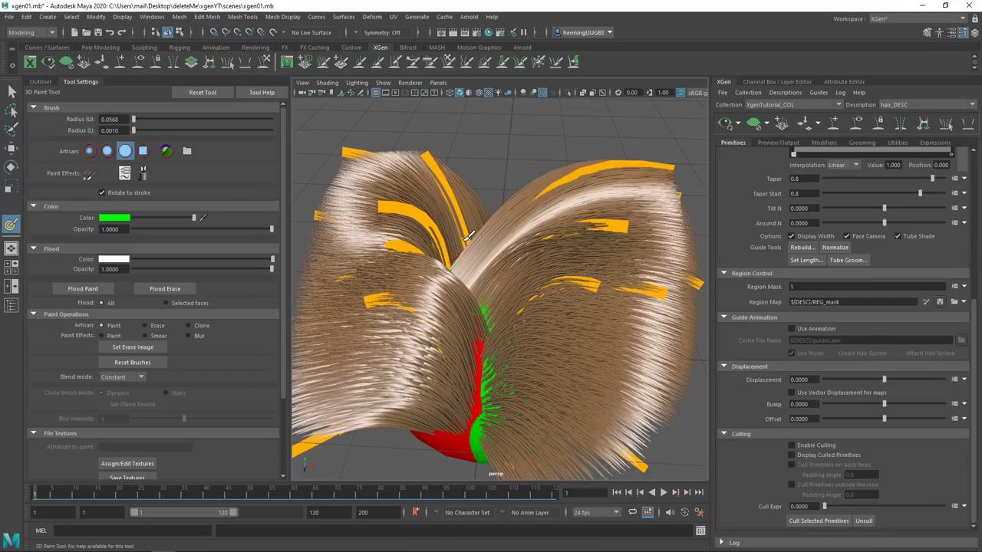
pyautogui.hotkey('alt', 'Tab')
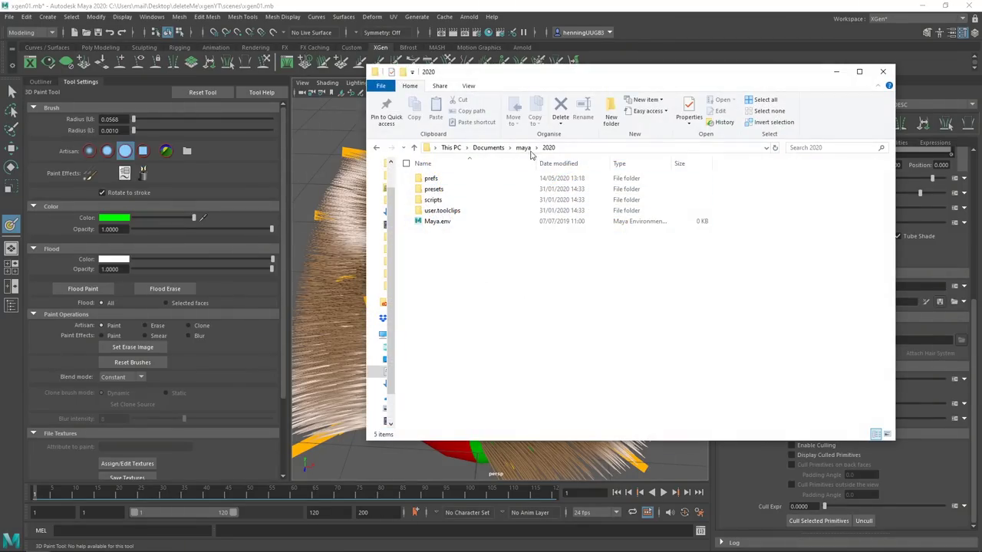
pyautogui.click(452, 181)
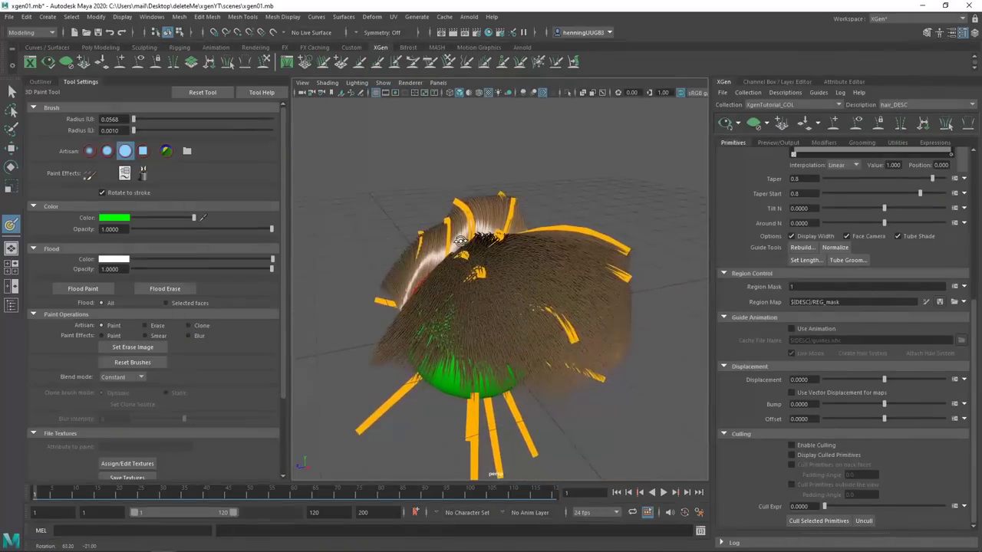
# - Leave the paint tool for the Move tool and add a Clumping modifier to the hair description
pyautogui.moveTo(537, 237)
pyautogui.keyDown('alt'); pyautogui.mouseDown()
pyautogui.moveTo(597, 238)
pyautogui.moveTo(575, 232)
pyautogui.mouseUp(); pyautogui.keyUp('alt')
pyautogui.press('w')
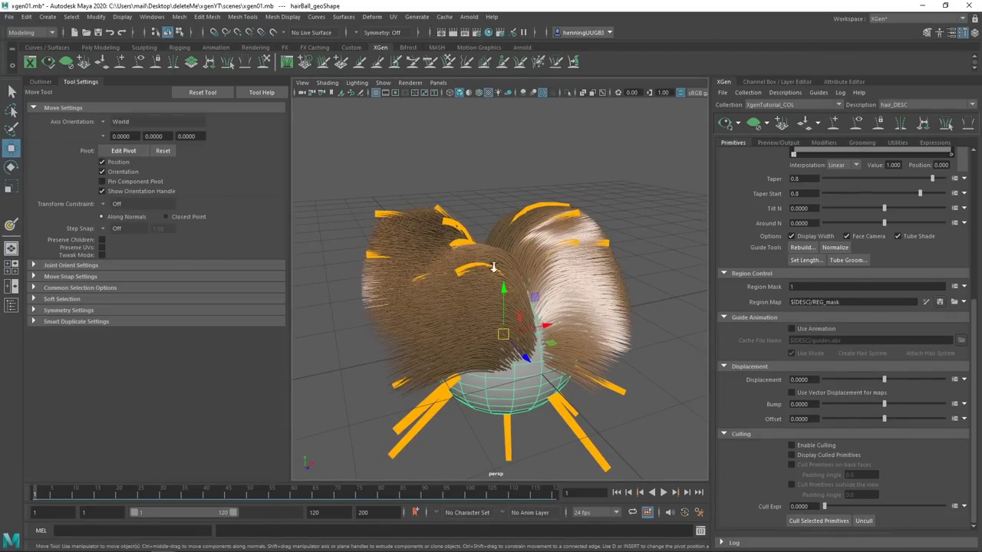
pyautogui.moveTo(495, 268)
pyautogui.keyDown('alt'); pyautogui.mouseDown()
pyautogui.moveTo(513, 277)
pyautogui.moveTo(453, 265)
pyautogui.moveTo(420, 274)
pyautogui.moveTo(658, 270)
pyautogui.moveTo(672, 236)
pyautogui.mouseUp(); pyautogui.keyUp('alt')
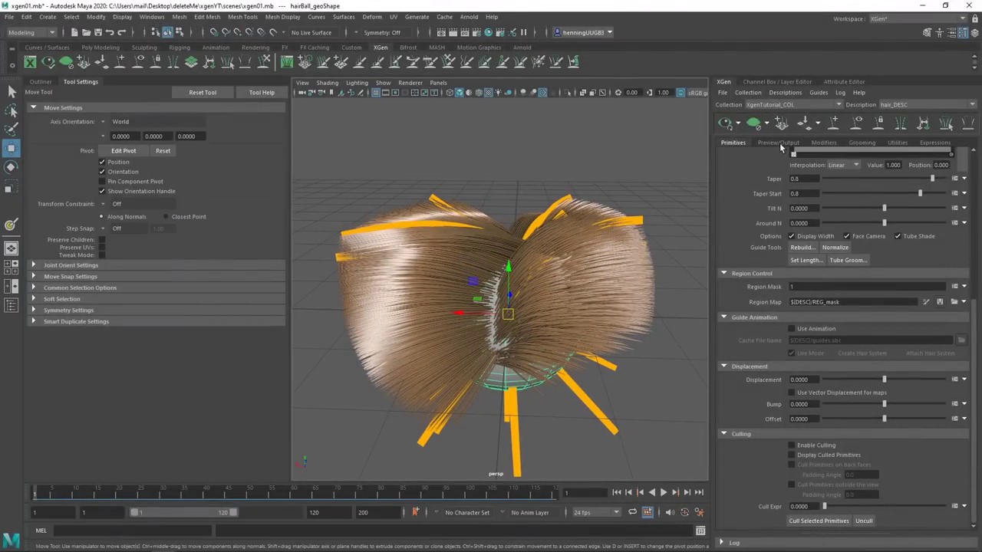
pyautogui.click(823, 142)
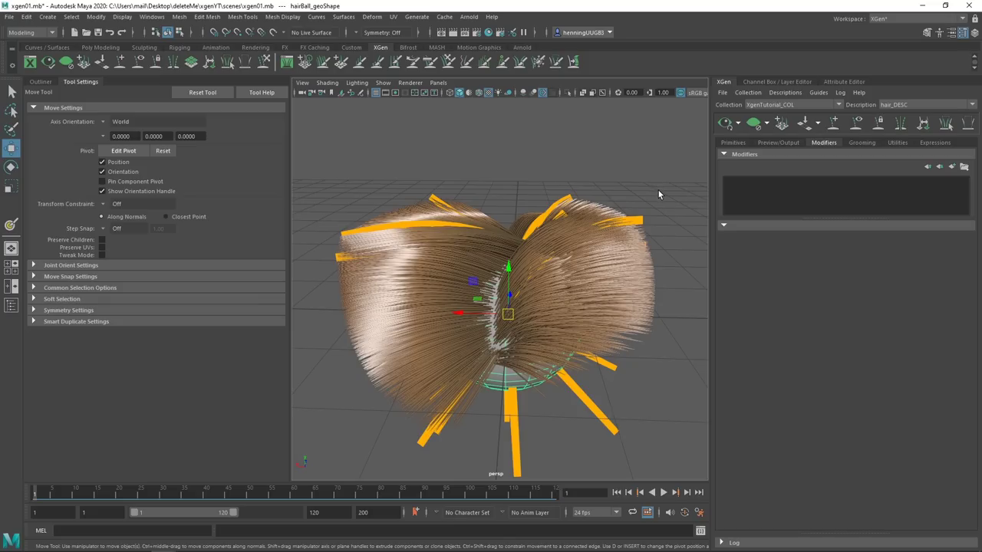
pyautogui.click(951, 169)
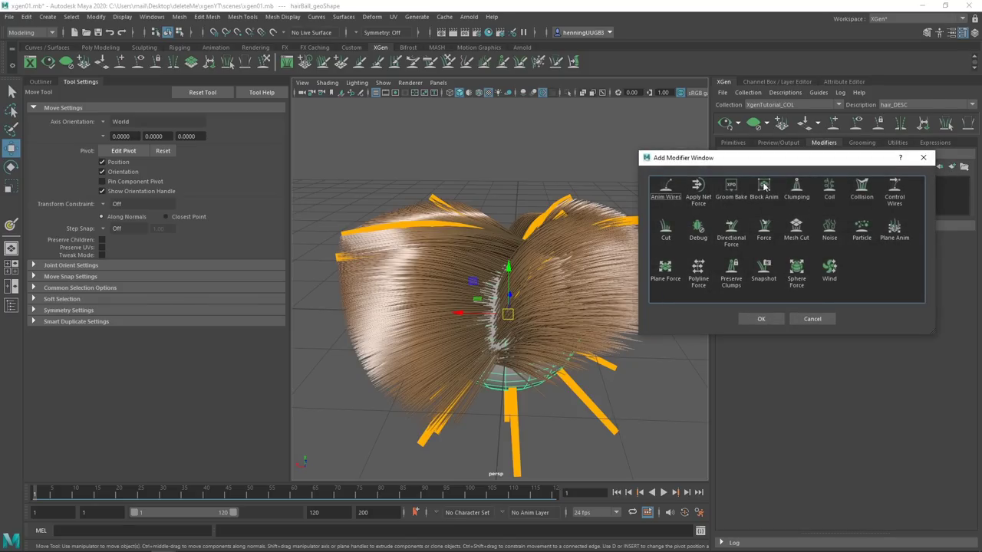
pyautogui.click(793, 189)
pyautogui.click(762, 319)
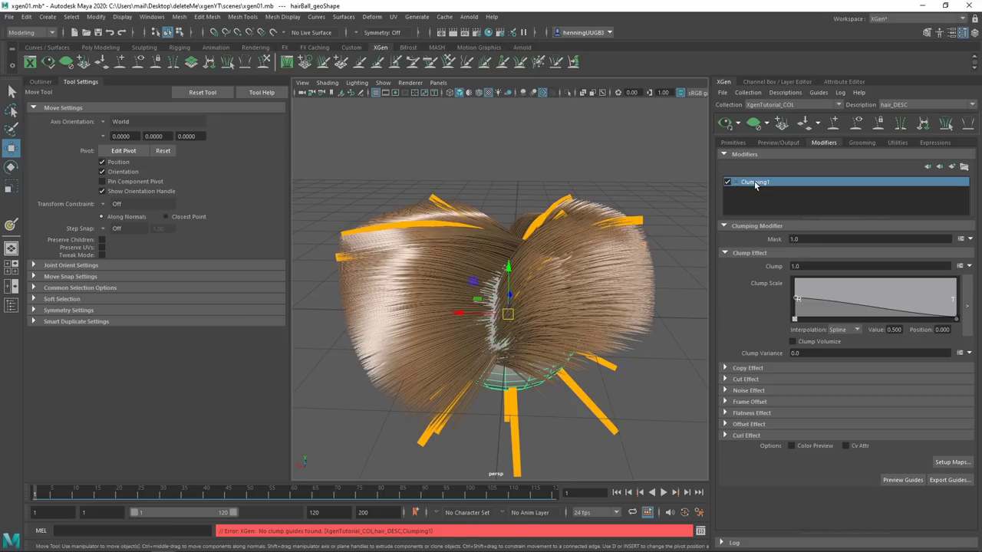
# - Open the Clumping1 map setup and generate clump points on the ball with density 1.0
pyautogui.keyDown('alt'); pyautogui.moveTo(548, 282); pyautogui.dragTo(561, 298); pyautogui.keyUp('alt')
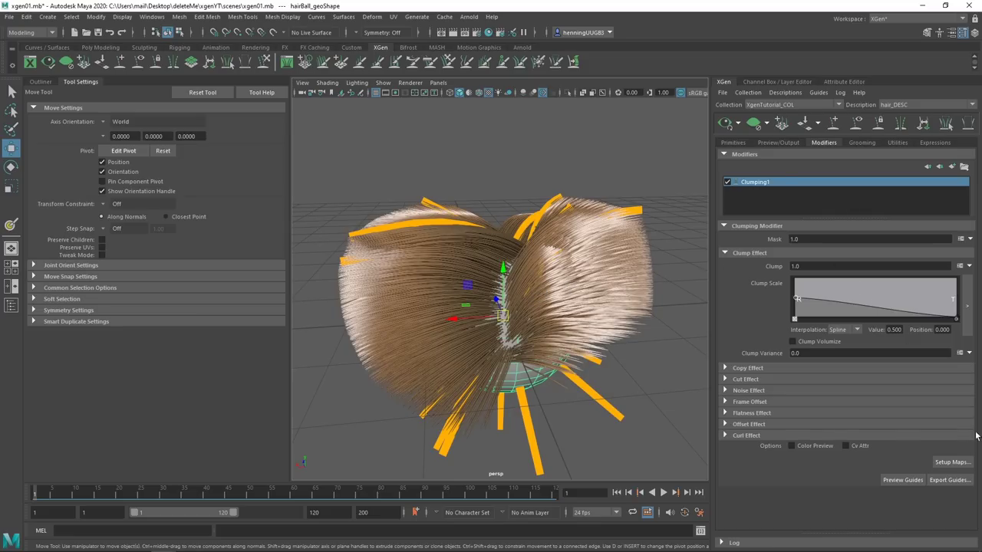
pyautogui.click(952, 461)
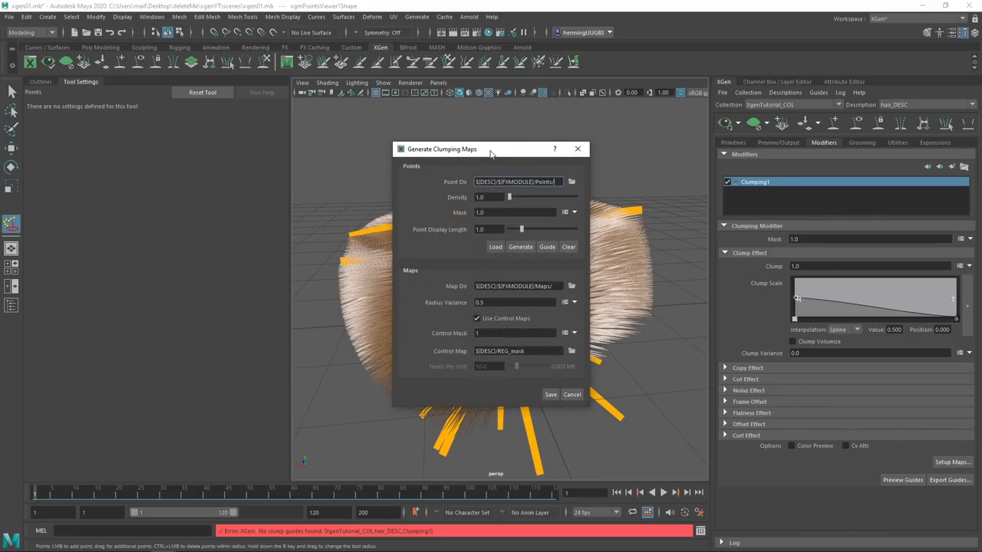
pyautogui.moveTo(491, 154); pyautogui.dragTo(526, 162)
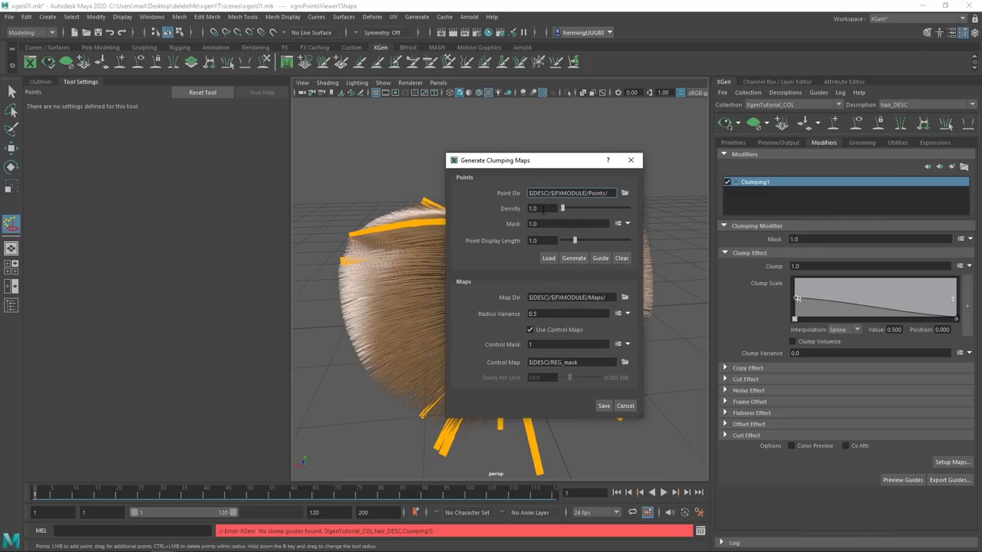
pyautogui.moveTo(545, 167); pyautogui.dragTo(646, 163)
pyautogui.click(675, 254)
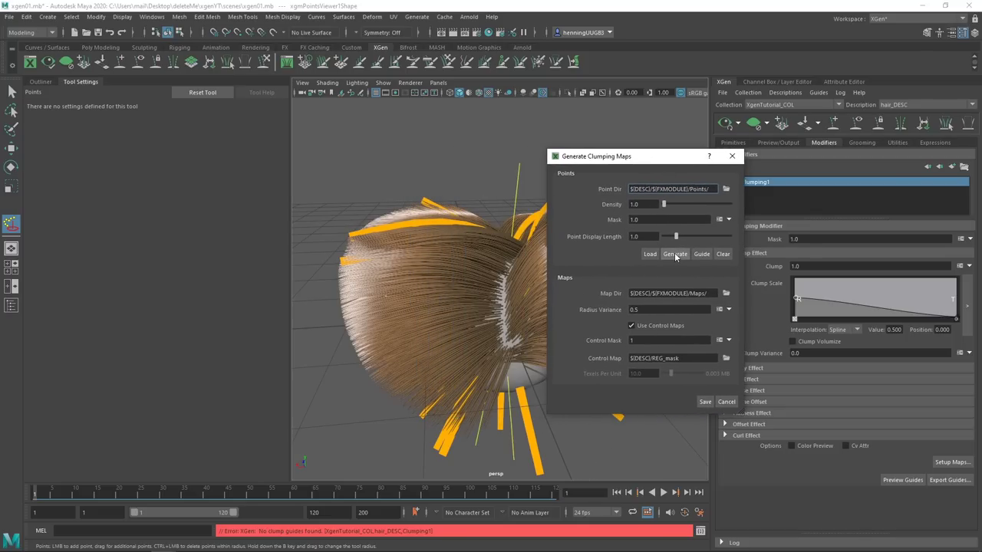
pyautogui.moveTo(486, 295)
pyautogui.keyDown('alt'); pyautogui.mouseDown()
pyautogui.moveTo(531, 298)
pyautogui.moveTo(483, 293)
pyautogui.mouseUp(); pyautogui.keyUp('alt')
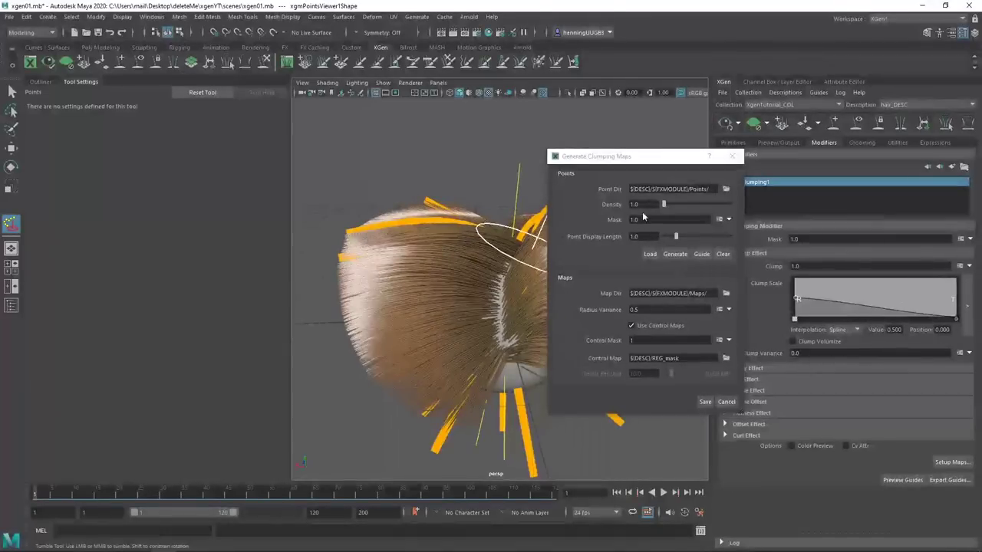
pyautogui.moveTo(630, 160); pyautogui.dragTo(721, 172)
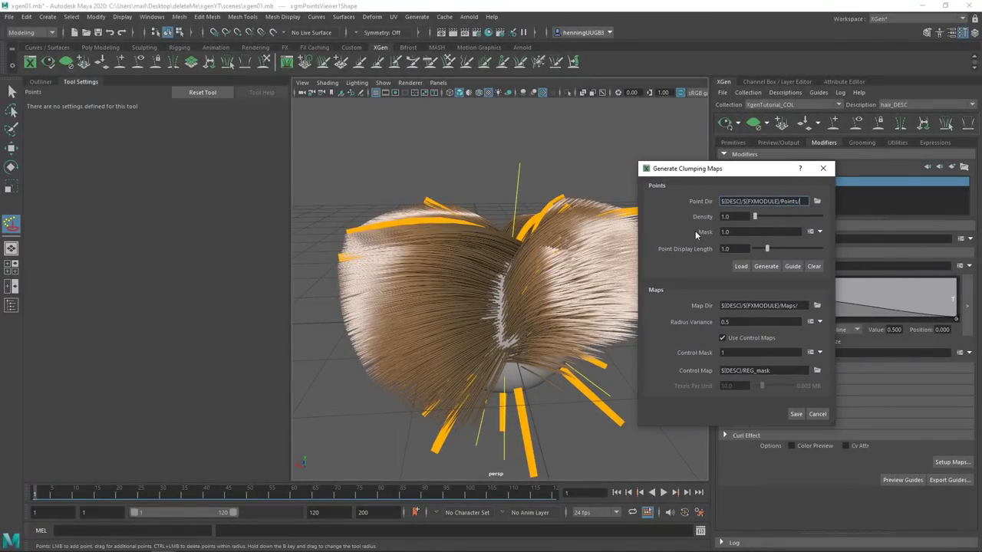
pyautogui.keyDown('alt'); pyautogui.moveTo(552, 224); pyautogui.dragTo(512, 232); pyautogui.keyUp('alt')
pyautogui.keyDown('alt'); pyautogui.moveTo(497, 268); pyautogui.dragTo(520, 310); pyautogui.keyUp('alt')
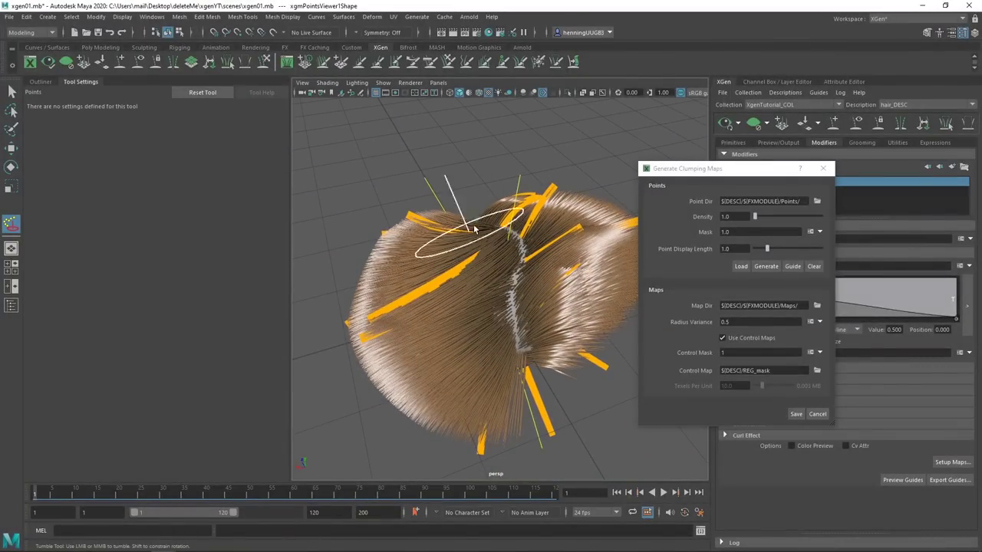
# - Save the clumping maps and hide the XGen guides to show only the clumped hair
pyautogui.click(797, 416)
pyautogui.keyDown('alt'); pyautogui.moveTo(537, 260); pyautogui.dragTo(684, 283); pyautogui.keyUp('alt')
pyautogui.keyDown('alt'); pyautogui.moveTo(542, 262); pyautogui.dragTo(573, 261); pyautogui.keyUp('alt')
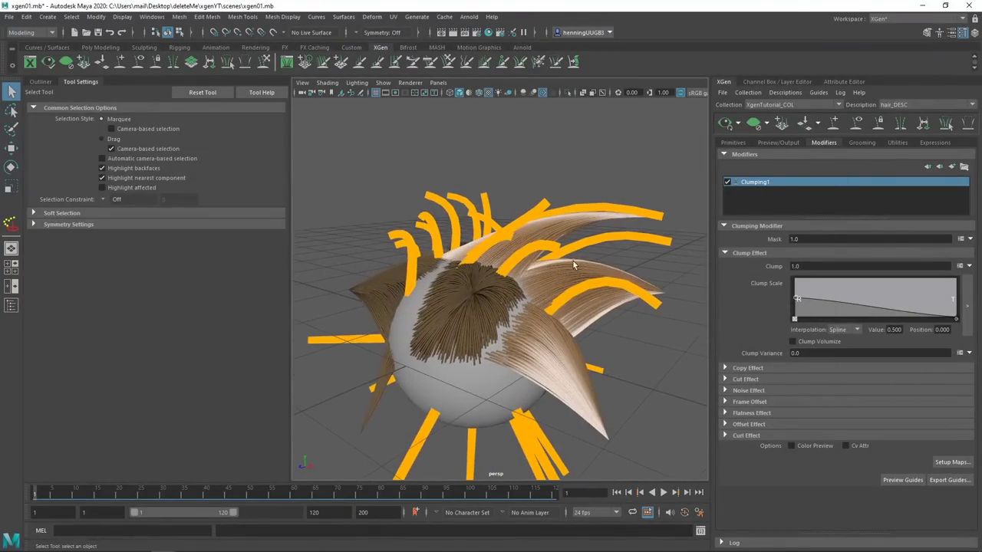
pyautogui.click(856, 127)
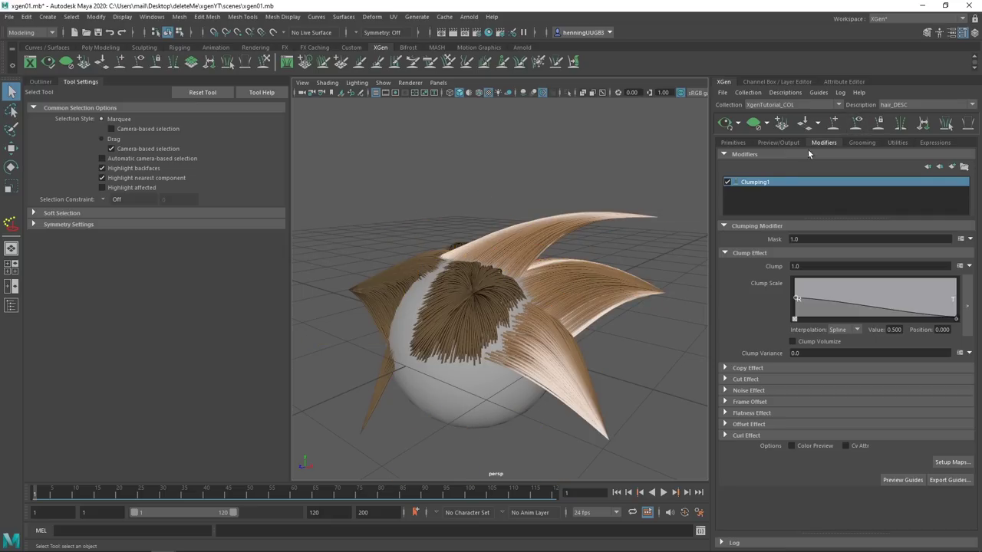
pyautogui.keyDown('alt'); pyautogui.moveTo(611, 281); pyautogui.dragTo(537, 276); pyautogui.keyUp('alt')
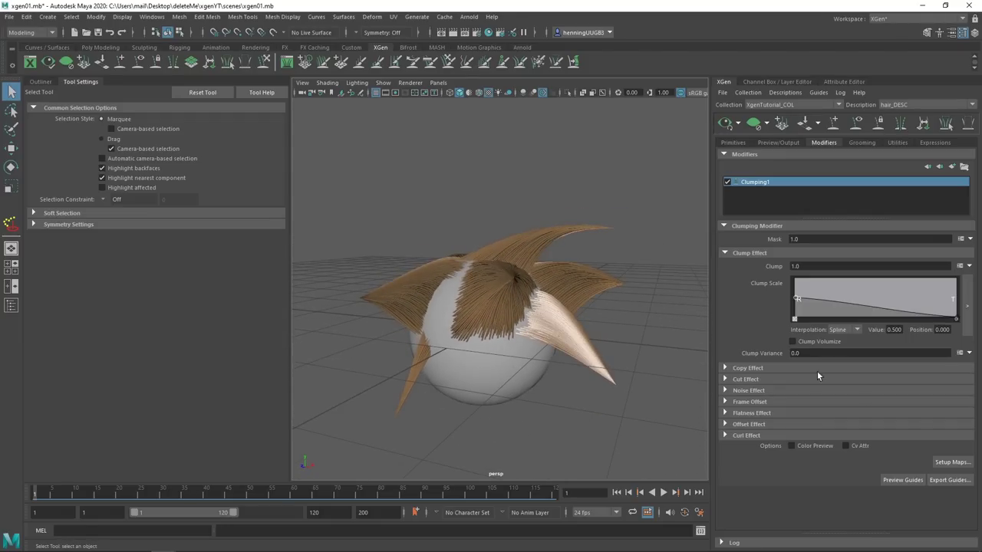
# - Display the guides, make them the clump points in the Clumping1 map setup, save the maps and inspect the clumps
pyautogui.click(951, 462)
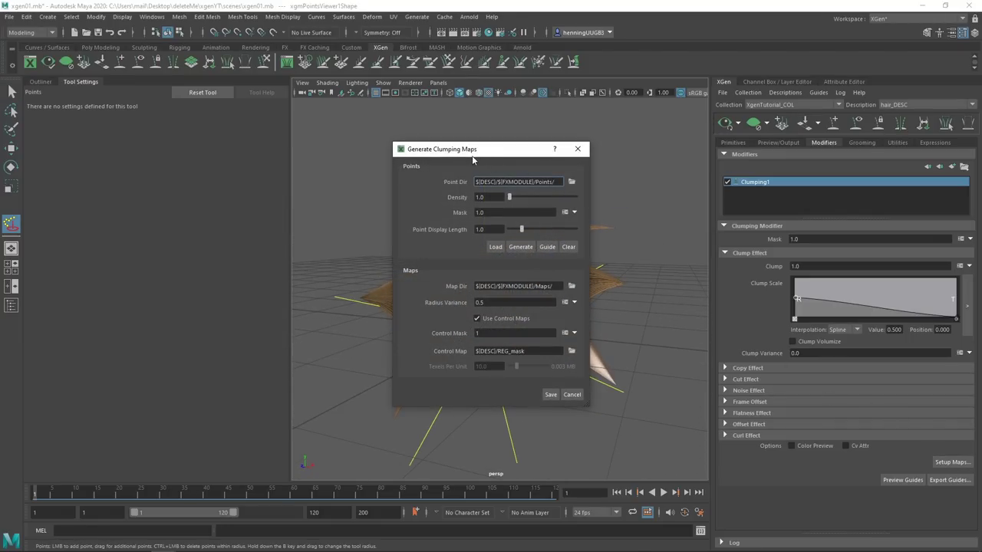
pyautogui.moveTo(461, 149); pyautogui.dragTo(652, 187)
pyautogui.press('Tab')
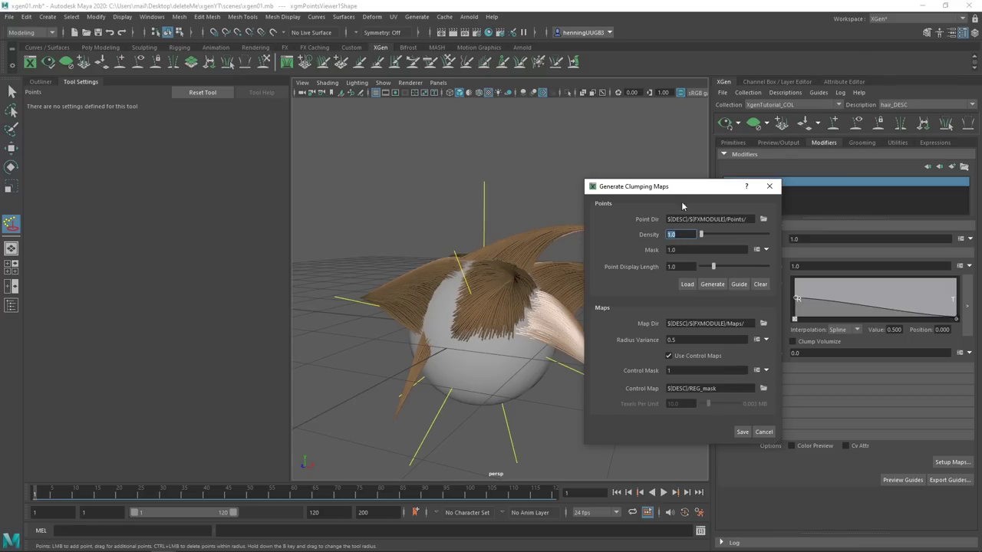
pyautogui.click(856, 123)
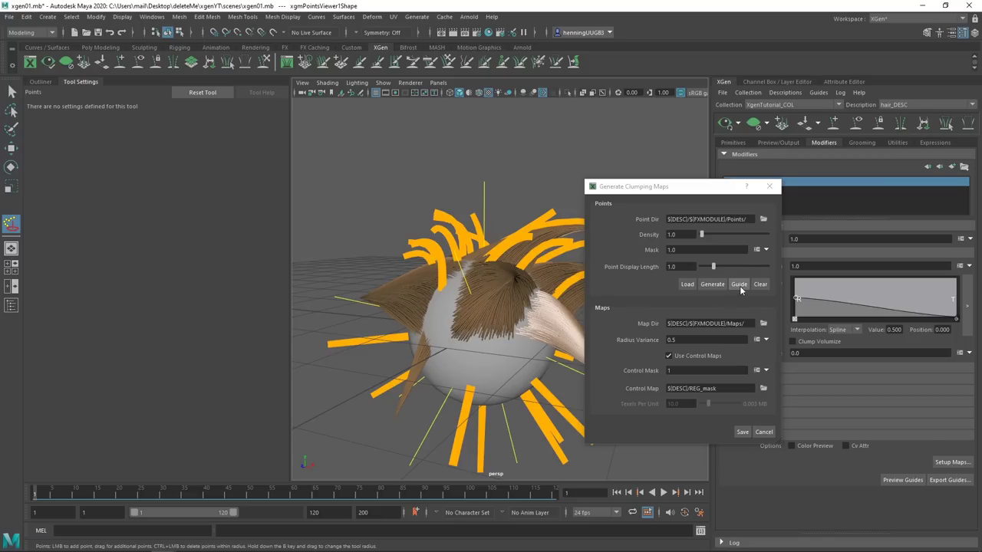
pyautogui.click(739, 284)
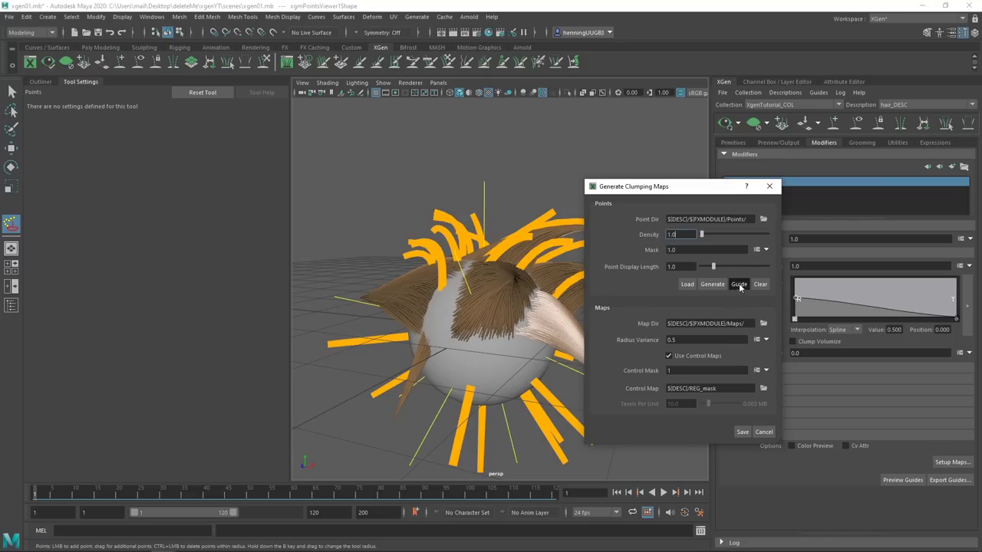
pyautogui.click(742, 433)
pyautogui.keyDown('alt'); pyautogui.moveTo(581, 361); pyautogui.dragTo(472, 279); pyautogui.keyUp('alt')
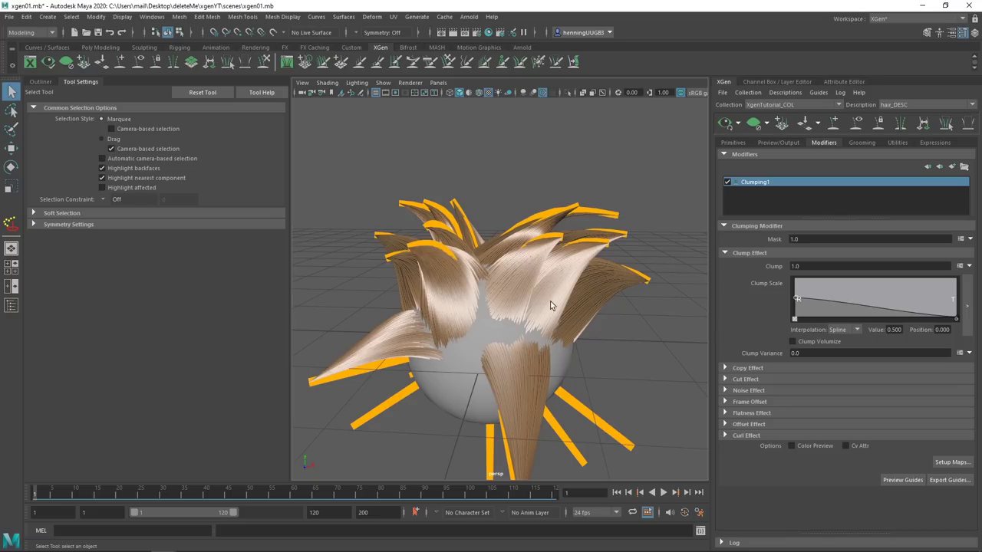
pyautogui.keyDown('alt'); pyautogui.moveTo(550, 306); pyautogui.dragTo(597, 307); pyautogui.keyUp('alt')
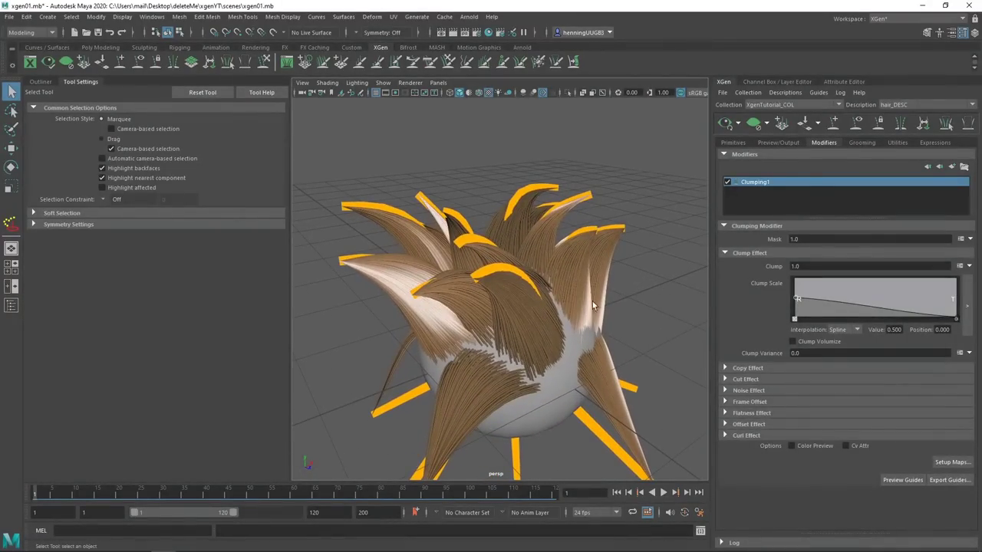
# - Regenerate Clumping1's clump points at density 20, save the maps and hide the guides
pyautogui.click(954, 463)
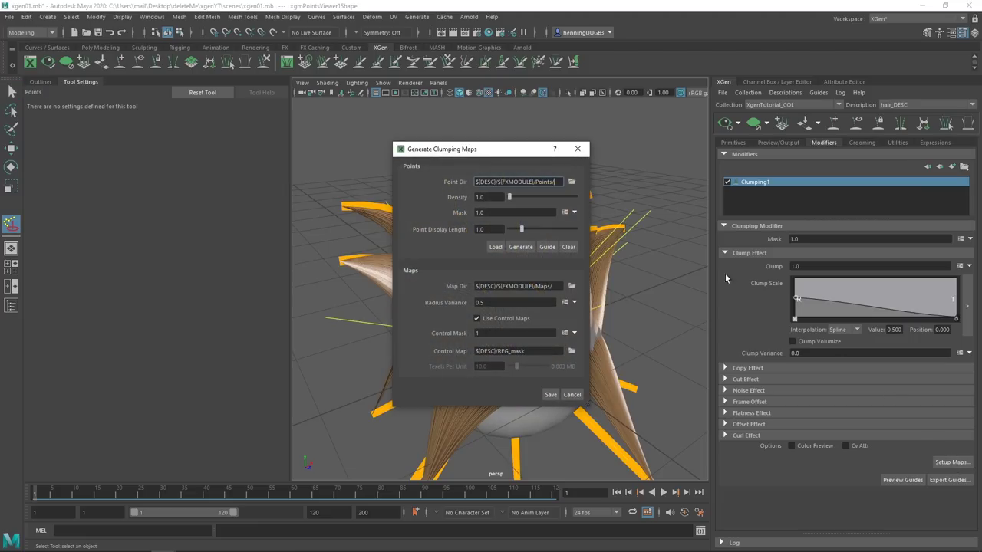
pyautogui.moveTo(486, 149); pyautogui.dragTo(223, 191)
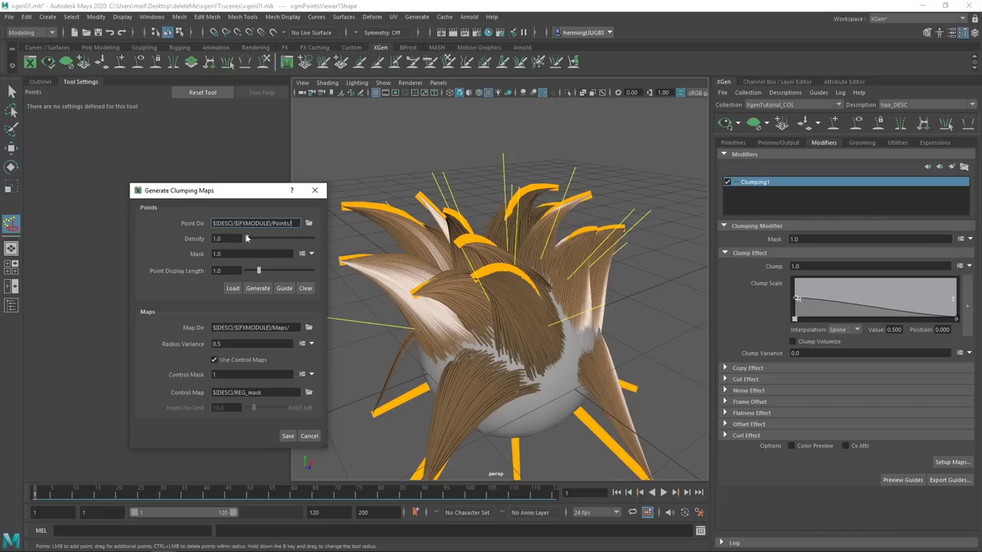
pyautogui.press('Tab')
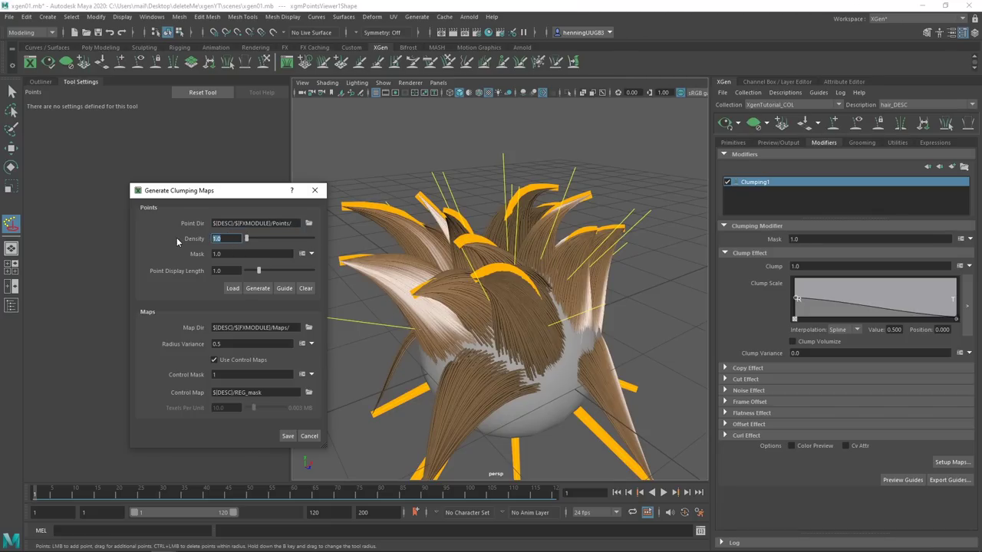
pyautogui.write('20')
pyautogui.click(259, 289)
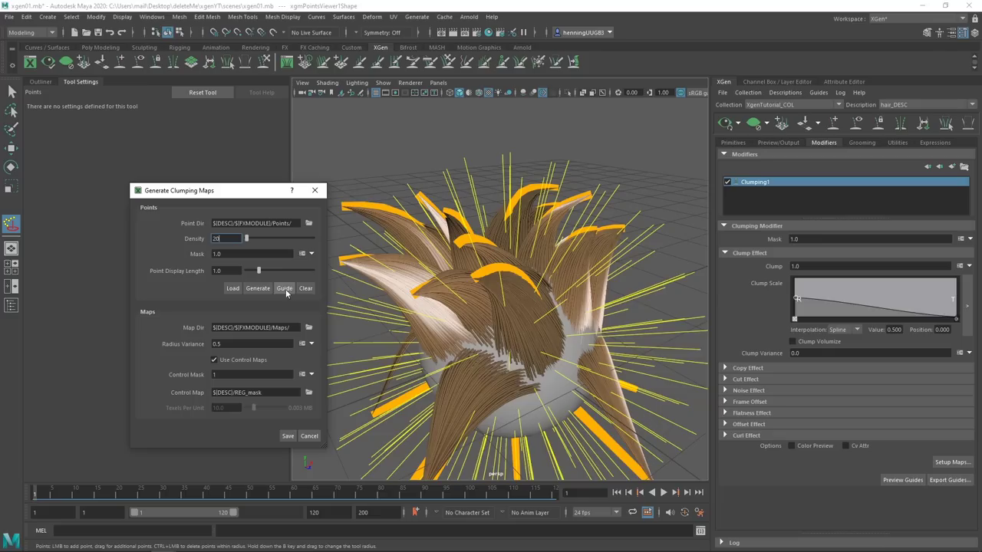
pyautogui.click(288, 436)
pyautogui.keyDown('alt'); pyautogui.moveTo(495, 320); pyautogui.dragTo(503, 289); pyautogui.keyUp('alt')
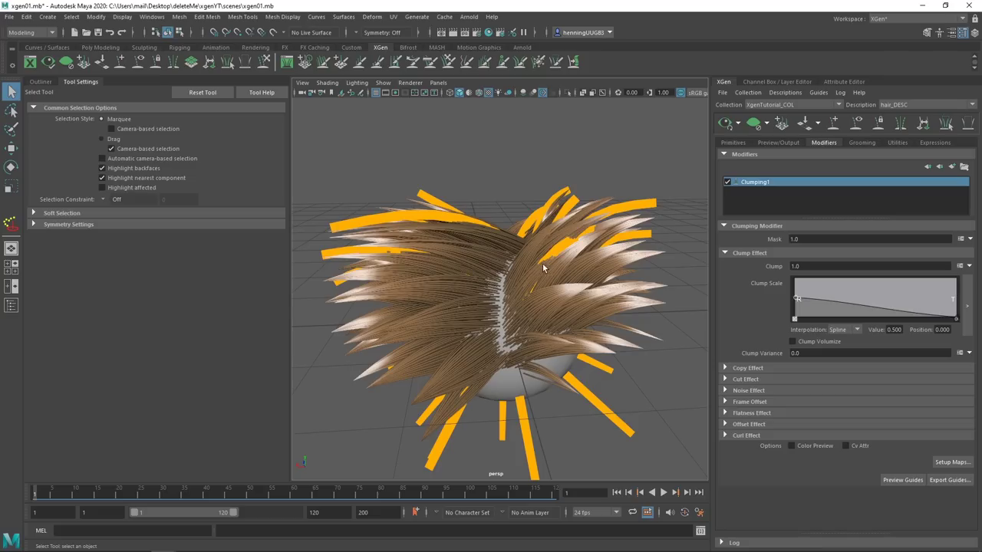
pyautogui.keyDown('alt'); pyautogui.moveTo(523, 295); pyautogui.dragTo(460, 253); pyautogui.keyUp('alt')
pyautogui.click(857, 123)
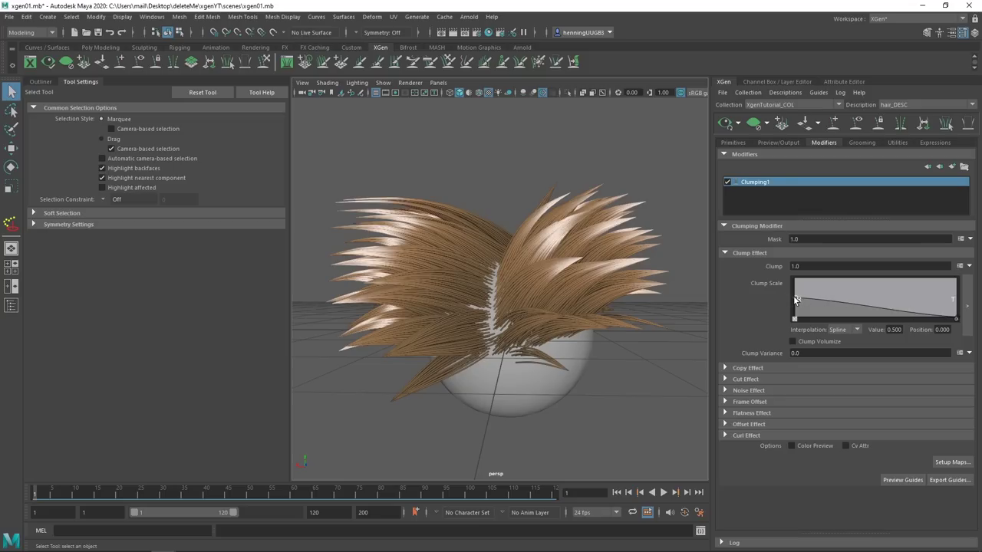
# - Try raising the tip end of the Clump Scale ramp to 0.039 and return it to 0
pyautogui.moveTo(795, 297)
pyautogui.mouseDown()
pyautogui.moveTo(794, 270)
pyautogui.moveTo(791, 300)
pyautogui.mouseUp()
pyautogui.moveTo(956, 316)
pyautogui.mouseDown()
pyautogui.moveTo(958, 299)
pyautogui.moveTo(958, 316)
pyautogui.mouseUp()
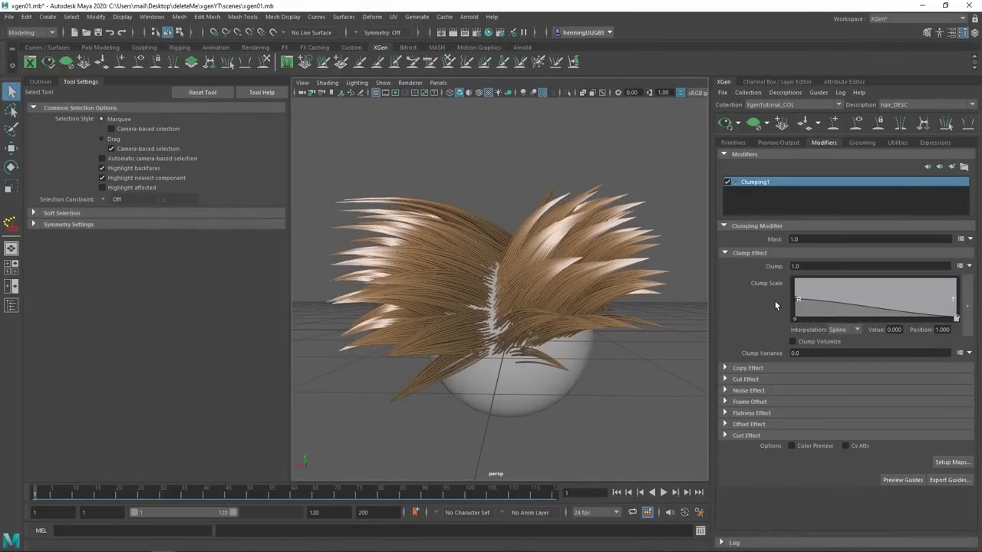
pyautogui.click(960, 311)
pyautogui.moveTo(957, 315); pyautogui.dragTo(958, 317)
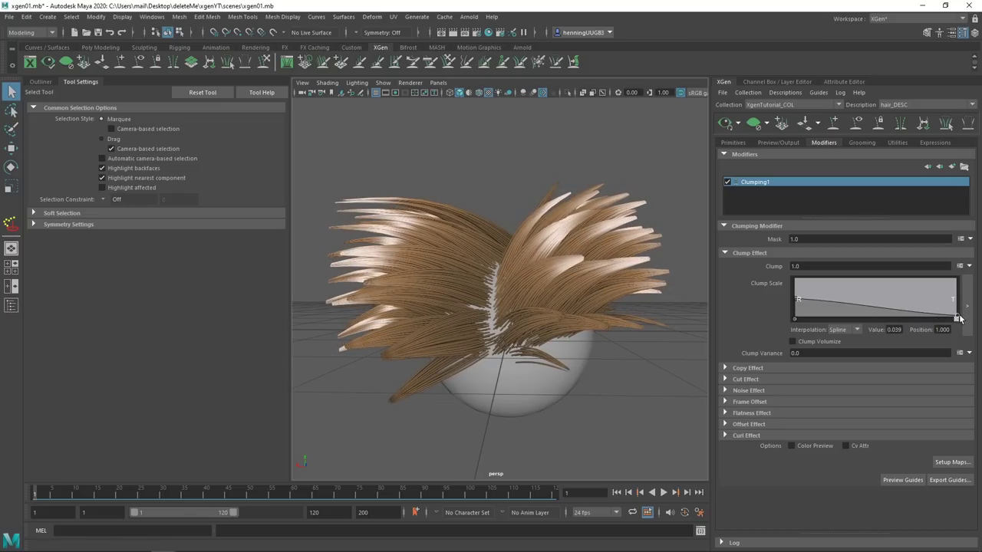
pyautogui.scroll(3, 590, 314)
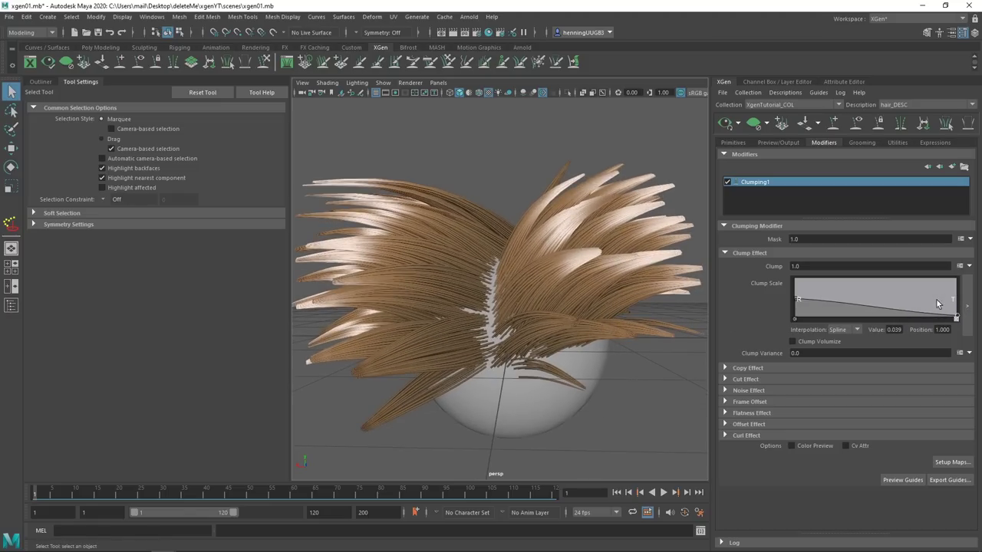
pyautogui.moveTo(957, 316); pyautogui.dragTo(957, 322)
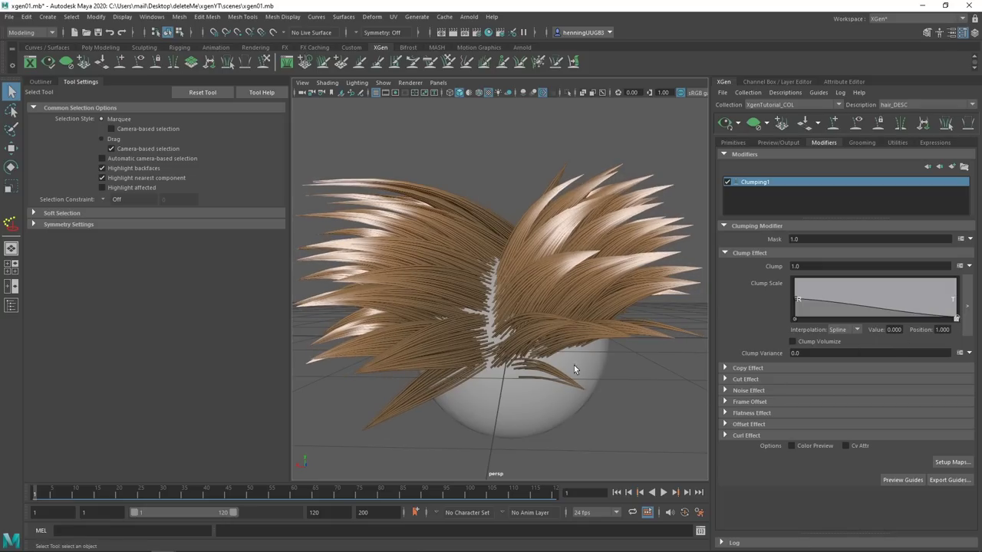
pyautogui.keyDown('alt'); pyautogui.moveTo(617, 311); pyautogui.dragTo(612, 346, button='right'); pyautogui.keyUp('alt')
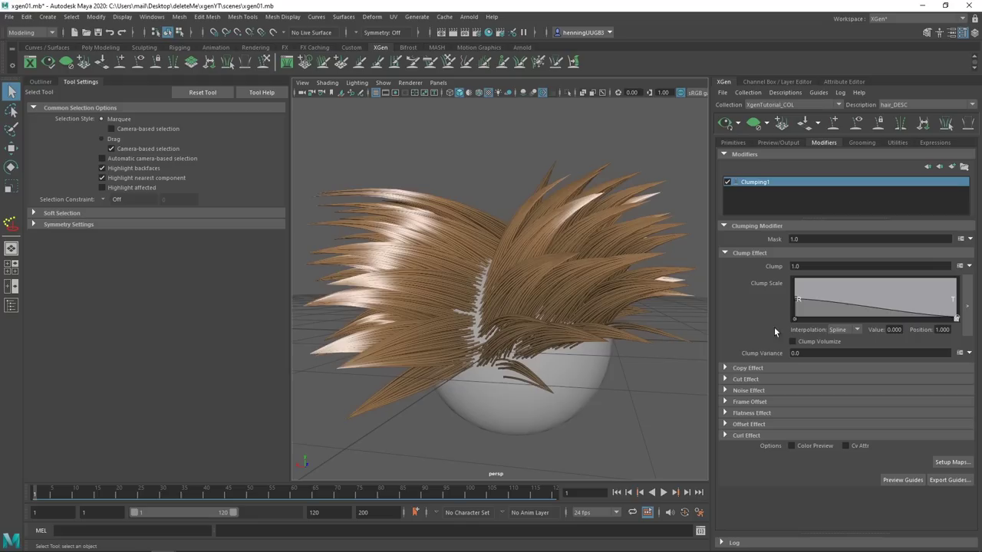
# - Set the clumping Noise to 1 and raise the Noise Scale ramp point to about 0.724 at position 0.062
pyautogui.click(751, 391)
pyautogui.doubleClick(805, 404)
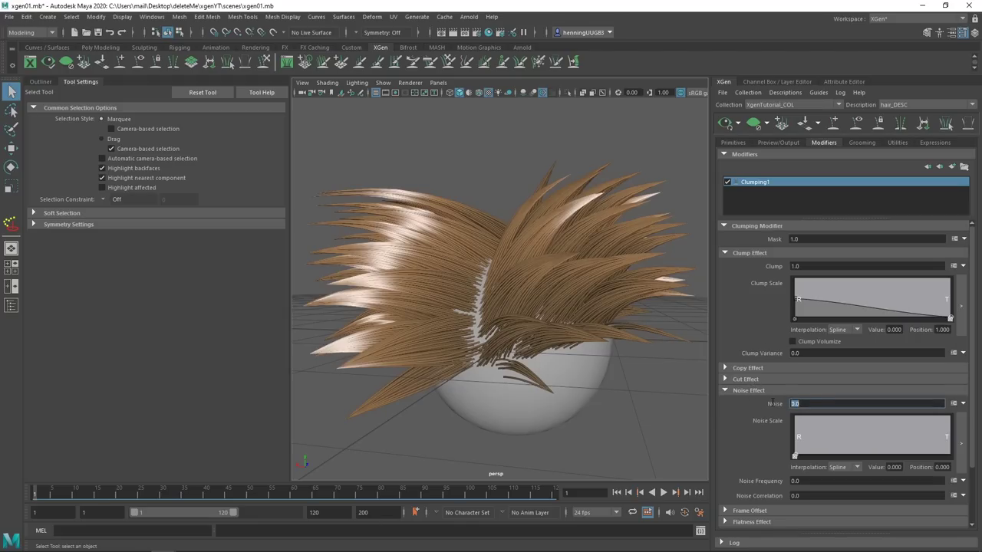
pyautogui.write('1')
pyautogui.press('Return')
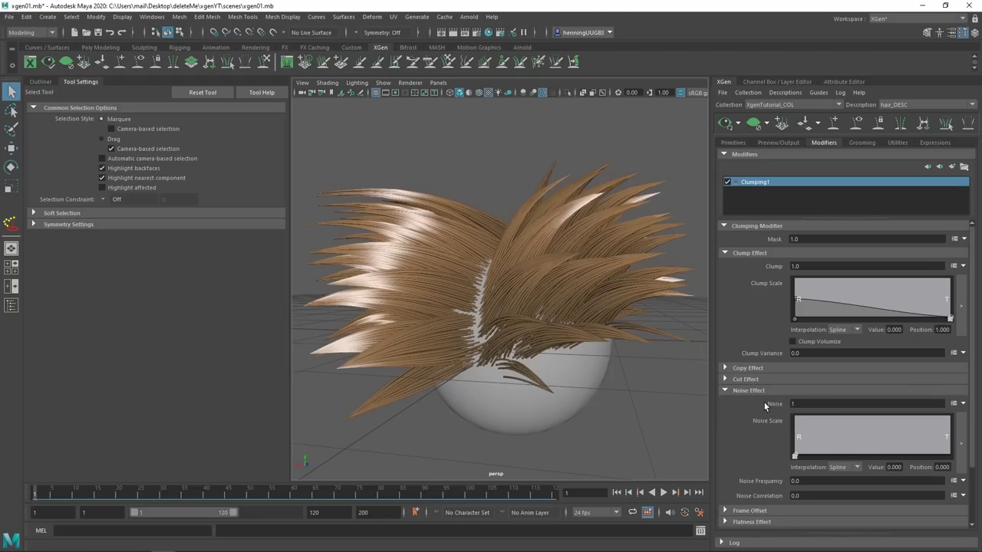
pyautogui.moveTo(796, 456); pyautogui.dragTo(802, 426)
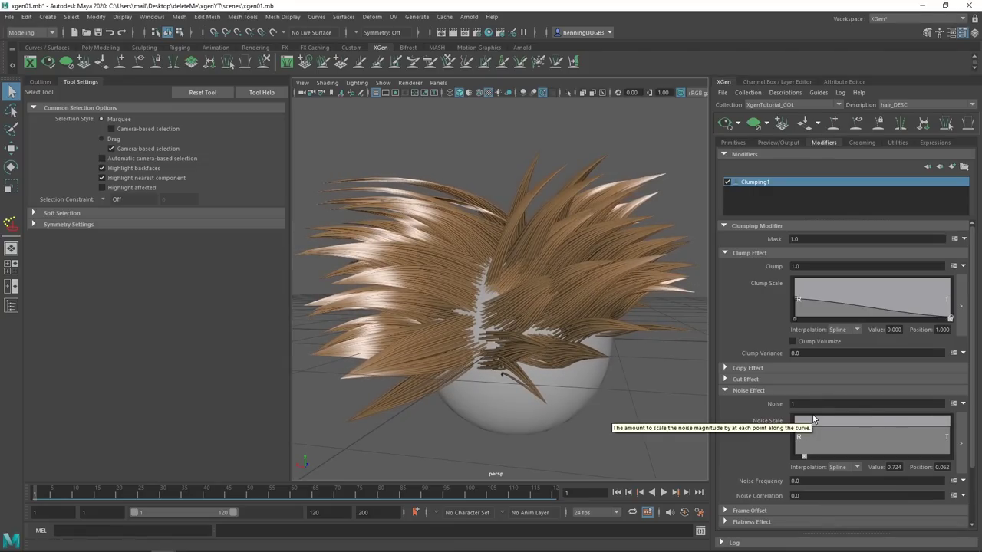
# - Set the hair description's Modifier CV Count to 20 in the primitive attributes
pyautogui.click(738, 144)
pyautogui.moveTo(974, 314); pyautogui.dragTo(959, 158)
pyautogui.doubleClick(814, 311)
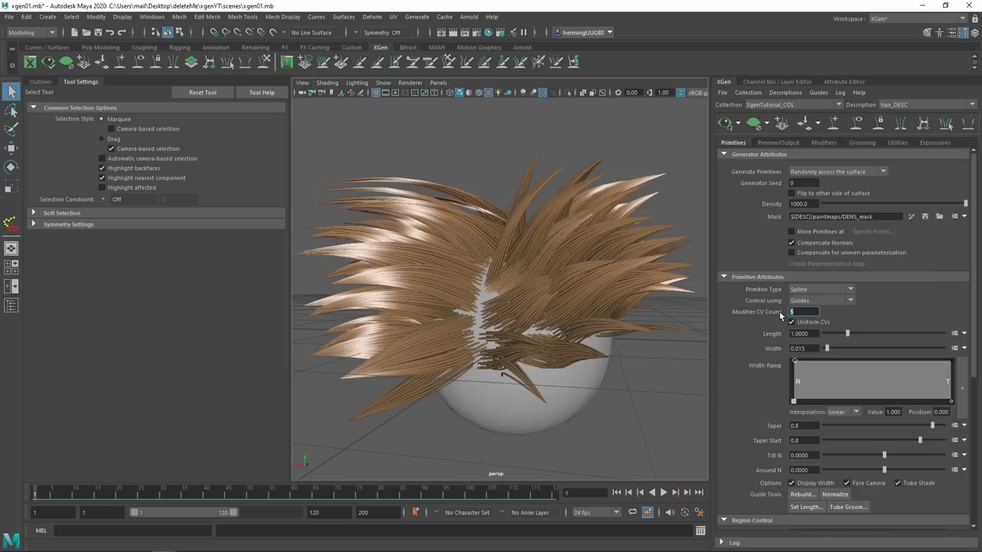
pyautogui.write('20')
pyautogui.press('Return')
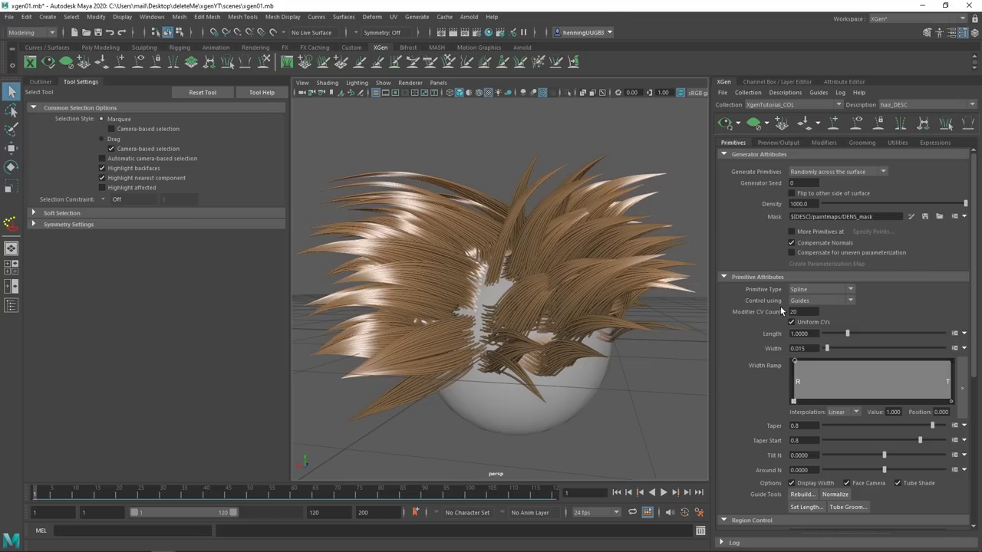
# - Set Clumping1's Noise Frequency to 10 and inspect the resulting hair around the ball
pyautogui.click(827, 142)
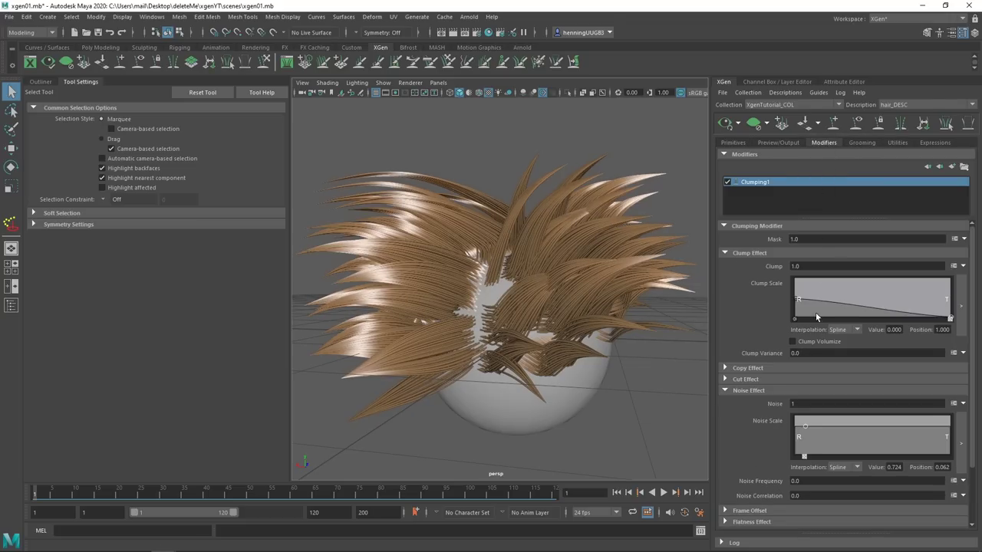
pyautogui.doubleClick(817, 482)
pyautogui.write('10')
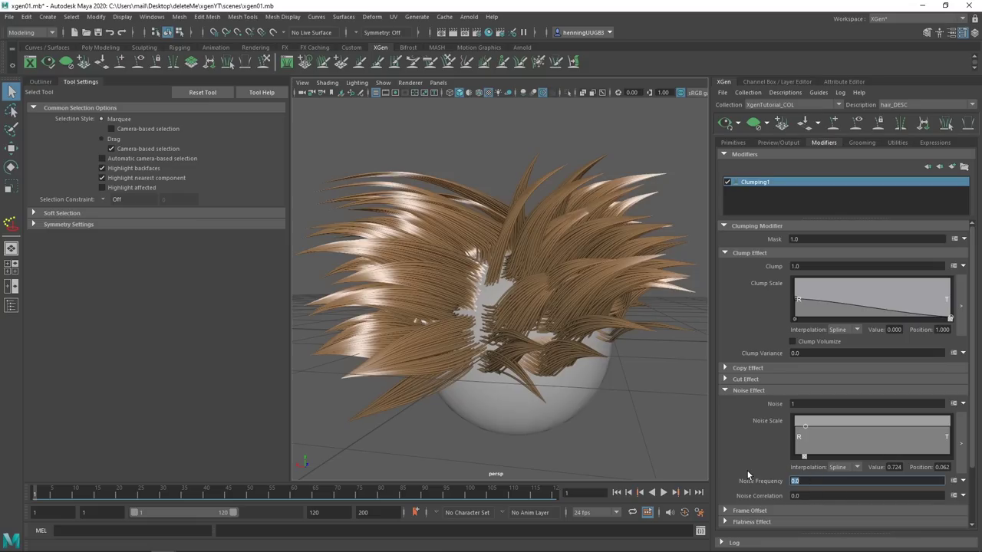
pyautogui.press('Return')
pyautogui.keyDown('alt'); pyautogui.moveTo(471, 277); pyautogui.dragTo(505, 307); pyautogui.keyUp('alt')
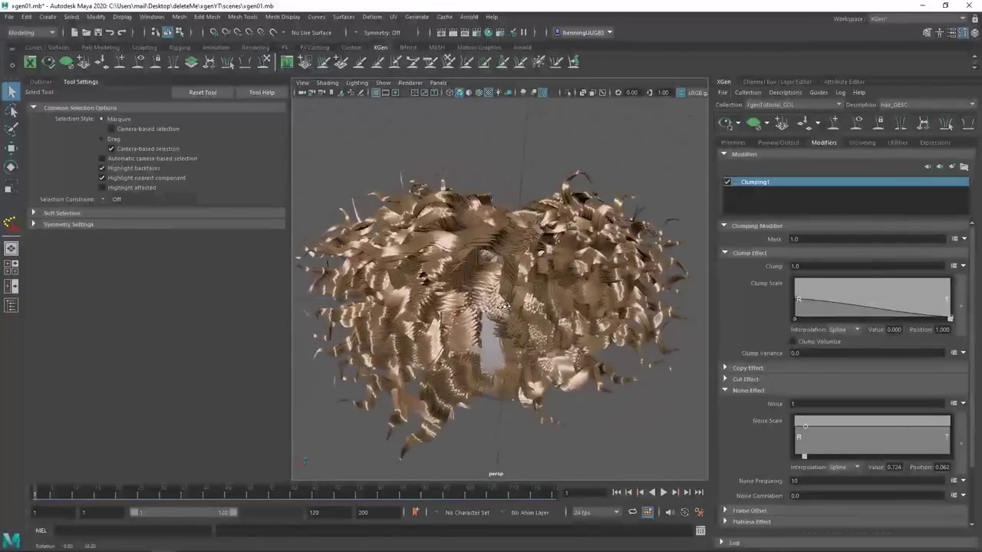
# - Compare the hair using a Modifier CV Count of 5 and restore the count to 20
pyautogui.click(734, 142)
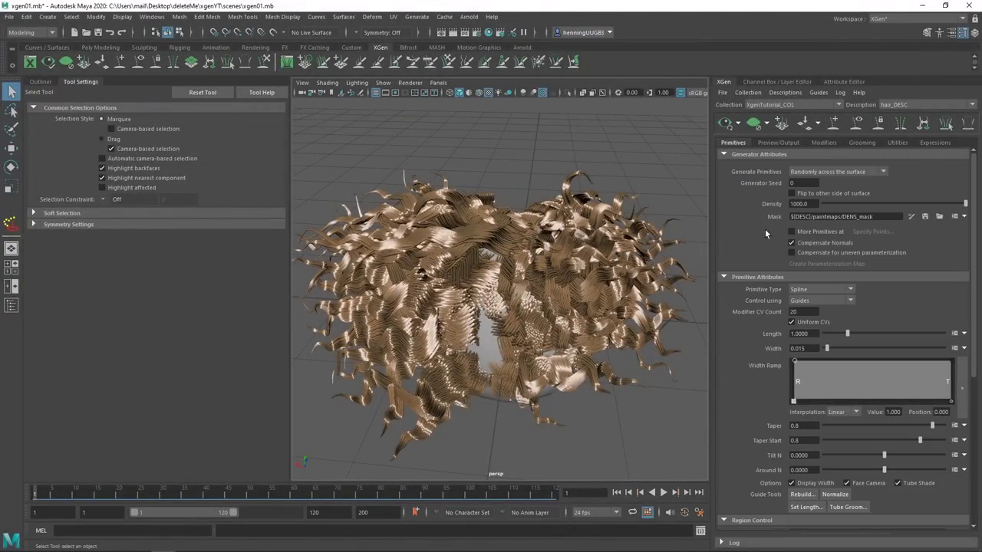
pyautogui.moveTo(806, 313); pyautogui.dragTo(737, 312)
pyautogui.write('5')
pyautogui.press('Return')
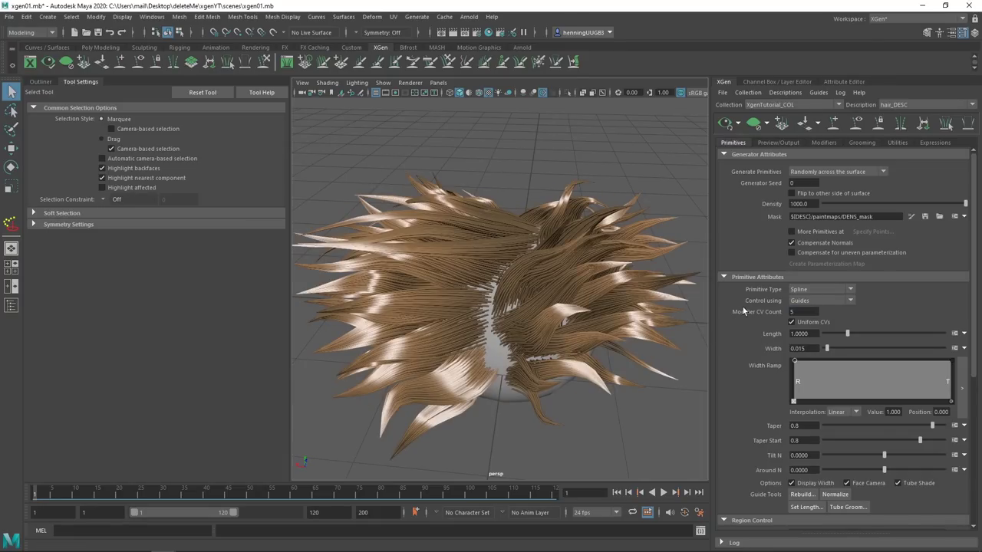
pyautogui.moveTo(808, 313); pyautogui.dragTo(751, 309)
pyautogui.write('20')
pyautogui.press('Return')
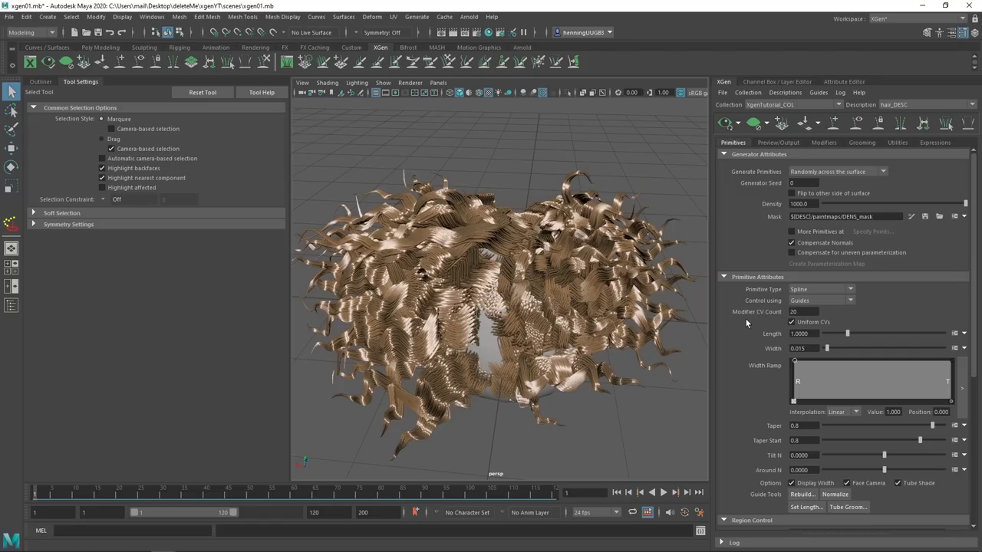
pyautogui.moveTo(584, 333)
pyautogui.keyDown('alt'); pyautogui.mouseDown()
pyautogui.moveTo(530, 325)
pyautogui.moveTo(580, 323)
pyautogui.mouseUp(); pyautogui.keyUp('alt')
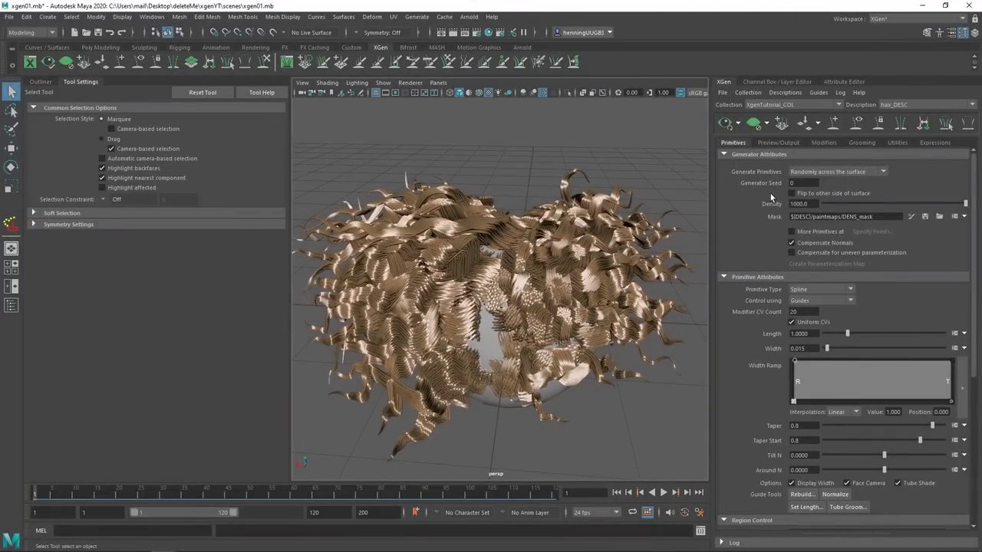
# - Test Modifier CV Count values of 60 and 120 on the hair and set the count back to 20
pyautogui.moveTo(804, 312); pyautogui.dragTo(724, 314)
pyautogui.write('60')
pyautogui.press('Return')
pyautogui.write('120')
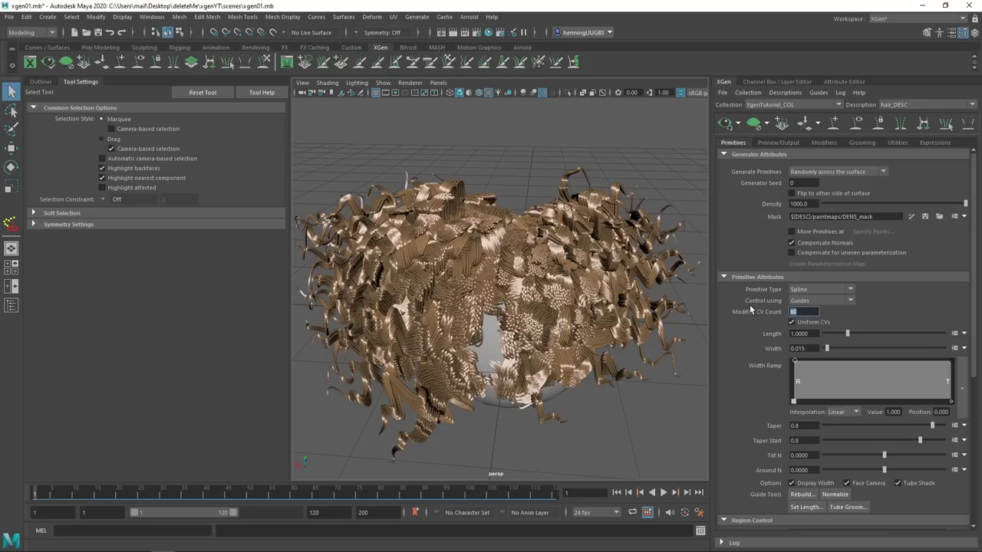
pyautogui.press('Return')
pyautogui.keyDown('alt'); pyautogui.moveTo(609, 336); pyautogui.dragTo(546, 306); pyautogui.keyUp('alt')
pyautogui.doubleClick(796, 312)
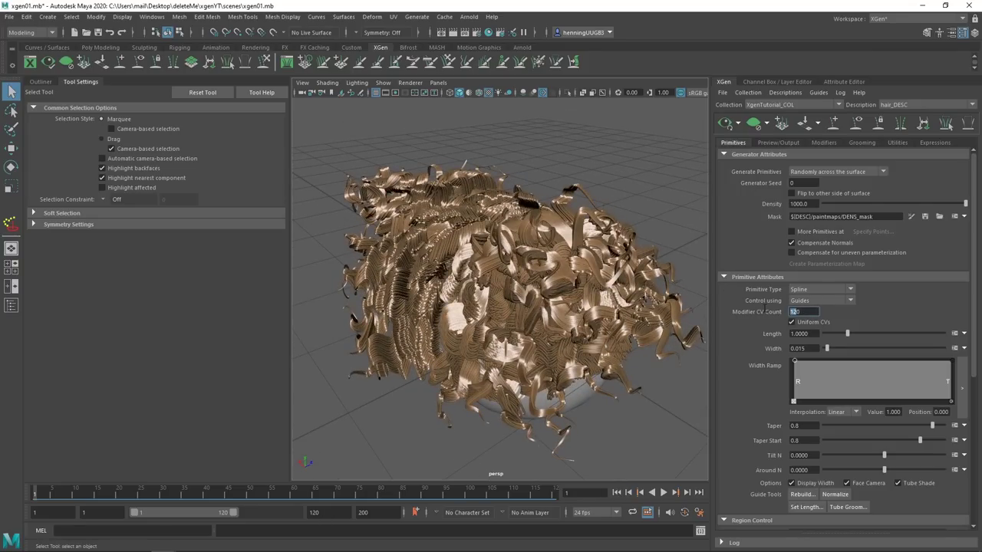
pyautogui.write('20')
pyautogui.press('Return')
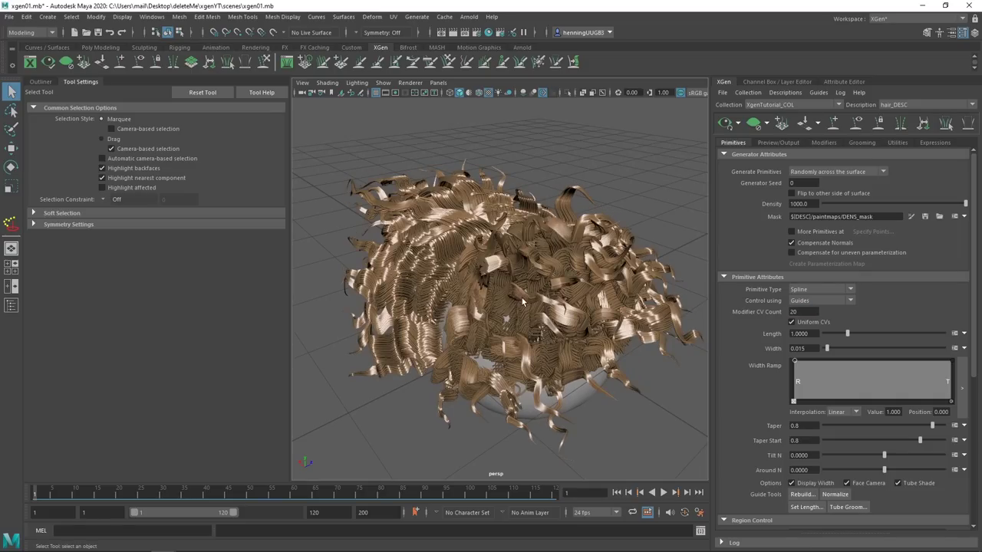
pyautogui.keyDown('alt'); pyautogui.moveTo(659, 365); pyautogui.dragTo(624, 244); pyautogui.keyUp('alt')
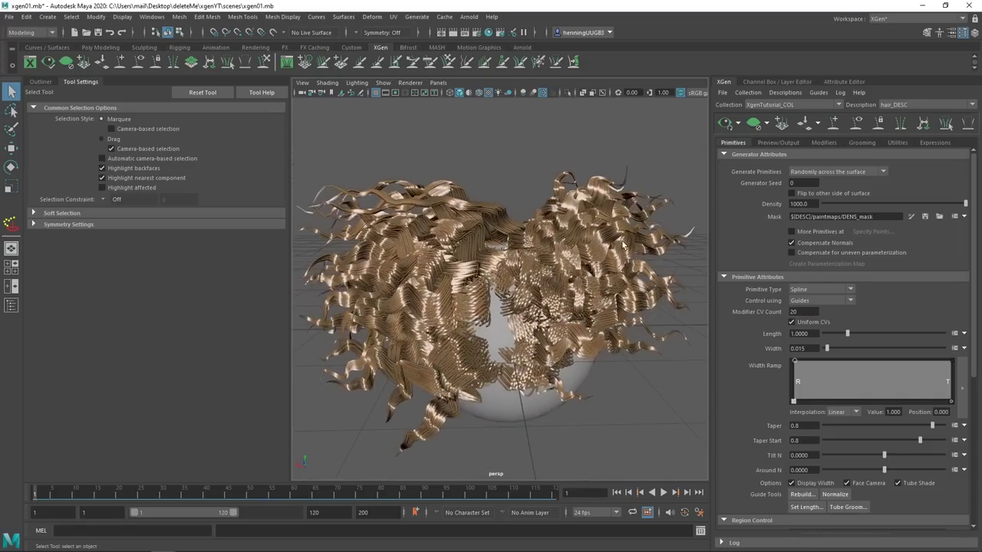
# - Lower Clumping1's Noise Scale ramp point to about 0.145 at position 0.082
pyautogui.click(822, 142)
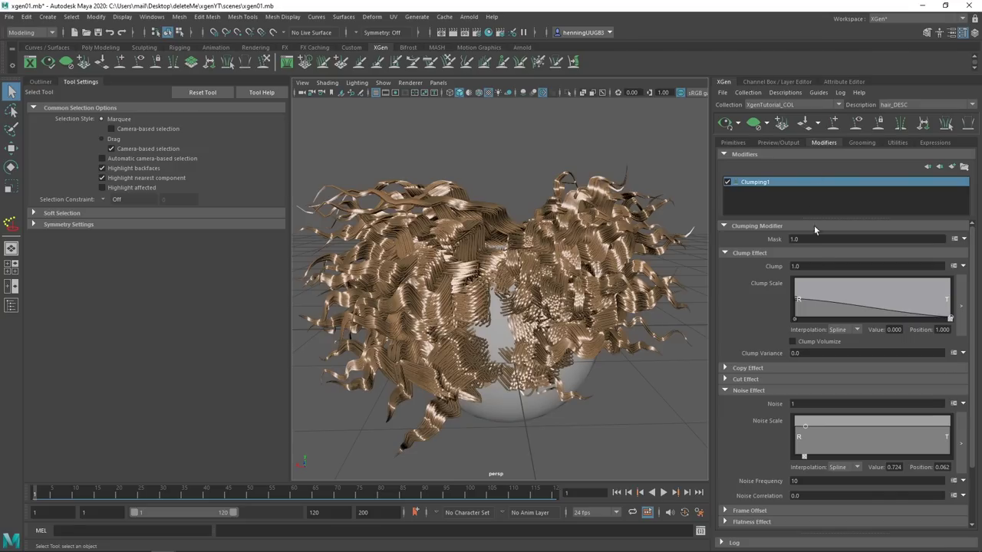
pyautogui.moveTo(805, 426); pyautogui.dragTo(807, 448)
pyautogui.scroll(-2, 971, 418)
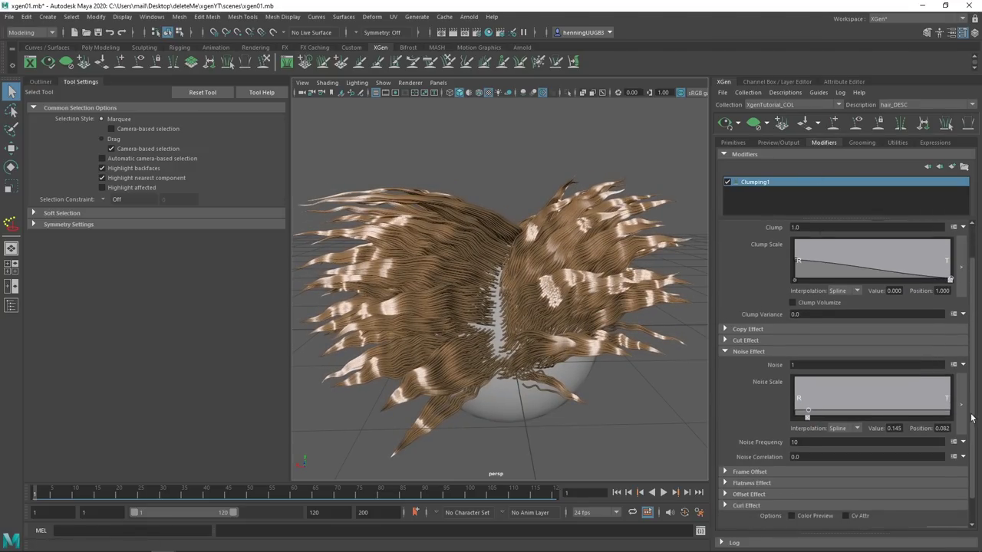
# - Set Clumping1's Noise Frequency to 2
pyautogui.moveTo(971, 418); pyautogui.dragTo(972, 439)
pyautogui.moveTo(809, 418); pyautogui.dragTo(749, 422)
pyautogui.write('2')
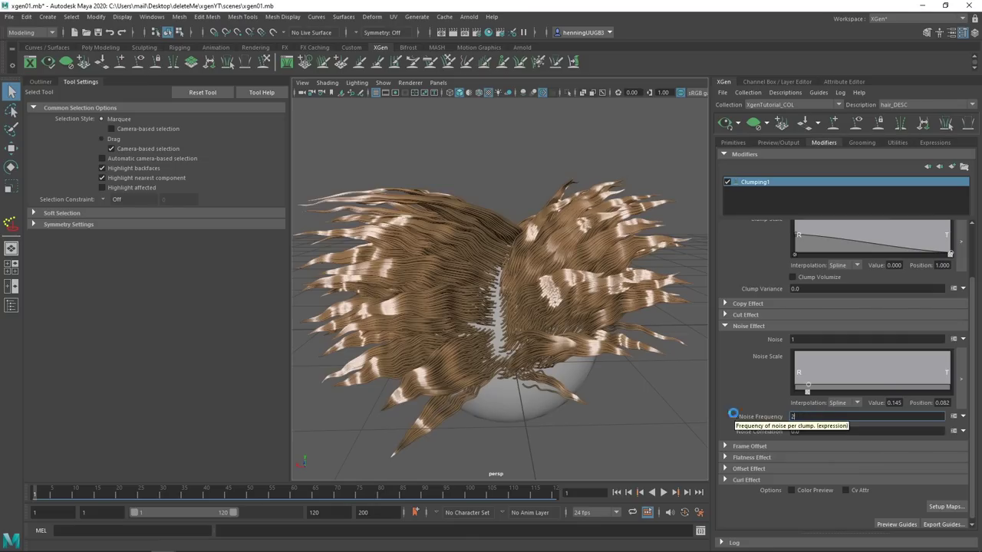
pyautogui.press('Return')
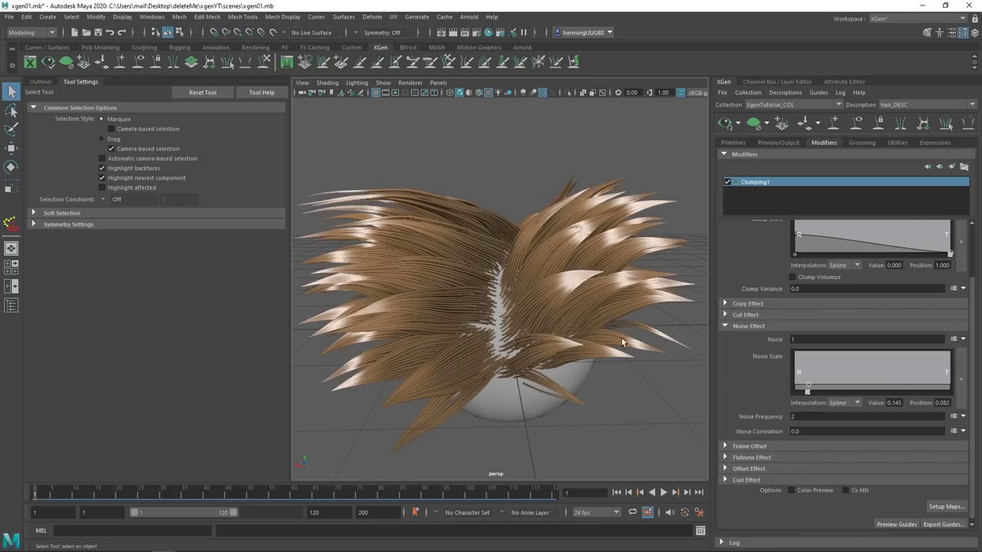
pyautogui.keyDown('alt'); pyautogui.moveTo(547, 327); pyautogui.dragTo(572, 330); pyautogui.keyUp('alt')
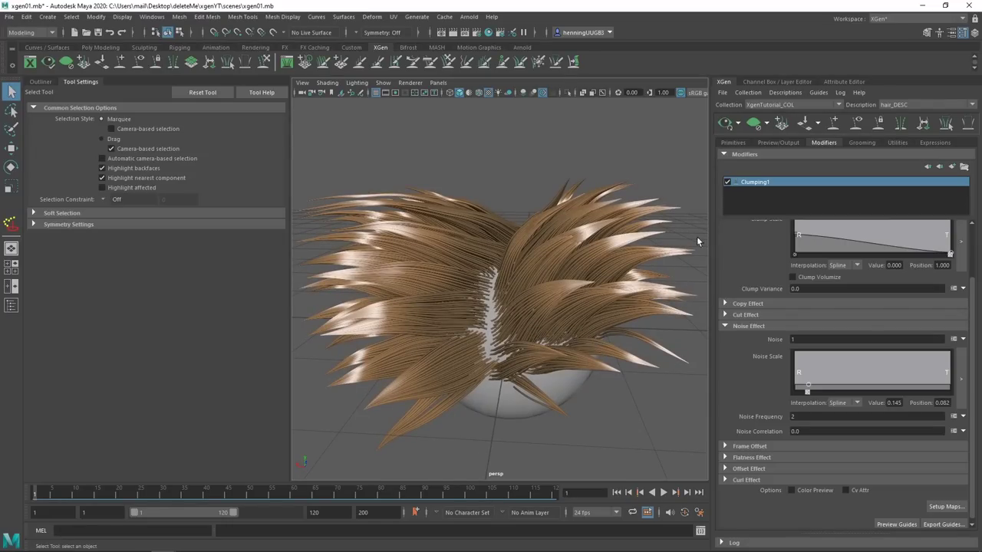
# - Compare the hair with the Clumping1 modifier disabled and enabled, leaving it enabled
pyautogui.click(727, 182)
pyautogui.click(727, 182)
pyautogui.click(727, 183)
pyautogui.click(728, 182)
pyautogui.click(727, 182)
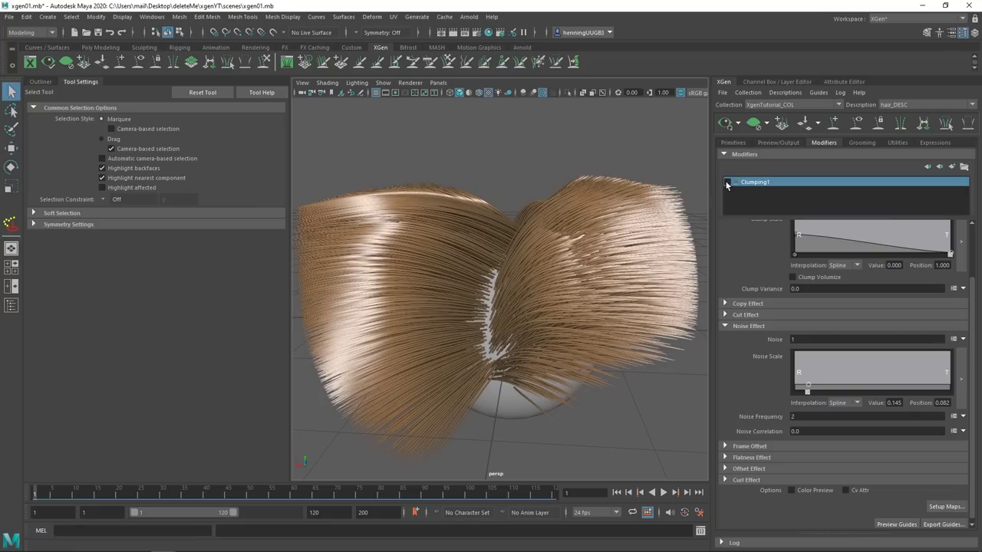
pyautogui.click(727, 182)
pyautogui.moveTo(537, 328)
pyautogui.keyDown('alt'); pyautogui.mouseDown()
pyautogui.moveTo(571, 325)
pyautogui.moveTo(540, 340)
pyautogui.mouseUp(); pyautogui.keyUp('alt')
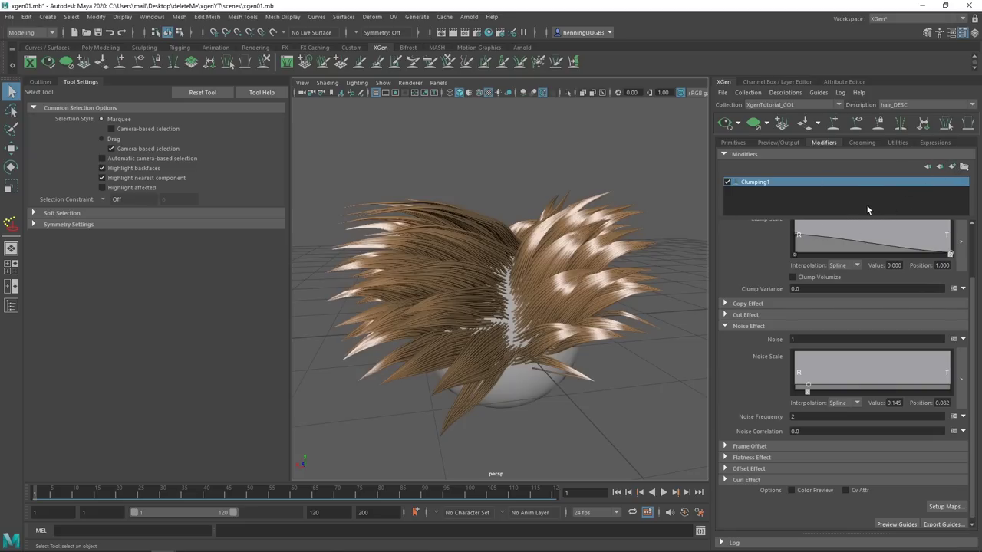
# - Add a second Clumping modifier to the hair description's modifier stack
pyautogui.click(953, 168)
pyautogui.click(796, 189)
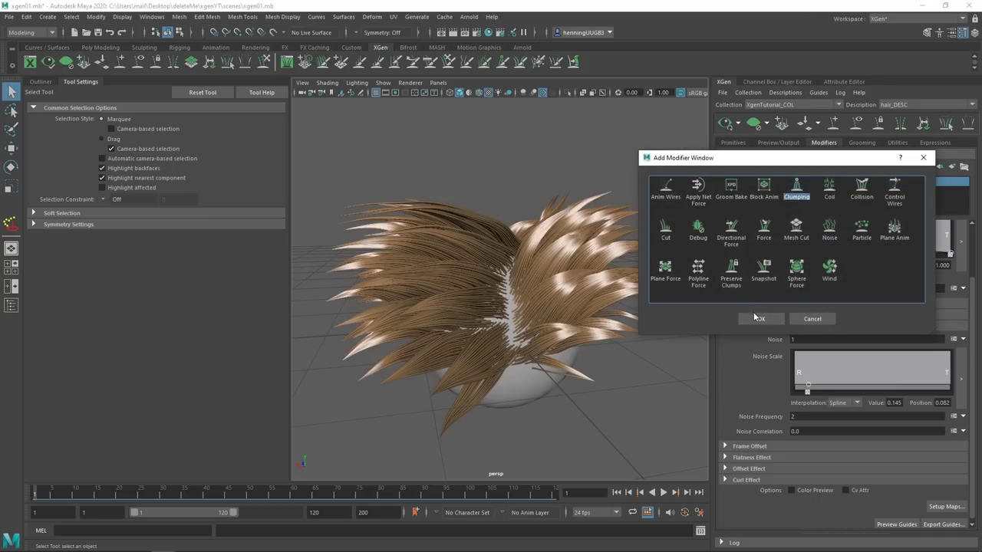
pyautogui.click(754, 320)
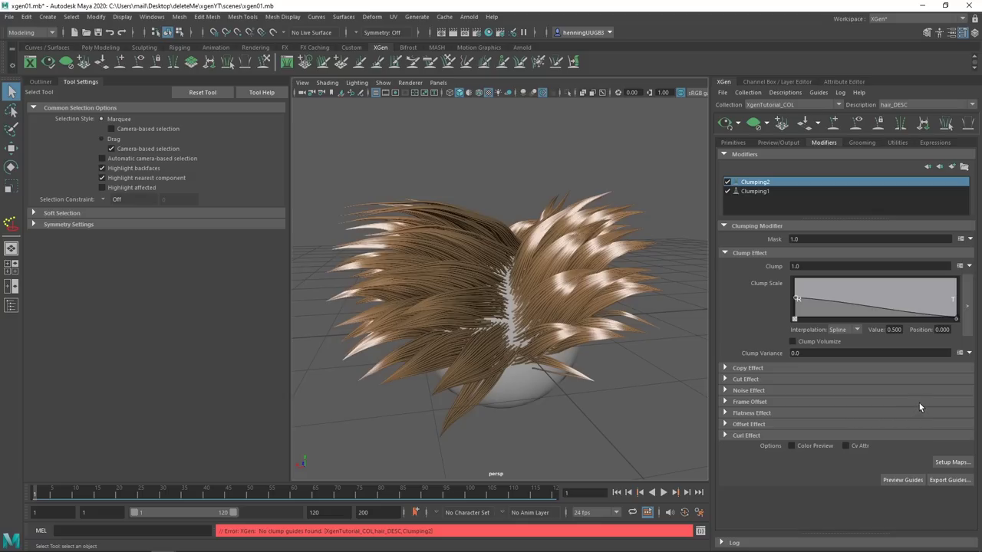
# - Generate Clumping2's points with a density of 30 and save its clumping maps with the Clumping1 maps as control map
pyautogui.click(951, 462)
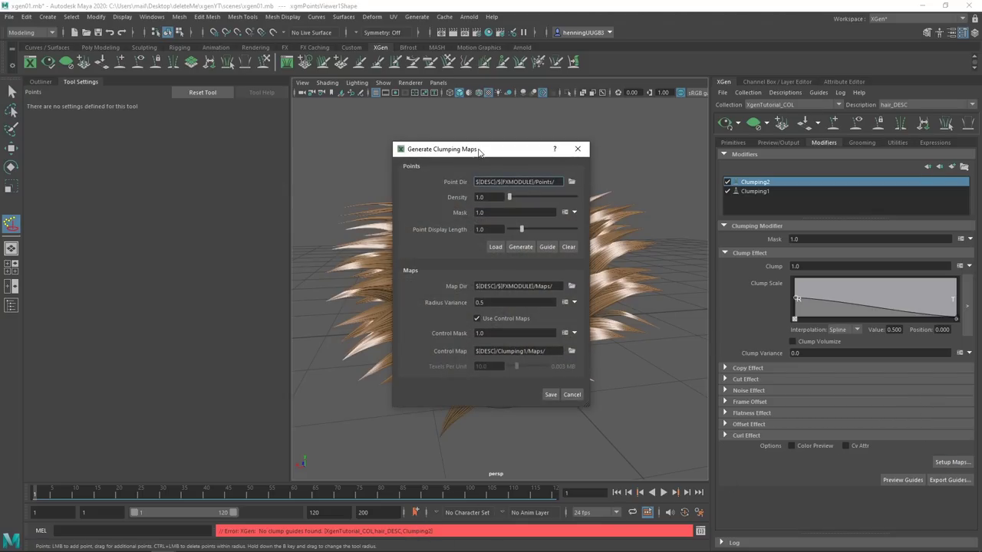
pyautogui.moveTo(477, 175); pyautogui.dragTo(773, 177)
pyautogui.press('Tab')
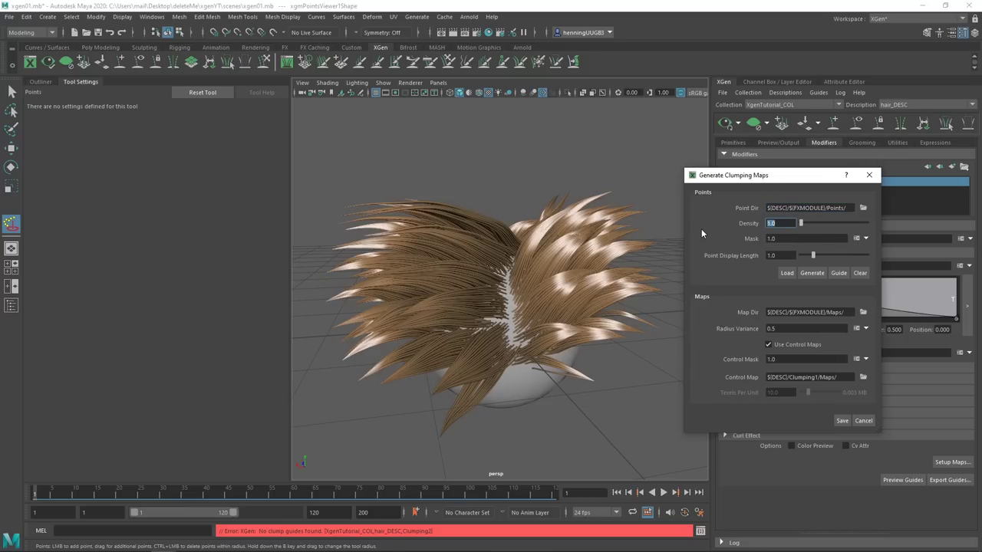
pyautogui.write('30')
pyautogui.click(811, 273)
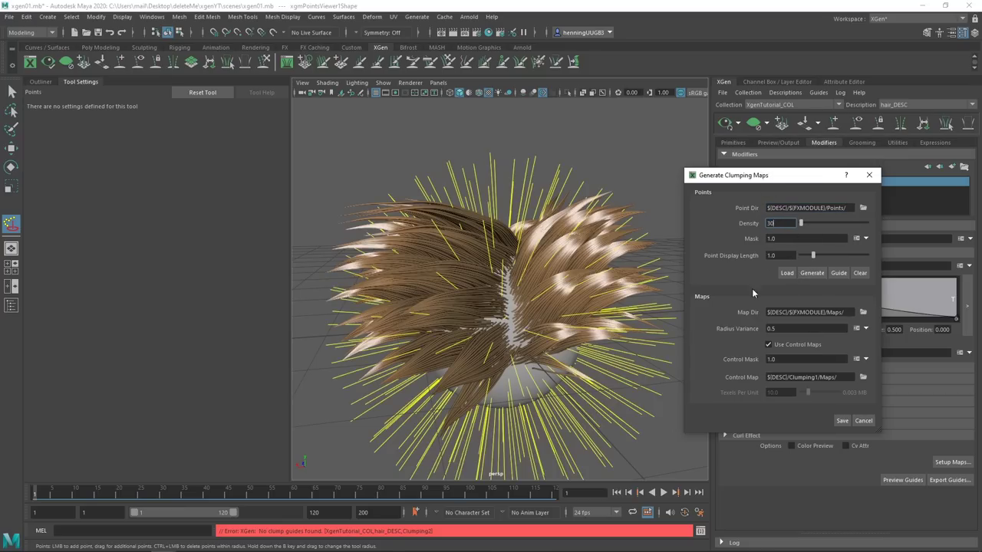
pyautogui.click(842, 421)
pyautogui.keyDown('alt'); pyautogui.moveTo(519, 279); pyautogui.dragTo(559, 270); pyautogui.keyUp('alt')
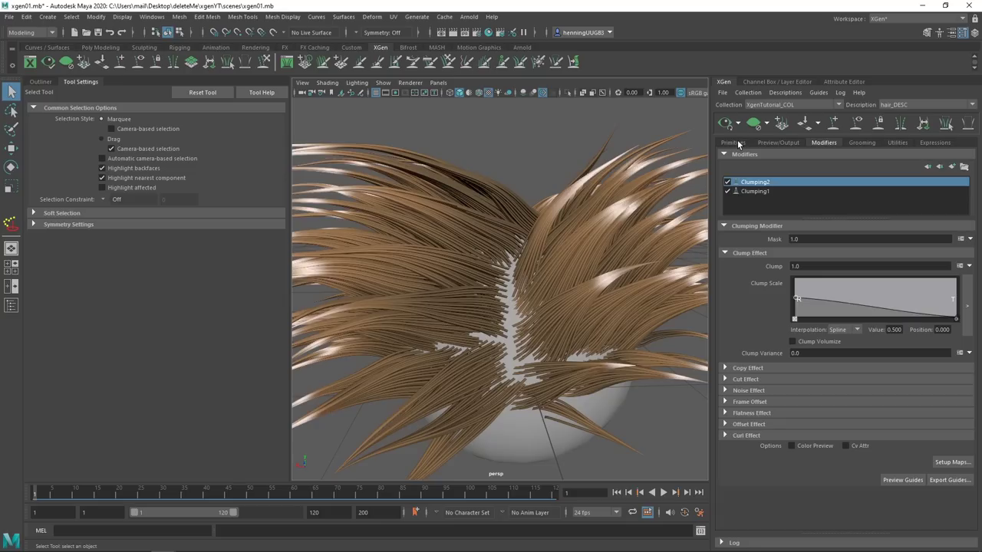
# - Set the hair primitives' Width to 0.005 and check the strands along the parting
pyautogui.click(733, 143)
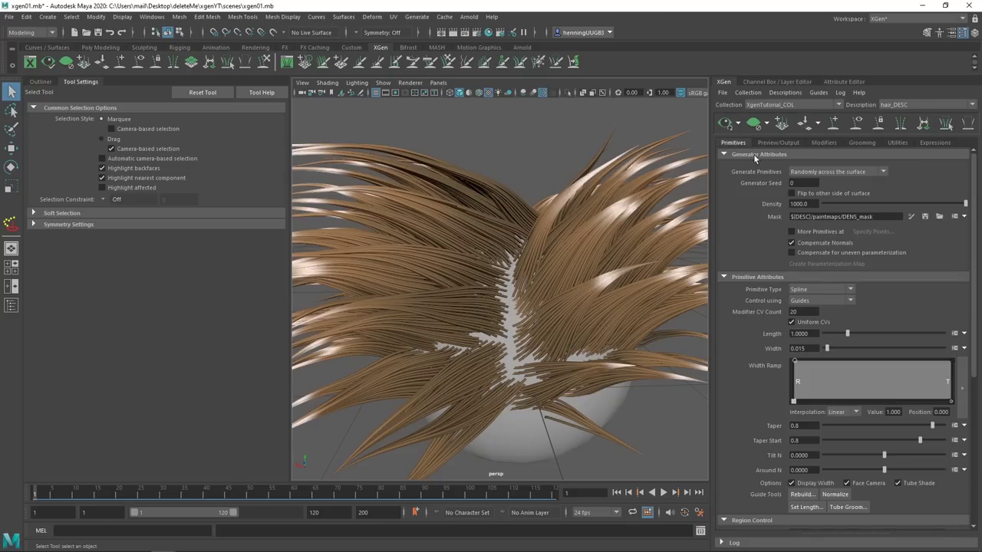
pyautogui.doubleClick(809, 349)
pyautogui.write('0.005')
pyautogui.press('Return')
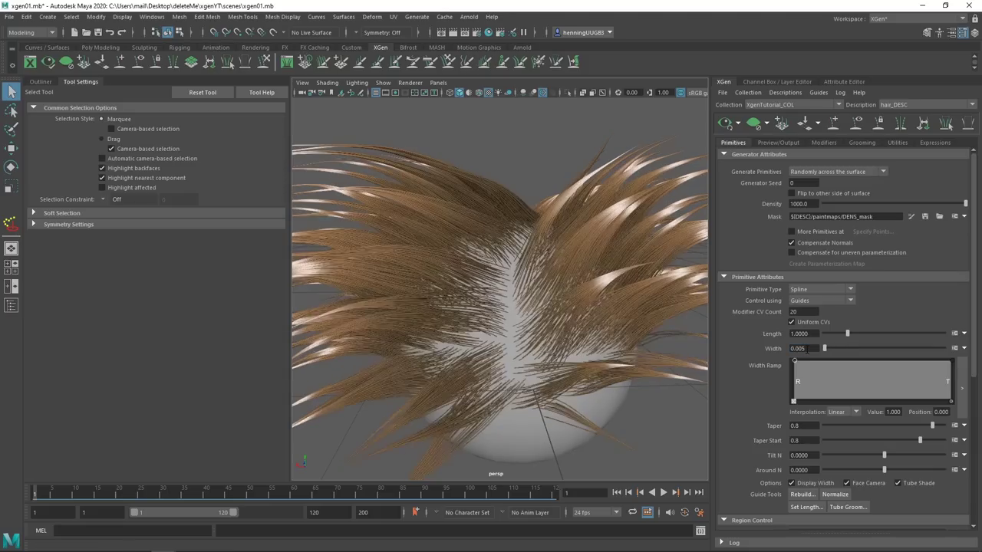
pyautogui.scroll(5, 555, 310)
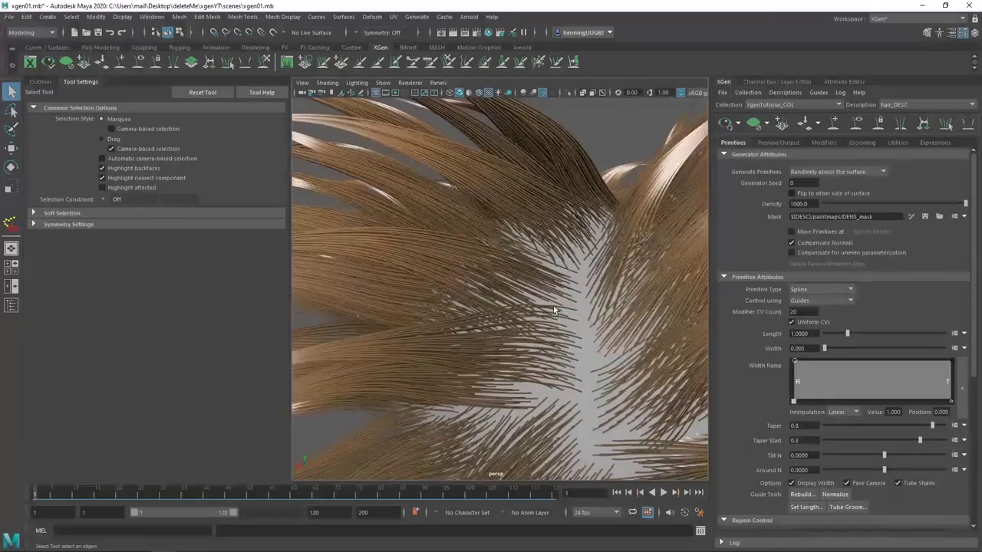
pyautogui.scroll(-3, 555, 311)
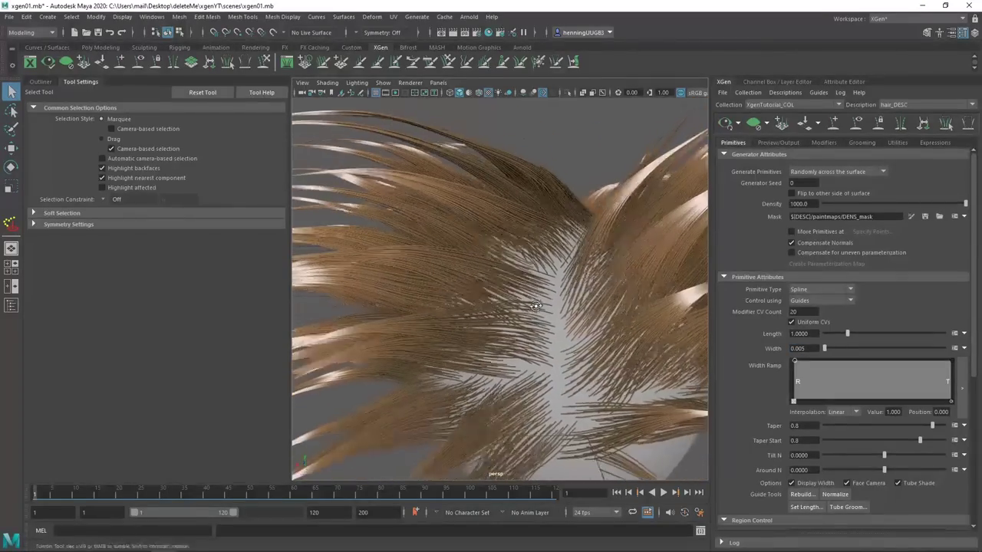
pyautogui.moveTo(554, 310)
pyautogui.keyDown('alt'); pyautogui.mouseDown()
pyautogui.moveTo(491, 322)
pyautogui.moveTo(572, 319)
pyautogui.mouseUp(); pyautogui.keyUp('alt')
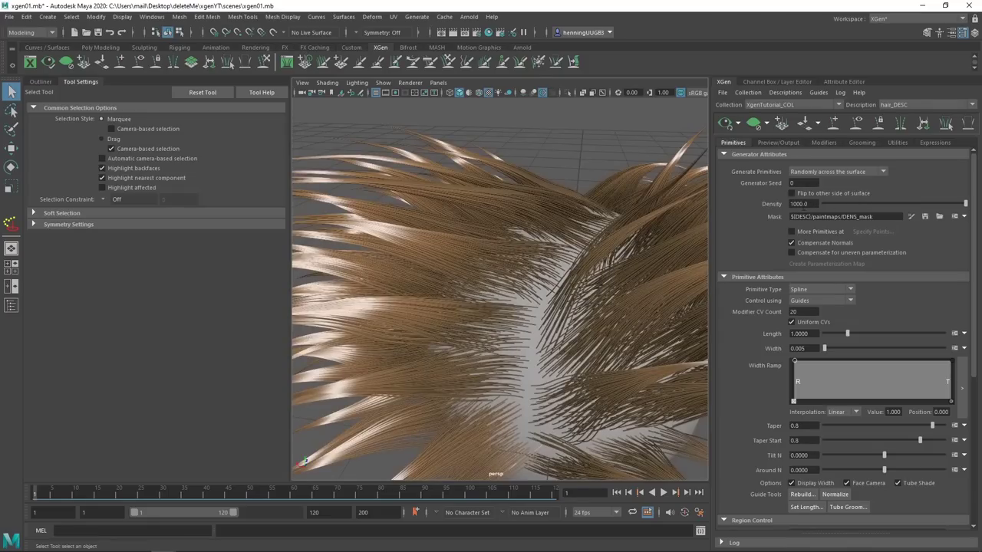
# - Raise the hair primitives' Density to 2000 and inspect the coverage around the ball
pyautogui.moveTo(794, 205); pyautogui.dragTo(779, 217)
pyautogui.write('2')
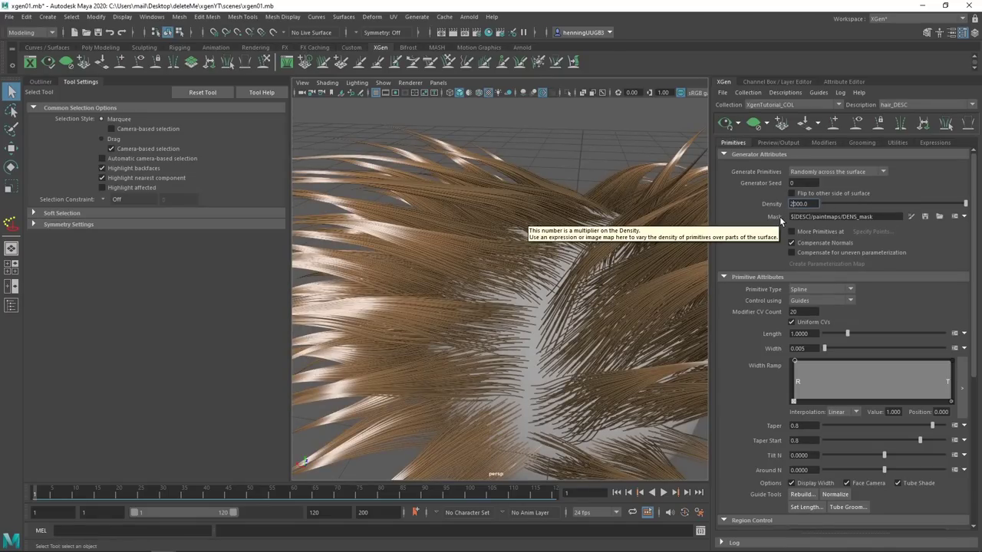
pyautogui.press('Return')
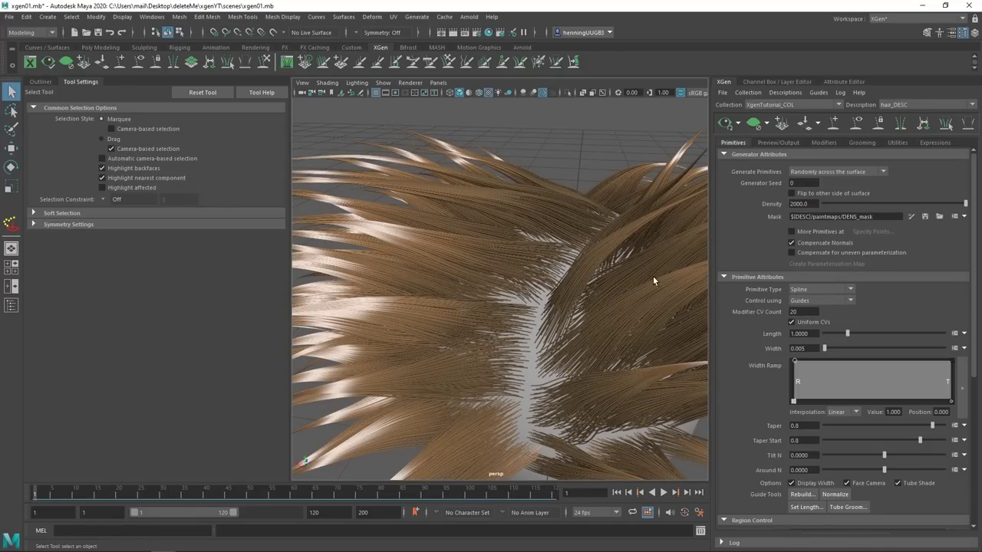
pyautogui.keyDown('alt'); pyautogui.moveTo(653, 281); pyautogui.dragTo(612, 334); pyautogui.keyUp('alt')
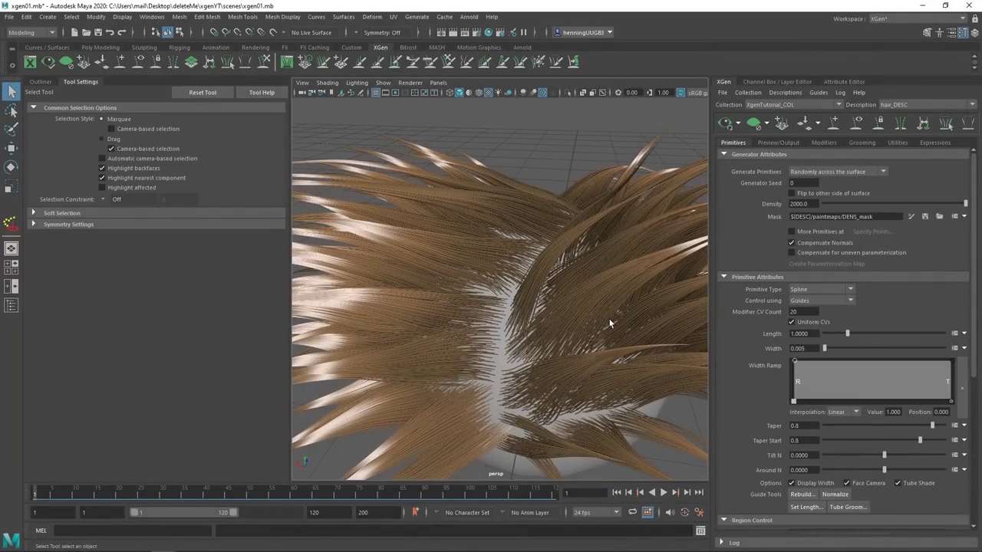
pyautogui.keyDown('alt'); pyautogui.moveTo(497, 332); pyautogui.dragTo(569, 298, button='right'); pyautogui.keyUp('alt')
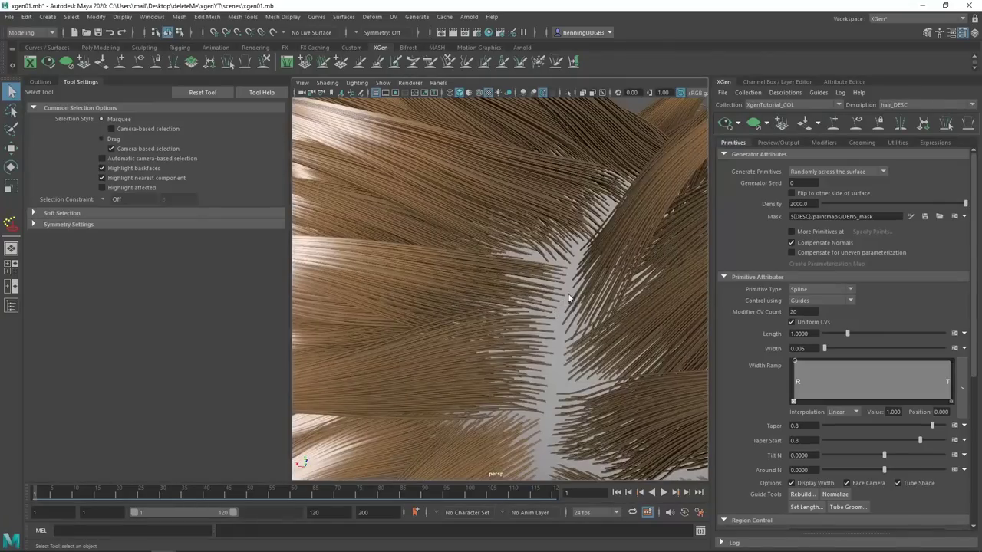
pyautogui.moveTo(568, 320)
pyautogui.keyDown('alt'); pyautogui.mouseDown()
pyautogui.moveTo(500, 325)
pyautogui.moveTo(566, 302)
pyautogui.moveTo(574, 318)
pyautogui.mouseUp(); pyautogui.keyUp('alt')
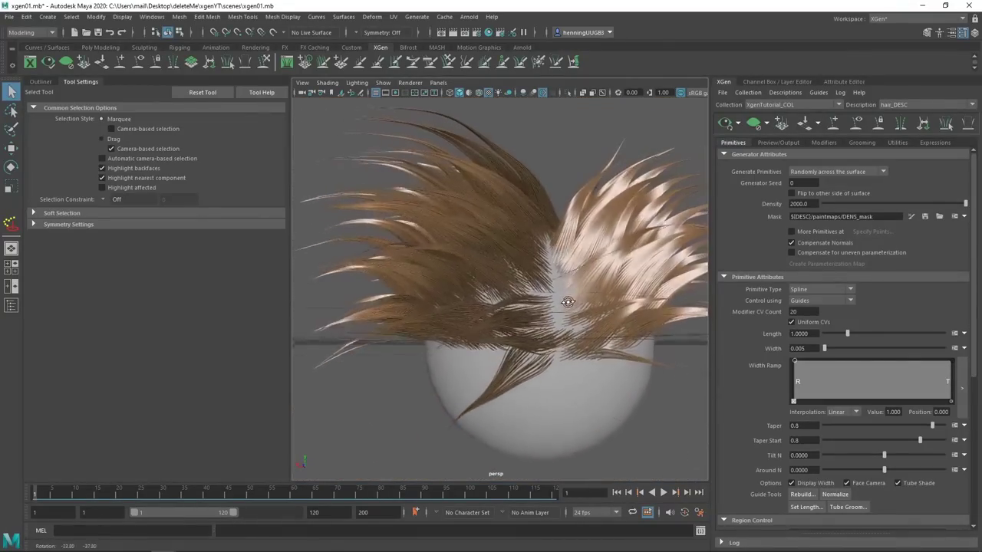
pyautogui.keyDown('alt'); pyautogui.moveTo(574, 318); pyautogui.dragTo(554, 300, button='right'); pyautogui.keyUp('alt')
pyautogui.keyDown('alt'); pyautogui.moveTo(554, 300); pyautogui.dragTo(624, 292); pyautogui.keyUp('alt')
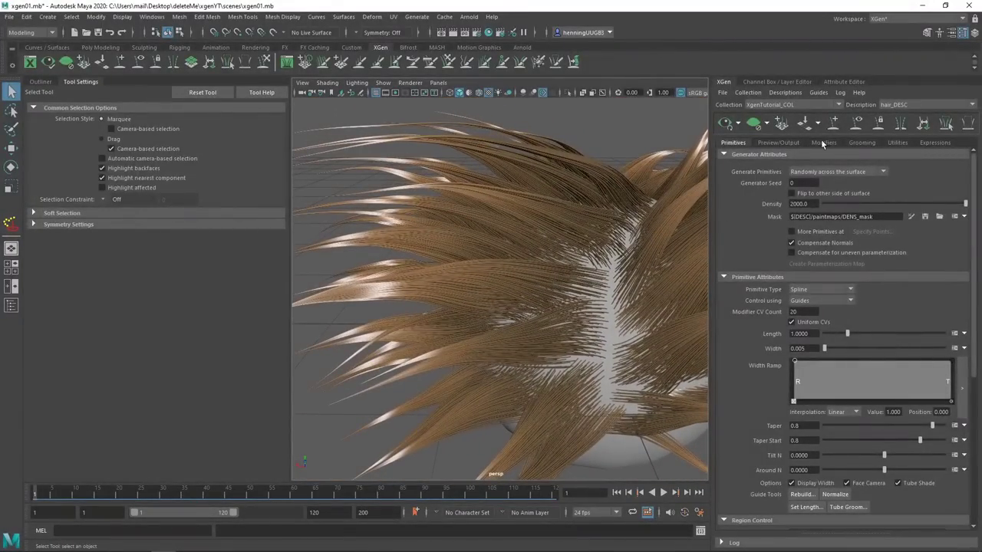
# - Set the point density in Clumping2's map setup to 50 and save
pyautogui.click(824, 143)
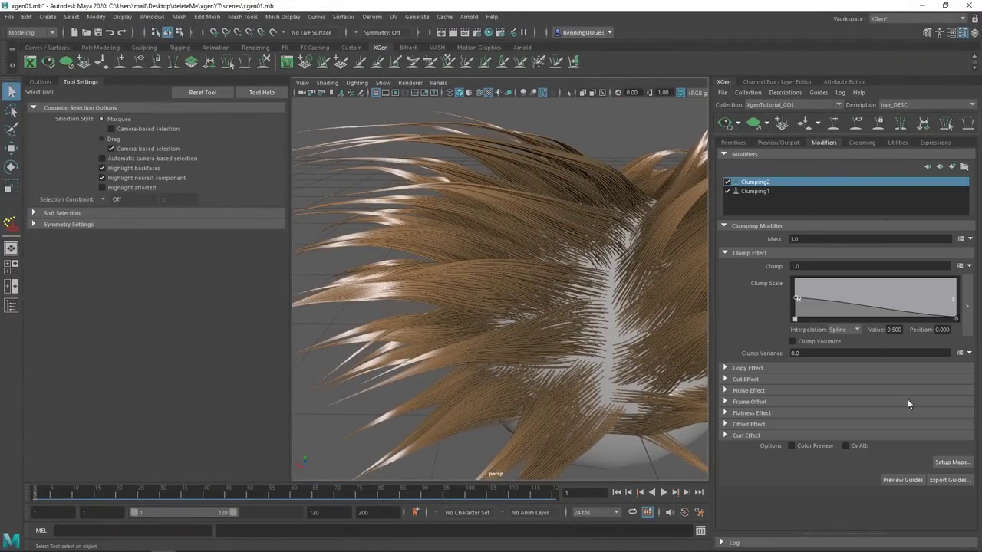
pyautogui.click(951, 462)
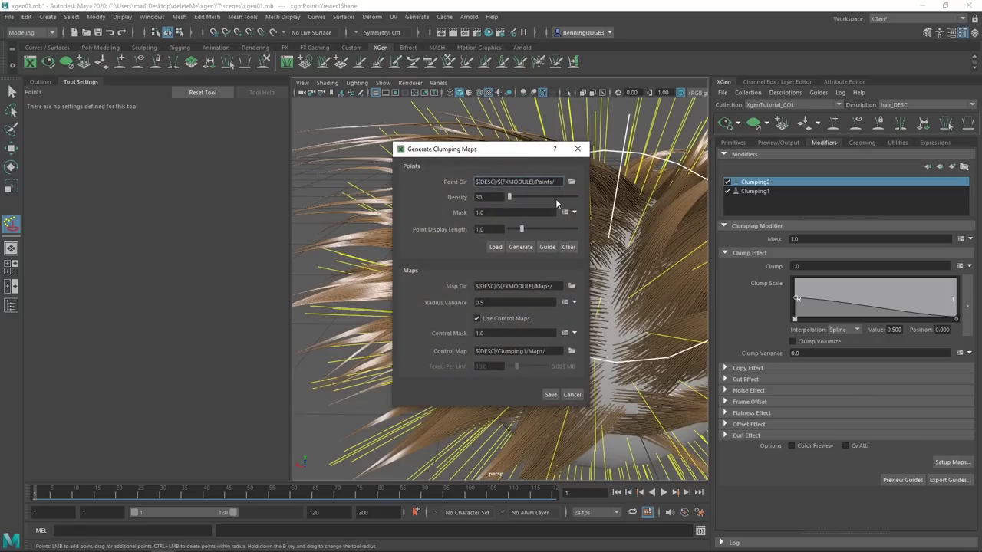
pyautogui.moveTo(486, 154); pyautogui.dragTo(741, 202)
pyautogui.doubleClick(744, 246)
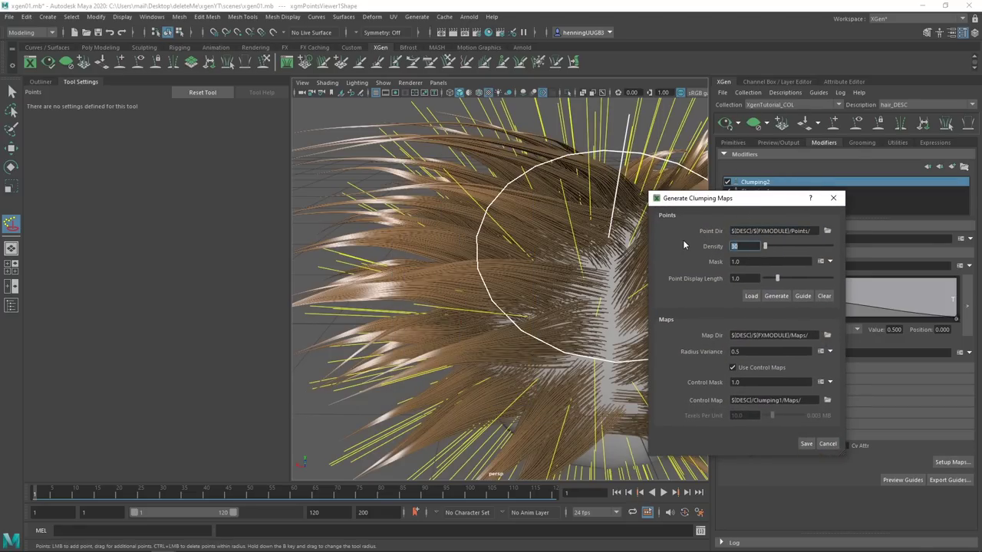
pyautogui.write('50')
pyautogui.click(806, 444)
# - Regenerate Clumping2's points, save its clumping maps and inspect the smaller clumps around the ball
pyautogui.click(947, 462)
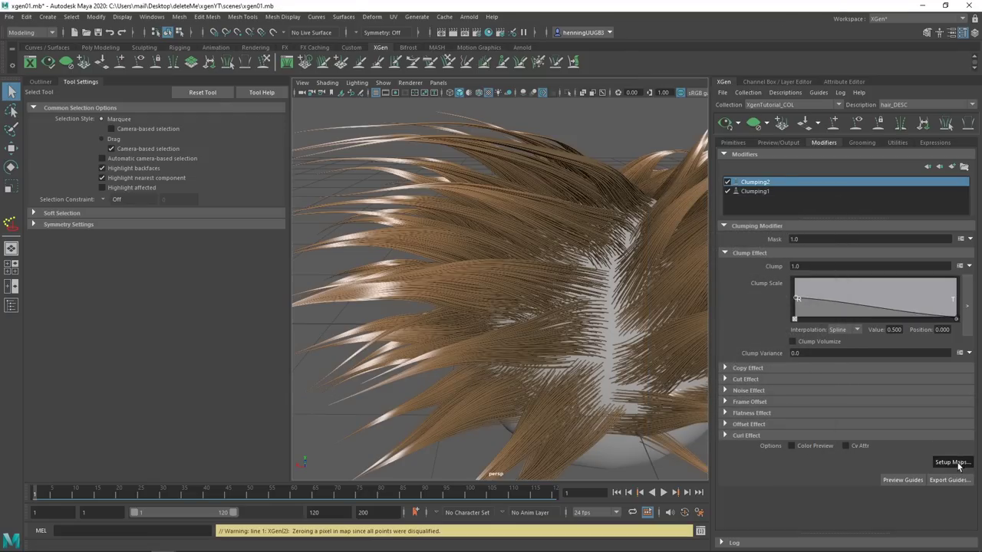
pyautogui.click(521, 247)
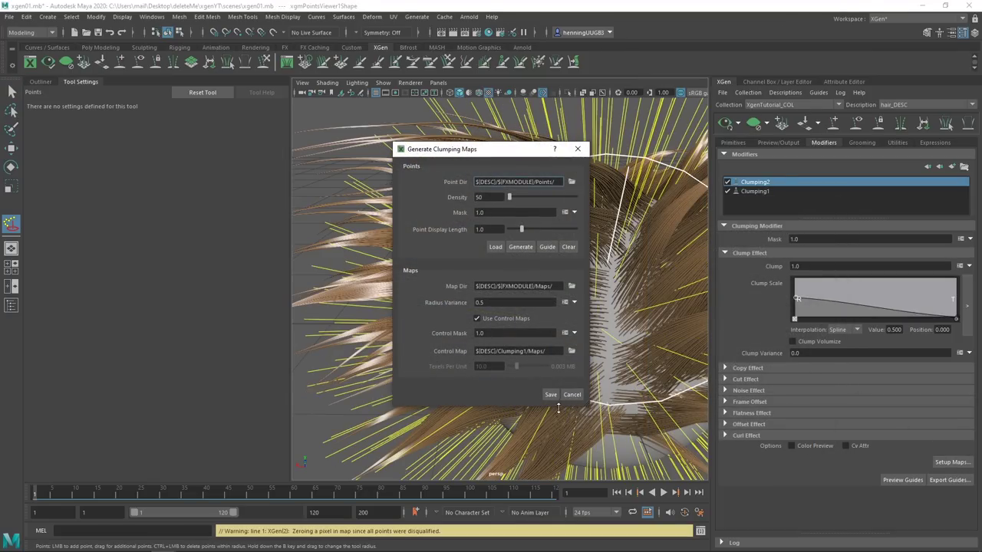
pyautogui.click(551, 394)
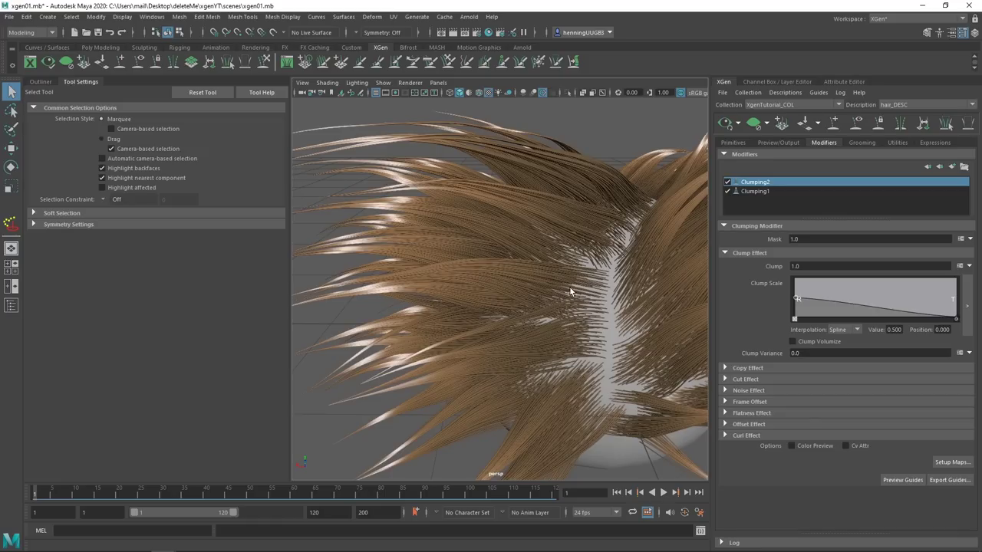
pyautogui.keyDown('alt'); pyautogui.moveTo(563, 303); pyautogui.dragTo(535, 299, button='right'); pyautogui.keyUp('alt')
pyautogui.keyDown('alt'); pyautogui.moveTo(536, 298); pyautogui.dragTo(595, 298); pyautogui.keyUp('alt')
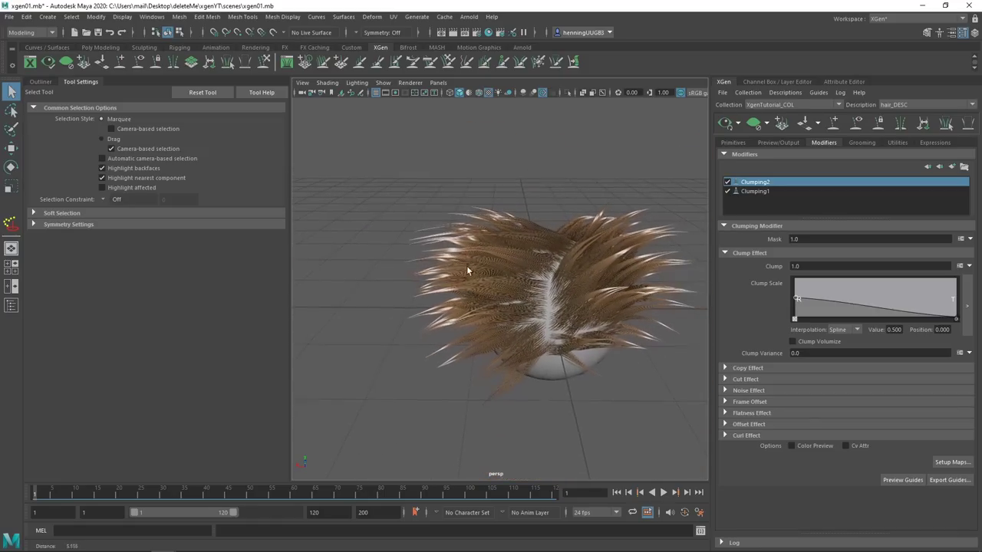
pyautogui.scroll(5, 596, 298)
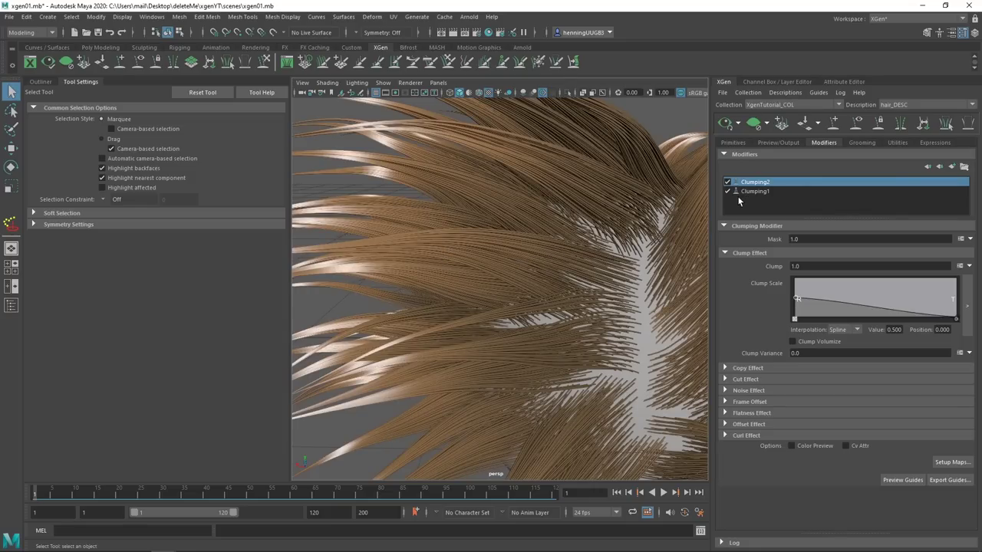
pyautogui.keyDown('alt'); pyautogui.moveTo(598, 322); pyautogui.dragTo(511, 283, button='right'); pyautogui.keyUp('alt')
pyautogui.keyDown('alt'); pyautogui.moveTo(512, 284); pyautogui.dragTo(572, 284); pyautogui.keyUp('alt')
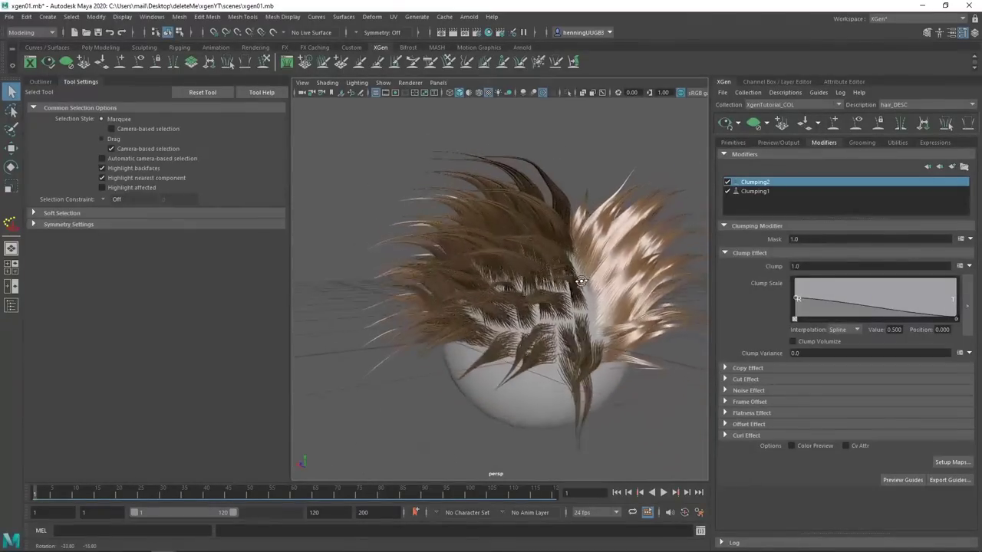
pyautogui.scroll(3, 572, 284)
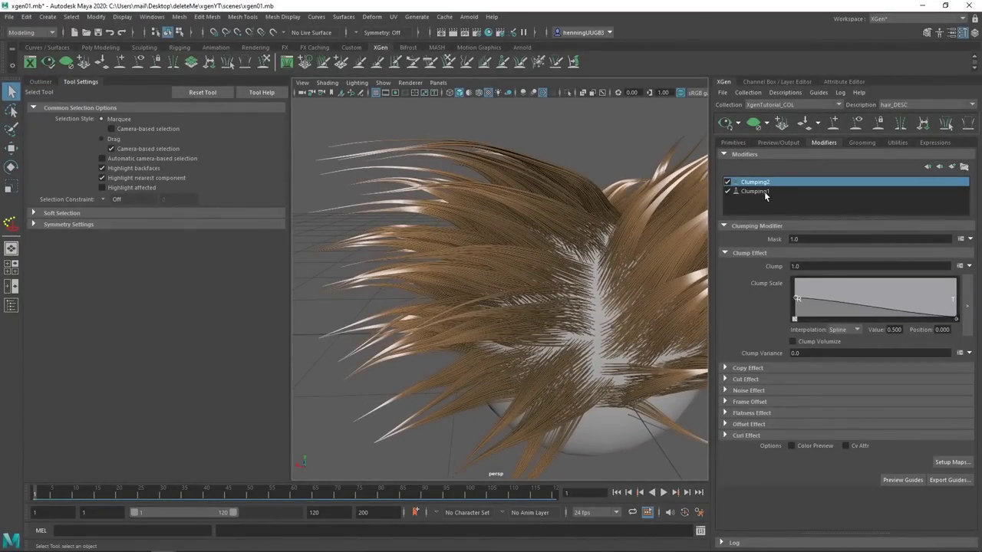
# - Regenerate Clumping1's points with a density of 30 in its map setup and save the clumping maps
pyautogui.click(756, 191)
pyautogui.click(946, 507)
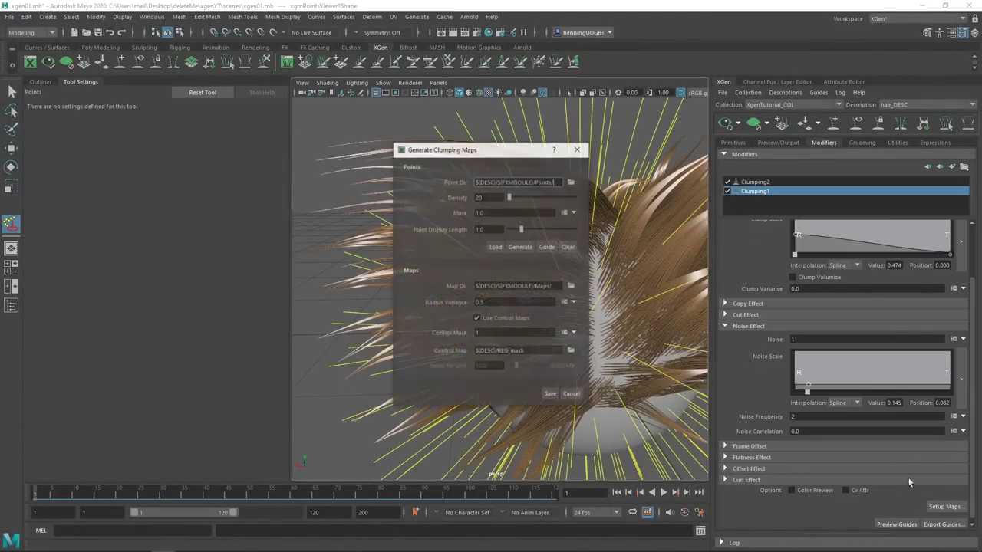
pyautogui.moveTo(498, 152); pyautogui.dragTo(745, 165)
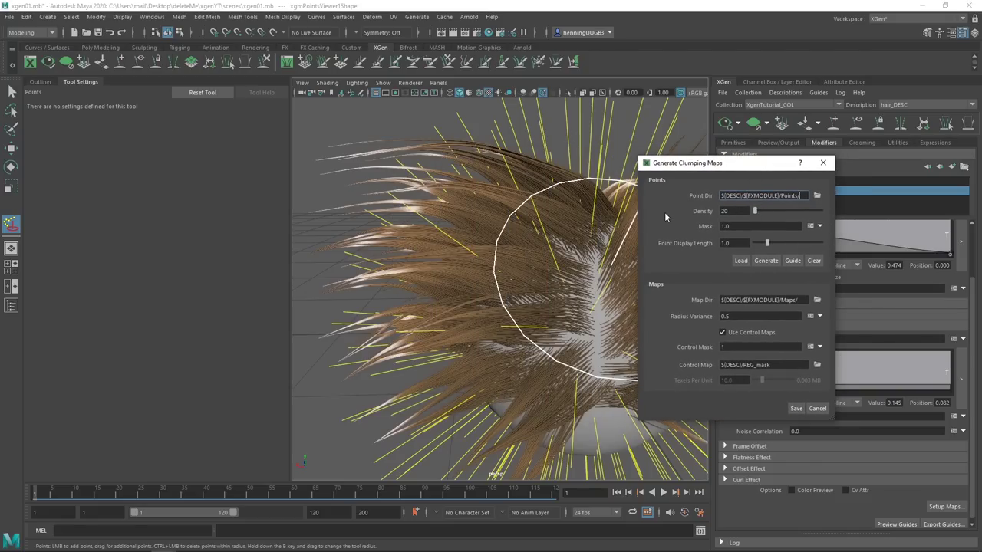
pyautogui.doubleClick(735, 211)
pyautogui.write('30')
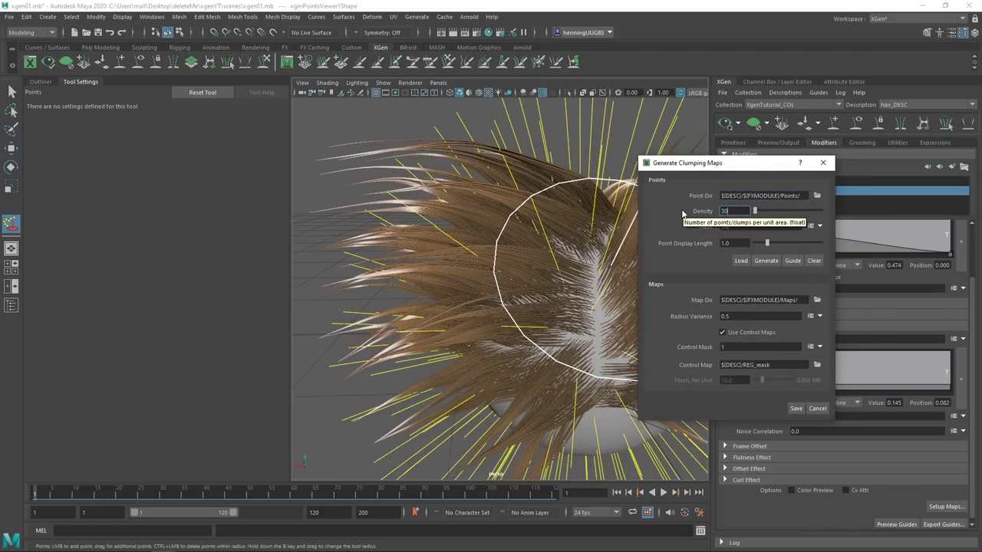
pyautogui.click(765, 260)
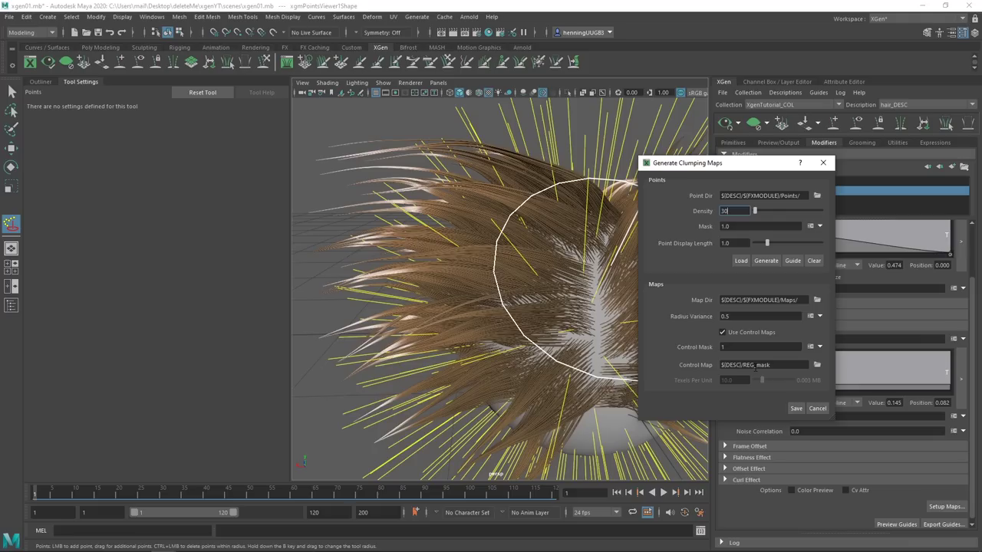
pyautogui.click(796, 409)
# - Switch Clumping1 and Clumping2 off and on to compare each modifier's effect on the hair
pyautogui.keyDown('alt'); pyautogui.moveTo(567, 294); pyautogui.dragTo(545, 290); pyautogui.keyUp('alt')
pyautogui.keyDown('alt'); pyautogui.moveTo(546, 289); pyautogui.dragTo(463, 287, button='right'); pyautogui.keyUp('alt')
pyautogui.keyDown('alt'); pyautogui.moveTo(462, 286); pyautogui.dragTo(546, 254); pyautogui.keyUp('alt')
pyautogui.scroll(2, 564, 274)
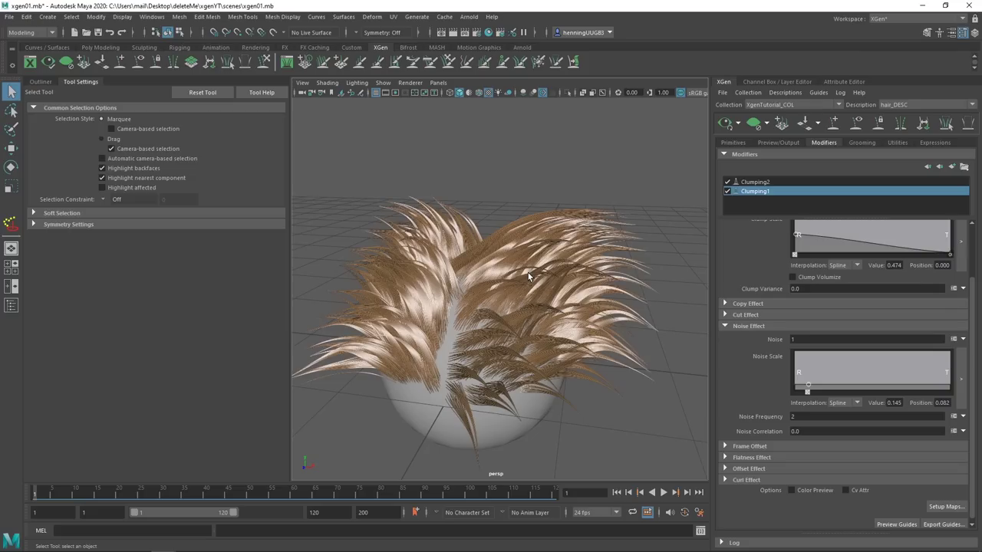
pyautogui.click(727, 191)
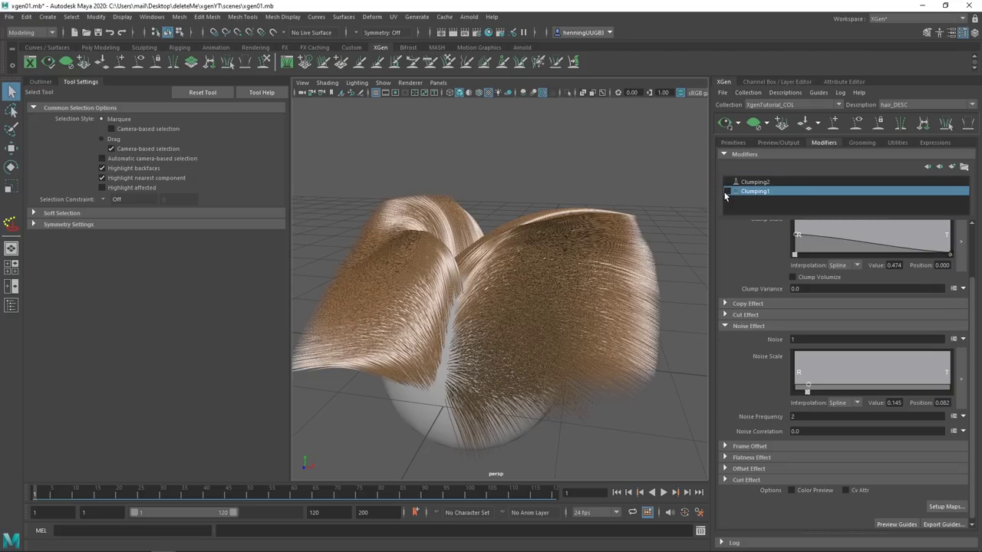
pyautogui.click(725, 191)
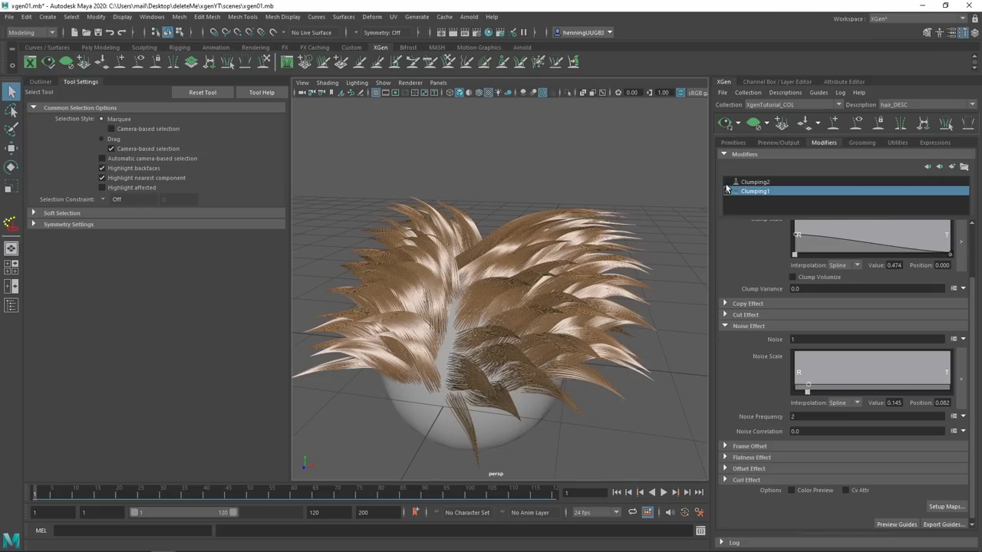
pyautogui.click(728, 182)
pyautogui.click(728, 182)
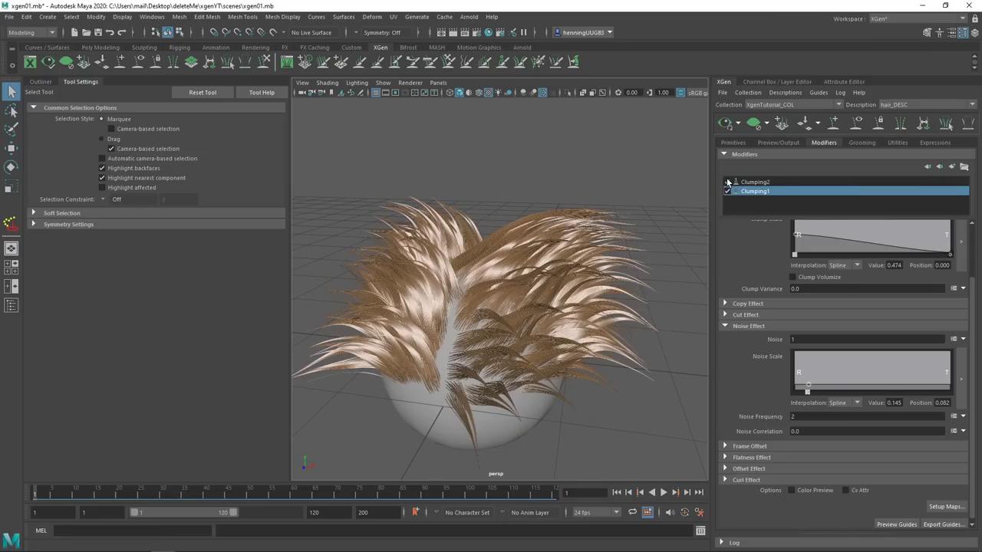
pyautogui.scroll(3, 534, 287)
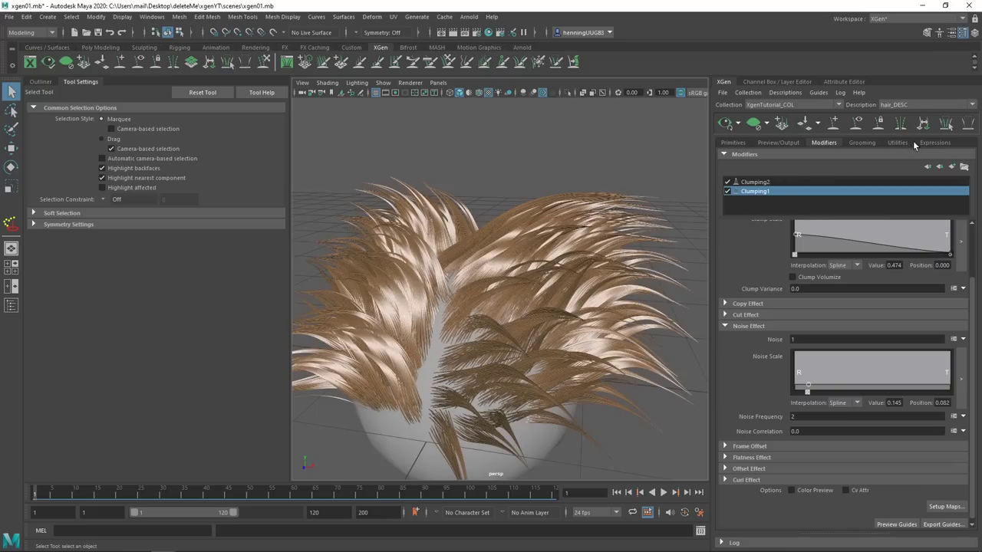
# - Add a third Clumping modifier to the hair description
pyautogui.click(951, 167)
pyautogui.click(796, 188)
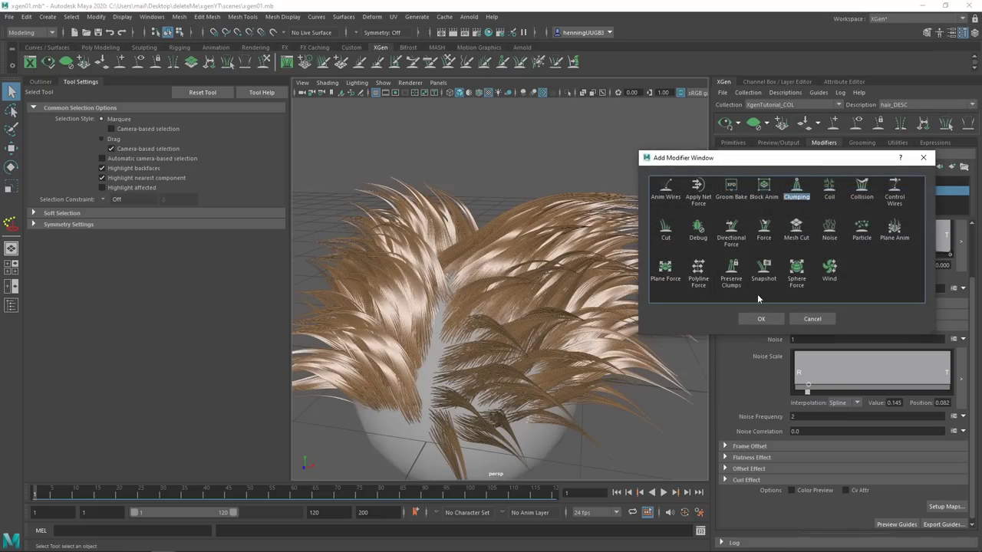
pyautogui.click(761, 319)
# - Generate Clumping3's points at a density of 100, save its clumping maps and inspect the finer clumps
pyautogui.click(951, 462)
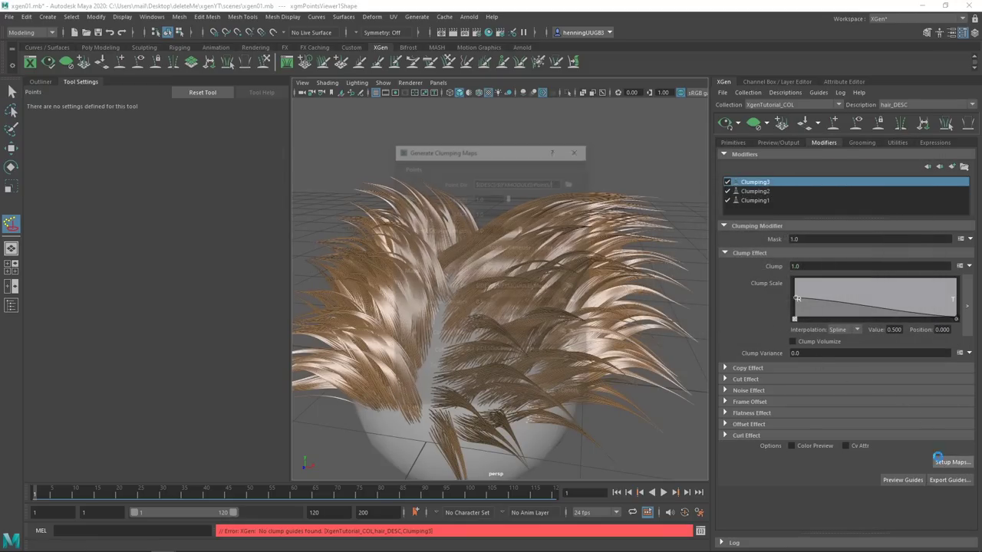
pyautogui.click(486, 197)
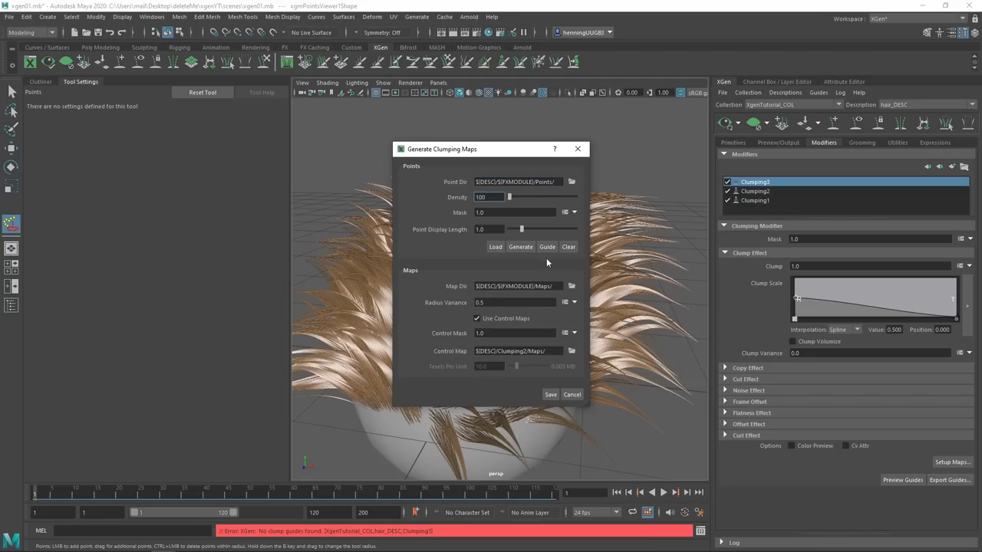
pyautogui.click(520, 247)
pyautogui.click(551, 394)
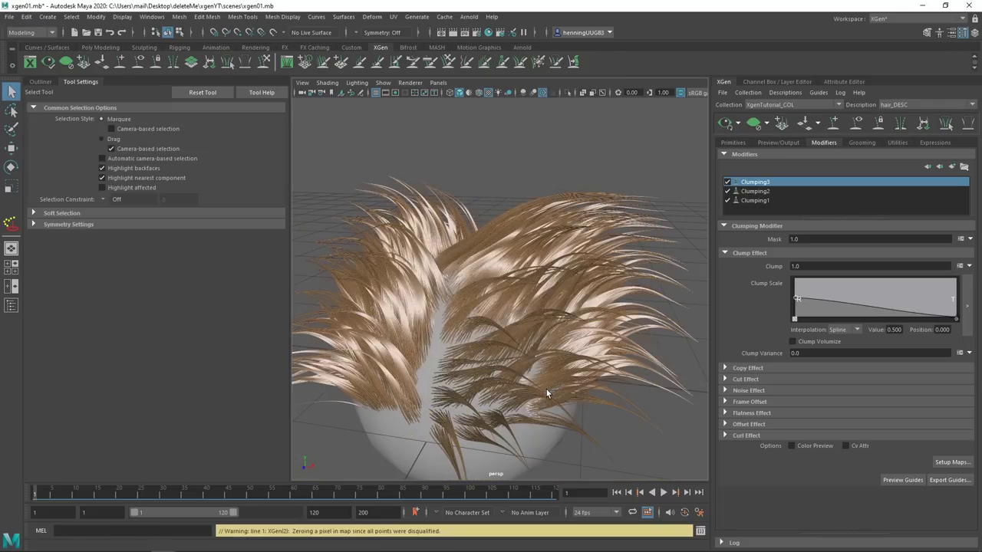
pyautogui.keyDown('alt'); pyautogui.moveTo(442, 336); pyautogui.dragTo(513, 324); pyautogui.keyUp('alt')
pyautogui.keyDown('alt'); pyautogui.moveTo(513, 325); pyautogui.dragTo(432, 289, button='right'); pyautogui.keyUp('alt')
pyautogui.keyDown('alt'); pyautogui.moveTo(435, 290); pyautogui.dragTo(509, 300); pyautogui.keyUp('alt')
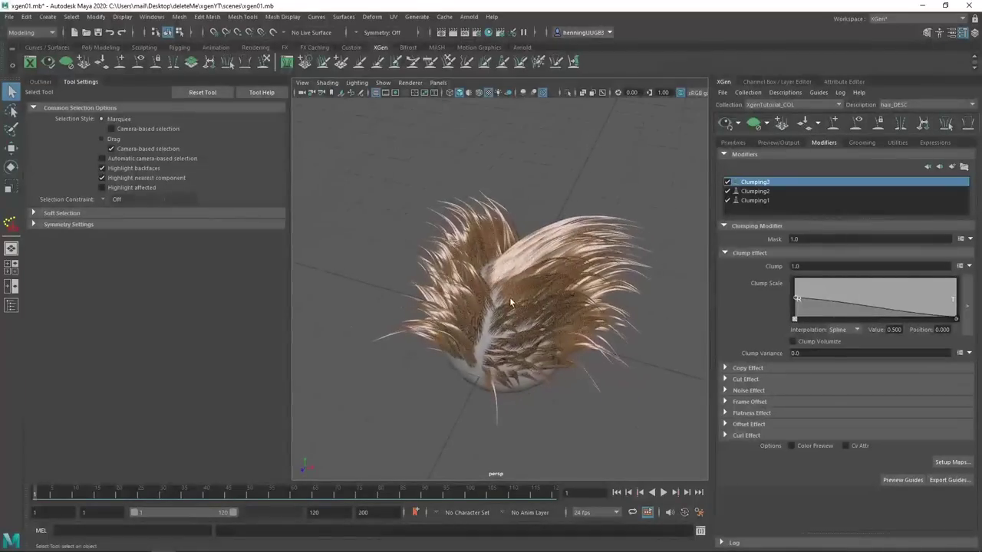
pyautogui.scroll(3, 539, 326)
pyautogui.keyDown('alt'); pyautogui.moveTo(539, 326); pyautogui.dragTo(516, 310, button='middle'); pyautogui.keyUp('alt')
pyautogui.moveTo(516, 309)
pyautogui.keyDown('alt'); pyautogui.mouseDown()
pyautogui.moveTo(526, 282)
pyautogui.moveTo(528, 307)
pyautogui.mouseUp(); pyautogui.keyUp('alt')
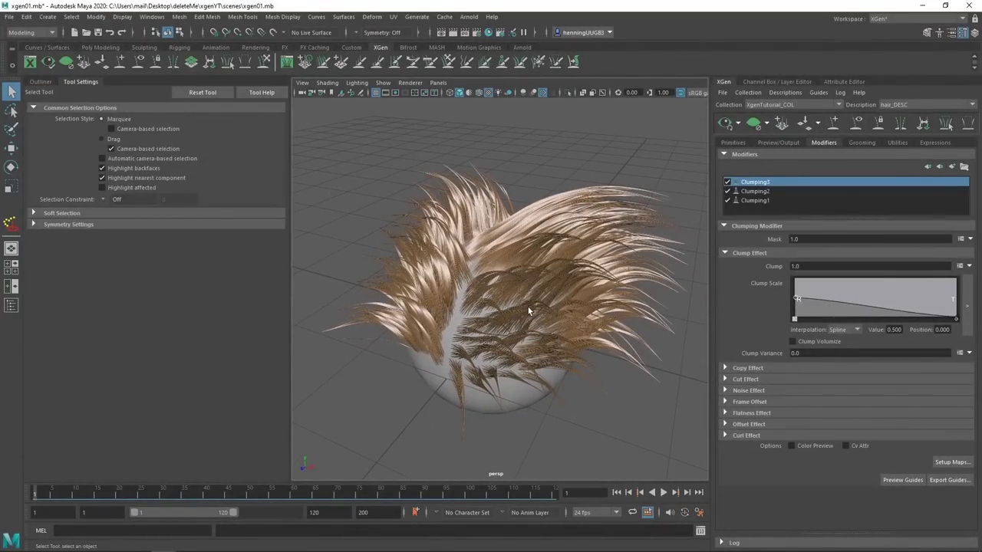
# - Add a Noise modifier on top of the three Clumping modifiers and check its effect on the strands
pyautogui.click(951, 167)
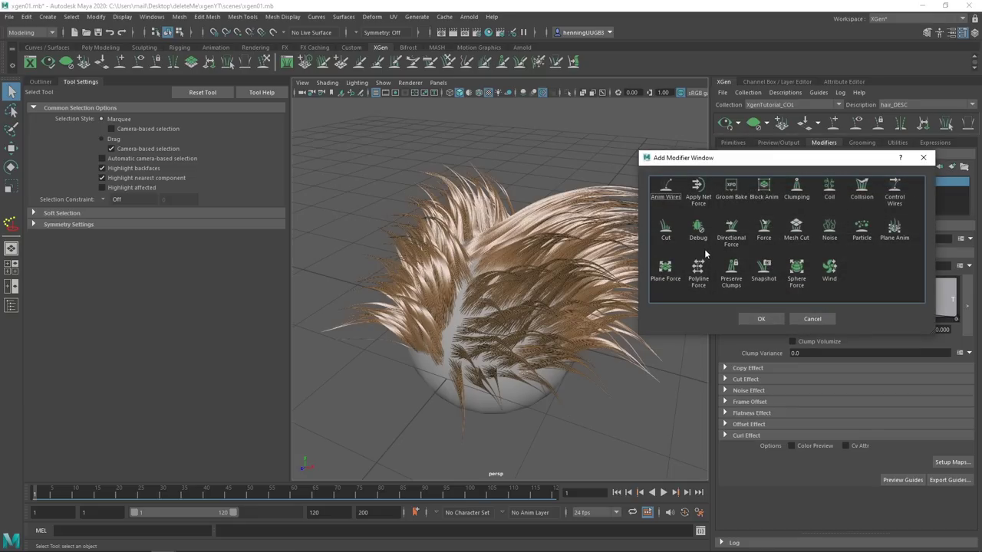
pyautogui.click(829, 229)
pyautogui.click(761, 318)
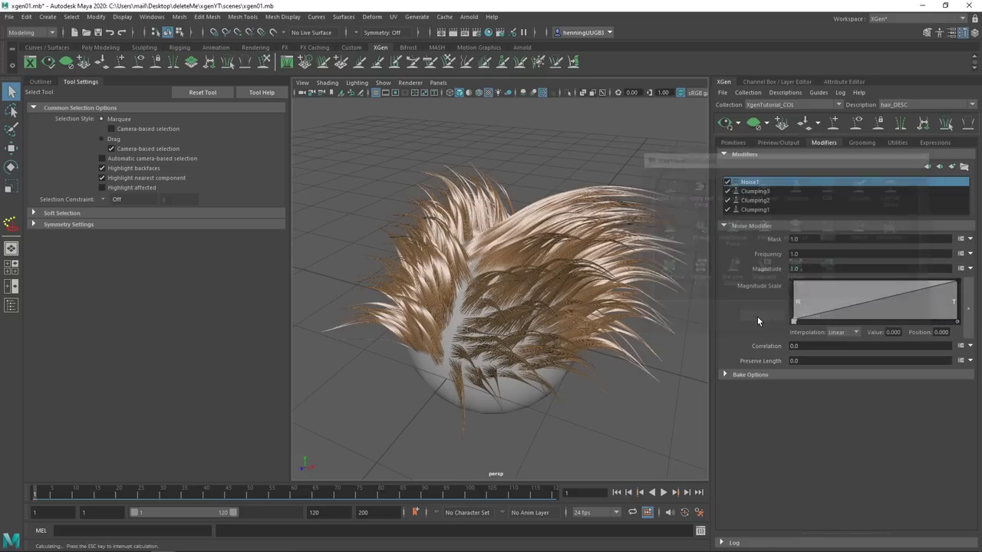
pyautogui.scroll(5, 566, 298)
pyautogui.keyDown('alt'); pyautogui.moveTo(537, 308); pyautogui.dragTo(585, 298); pyautogui.keyUp('alt')
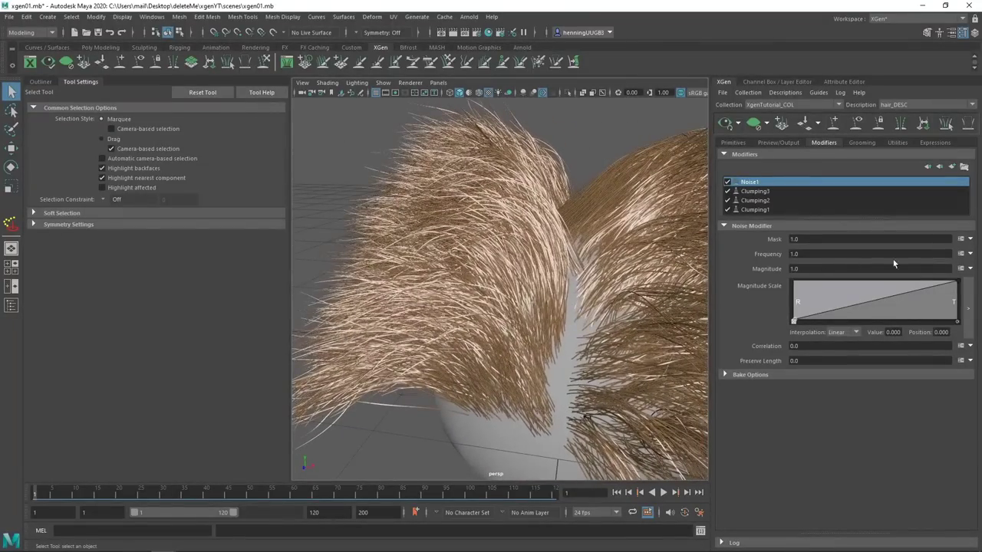
# - Try Mask values of 0.1 and 0.5 on the Noise modifier and compare the strands
pyautogui.click(807, 239)
pyautogui.write('0.1')
pyautogui.press('Return')
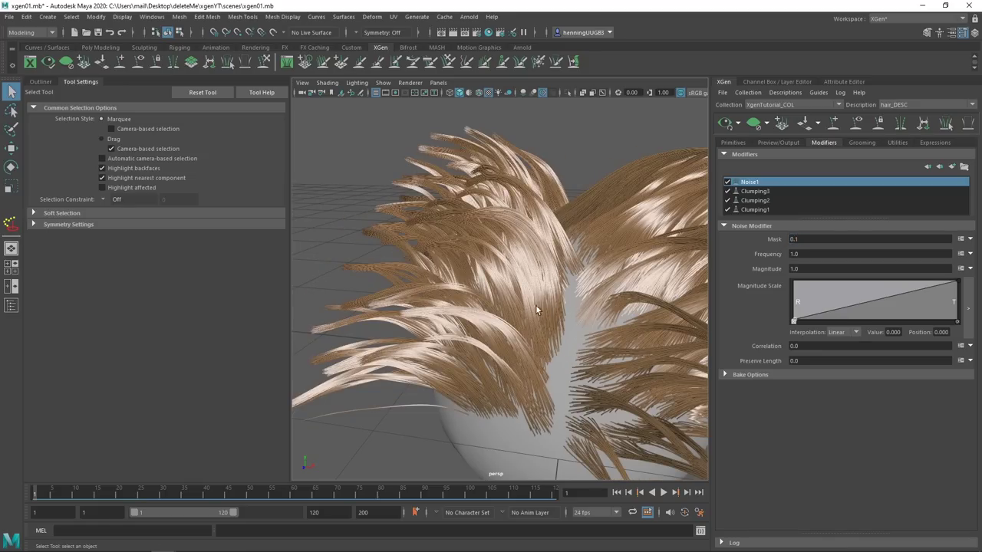
pyautogui.keyDown('alt'); pyautogui.moveTo(447, 307); pyautogui.dragTo(553, 265, button='right'); pyautogui.keyUp('alt')
pyautogui.click(882, 239)
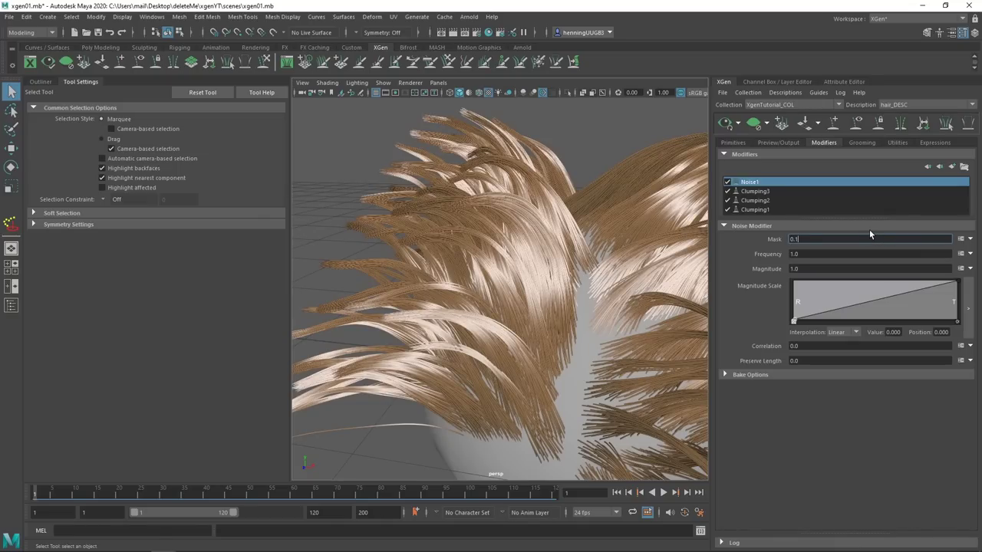
pyautogui.press('BackSpace')
pyautogui.write('5')
pyautogui.press('Return')
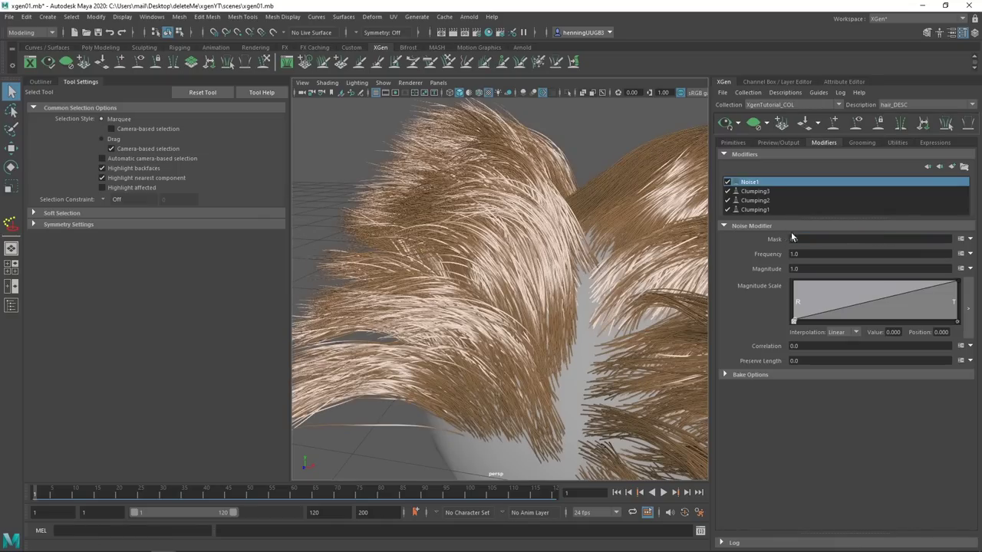
# - Set the Noise modifier's Mask back to 1 and check the whole hairstyle
pyautogui.click(839, 239)
pyautogui.press('BackSpace')
pyautogui.press('BackSpace')
pyautogui.press('BackSpace')
pyautogui.write('1')
pyautogui.press('Return')
pyautogui.keyDown('alt'); pyautogui.moveTo(507, 282); pyautogui.dragTo(471, 271, button='right'); pyautogui.keyUp('alt')
pyautogui.keyDown('alt'); pyautogui.moveTo(471, 270); pyautogui.dragTo(550, 279); pyautogui.keyUp('alt')
pyautogui.moveTo(550, 278)
pyautogui.keyDown('alt'); pyautogui.mouseDown(button='middle')
pyautogui.moveTo(551, 301)
pyautogui.moveTo(561, 277)
pyautogui.mouseUp(button='middle'); pyautogui.keyUp('alt')
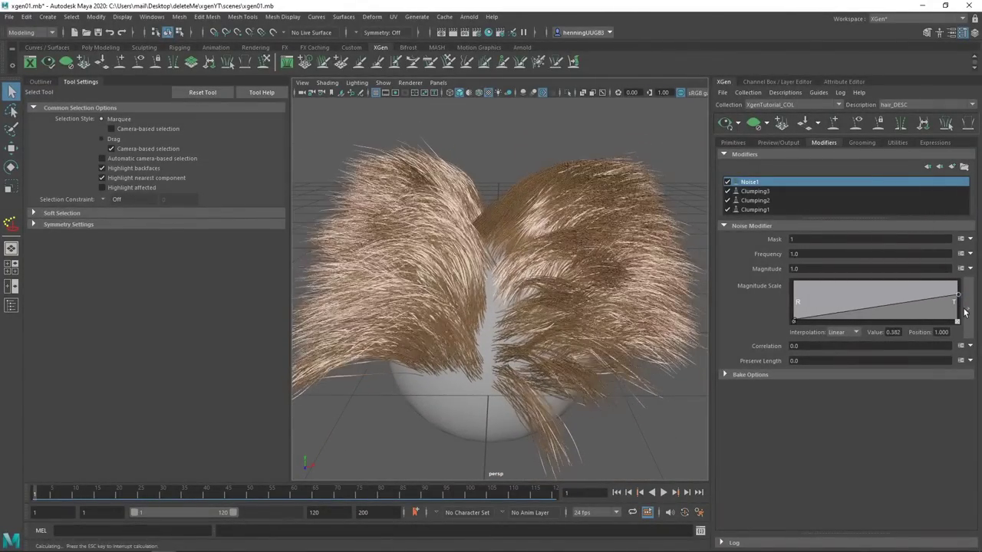
# - Try the Noise modifier's Magnitude Scale with tip values of 1.0 and about 0.43, checking the strands along the parting
pyautogui.moveTo(958, 286)
pyautogui.mouseDown()
pyautogui.moveTo(965, 315)
pyautogui.moveTo(965, 278)
pyautogui.mouseUp()
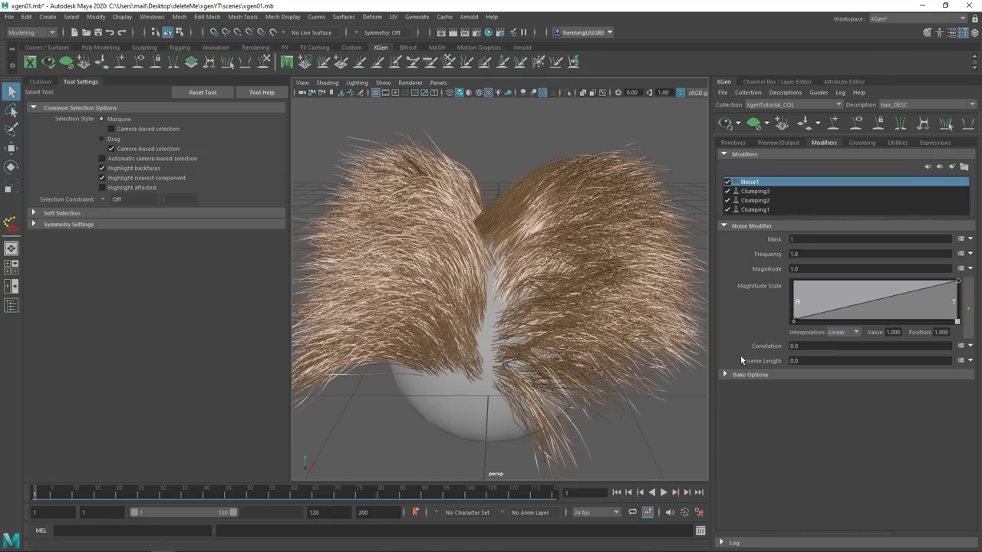
pyautogui.keyDown('alt'); pyautogui.moveTo(467, 352); pyautogui.dragTo(530, 362, button='right'); pyautogui.keyUp('alt')
pyautogui.keyDown('alt'); pyautogui.moveTo(529, 362); pyautogui.dragTo(514, 366); pyautogui.keyUp('alt')
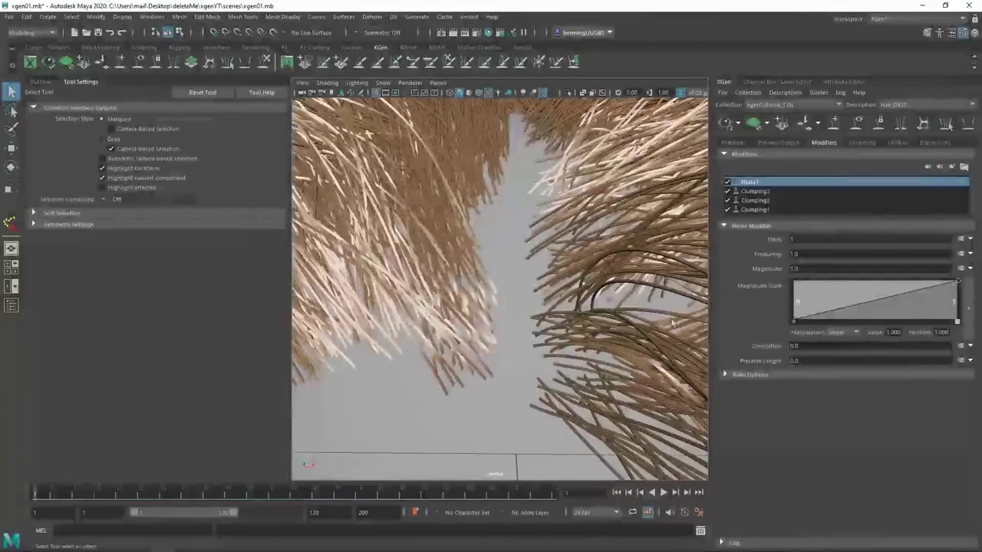
pyautogui.moveTo(957, 283); pyautogui.dragTo(958, 302)
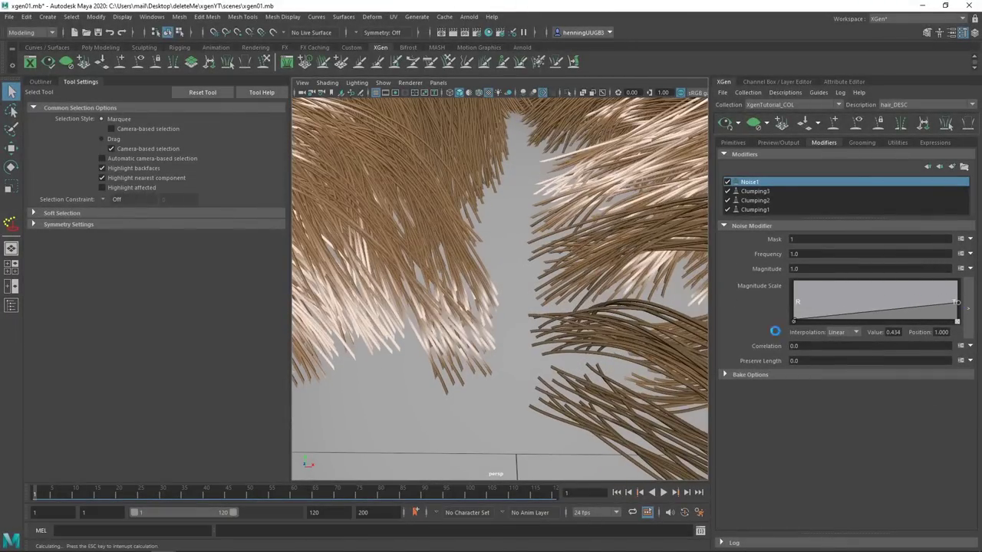
pyautogui.keyDown('alt'); pyautogui.moveTo(613, 307); pyautogui.dragTo(501, 296, button='right'); pyautogui.keyUp('alt')
pyautogui.keyDown('alt'); pyautogui.moveTo(500, 296); pyautogui.dragTo(517, 325); pyautogui.keyUp('alt')
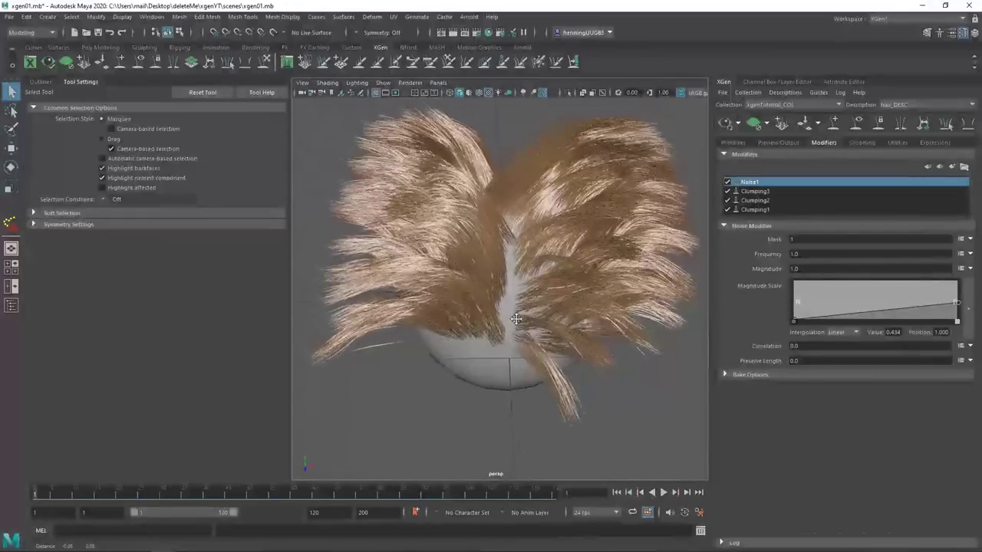
# - Try a Noise Frequency of 10, inspect the strands, and return the Frequency to 1
pyautogui.doubleClick(796, 254)
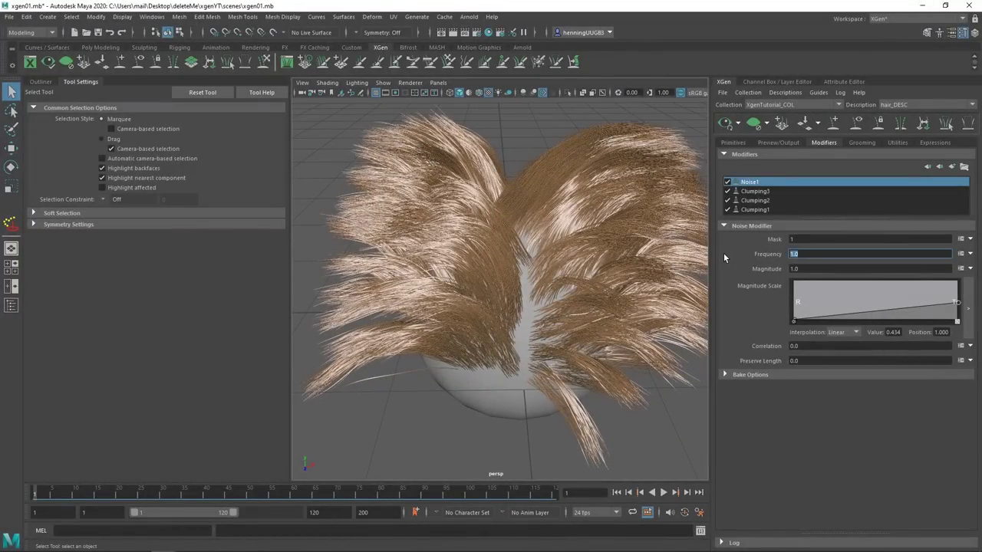
pyautogui.write('10')
pyautogui.press('Return')
pyautogui.keyDown('alt'); pyautogui.moveTo(537, 311); pyautogui.dragTo(570, 315, button='right'); pyautogui.keyUp('alt')
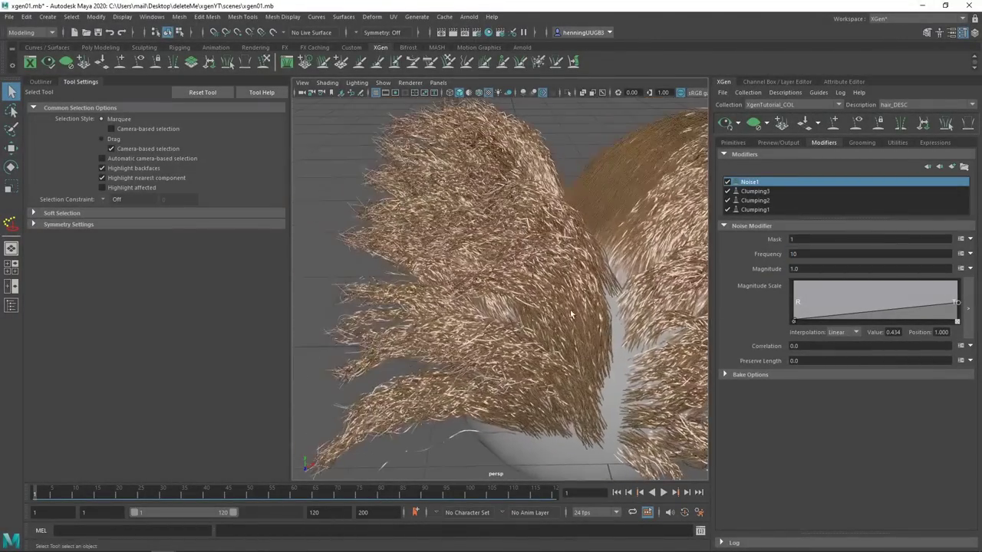
pyautogui.moveTo(571, 315)
pyautogui.keyDown('alt'); pyautogui.mouseDown()
pyautogui.moveTo(515, 343)
pyautogui.moveTo(510, 375)
pyautogui.moveTo(566, 311)
pyautogui.moveTo(561, 297)
pyautogui.mouseUp(); pyautogui.keyUp('alt')
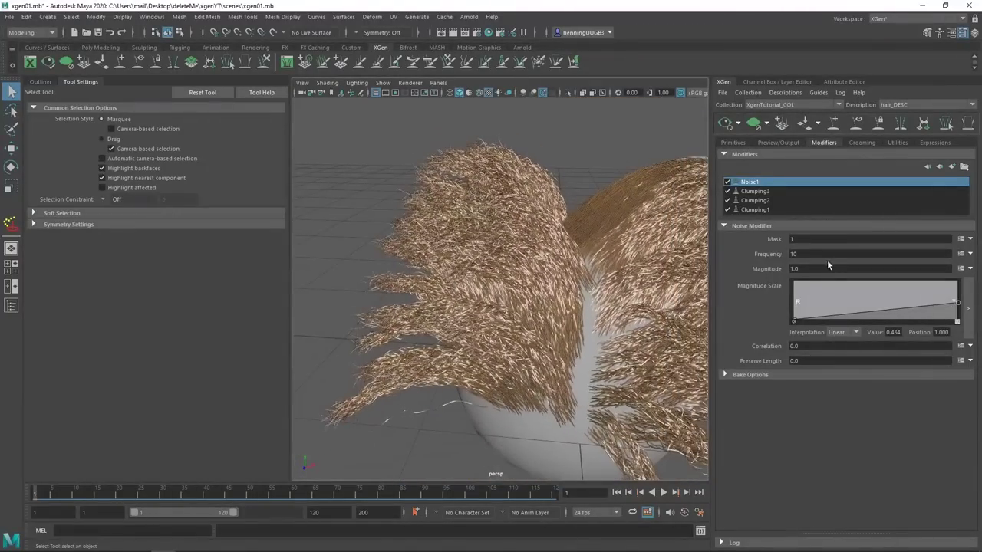
pyautogui.click(795, 254)
pyautogui.write('1')
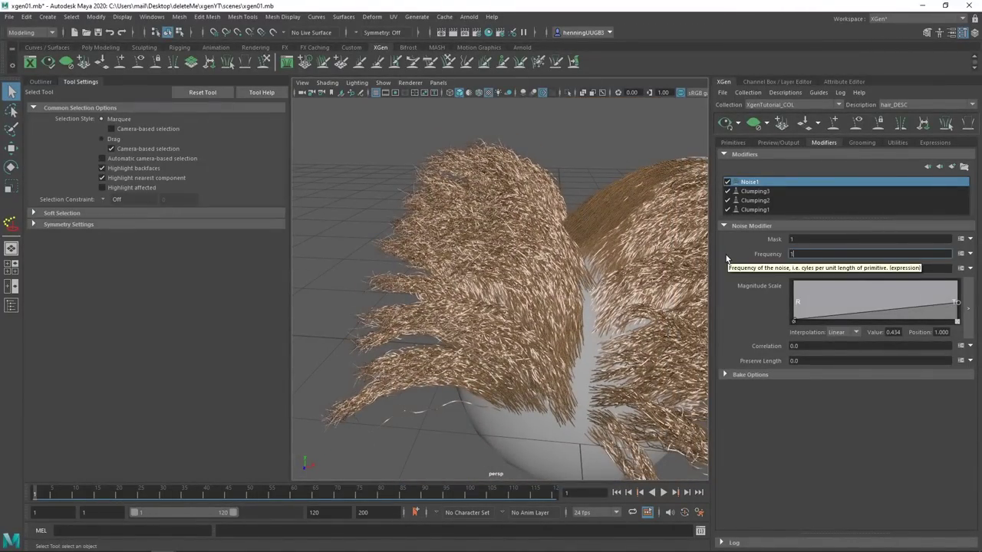
pyautogui.press('Return')
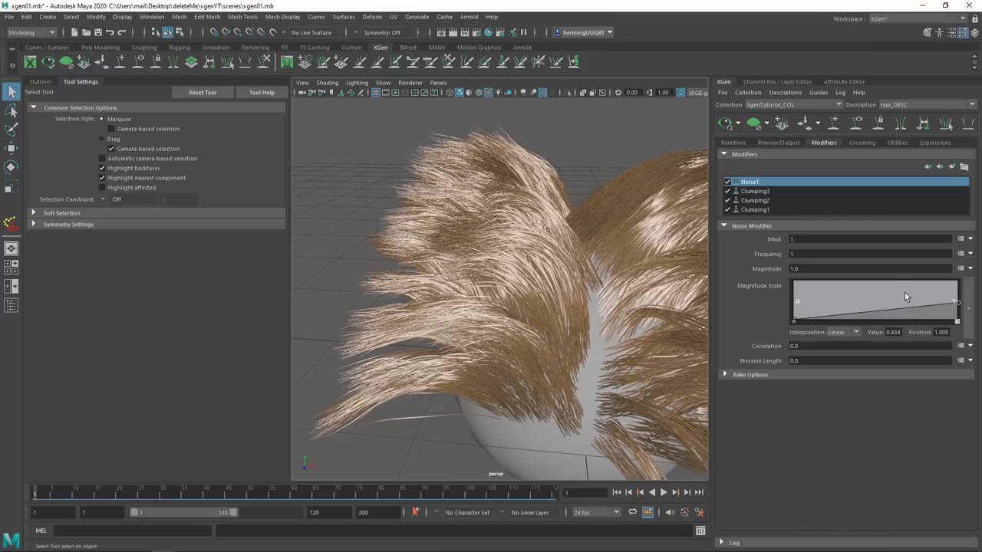
# - Shape the Noise modifier's Magnitude Scale ramp to about 0.34 at the tip and 0.145 at the root
pyautogui.moveTo(958, 306); pyautogui.dragTo(958, 308)
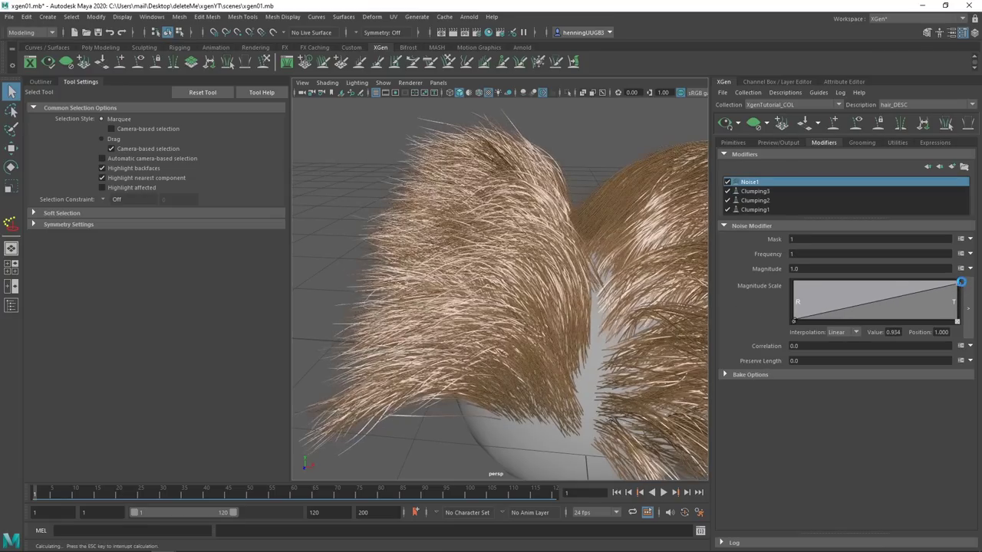
pyautogui.click(728, 184)
pyautogui.click(727, 184)
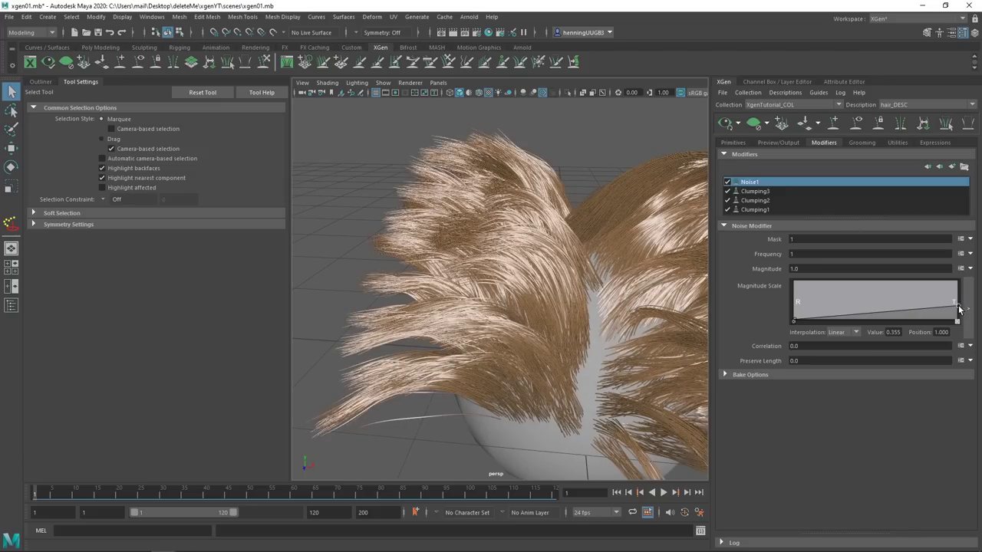
pyautogui.moveTo(958, 308); pyautogui.dragTo(958, 308)
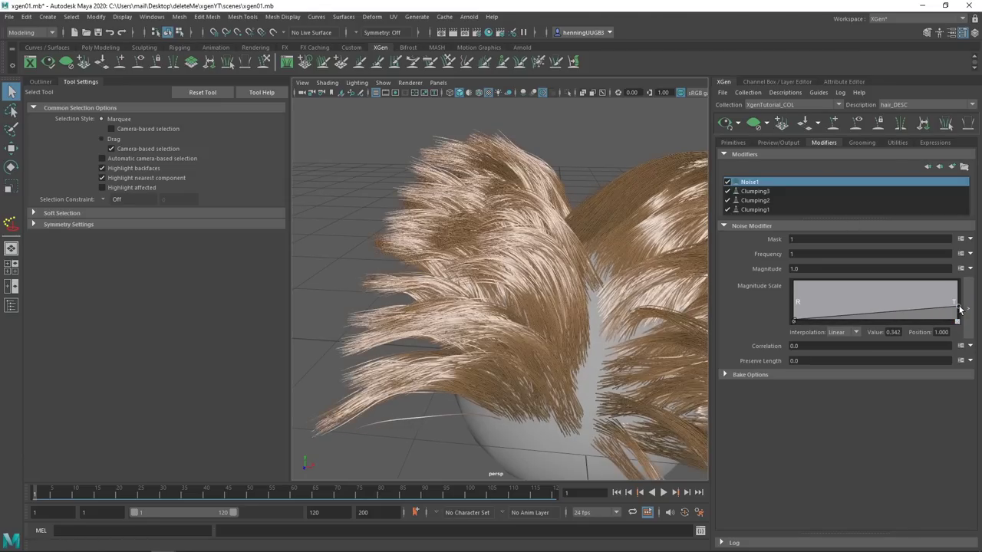
pyautogui.moveTo(796, 322); pyautogui.dragTo(795, 315)
pyautogui.keyDown('alt'); pyautogui.moveTo(469, 290); pyautogui.dragTo(491, 337); pyautogui.keyUp('alt')
# - Switch all three Clumping modifiers off and back on to compare the hair with and without clumping
pyautogui.click(728, 191)
pyautogui.click(726, 199)
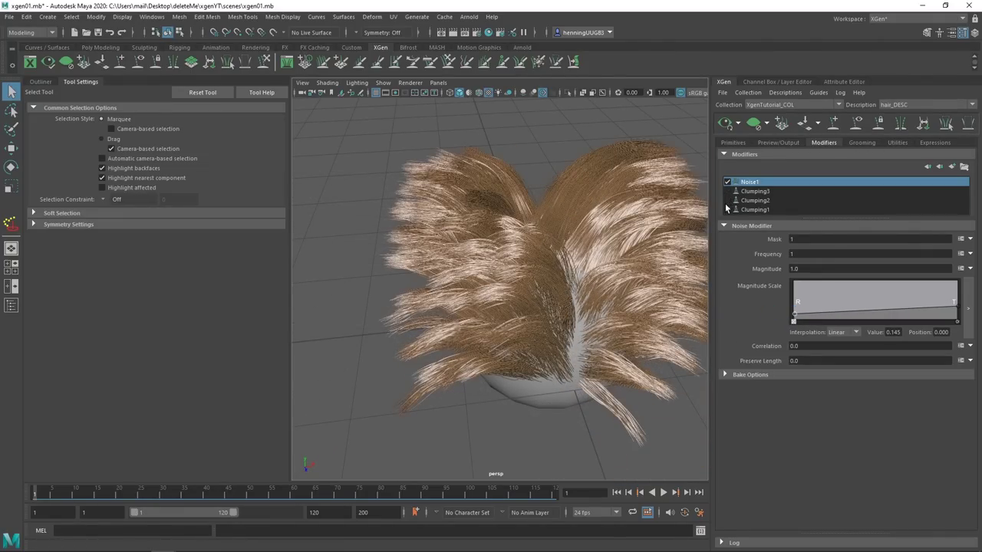
pyautogui.click(726, 209)
pyautogui.click(727, 209)
pyautogui.click(727, 209)
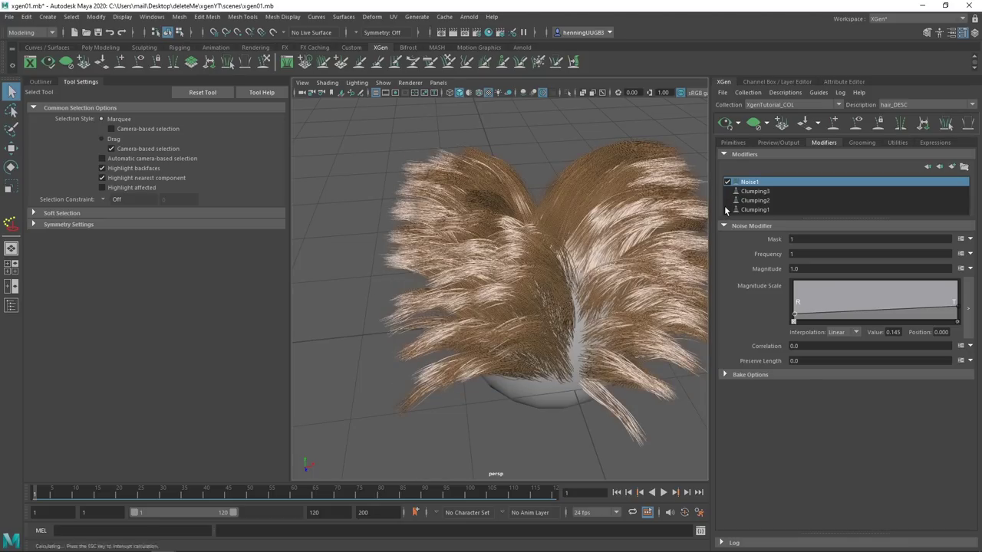
pyautogui.keyDown('alt'); pyautogui.moveTo(575, 325); pyautogui.dragTo(550, 296); pyautogui.keyUp('alt')
pyautogui.keyDown('alt'); pyautogui.moveTo(444, 270); pyautogui.dragTo(506, 290, button='right'); pyautogui.keyUp('alt')
# - Set the Noise modifier's Magnitude to 0.1 and compare the hair with the modifier off and on
pyautogui.click(726, 182)
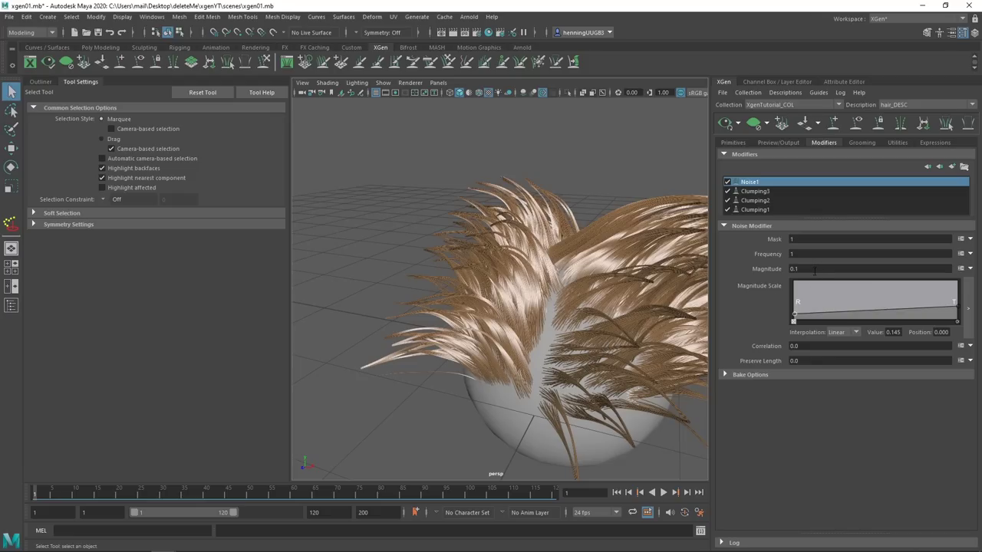
pyautogui.click(815, 270)
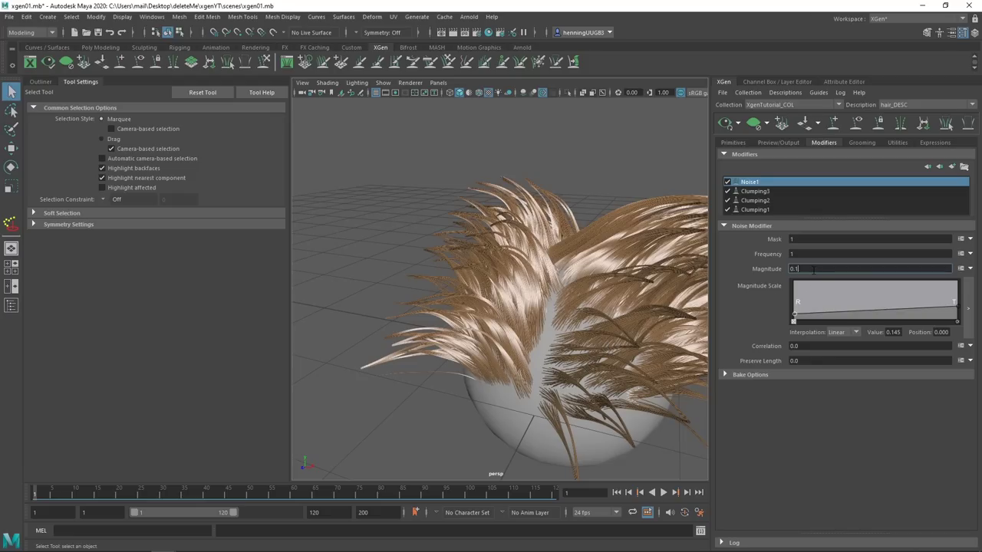
pyautogui.keyDown('alt'); pyautogui.moveTo(518, 335); pyautogui.dragTo(576, 297, button='right'); pyautogui.keyUp('alt')
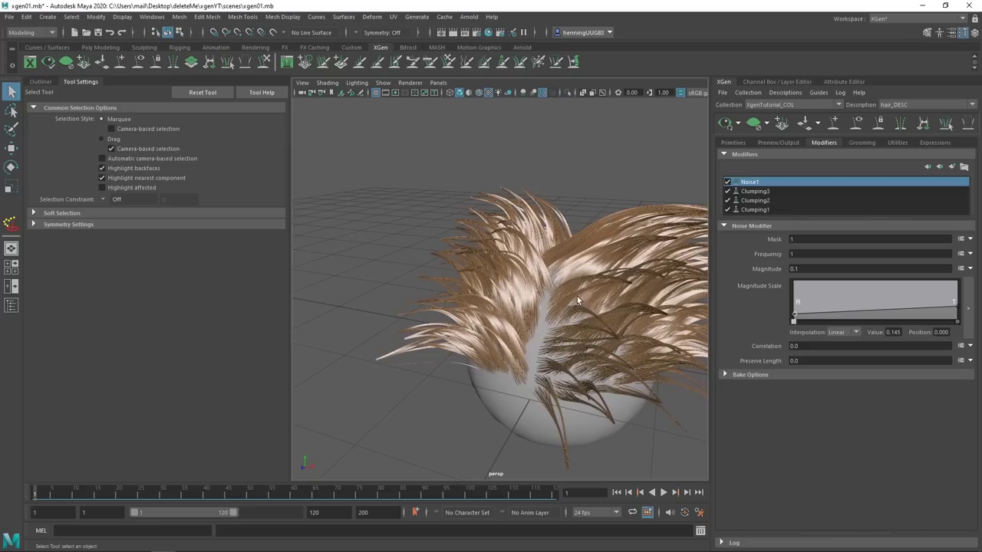
pyautogui.click(727, 182)
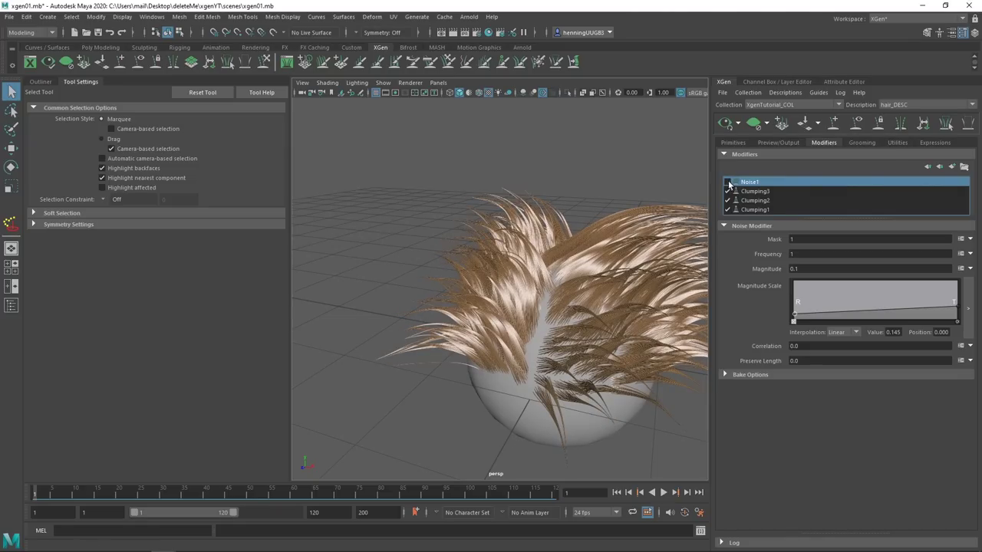
pyautogui.click(727, 182)
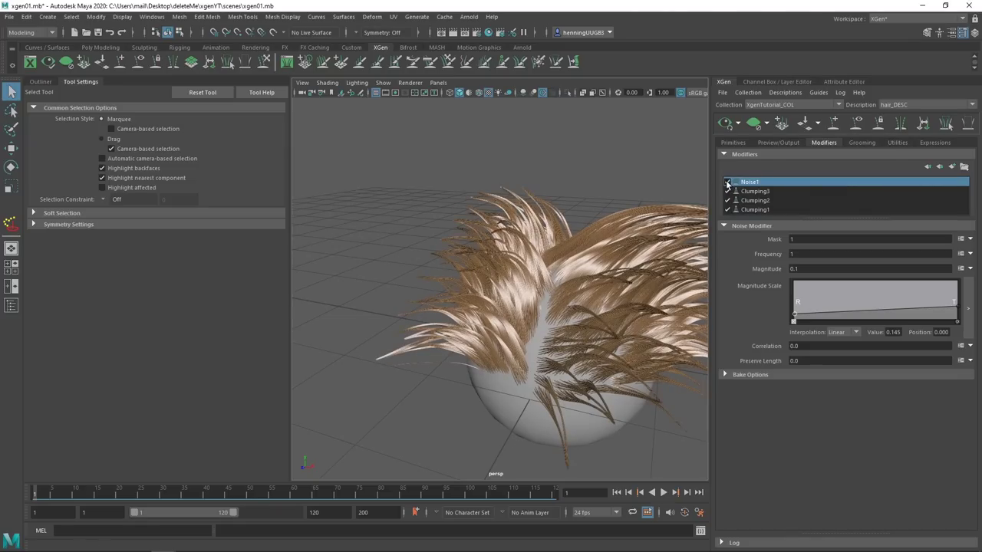
# - Enable Color Preview for the Clumping1 modifier and examine how its clumps divide the hair
pyautogui.click(760, 209)
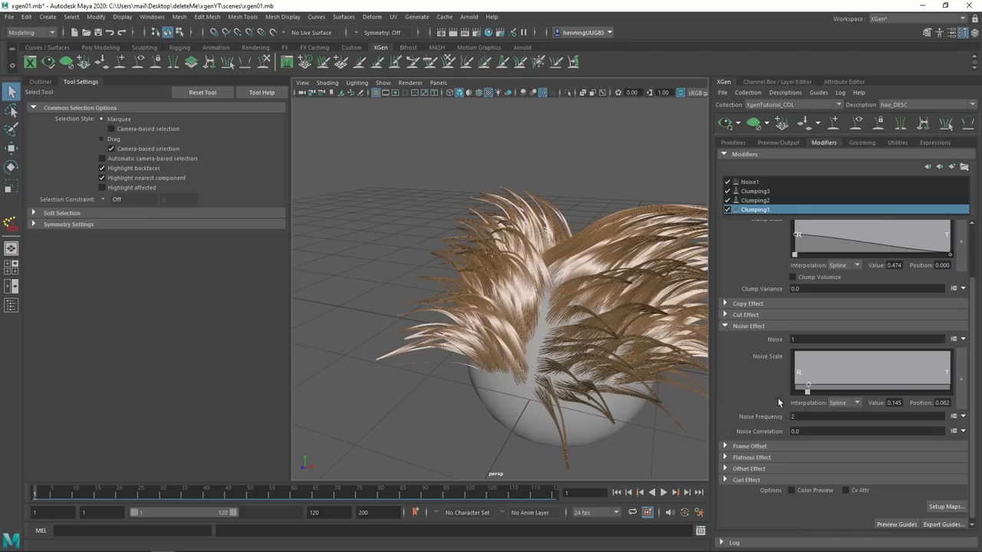
pyautogui.click(793, 490)
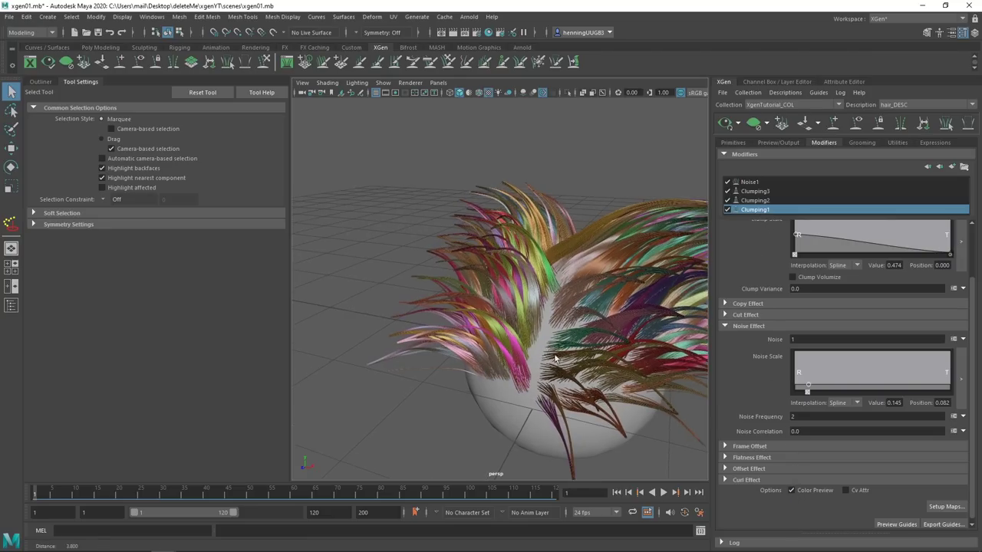
pyautogui.keyDown('alt'); pyautogui.moveTo(583, 299); pyautogui.dragTo(533, 284); pyautogui.keyUp('alt')
pyautogui.keyDown('alt'); pyautogui.moveTo(533, 284); pyautogui.dragTo(553, 278, button='right'); pyautogui.keyUp('alt')
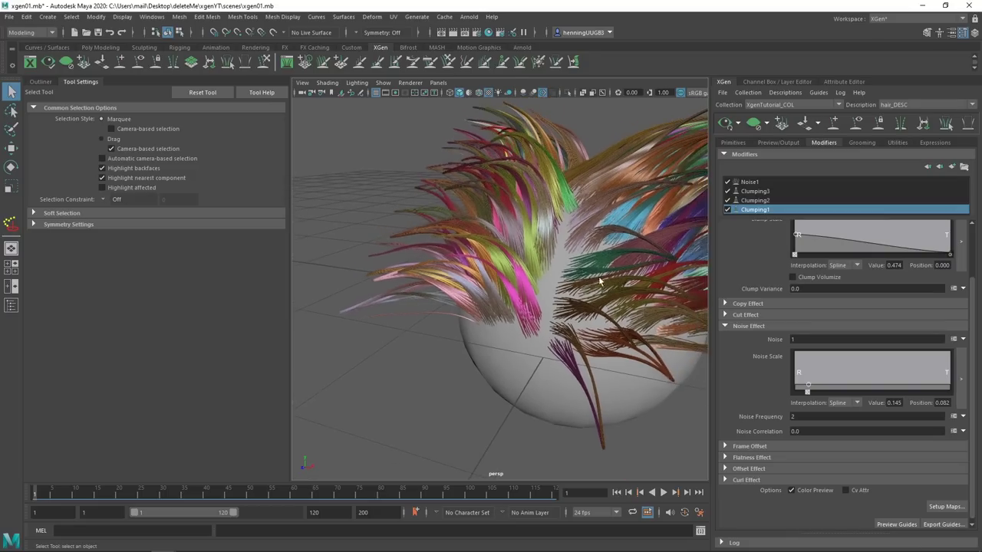
# - Compare the coloured clumps with Clumping2 and Clumping3 off and on, and turn off Clumping1's Color Preview
pyautogui.click(728, 191)
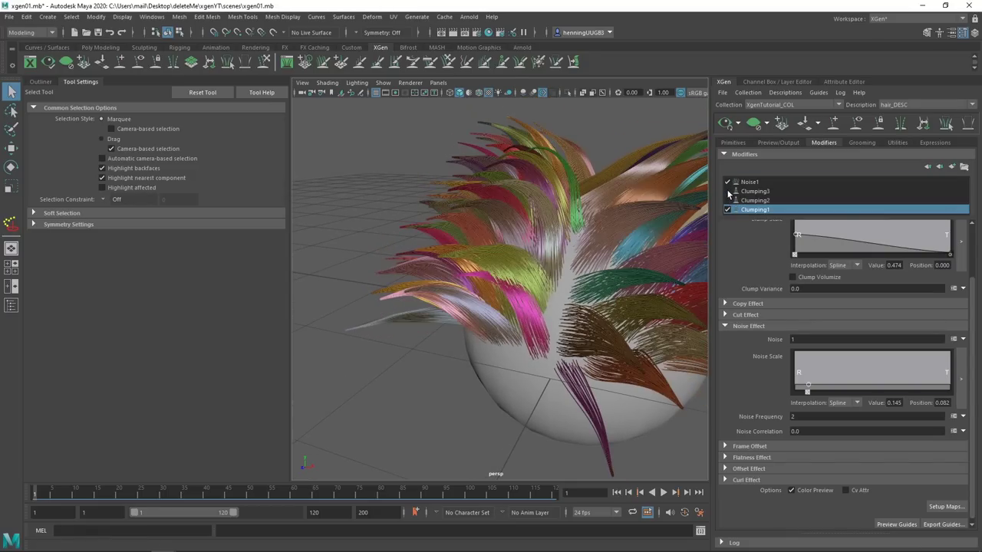
pyautogui.keyDown('alt'); pyautogui.moveTo(616, 273); pyautogui.dragTo(591, 290); pyautogui.keyUp('alt')
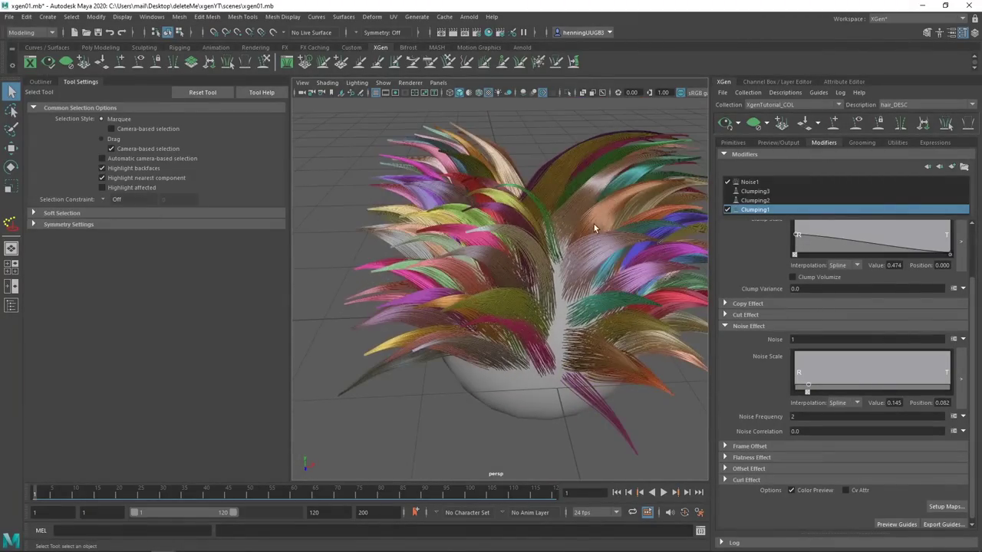
pyautogui.click(728, 209)
pyautogui.click(728, 192)
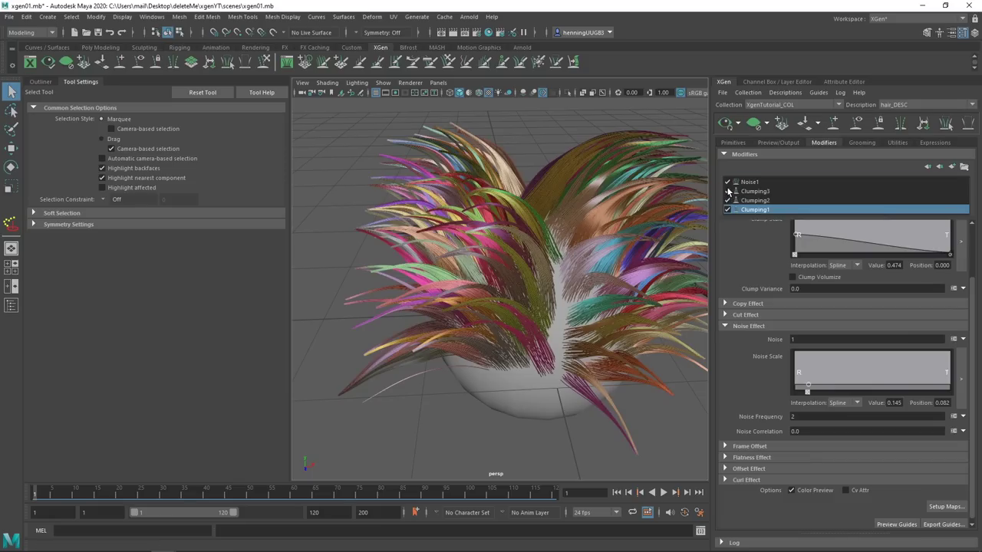
pyautogui.click(728, 192)
pyautogui.click(728, 190)
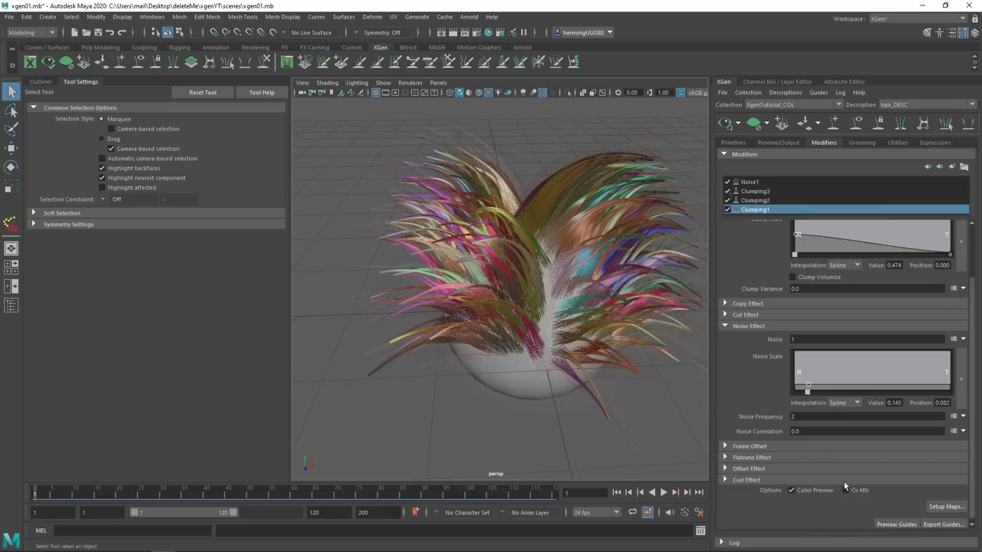
pyautogui.click(792, 490)
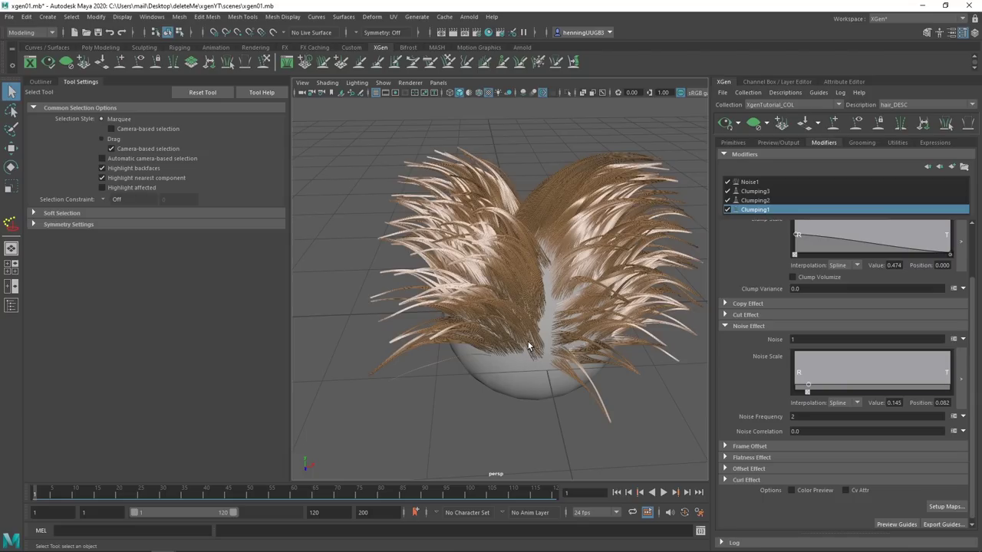
# - Check the hairstyle from several angles and save the scene as the incremented version xgen02.mb
pyautogui.keyDown('alt'); pyautogui.moveTo(527, 342); pyautogui.dragTo(581, 326, button='right'); pyautogui.keyUp('alt')
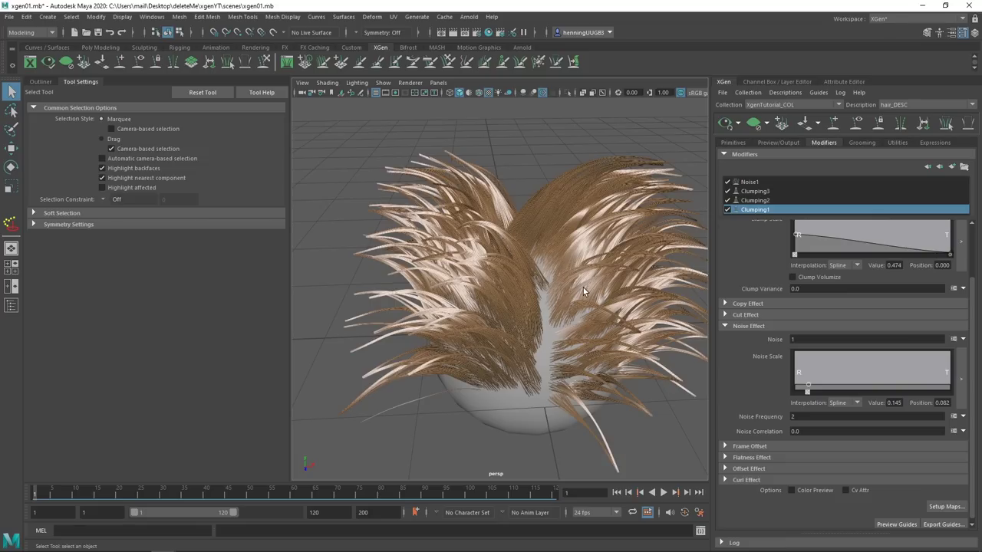
pyautogui.keyDown('alt'); pyautogui.moveTo(583, 288); pyautogui.dragTo(646, 372); pyautogui.keyUp('alt')
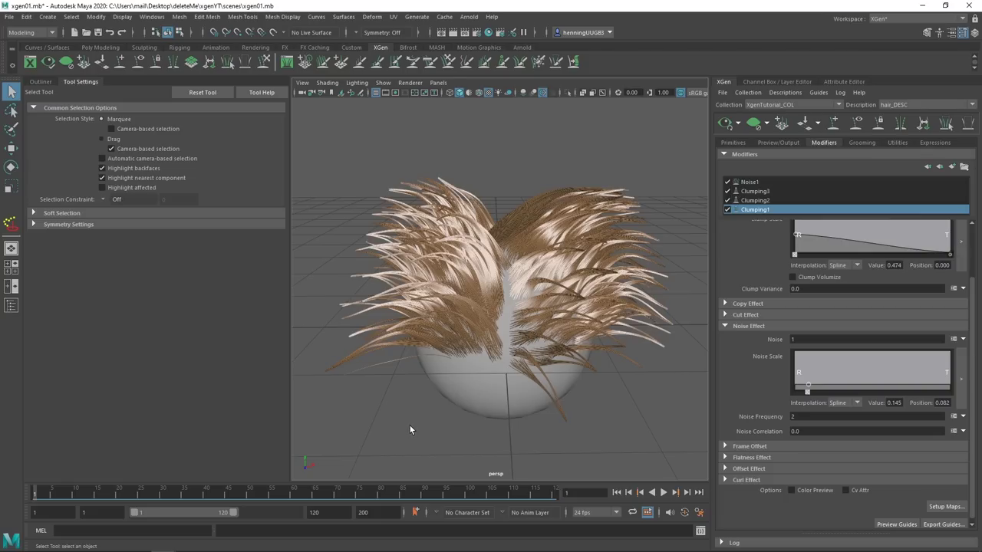
pyautogui.hotkey('ctrl', 'alt', 's')
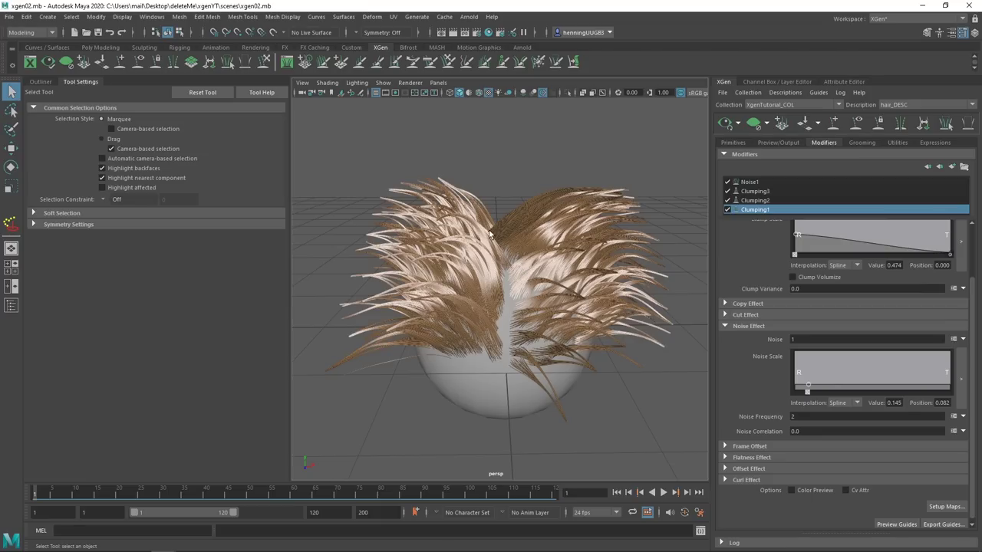
# - Add an Arnold area light and move it horizontally out of the ball, away from the hair
pyautogui.click(468, 17)
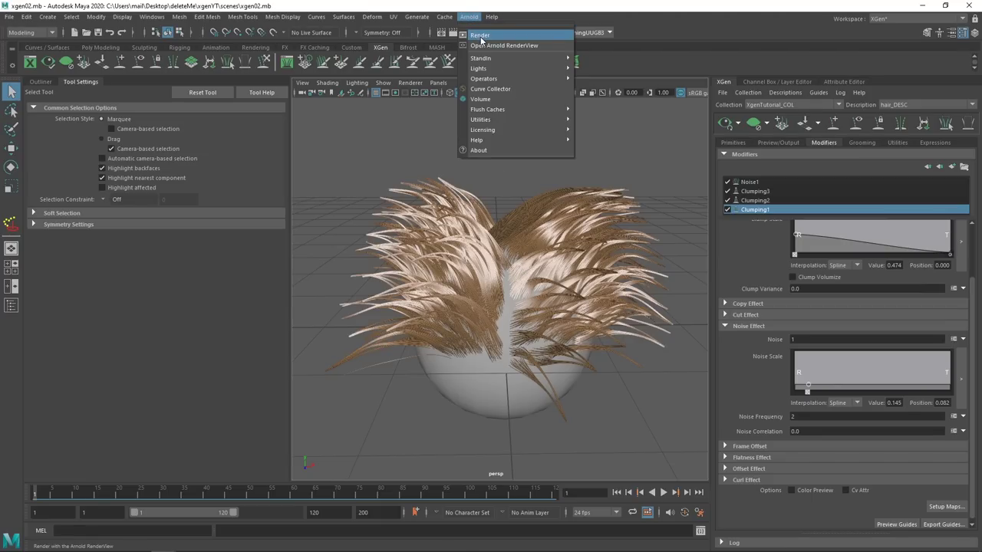
pyautogui.moveTo(483, 69)
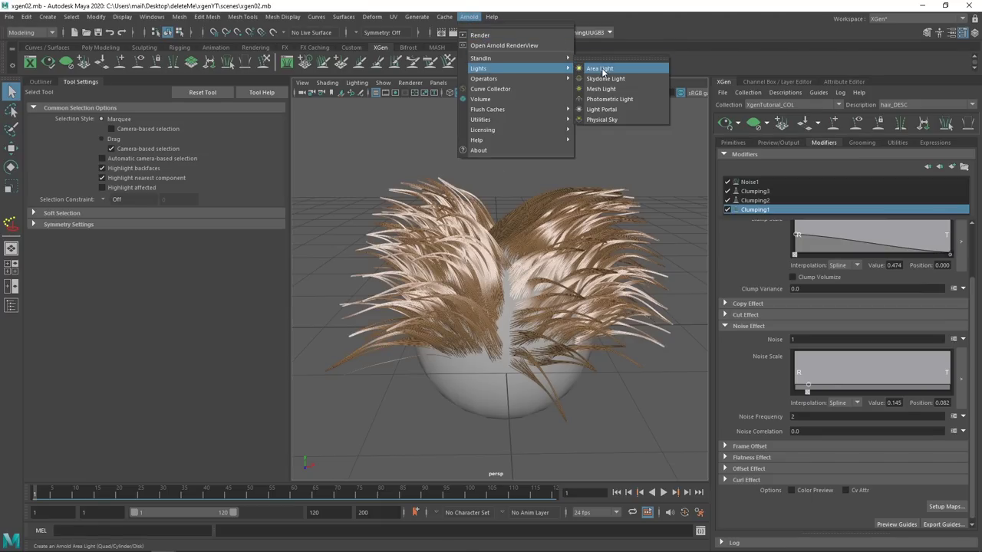
pyautogui.click(600, 68)
pyautogui.keyDown('alt'); pyautogui.moveTo(523, 291); pyautogui.dragTo(370, 314); pyautogui.keyUp('alt')
pyautogui.press('w')
pyautogui.moveTo(341, 343); pyautogui.dragTo(290, 352)
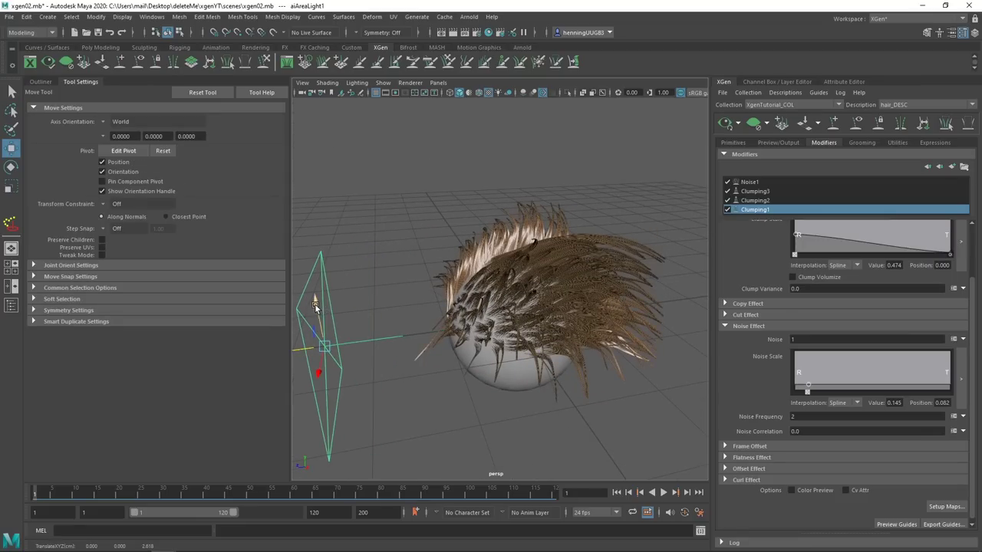
# - Raise the area light above the ball's height and tilt it down toward the hair
pyautogui.moveTo(315, 306); pyautogui.dragTo(402, 218)
pyautogui.press('e')
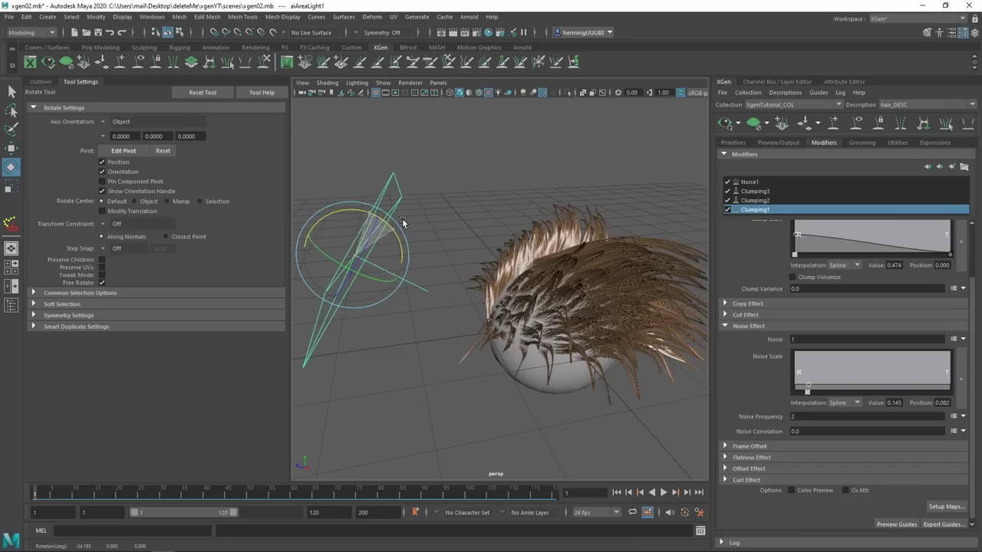
pyautogui.press('w')
pyautogui.moveTo(313, 221); pyautogui.dragTo(312, 169)
pyautogui.keyDown('alt'); pyautogui.moveTo(494, 228); pyautogui.dragTo(556, 218); pyautogui.keyUp('alt')
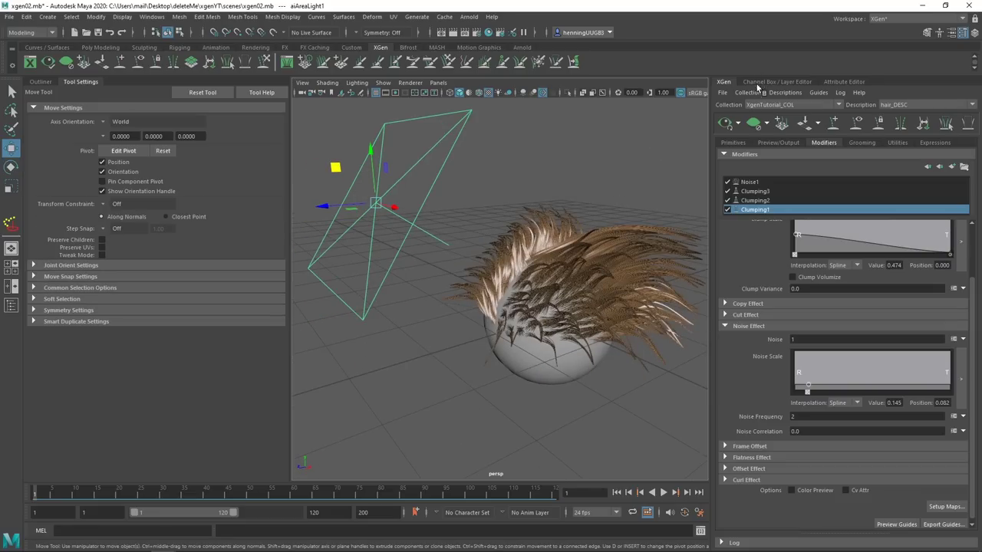
# - Set the area light's Exposure to 5
pyautogui.click(840, 82)
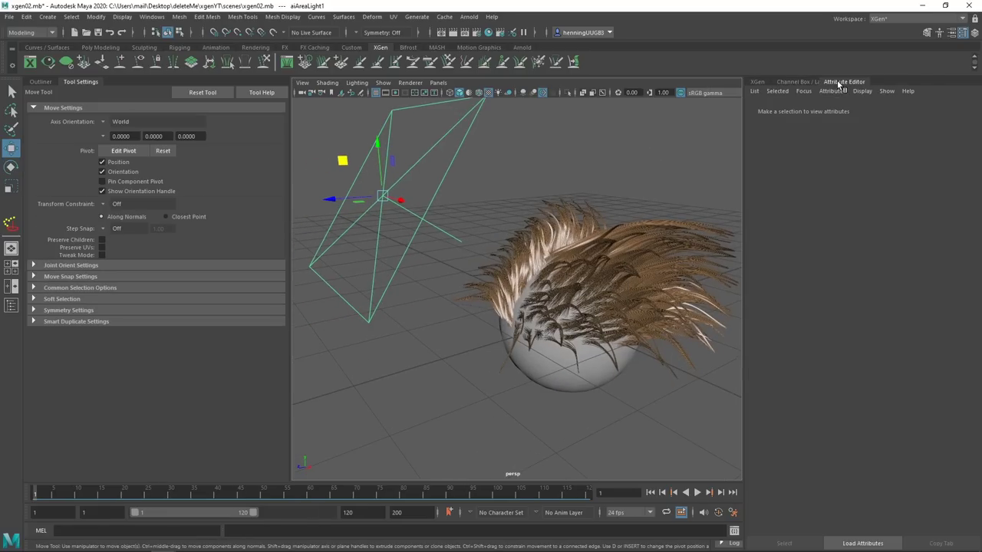
pyautogui.moveTo(859, 238); pyautogui.dragTo(784, 241)
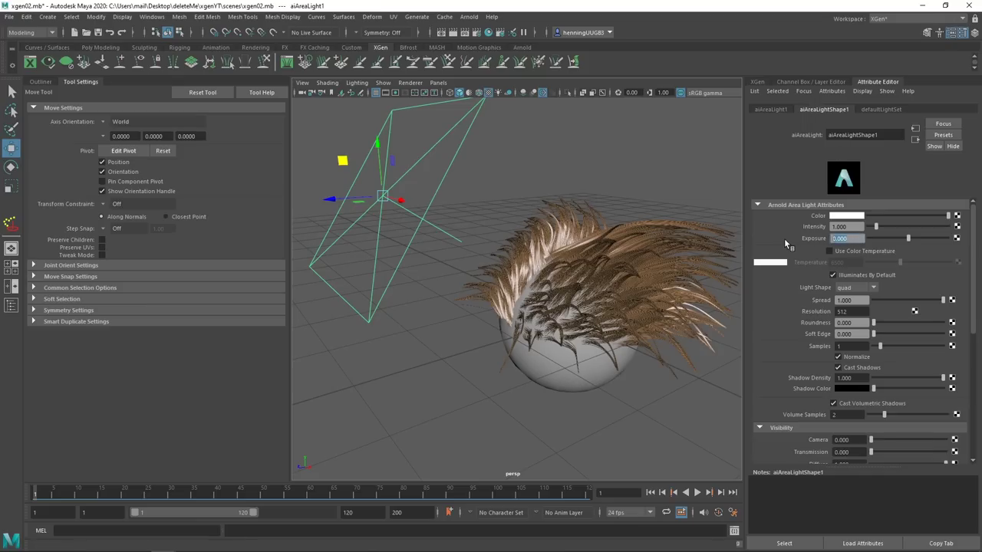
pyautogui.write('5')
pyautogui.press('Return')
# - Render the framed hair in the Arnold RenderView, examine the lit strands, and close the render window
pyautogui.moveTo(534, 269)
pyautogui.keyDown('alt'); pyautogui.mouseDown()
pyautogui.moveTo(509, 267)
pyautogui.moveTo(585, 279)
pyautogui.moveTo(599, 245)
pyautogui.moveTo(568, 266)
pyautogui.moveTo(524, 255)
pyautogui.moveTo(552, 271)
pyautogui.moveTo(534, 269)
pyautogui.mouseUp(); pyautogui.keyUp('alt')
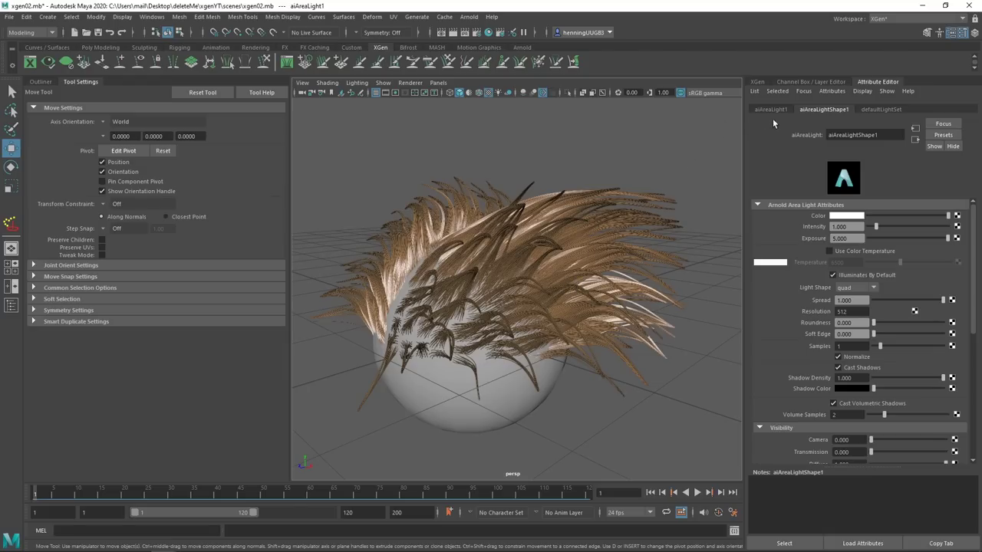
pyautogui.click(468, 17)
pyautogui.click(504, 45)
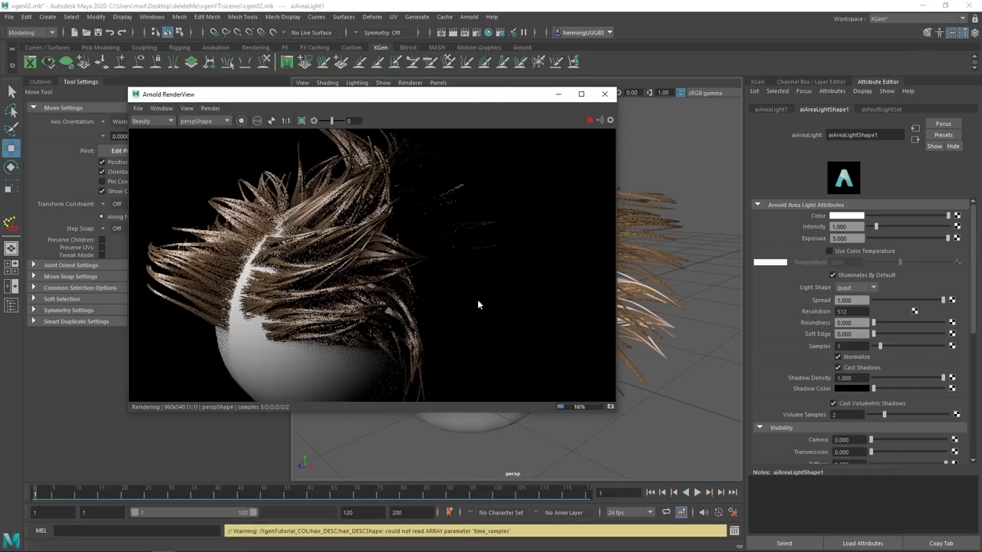
pyautogui.moveTo(449, 102); pyautogui.dragTo(785, 128)
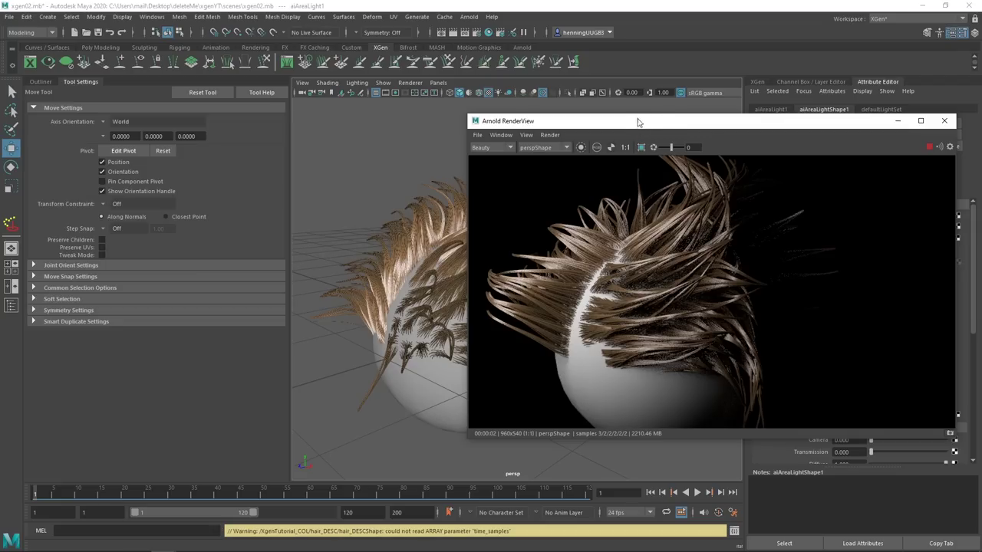
pyautogui.moveTo(638, 121); pyautogui.dragTo(639, 167)
pyautogui.moveTo(701, 170); pyautogui.dragTo(448, 142)
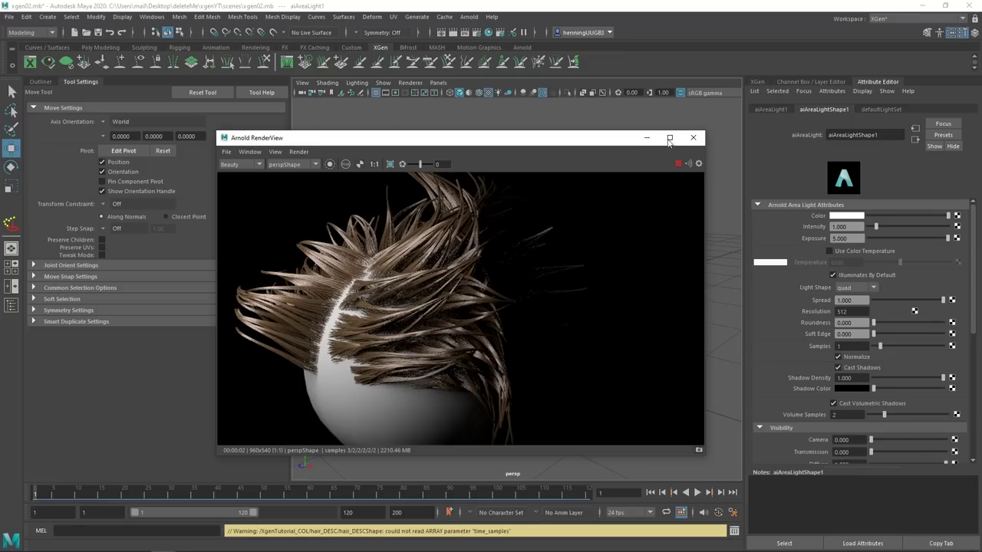
pyautogui.click(693, 138)
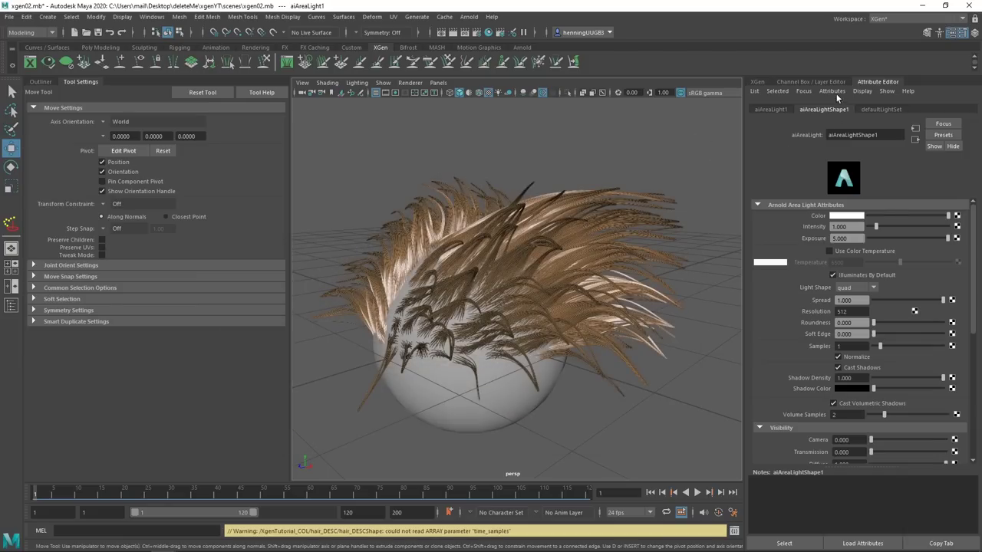
# - Set the hair description's output Renderer to Arnold Renderer in XGen
pyautogui.click(759, 81)
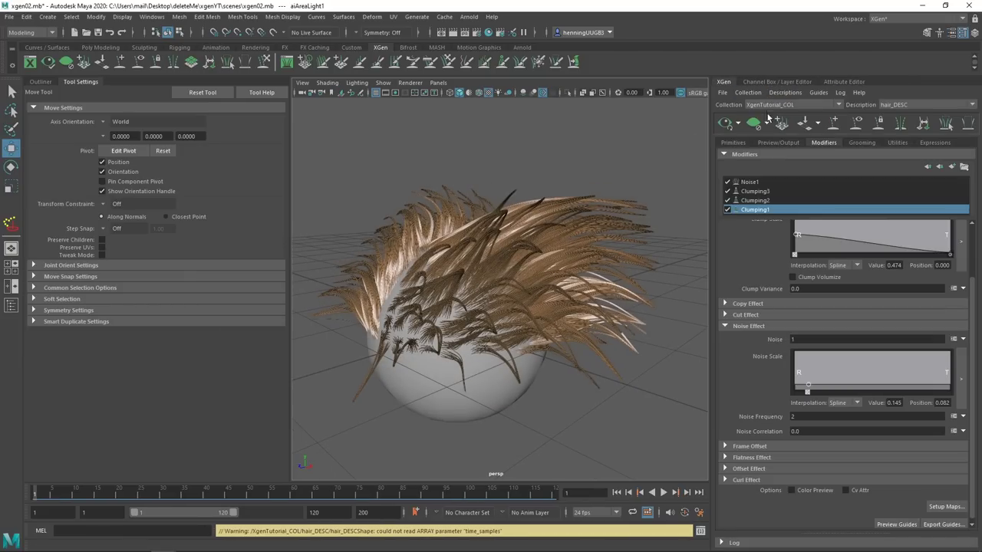
pyautogui.click(780, 142)
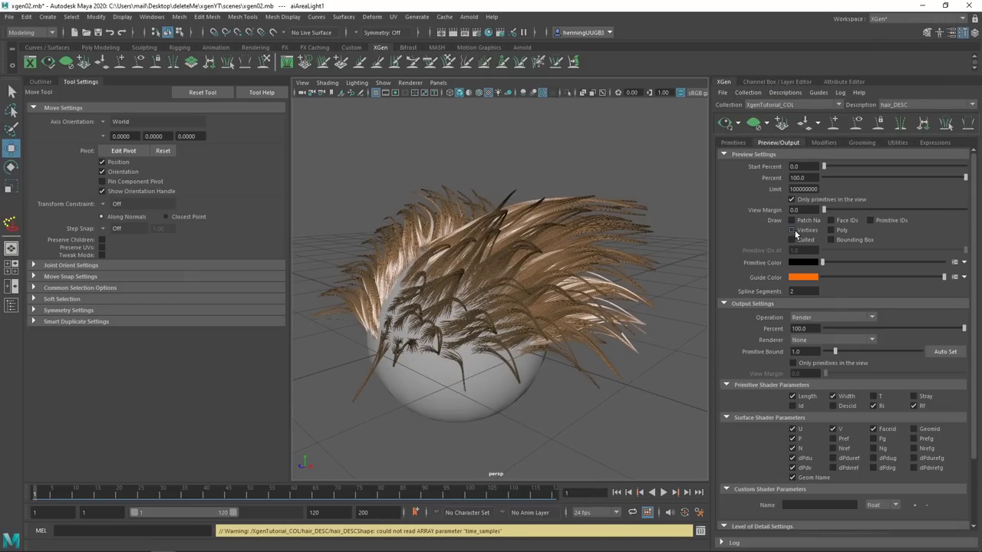
pyautogui.click(804, 341)
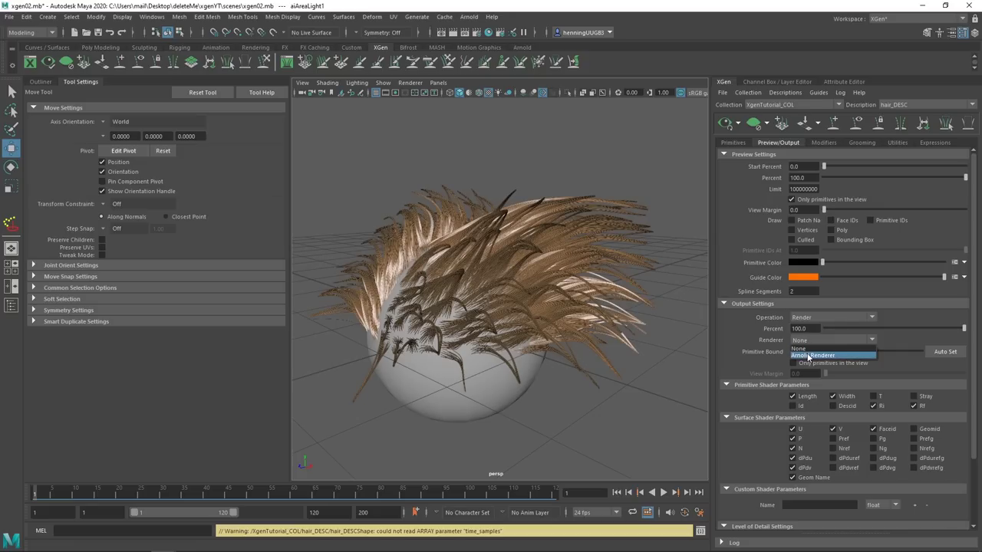
pyautogui.click(811, 356)
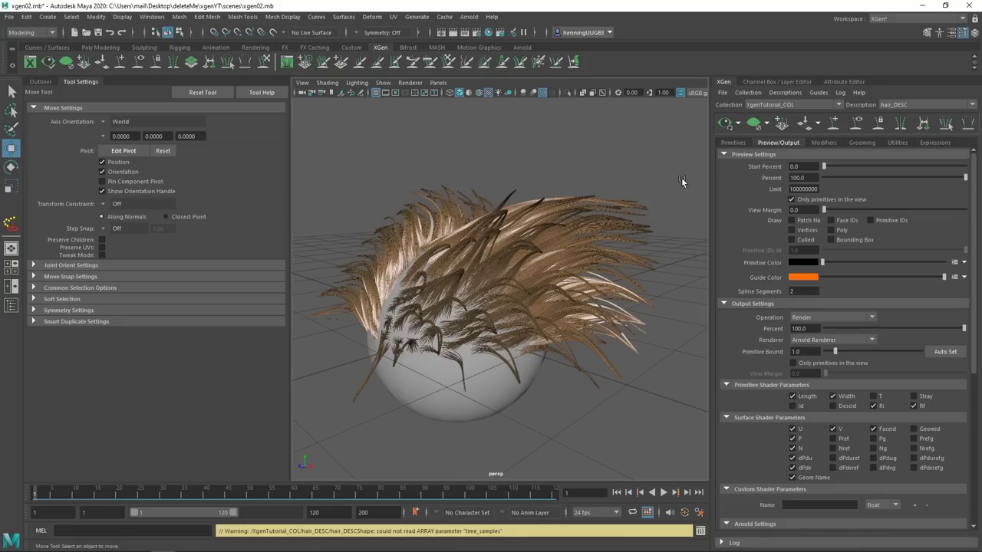
# - Export the XGen patches for batch render, without animation
pyautogui.click(723, 93)
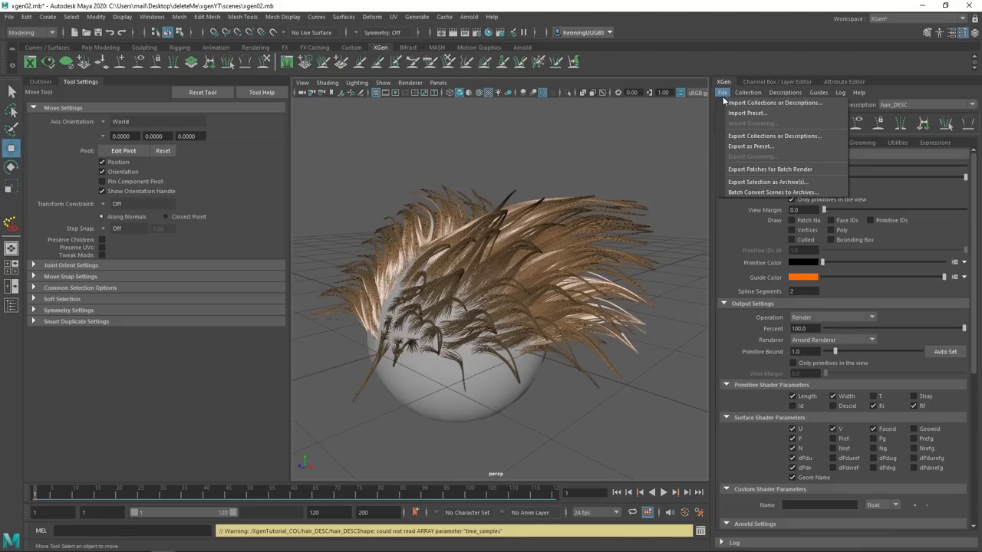
pyautogui.click(770, 169)
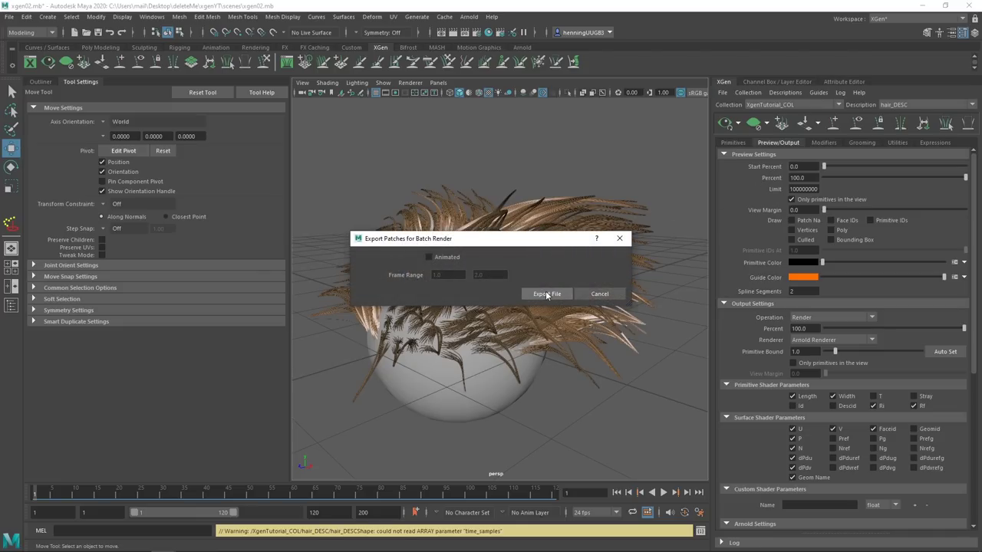
pyautogui.click(546, 294)
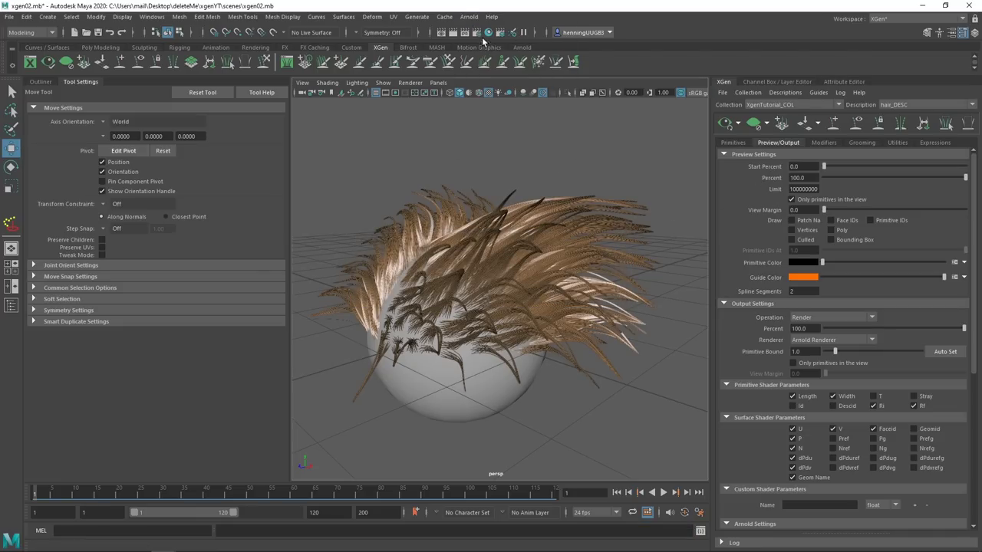
# - Render the hair in the Arnold RenderView and update the full scene so the exported patches are used
pyautogui.click(469, 16)
pyautogui.click(507, 47)
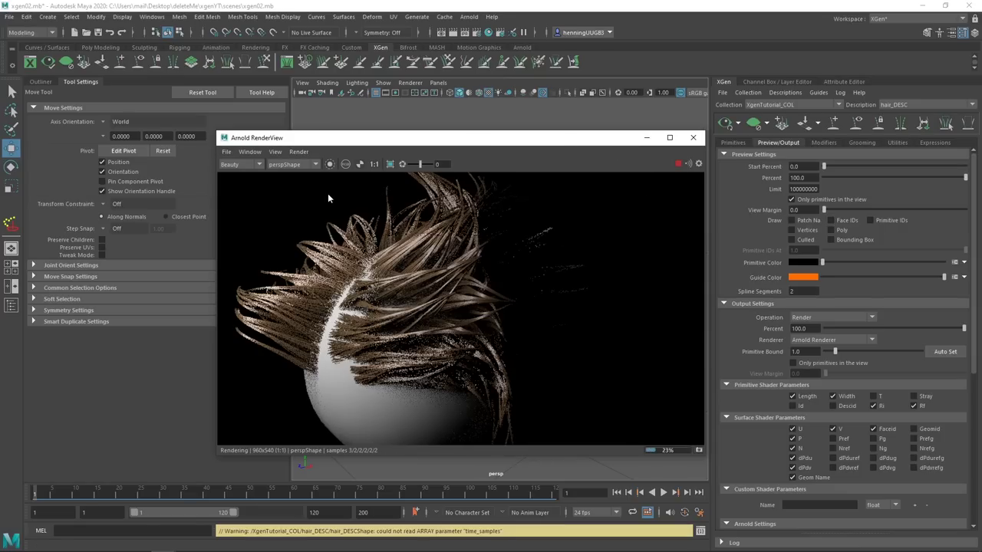
pyautogui.click(299, 152)
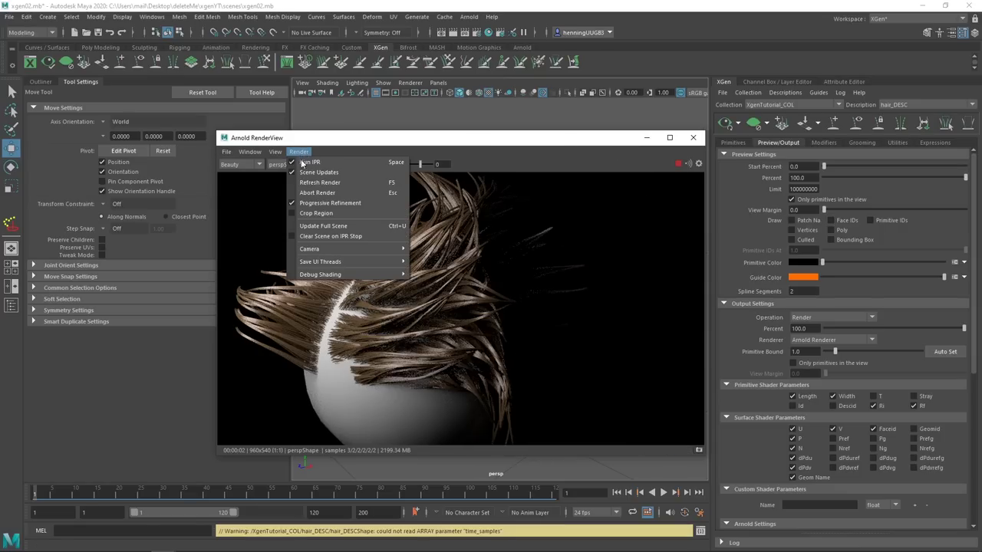
pyautogui.click(326, 228)
pyautogui.moveTo(537, 138); pyautogui.dragTo(501, 151)
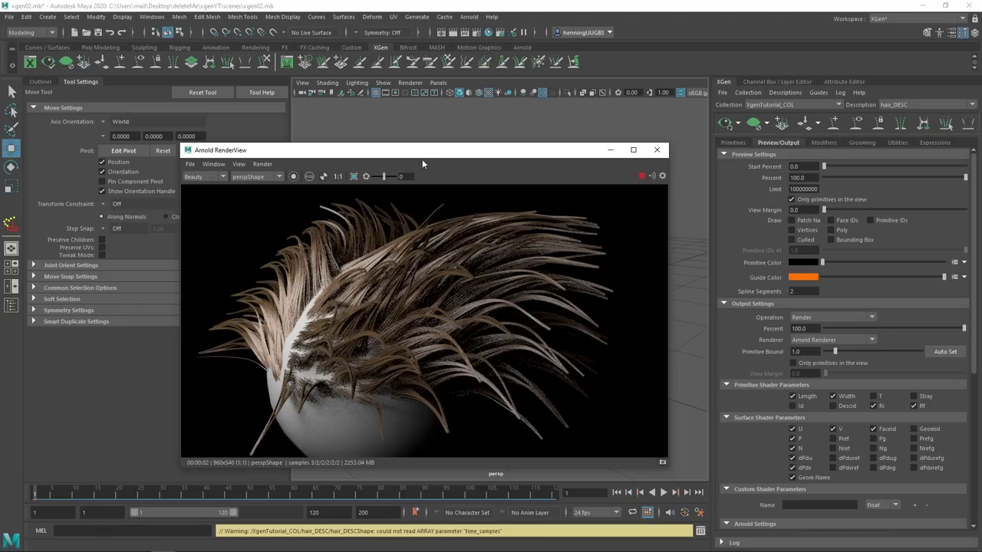
pyautogui.moveTo(422, 159)
pyautogui.mouseDown()
pyautogui.moveTo(773, 166)
pyautogui.moveTo(499, 187)
pyautogui.moveTo(410, 164)
pyautogui.mouseUp()
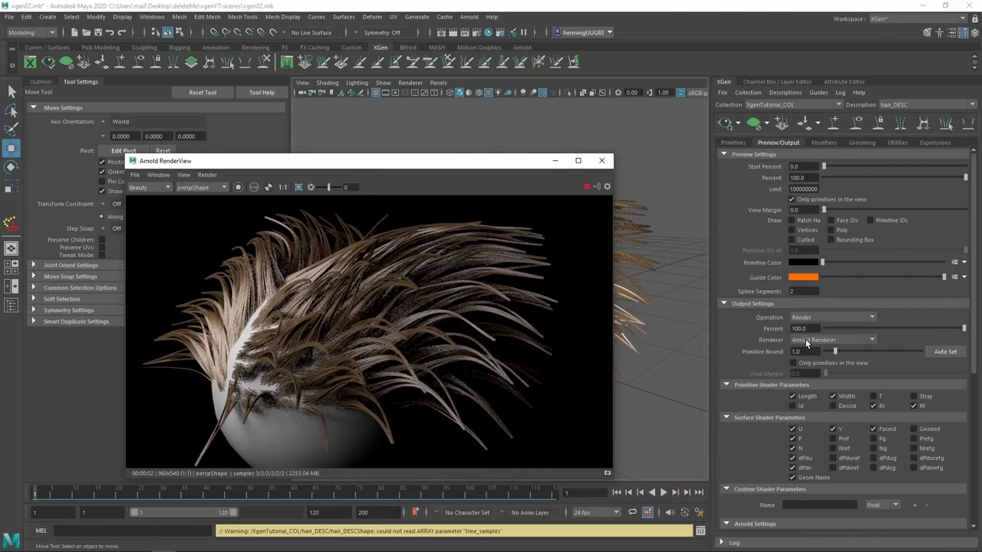
# - Review the XGen export options, update the full scene in the render once more, and examine the hair
pyautogui.click(723, 93)
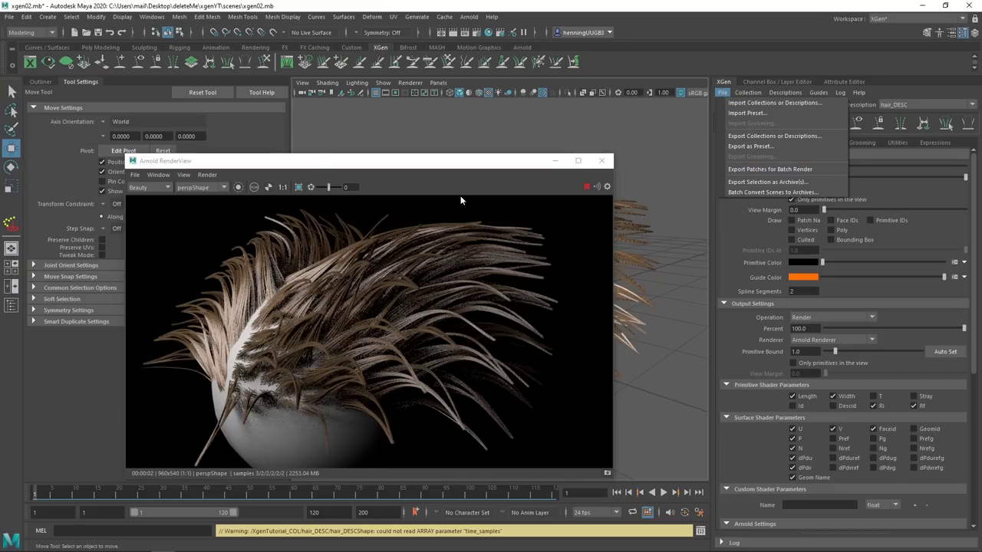
pyautogui.click(209, 175)
pyautogui.click(386, 167)
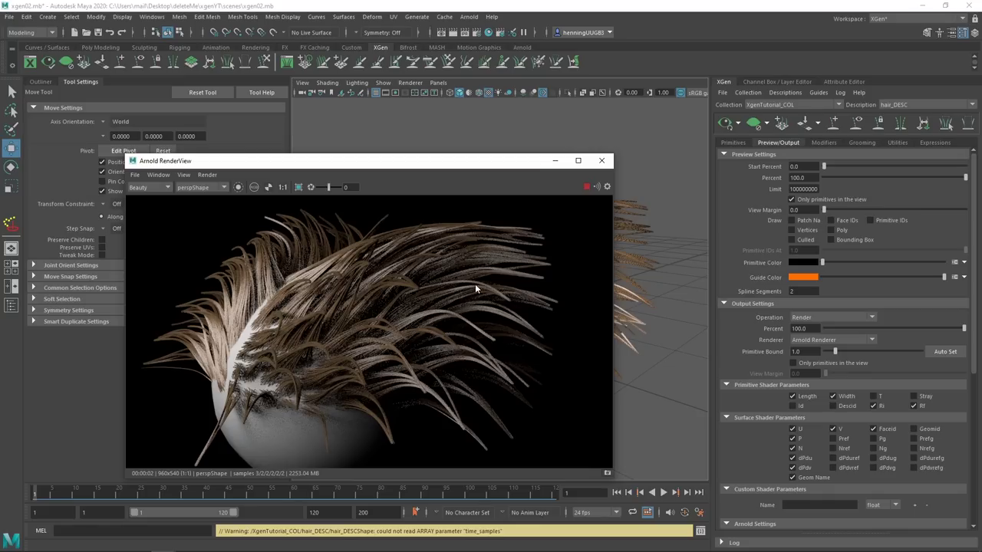
pyautogui.moveTo(929, 177); pyautogui.dragTo(980, 176)
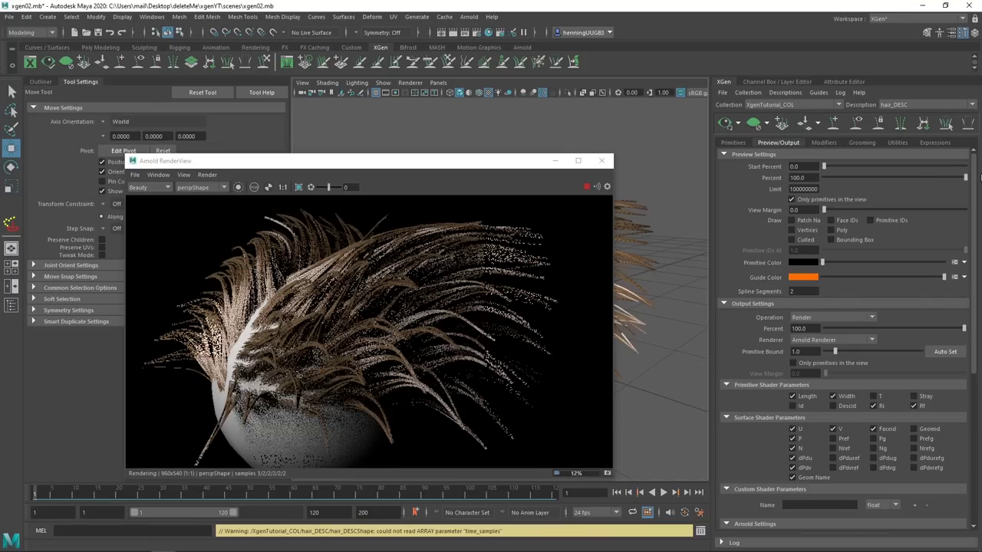
pyautogui.moveTo(437, 164); pyautogui.dragTo(609, 137)
pyautogui.moveTo(517, 141); pyautogui.dragTo(423, 141)
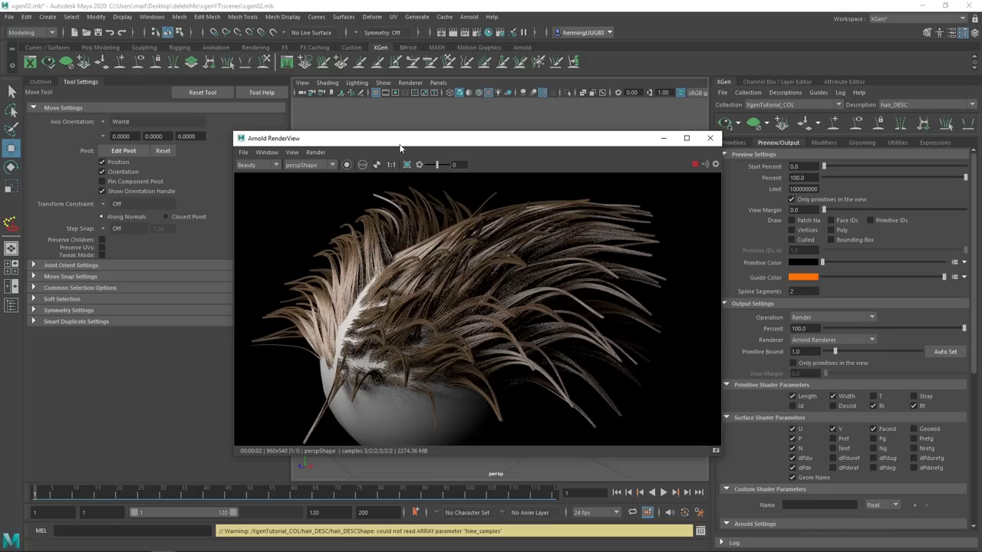
pyautogui.moveTo(400, 148); pyautogui.dragTo(518, 146)
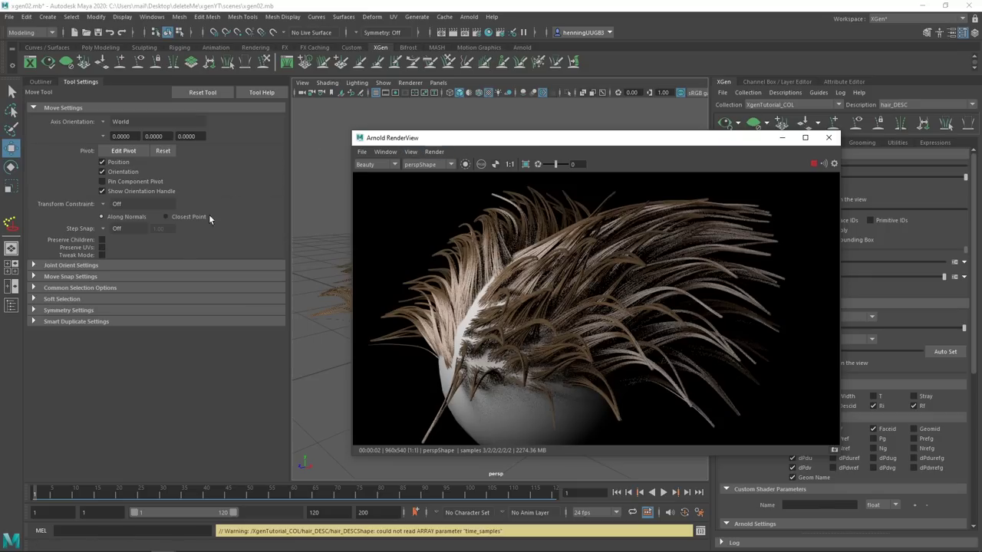
# - Assign a new Arnold aiStandardHair shader to the hair_DESC description
pyautogui.click(41, 82)
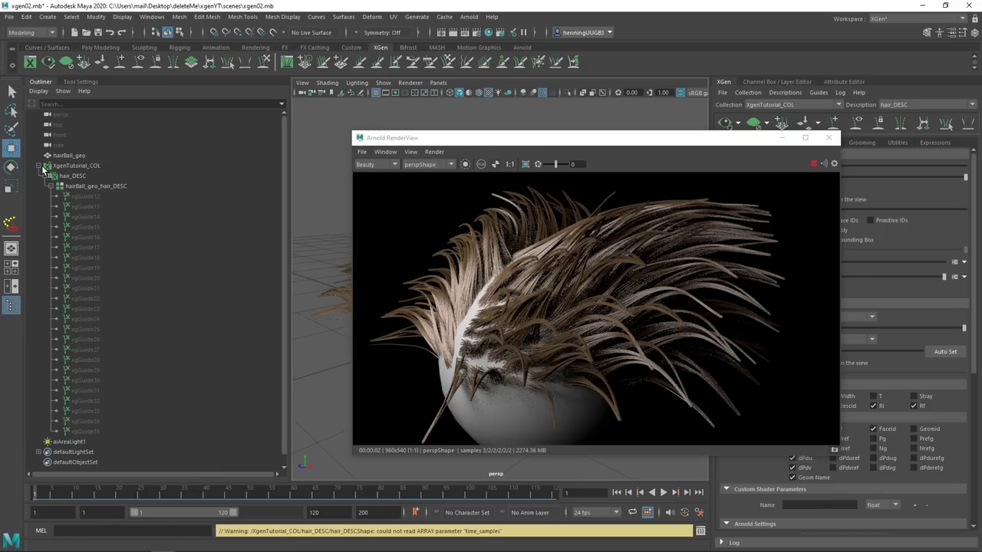
pyautogui.click(74, 177)
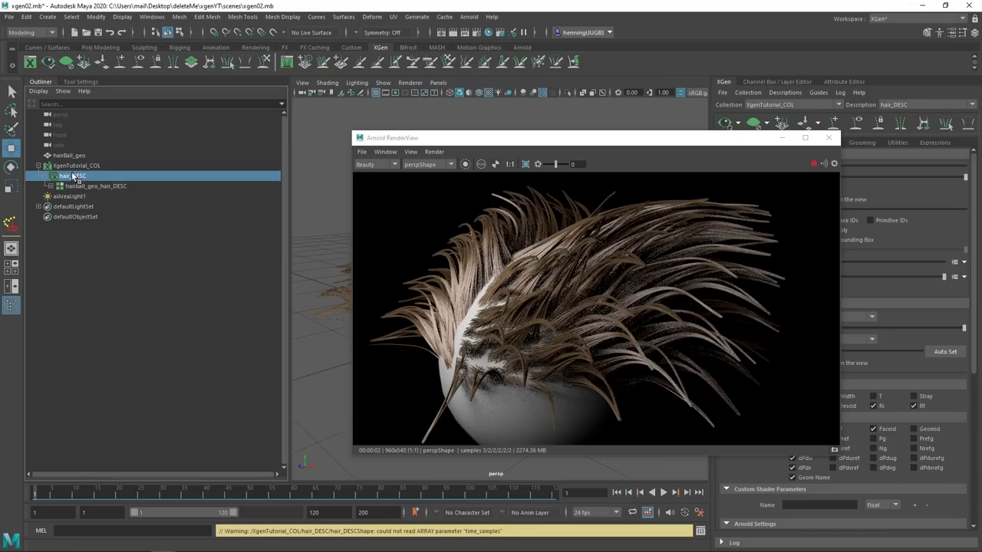
pyautogui.moveTo(400, 140); pyautogui.dragTo(563, 137)
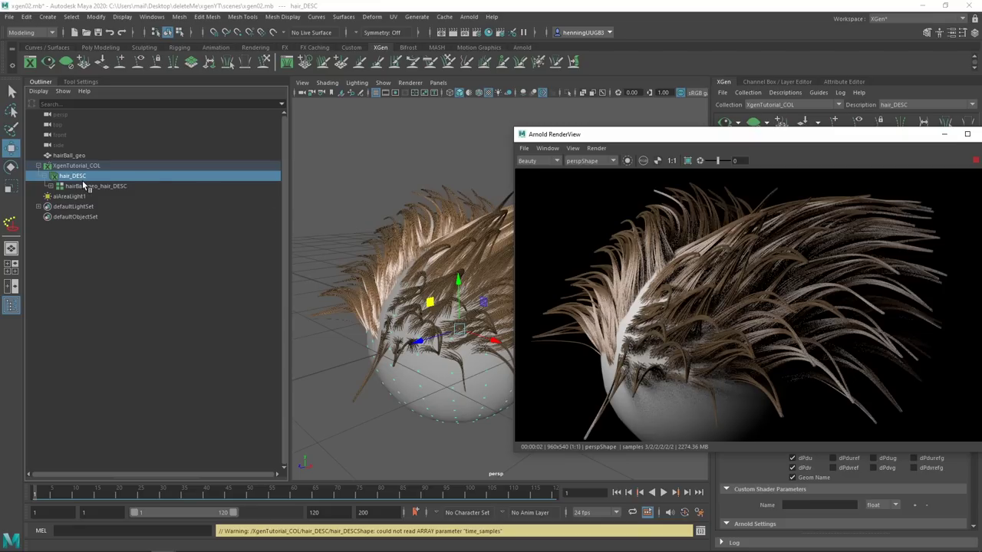
pyautogui.moveTo(322, 228); pyautogui.dragTo(366, 418, button='right')
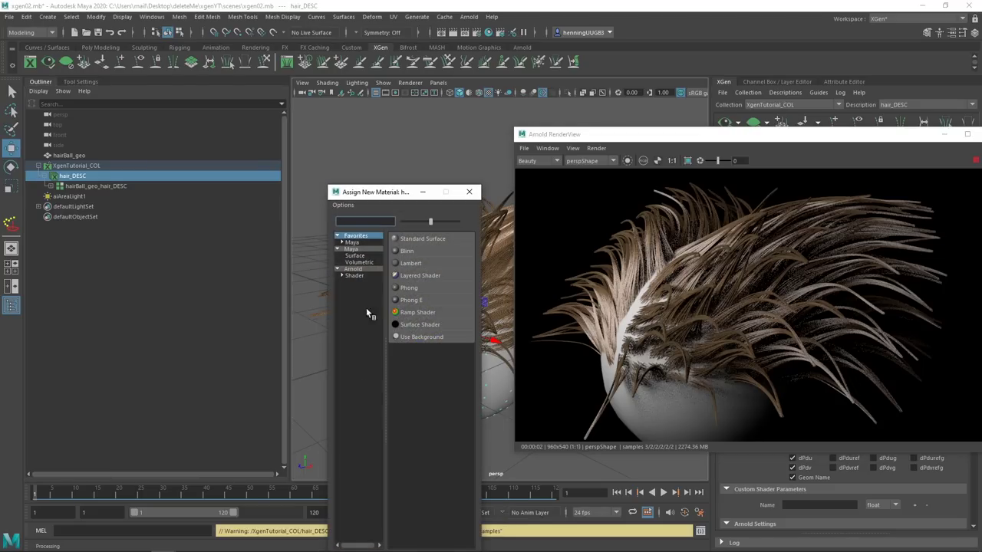
pyautogui.click(355, 275)
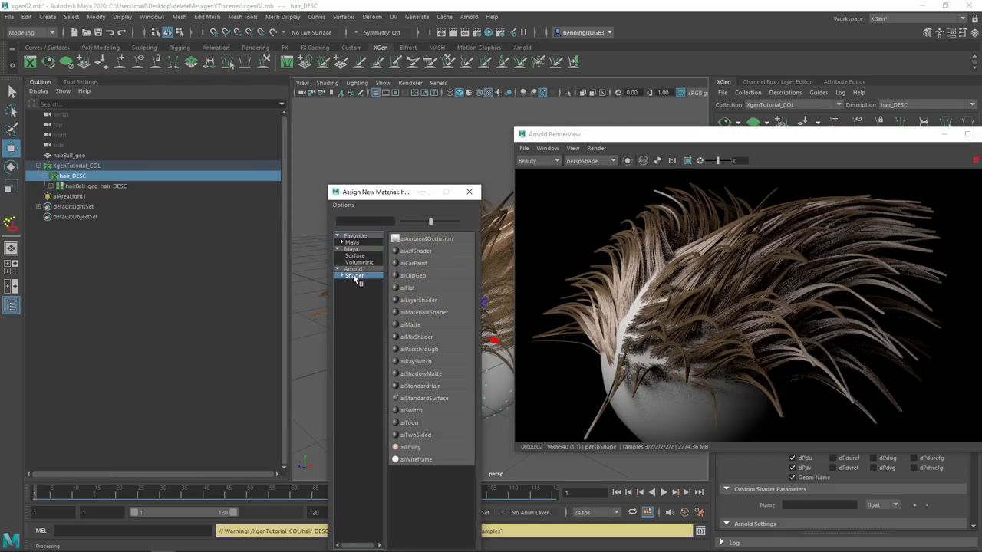
pyautogui.click(431, 386)
# - Try light and dark Melanin values on the hair shader while watching the render, and settle on 0.078
pyautogui.moveTo(662, 141); pyautogui.dragTo(126, 142)
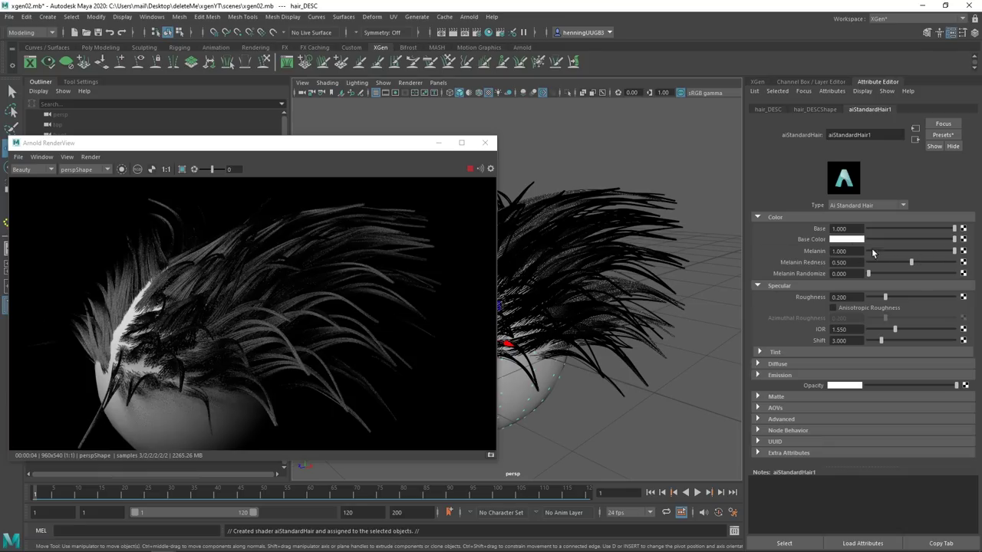
pyautogui.click(858, 251)
pyautogui.moveTo(954, 251); pyautogui.dragTo(842, 254)
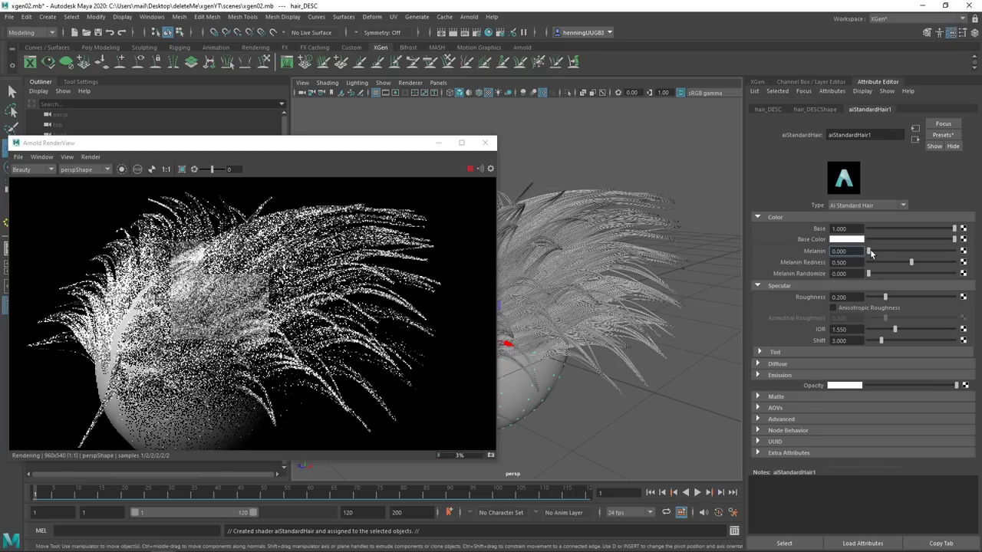
pyautogui.moveTo(869, 252); pyautogui.dragTo(896, 254)
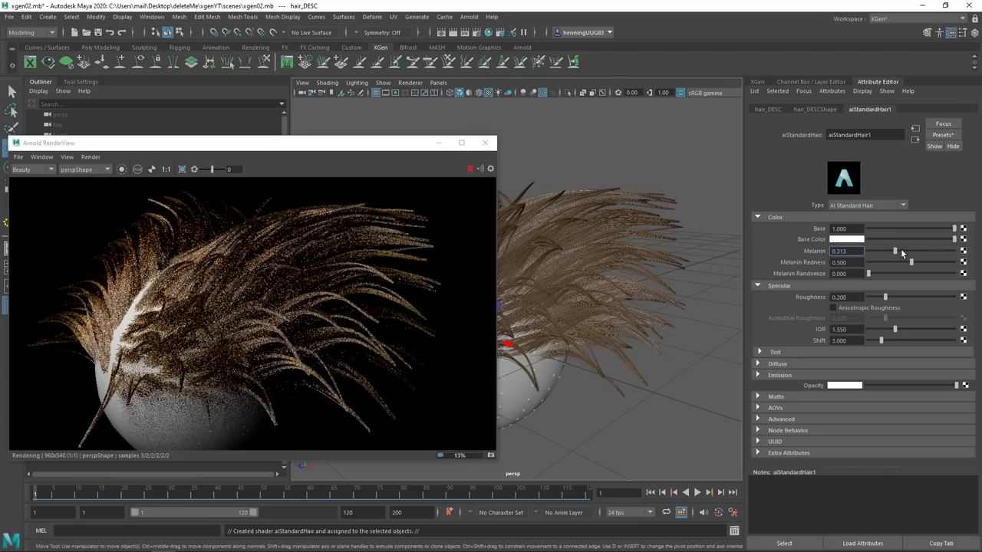
pyautogui.moveTo(901, 253); pyautogui.dragTo(948, 255)
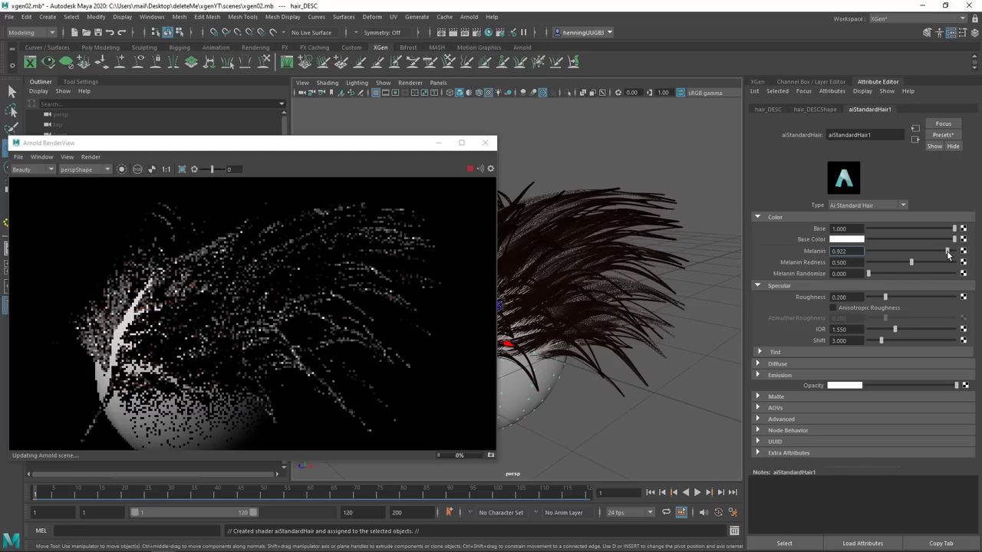
pyautogui.moveTo(948, 255); pyautogui.dragTo(922, 257)
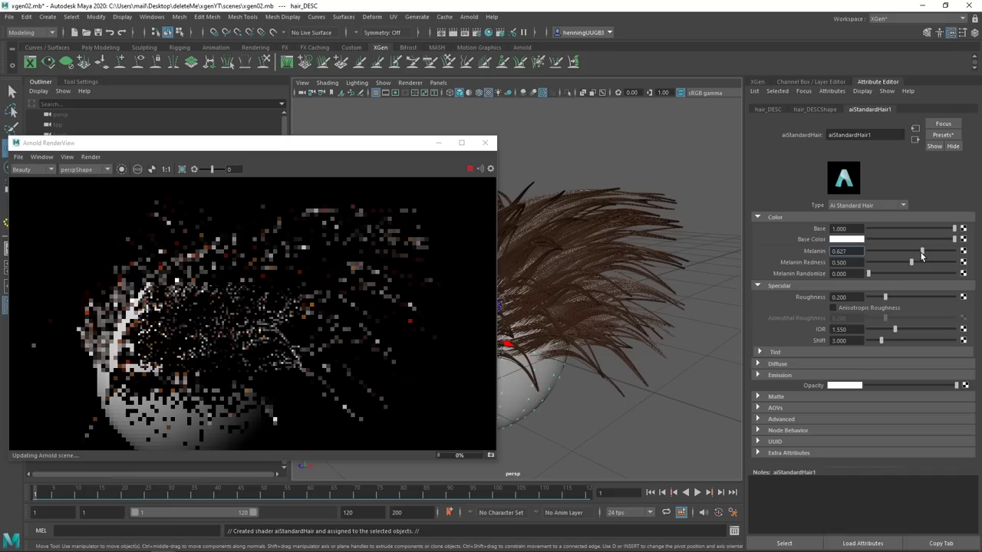
pyautogui.moveTo(922, 254); pyautogui.dragTo(892, 251)
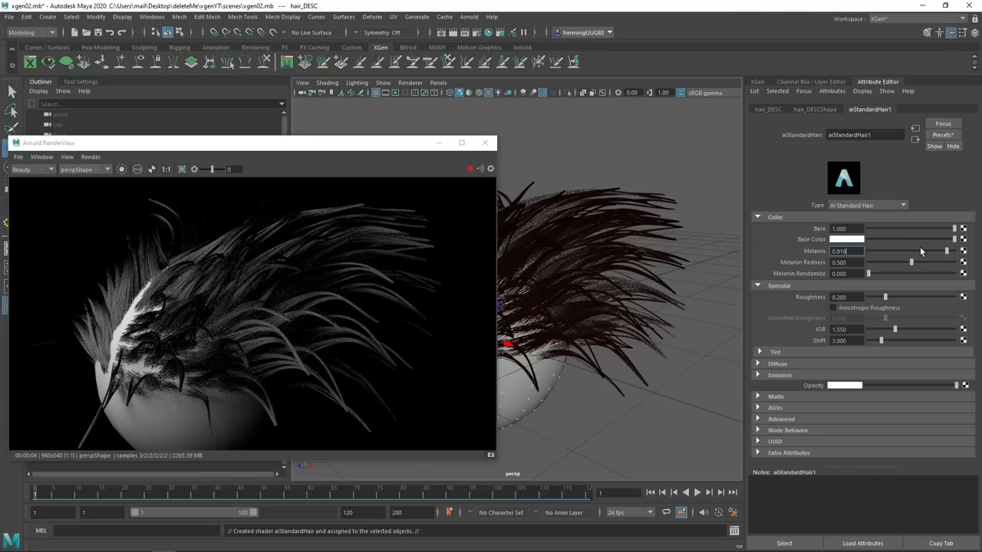
pyautogui.moveTo(920, 251); pyautogui.dragTo(874, 251)
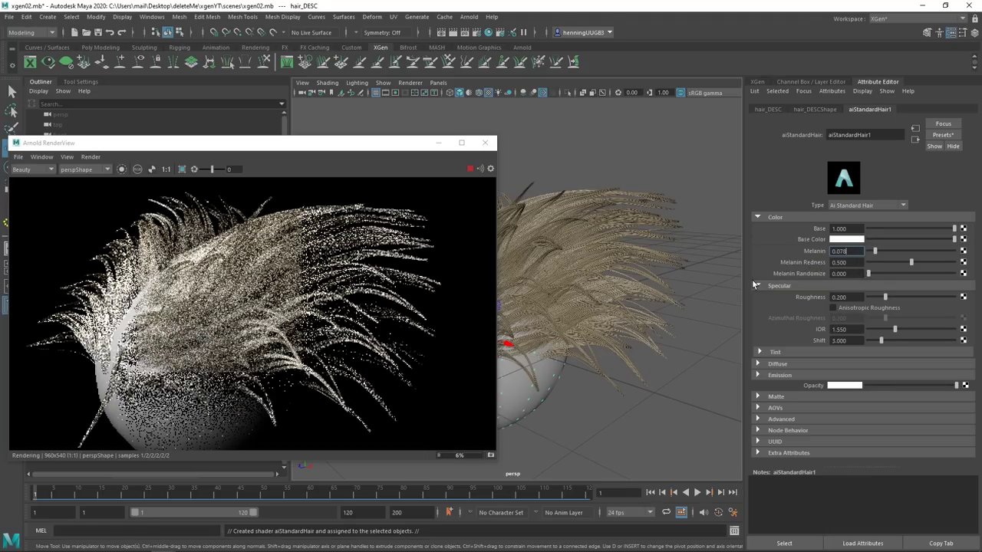
# - Set the Arnold Specular samples to 5 in the Render Settings
pyautogui.click(478, 35)
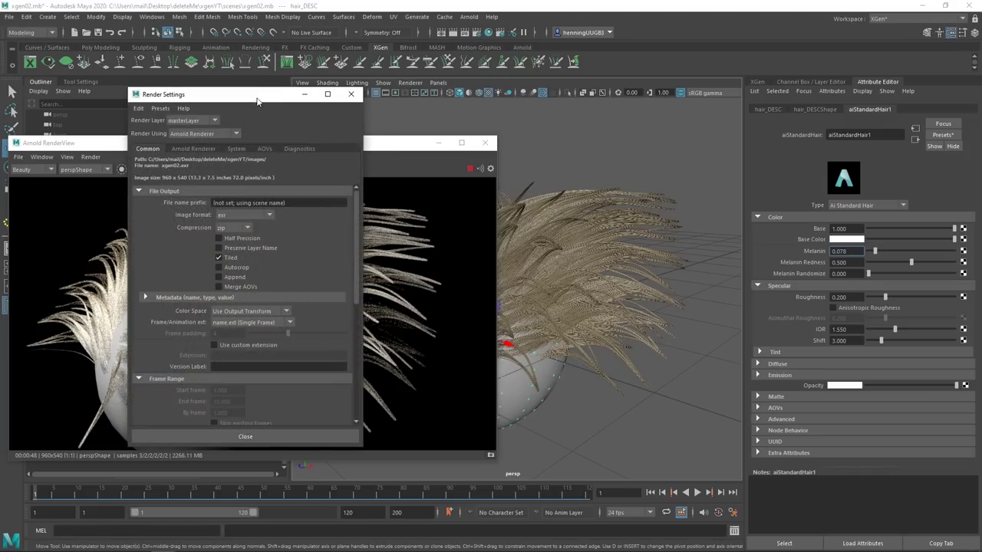
pyautogui.moveTo(259, 100); pyautogui.dragTo(634, 122)
pyautogui.click(559, 173)
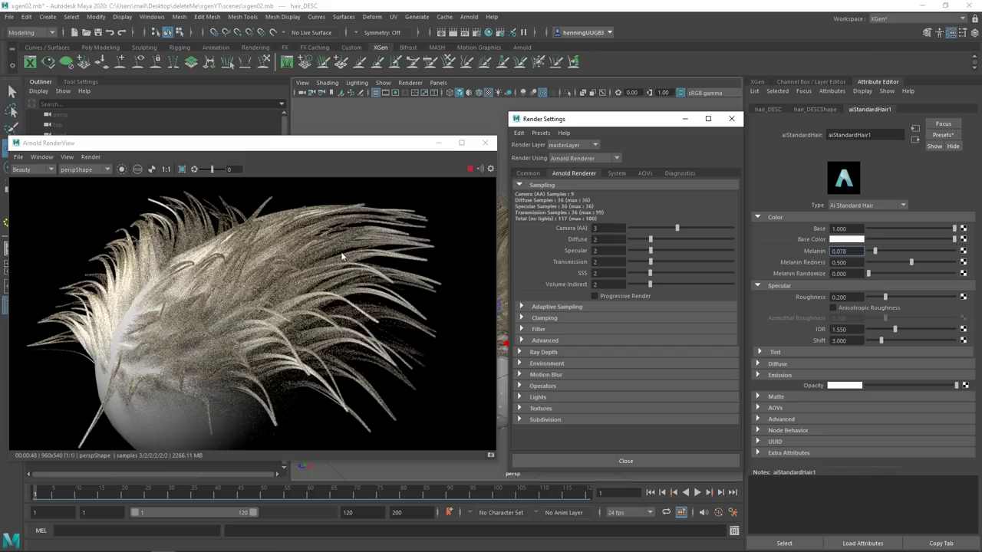
pyautogui.click(608, 251)
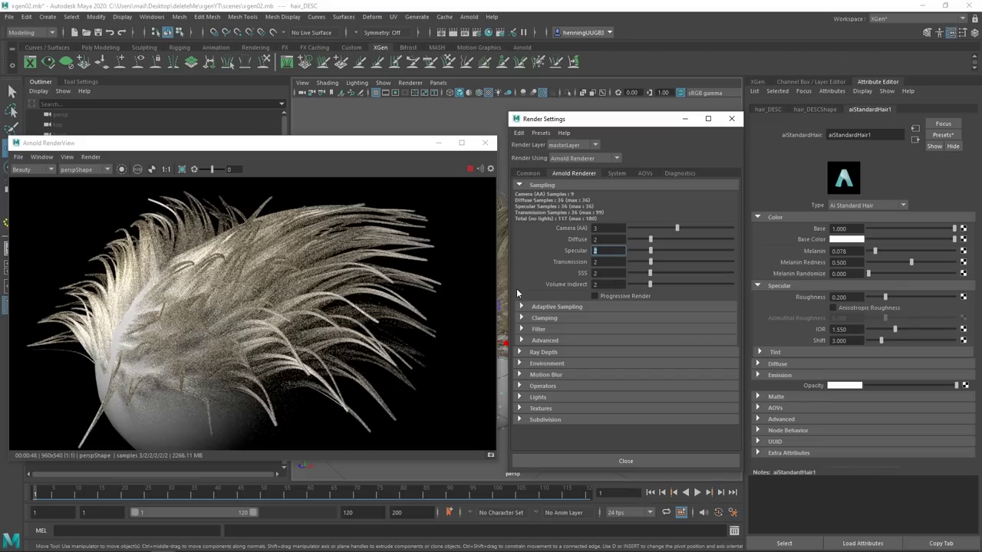
pyautogui.write('5')
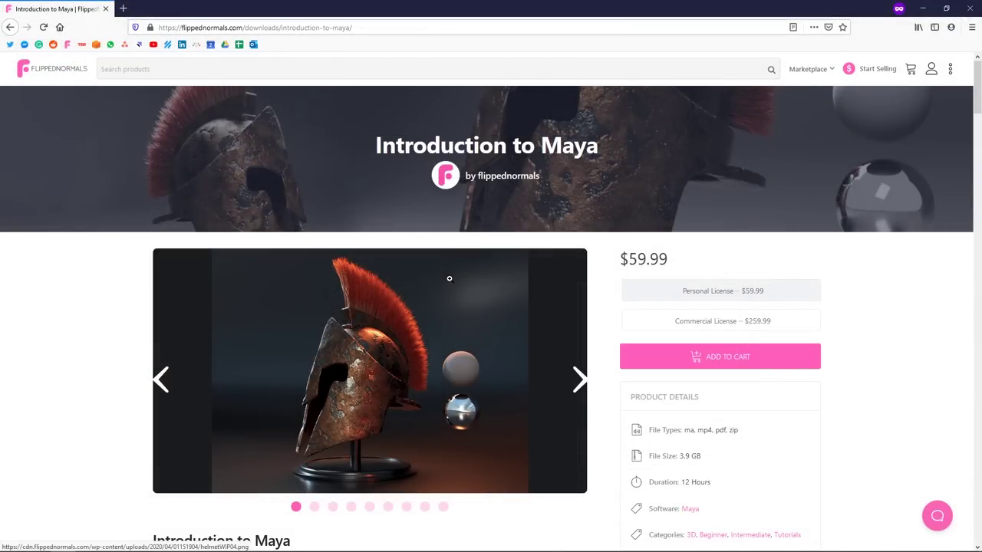
# - In the browser, look through the enlarged preview images of the Introduction to Maya course and close the gallery
pyautogui.click(436, 336)
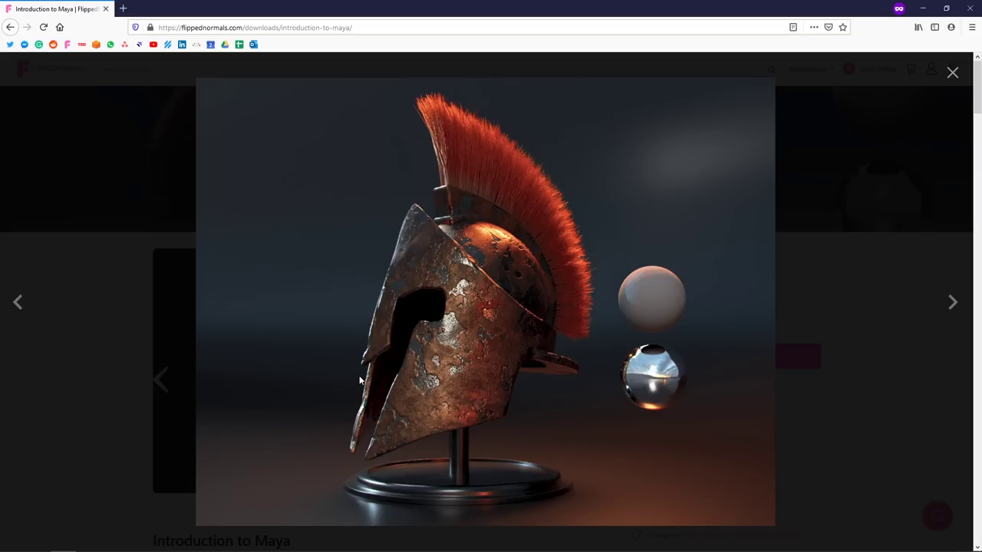
pyautogui.press('Right')
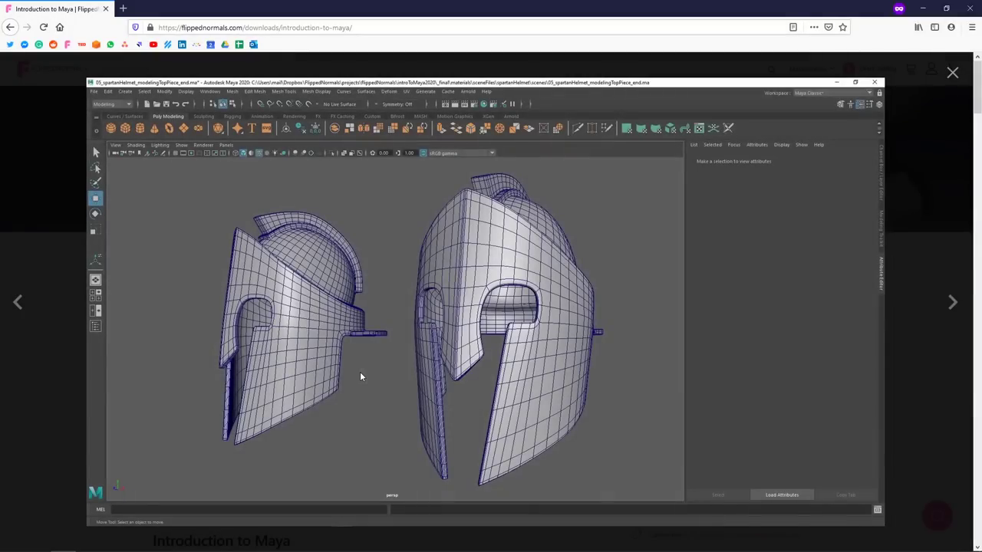
pyautogui.click(359, 367)
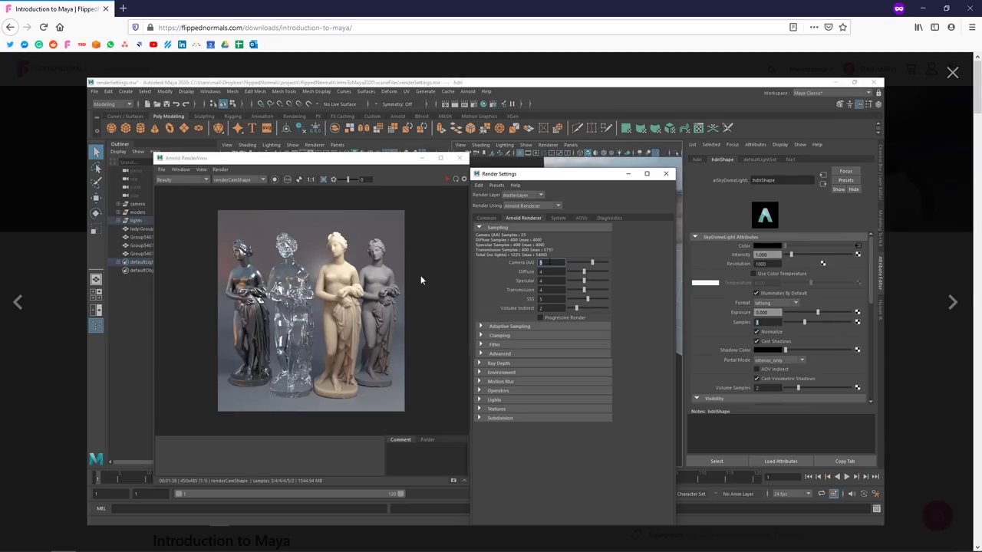
pyautogui.press('Right')
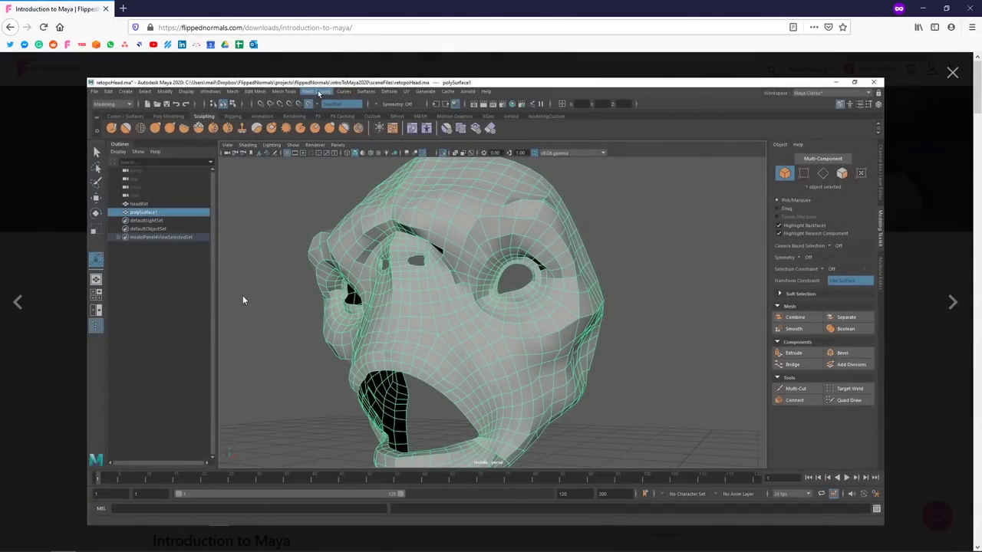
pyautogui.click(382, 285)
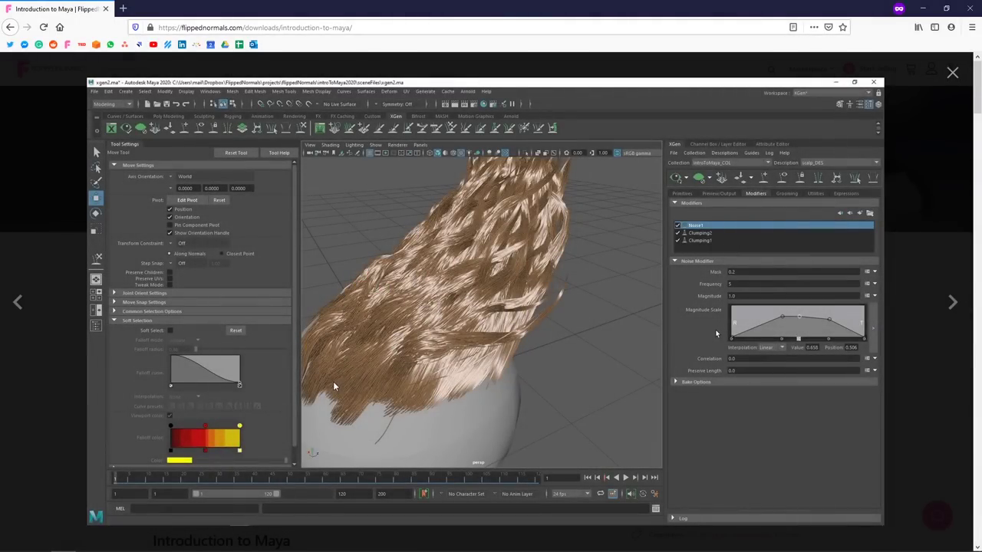
pyautogui.click(381, 402)
pyautogui.press('Escape')
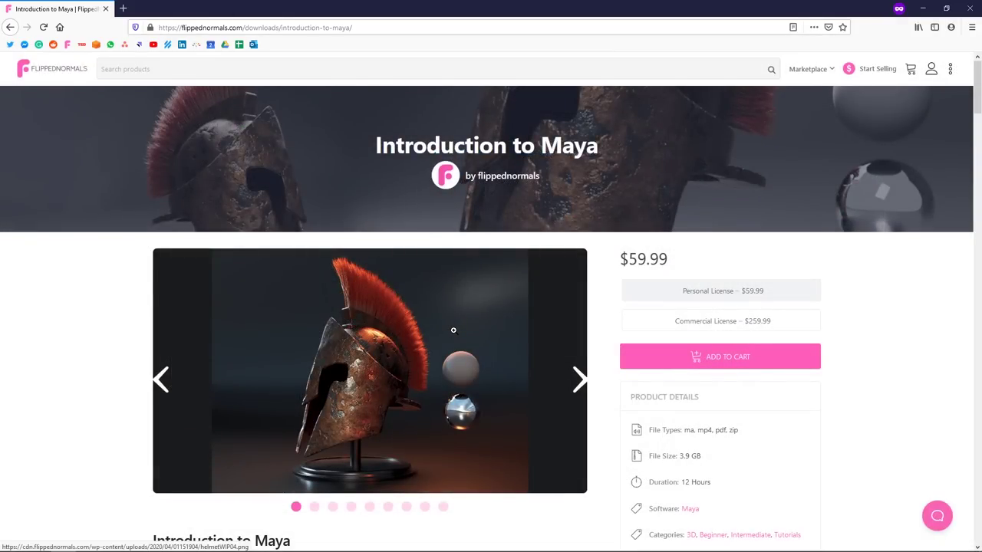